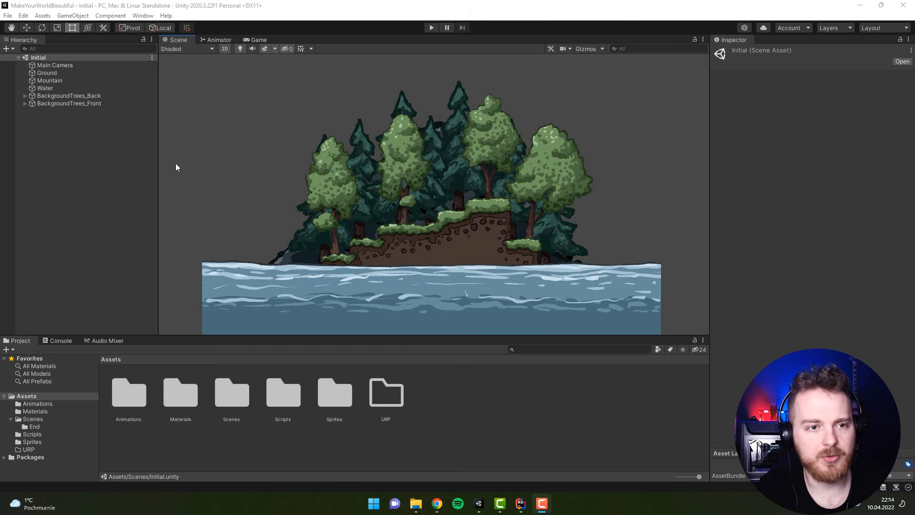
Check in the Package Manager whether the Universal RP package from the Unity Registry is installed.
click(143, 16)
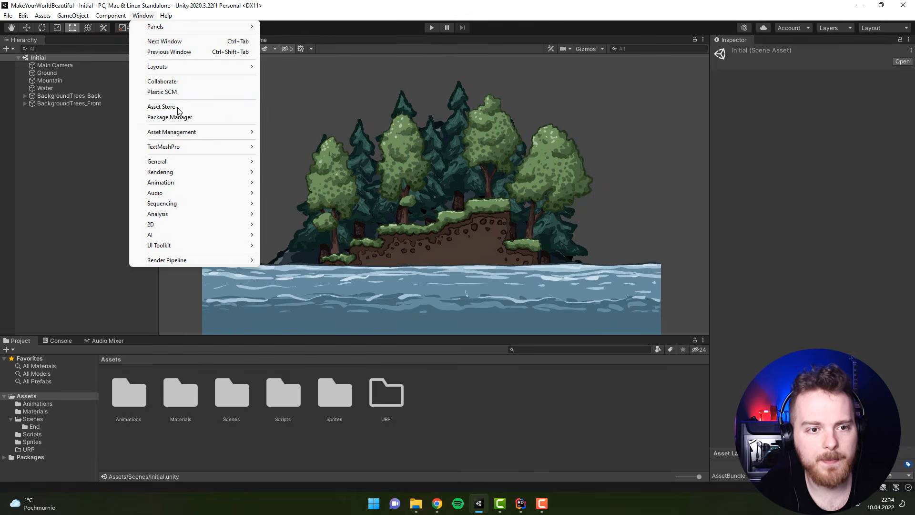
click(149, 119)
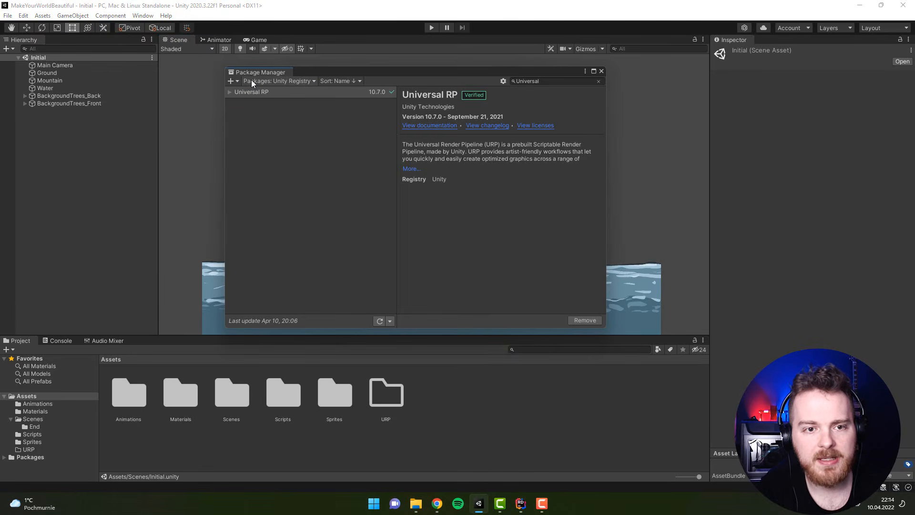
click(251, 82)
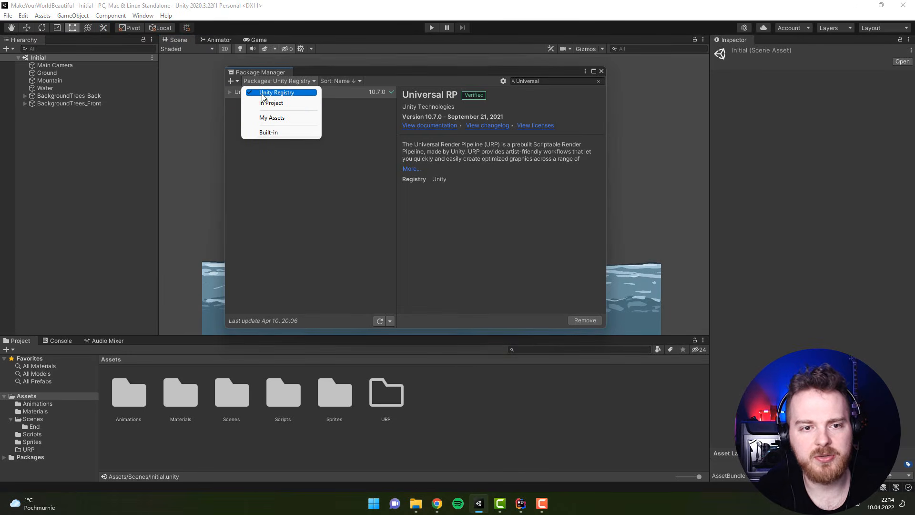
click(393, 82)
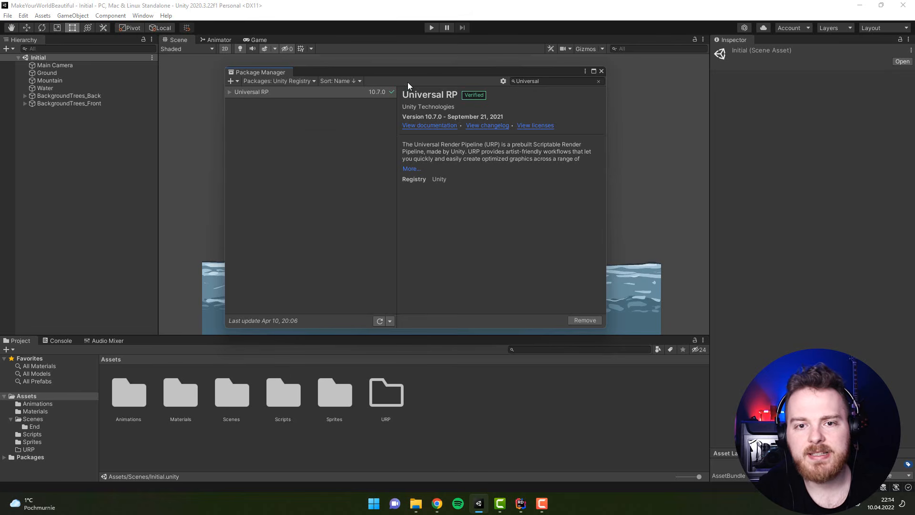
drag(550, 80, 512, 82)
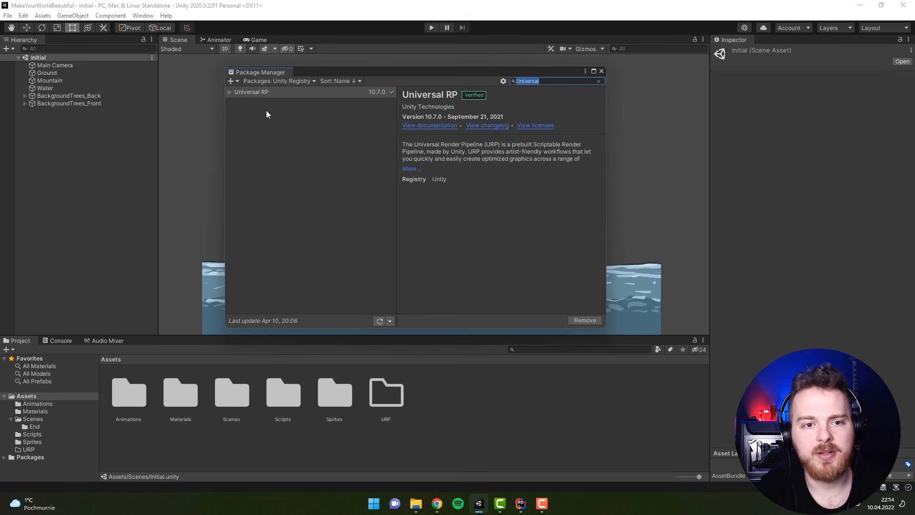
click(279, 150)
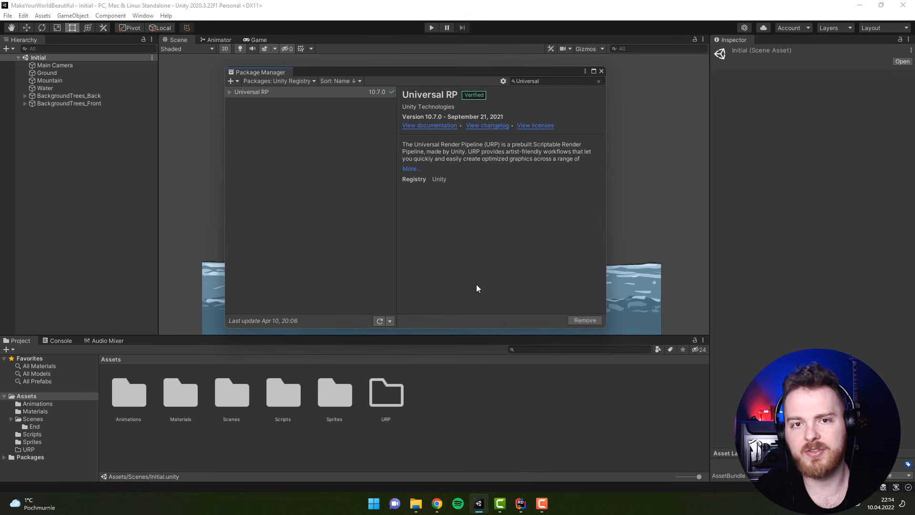
click(601, 71)
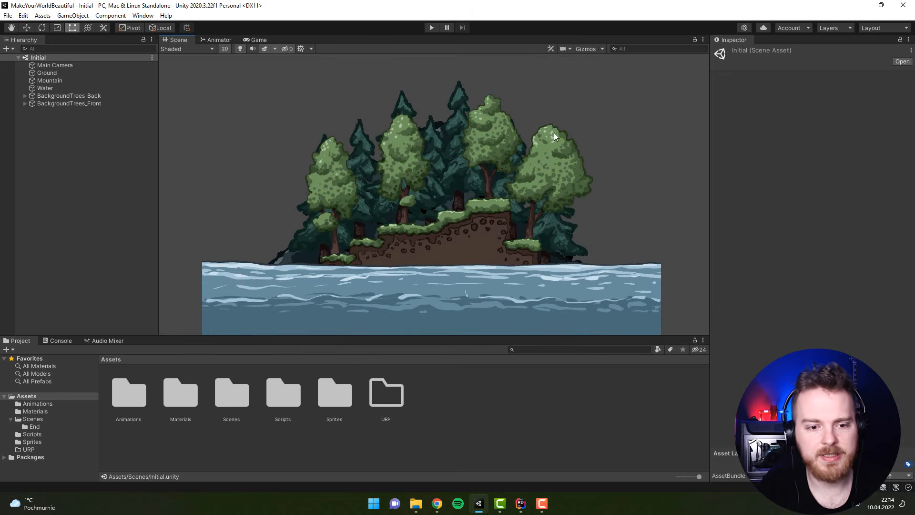
Create a Universal Render Pipeline asset with forward renderer in the URP folder and name it URP Asset.
click(380, 391)
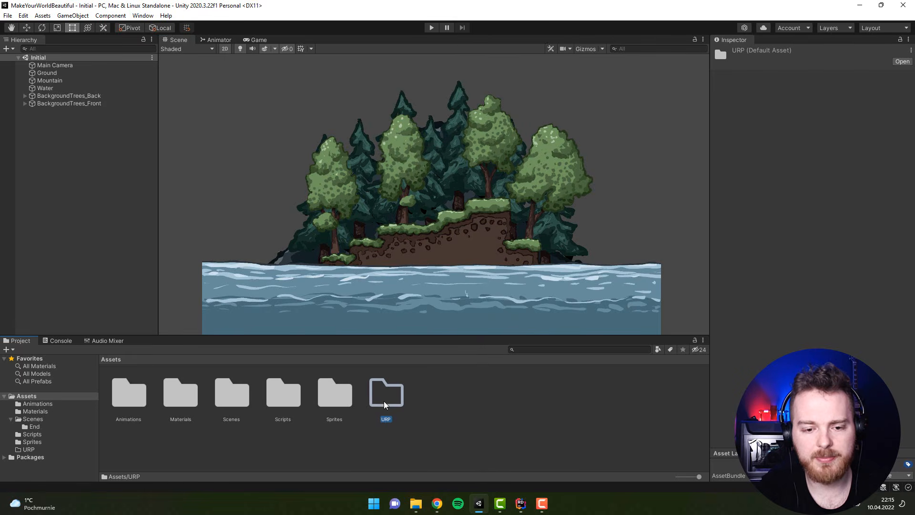
double_click(387, 403)
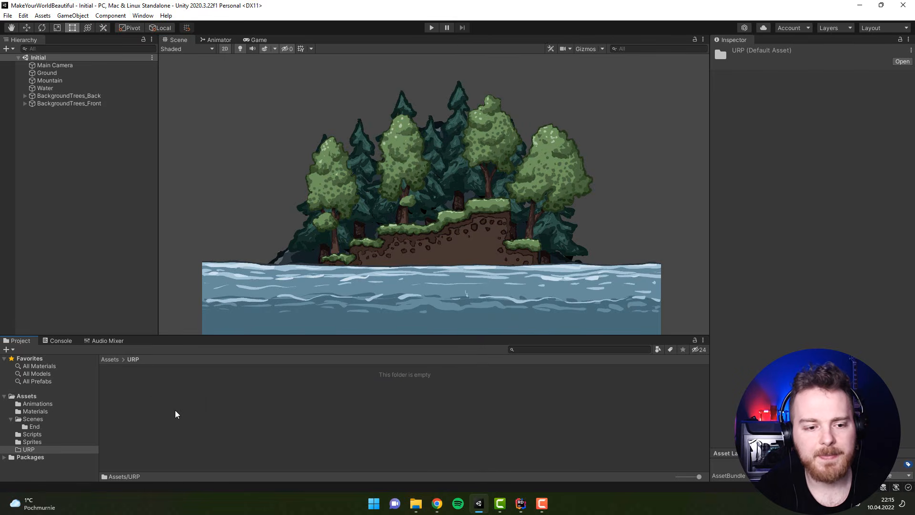
right_click(148, 416)
mouse_move(180, 156)
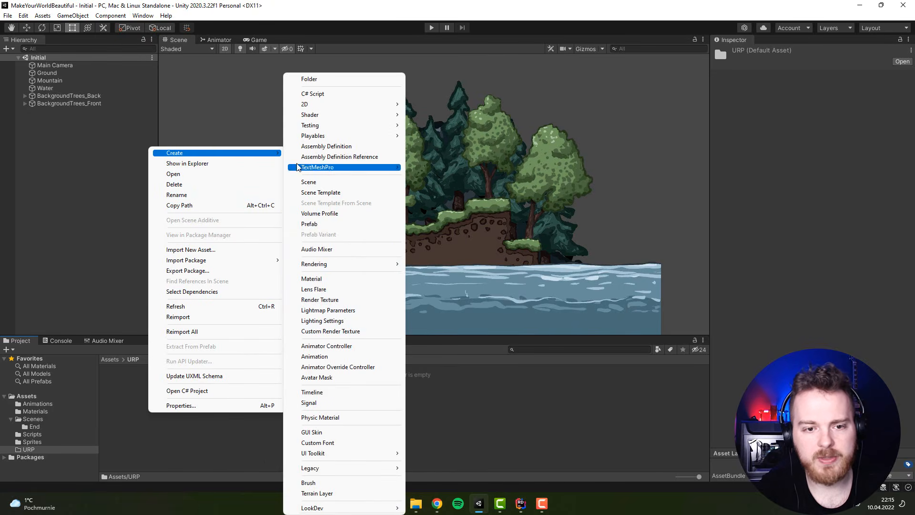
mouse_move(310, 266)
mouse_move(428, 267)
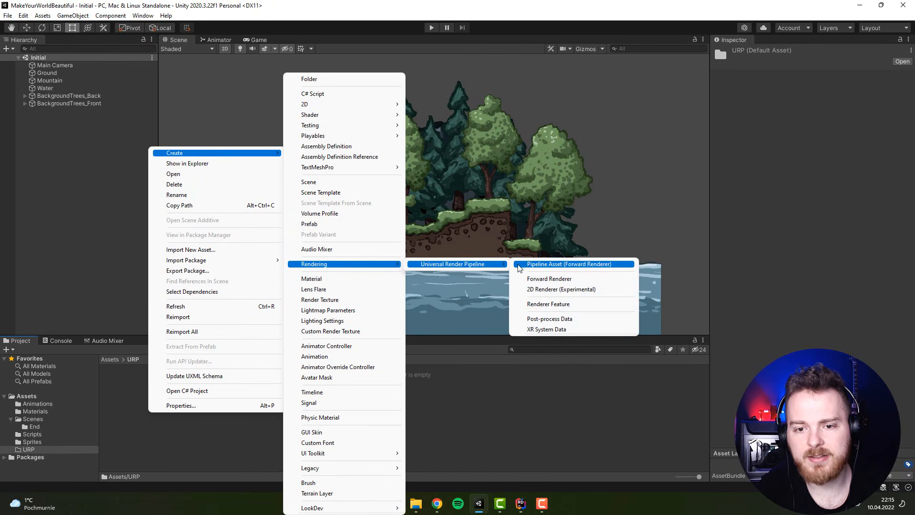
click(548, 264)
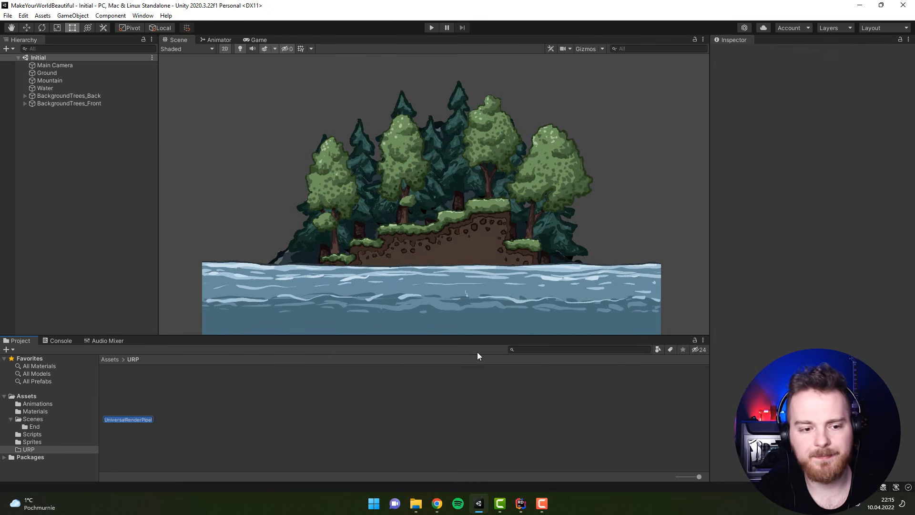
text(URP Asset)
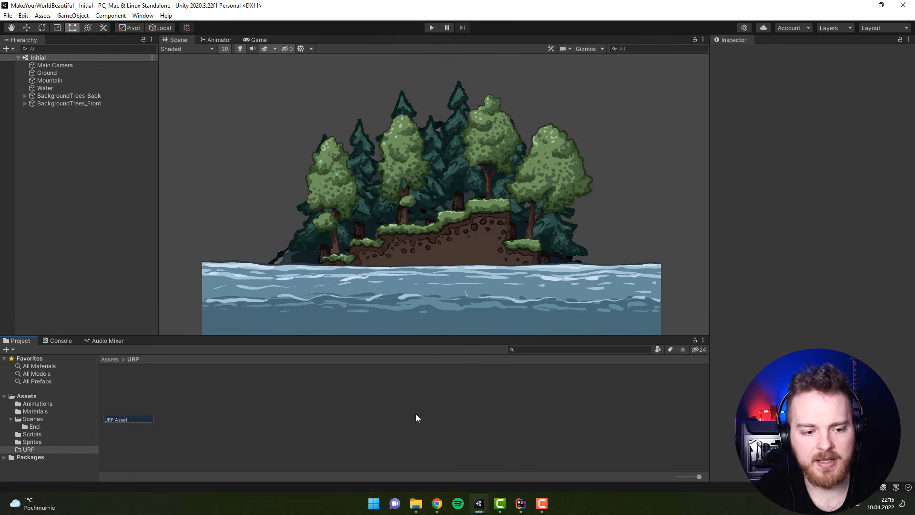
key(Return)
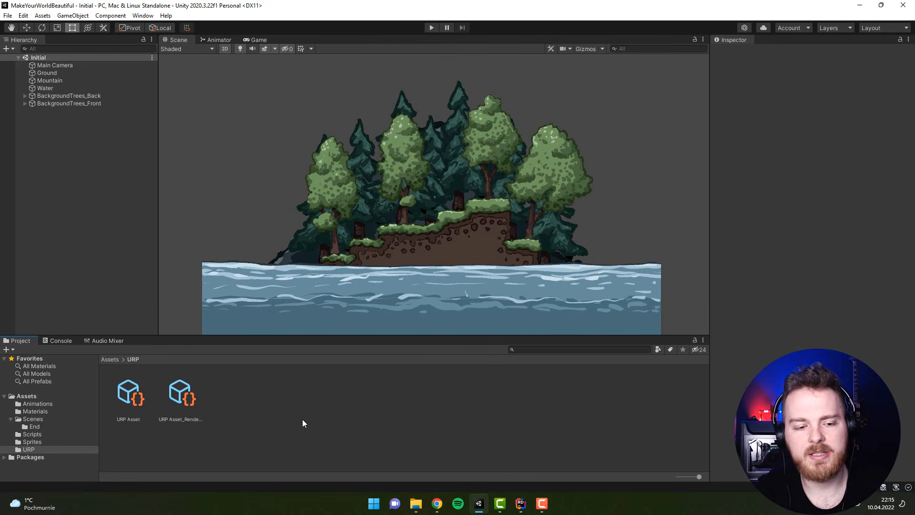
Delete the URP Asset_Renderer forward renderer from the URP folder.
click(193, 398)
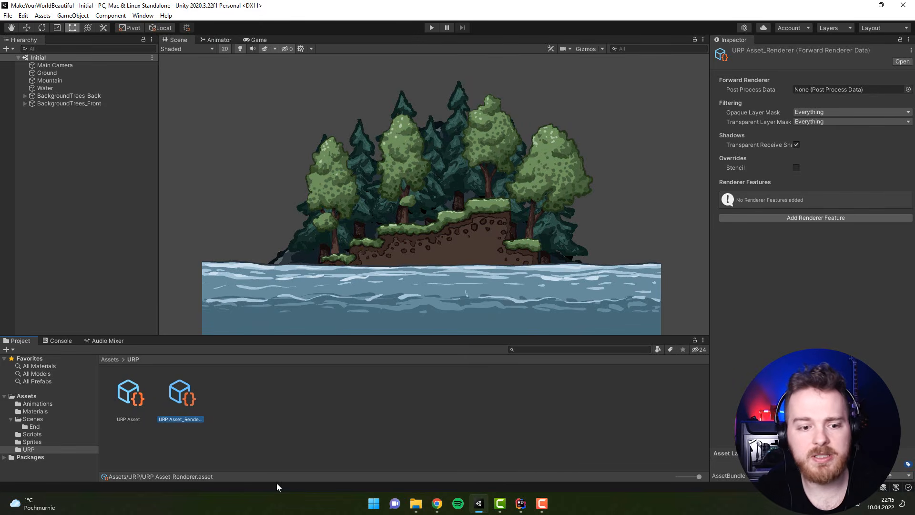
key(Delete)
key(Return)
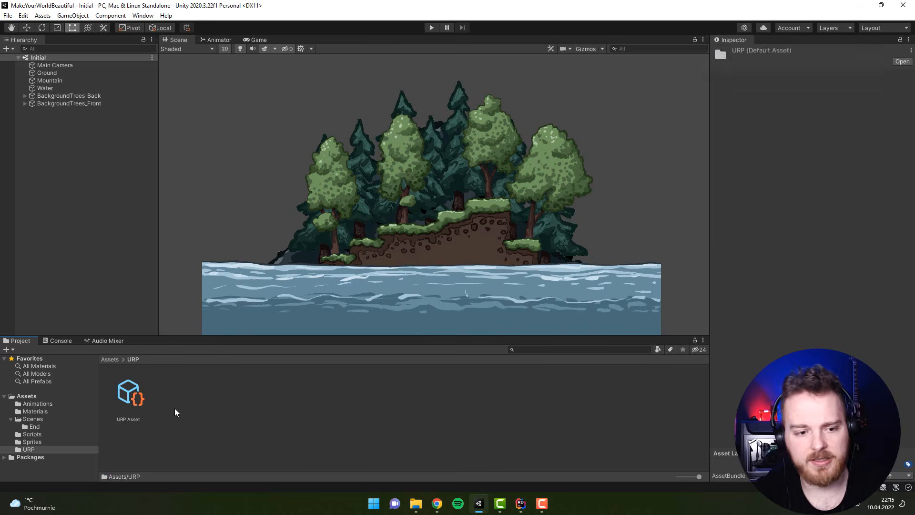
Create an experimental 2D Renderer in the URP folder and name it 2D URP Renderer.
right_click(176, 410)
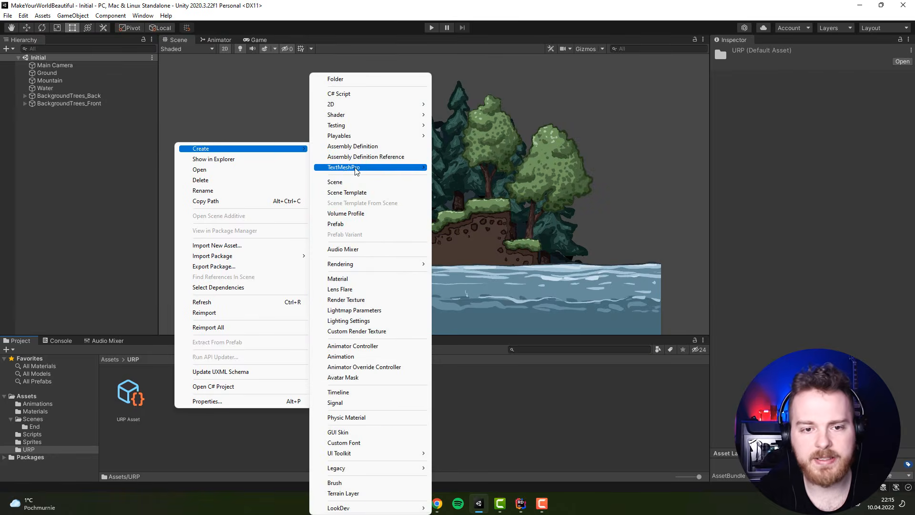
mouse_move(341, 265)
mouse_move(479, 265)
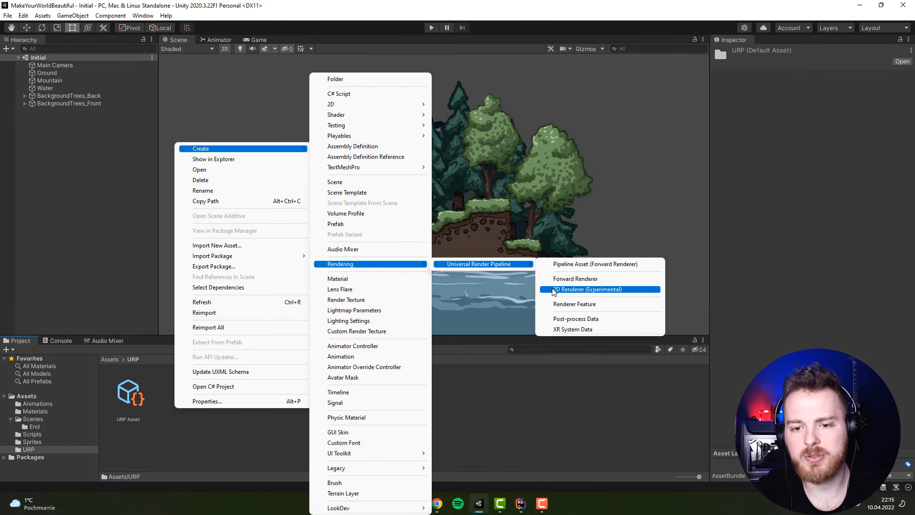
click(582, 290)
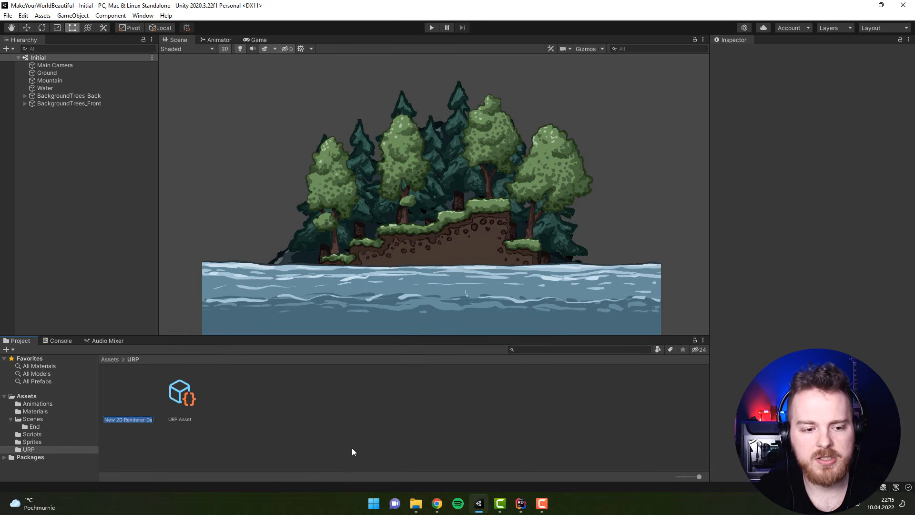
text(2D URP Renderer)
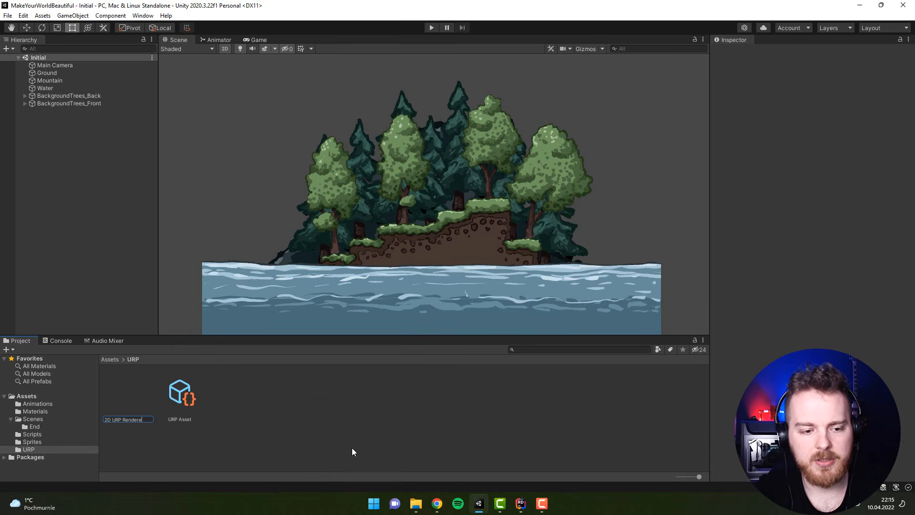
key(Return)
Assign 2D URP Renderer as the default entry in URP Asset's renderer list.
click(180, 396)
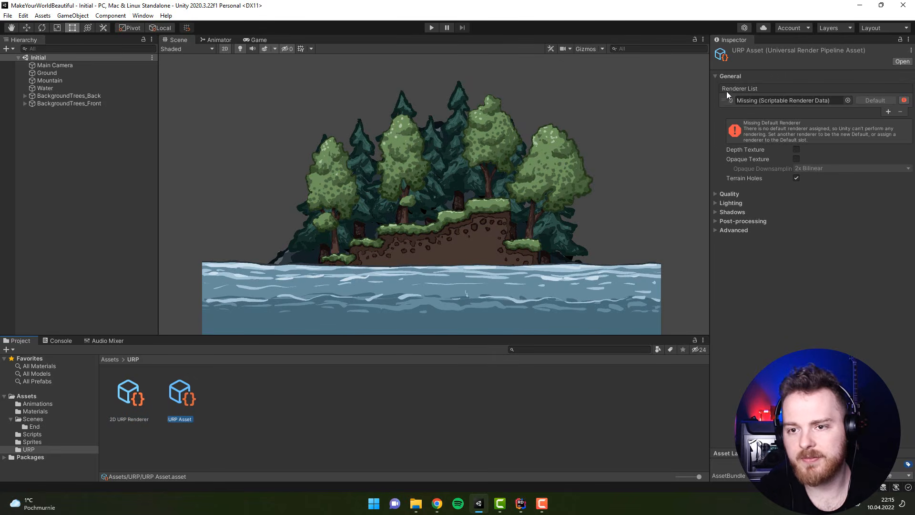
click(848, 100)
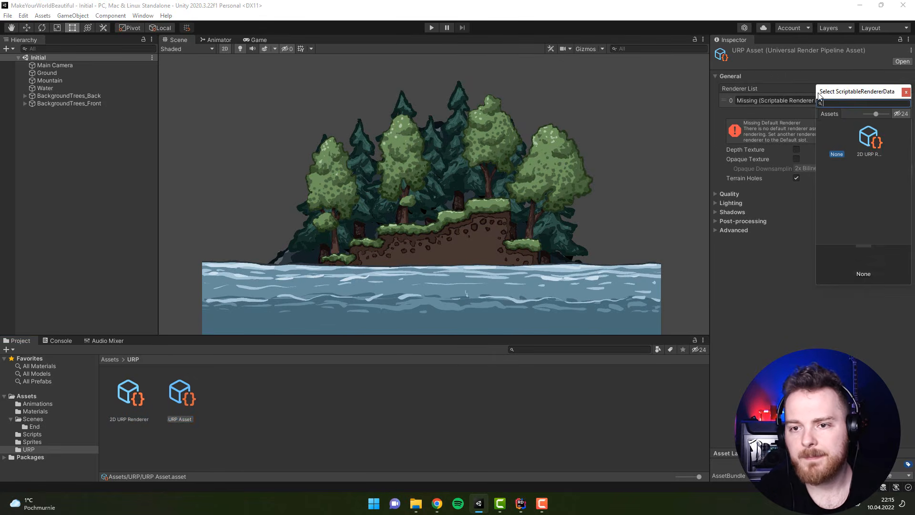
double_click(868, 178)
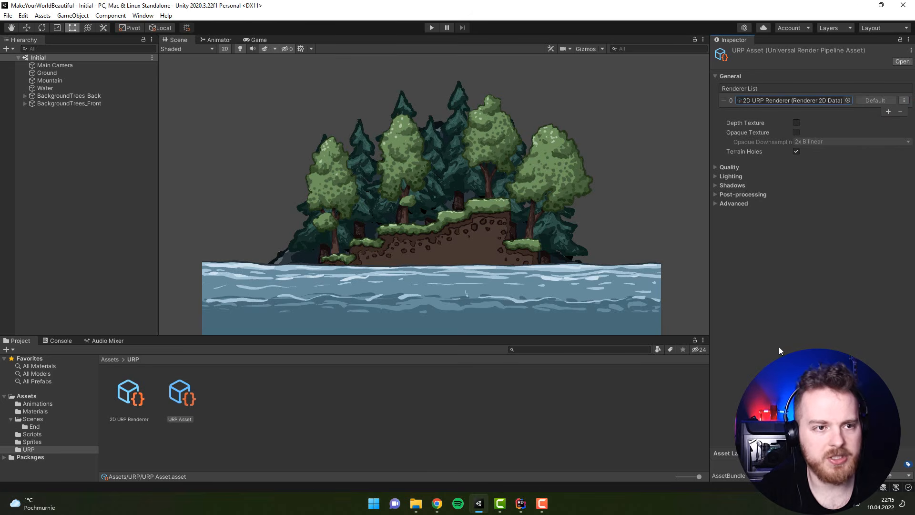
Set URP Asset as the render pipeline asset of the Ultra quality level in the project settings.
click(25, 17)
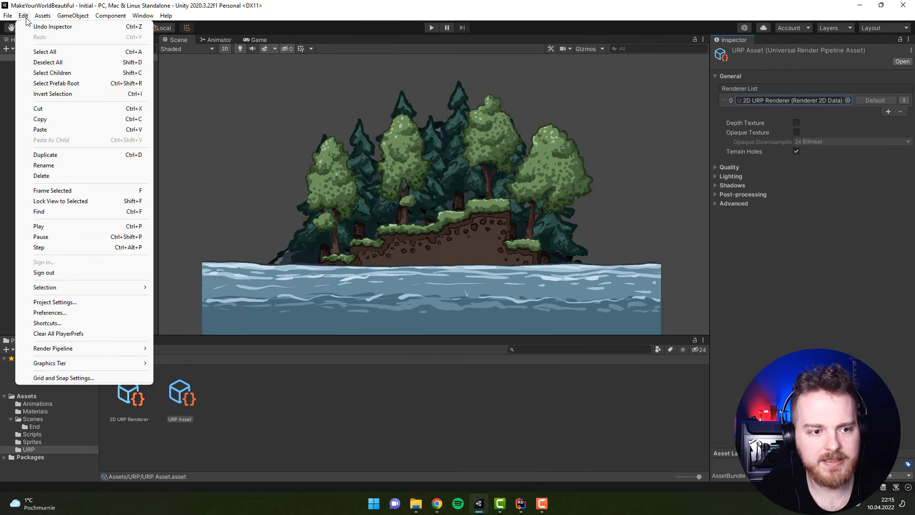
click(47, 303)
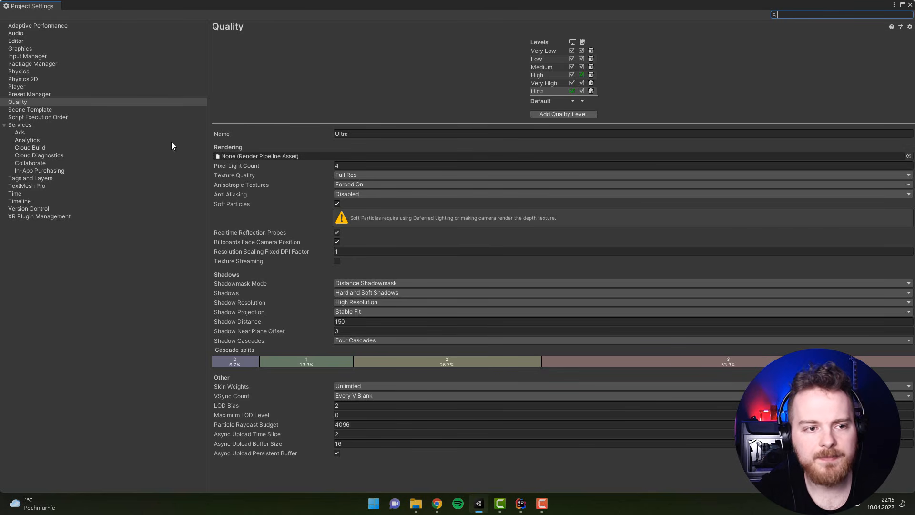
click(16, 103)
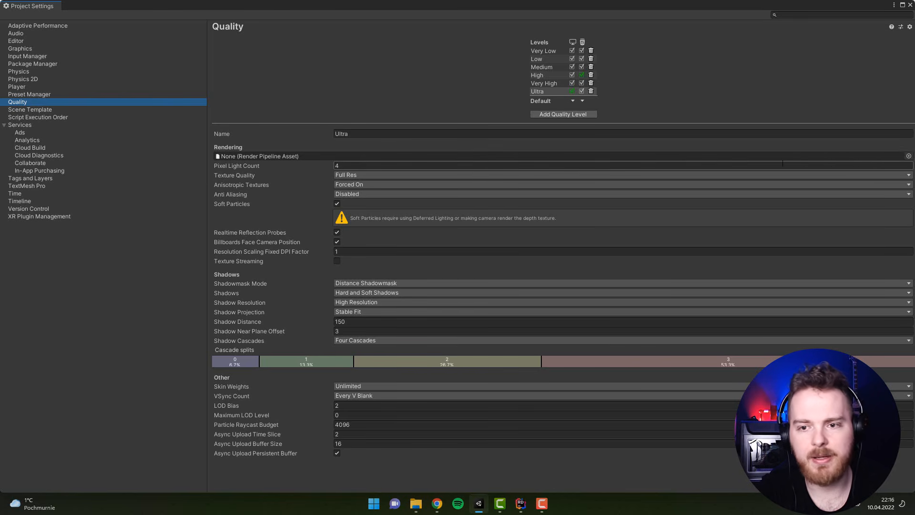
click(909, 157)
double_click(870, 196)
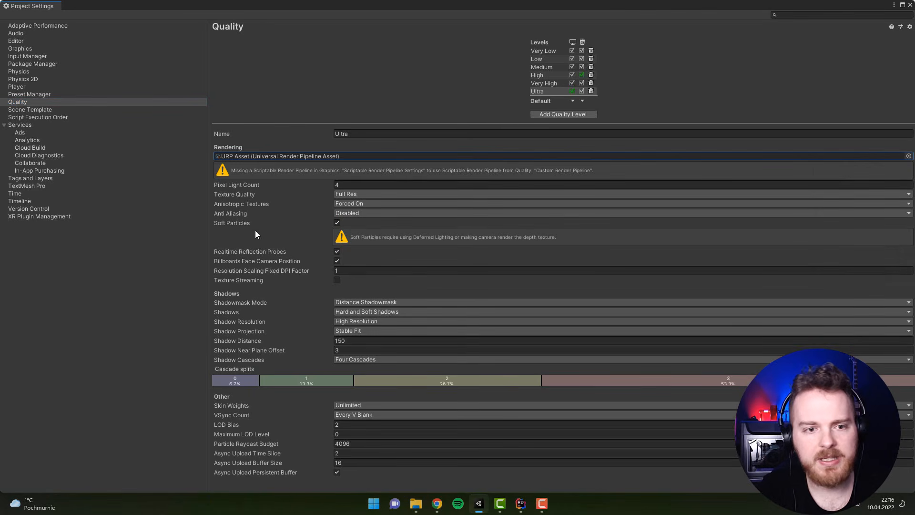
Set URP Asset as the scriptable render pipeline in the project's graphics settings and close the settings.
click(14, 49)
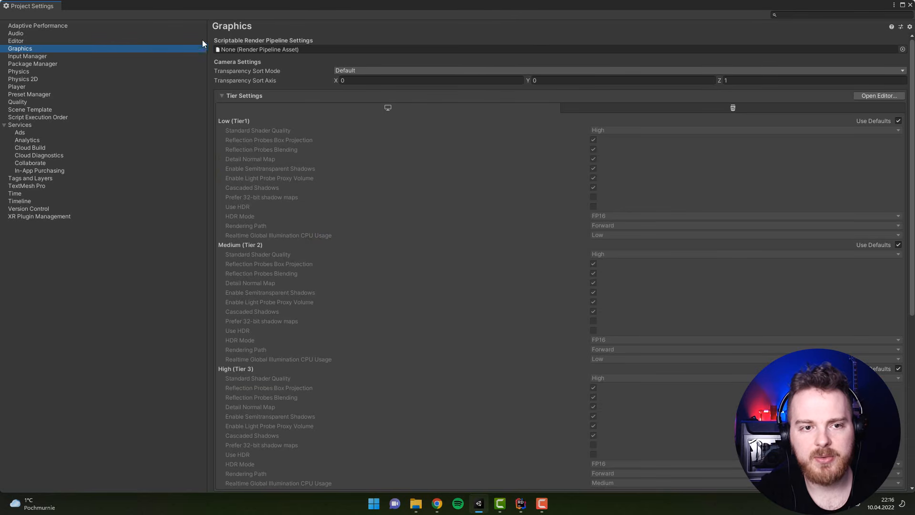
click(903, 49)
double_click(873, 94)
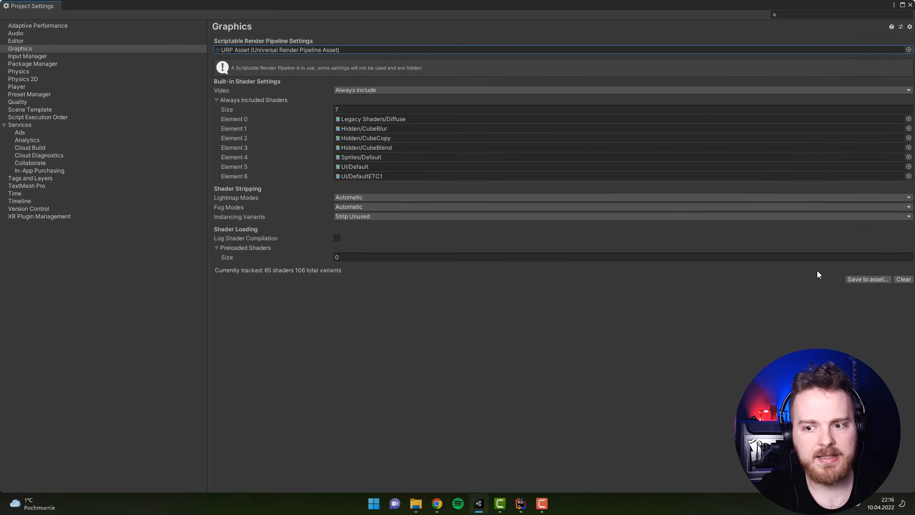
click(910, 5)
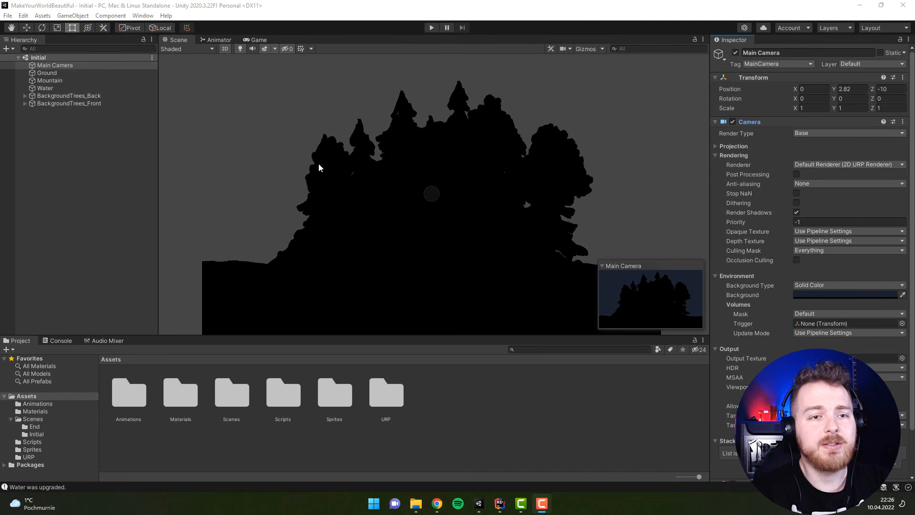
click(23, 16)
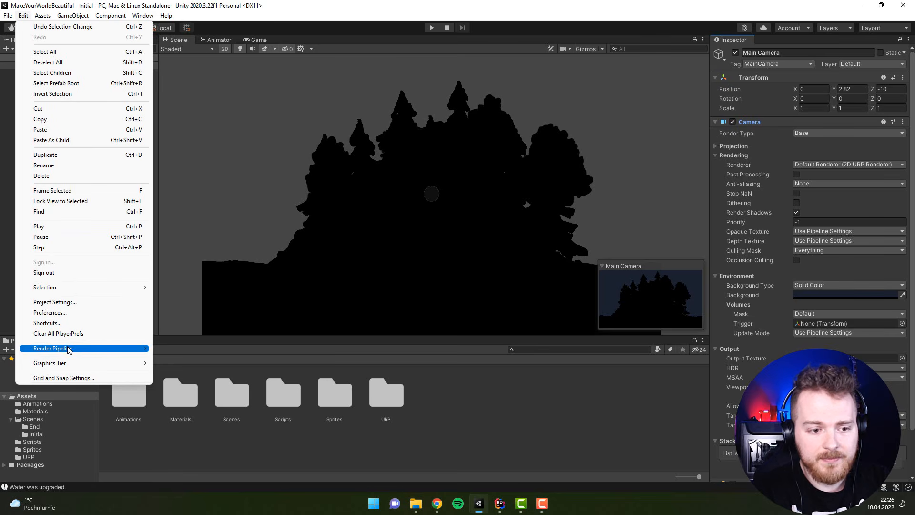
mouse_move(69, 350)
mouse_move(185, 365)
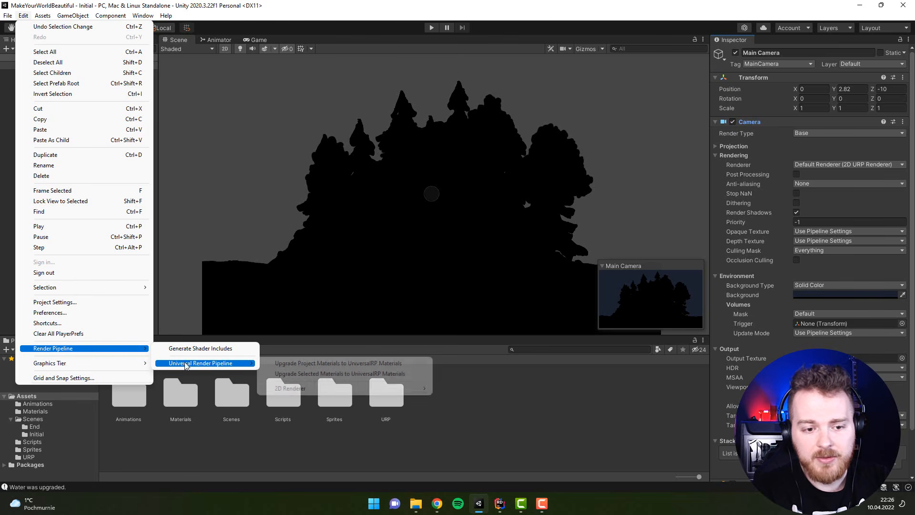
mouse_move(307, 389)
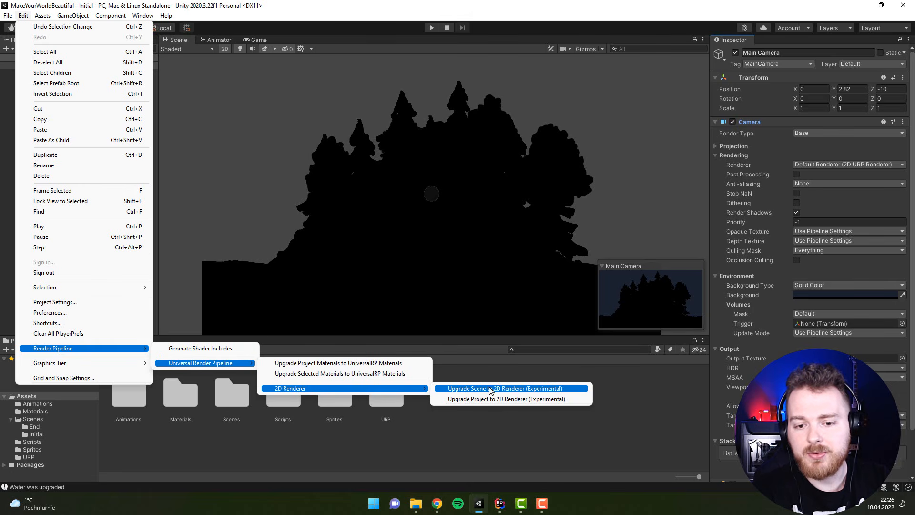
click(613, 403)
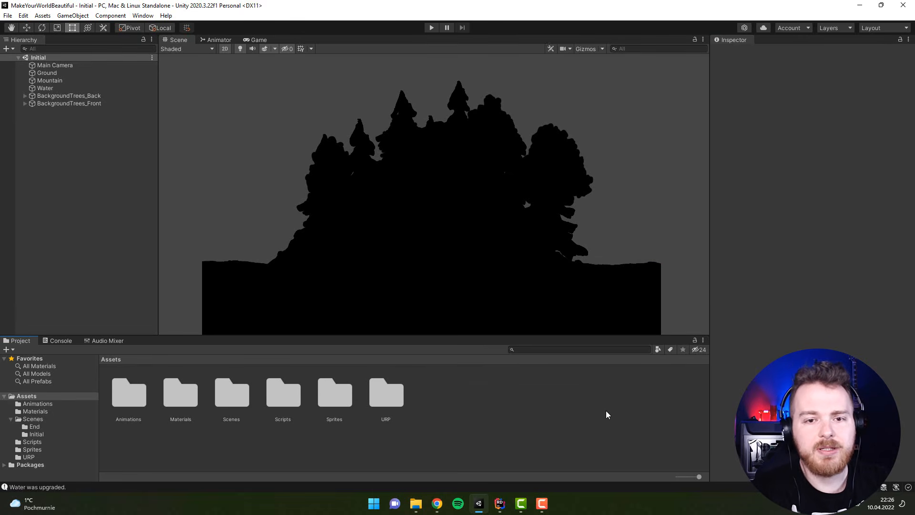
Add an experimental Global Light 2D to the scene.
right_click(56, 135)
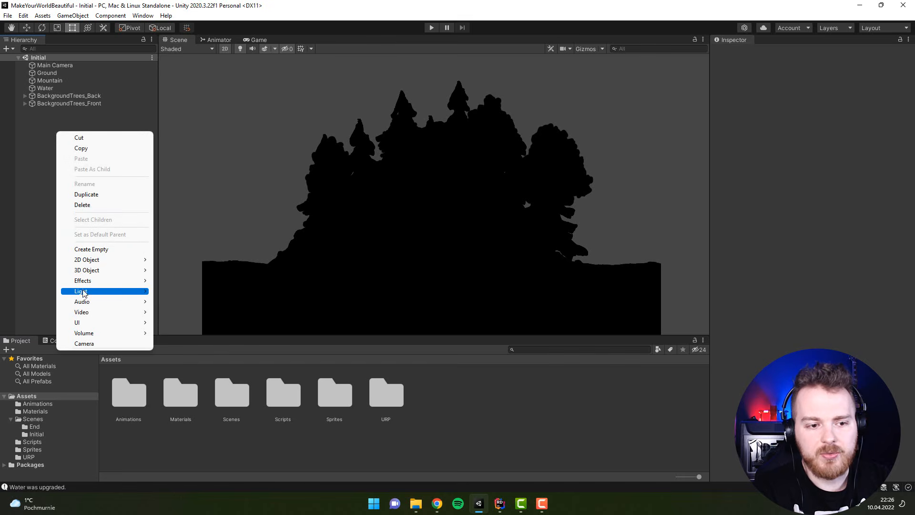
mouse_move(83, 292)
mouse_move(170, 292)
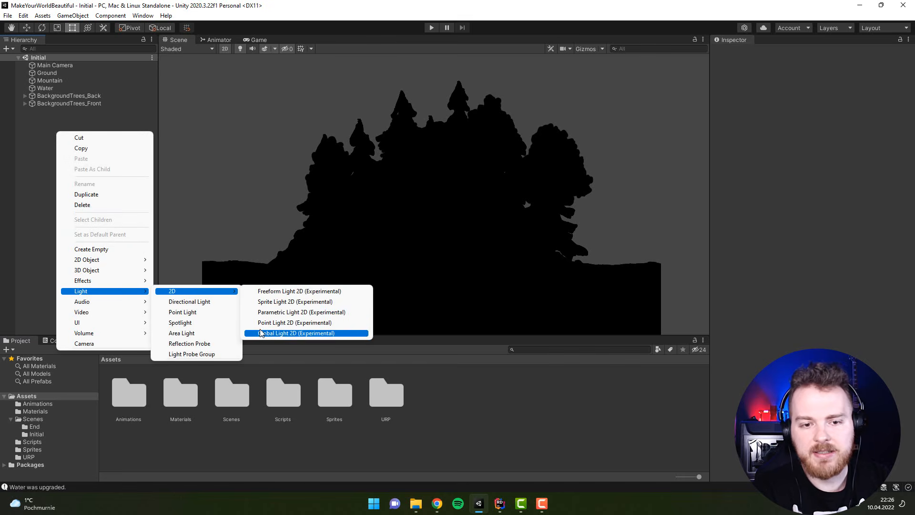
click(261, 333)
click(71, 191)
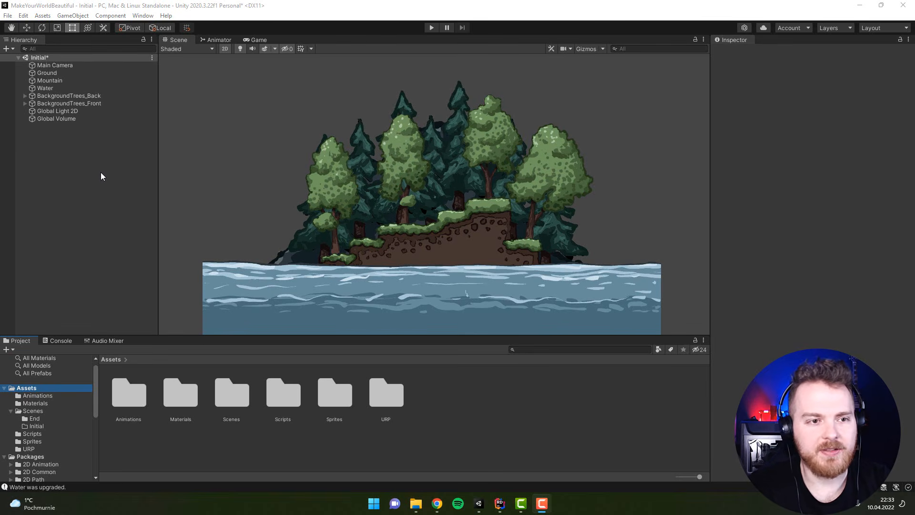
Enable Post Processing on the Main Camera and collapse its Camera component.
click(44, 66)
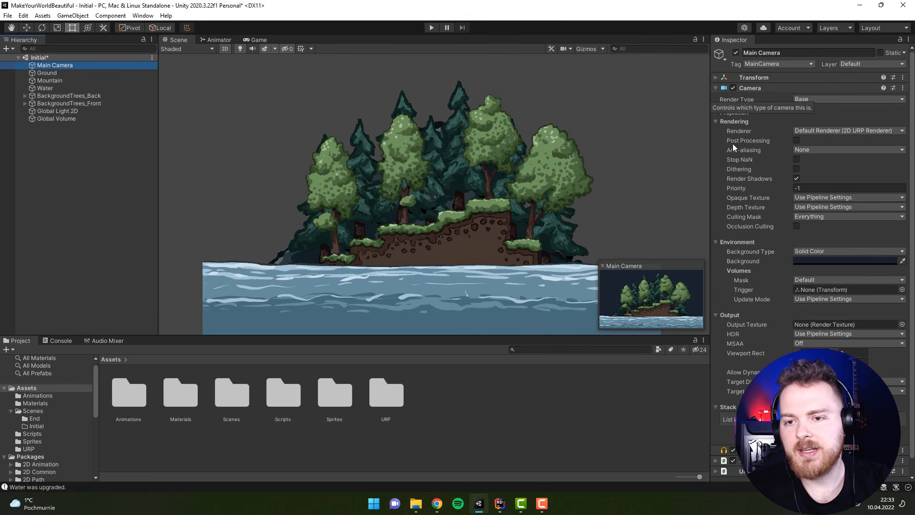
click(797, 141)
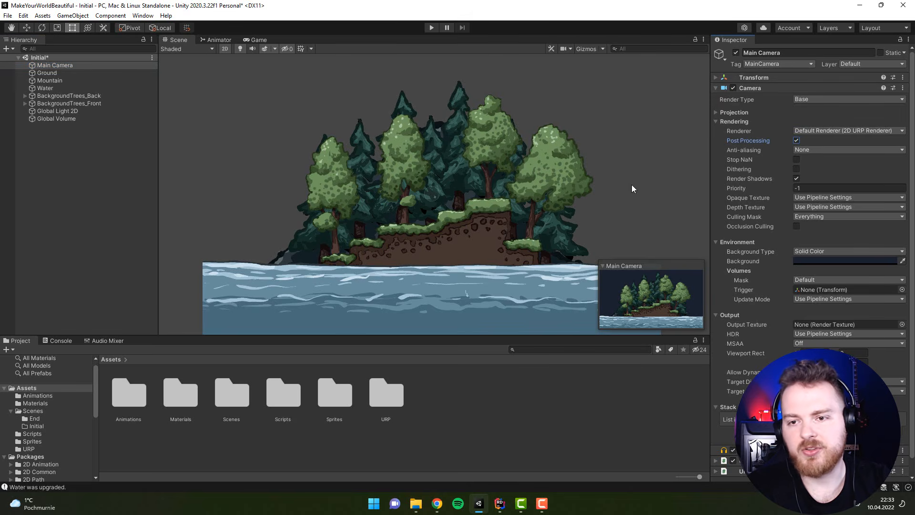
click(716, 88)
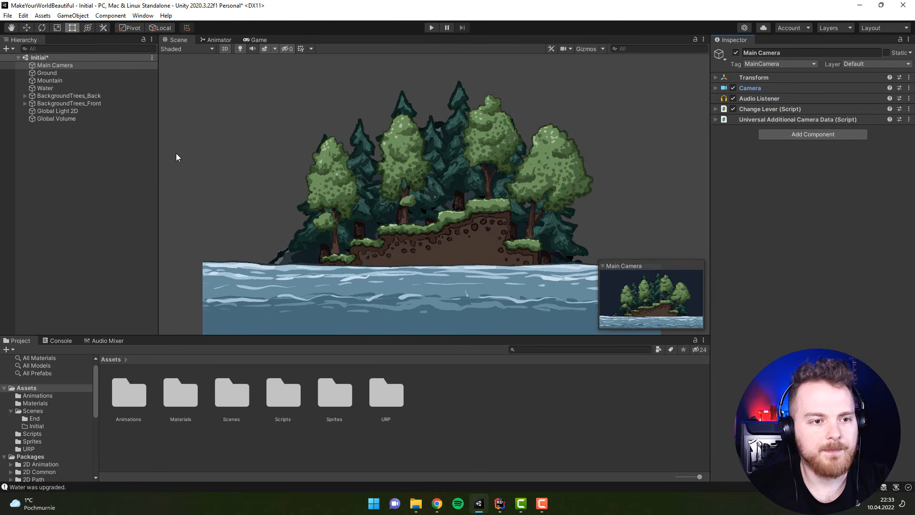
Replace the scene's Global Volume with a newly added one and create a new volume profile for it.
click(68, 120)
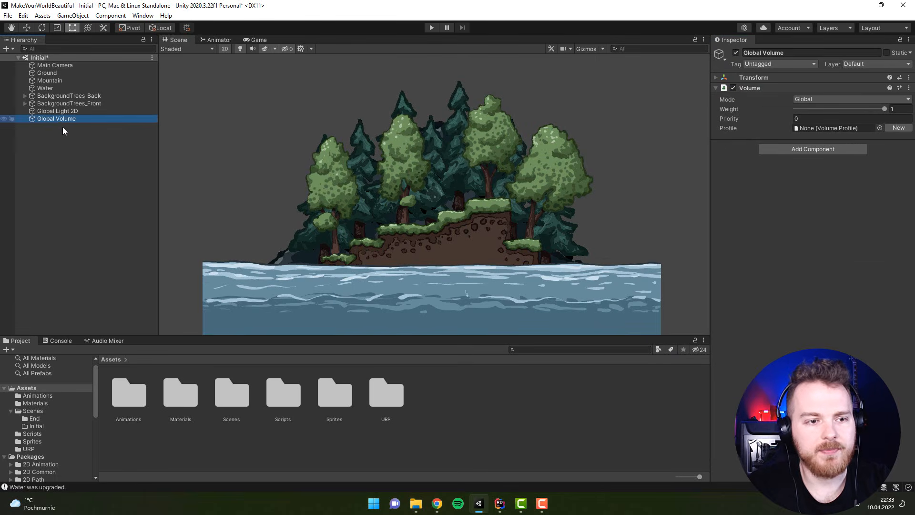
key(Delete)
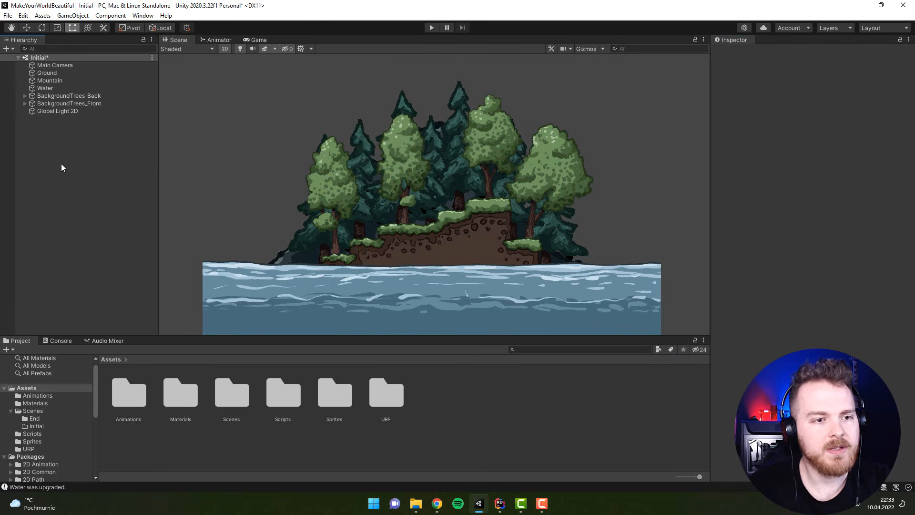
right_click(52, 135)
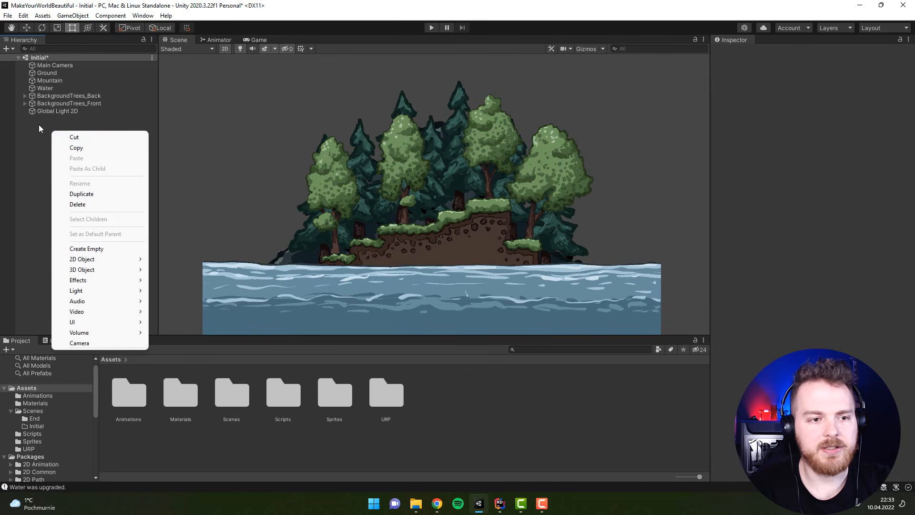
mouse_move(120, 333)
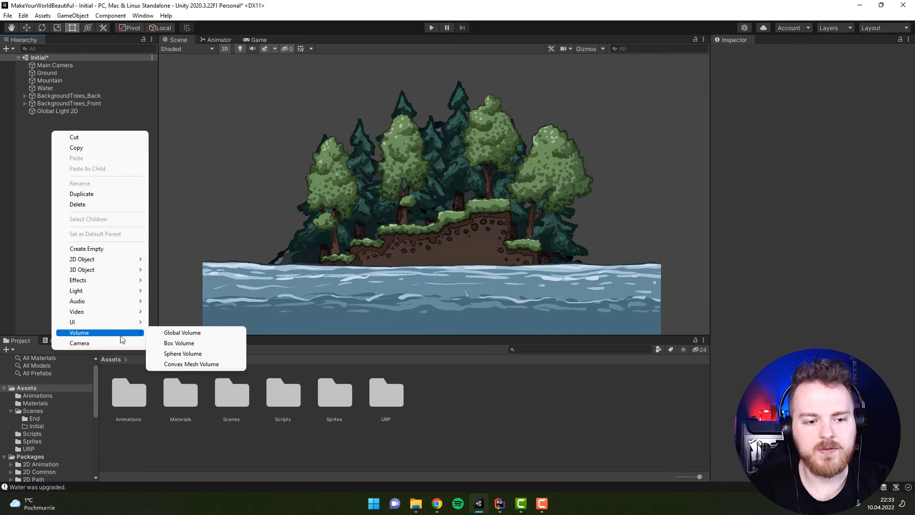
click(182, 333)
click(793, 266)
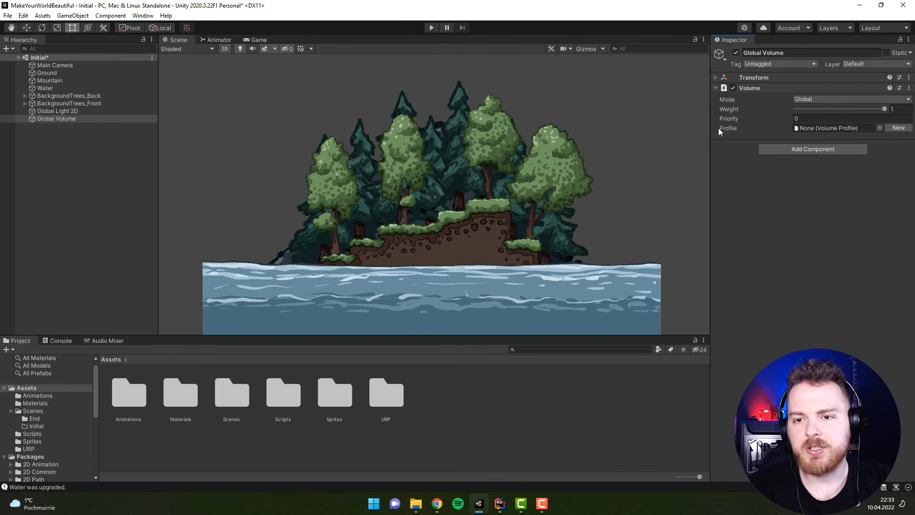
click(899, 129)
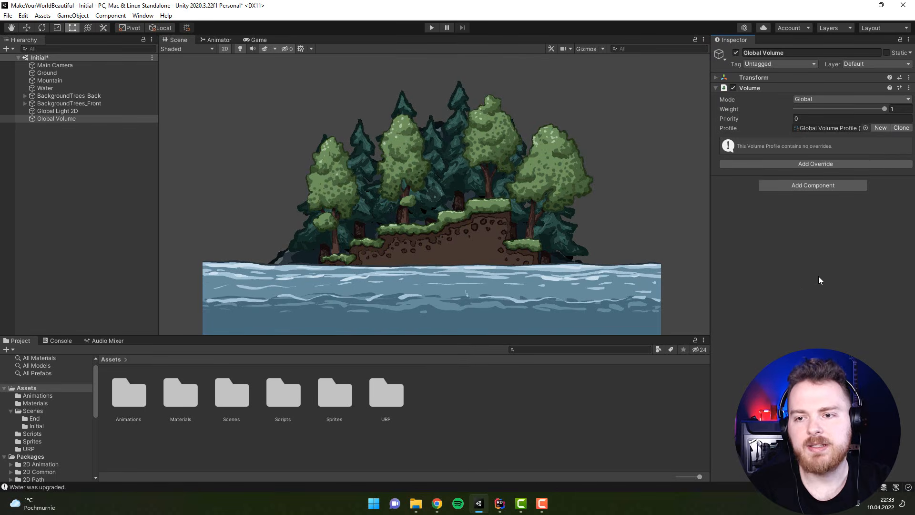
Preview the End scene's Global Volume Profile on the volume and switch back to the Initial scene's profile.
click(866, 127)
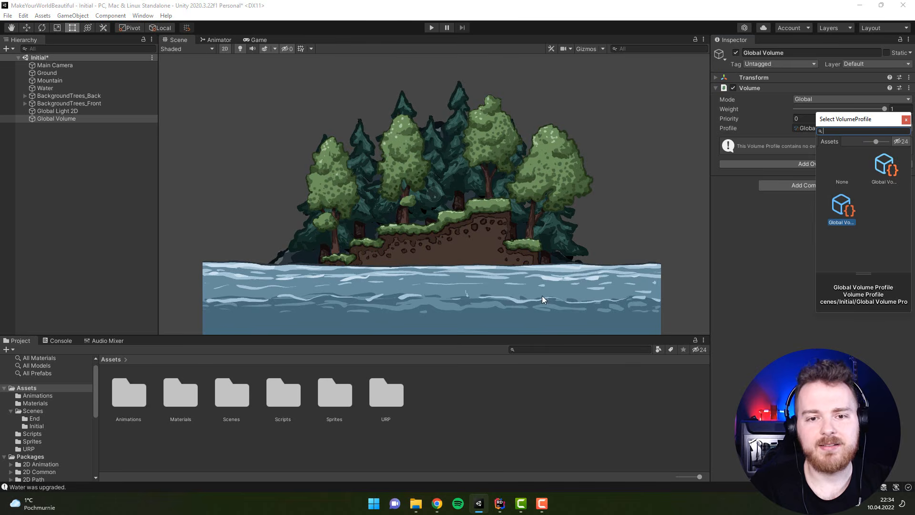
click(885, 174)
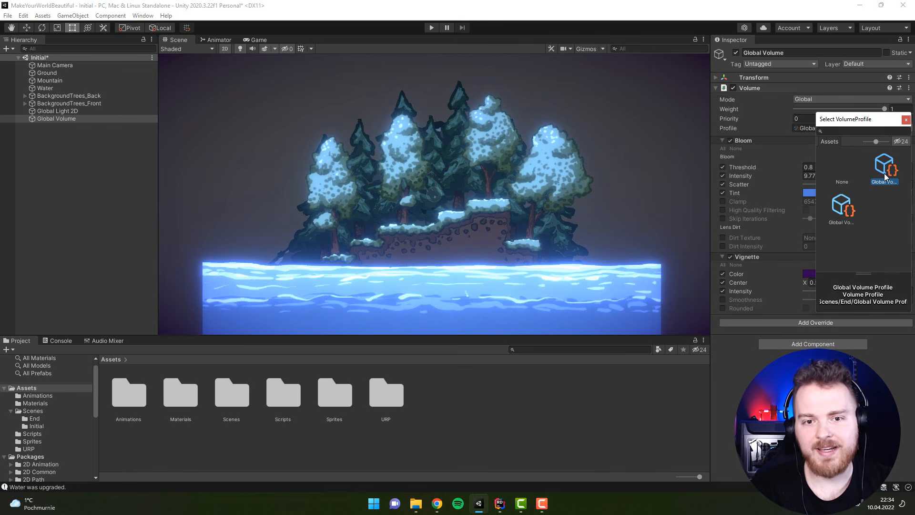
click(829, 372)
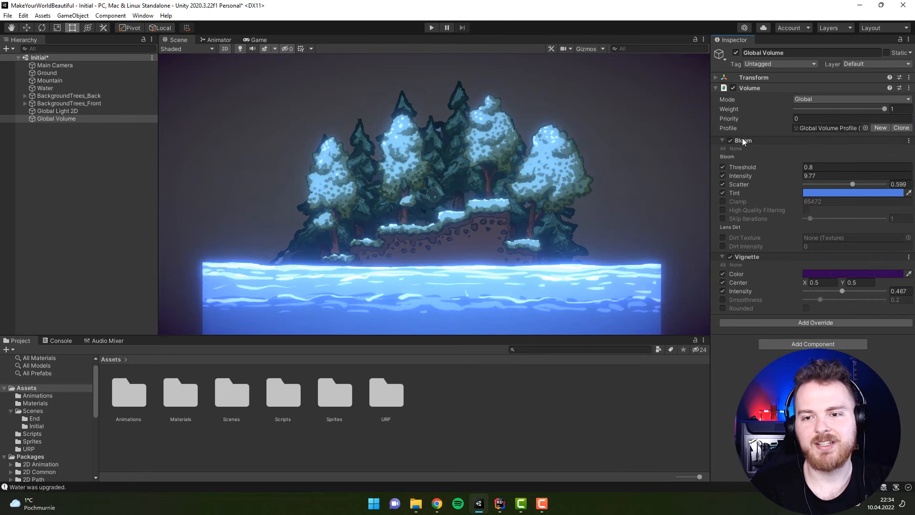
click(865, 128)
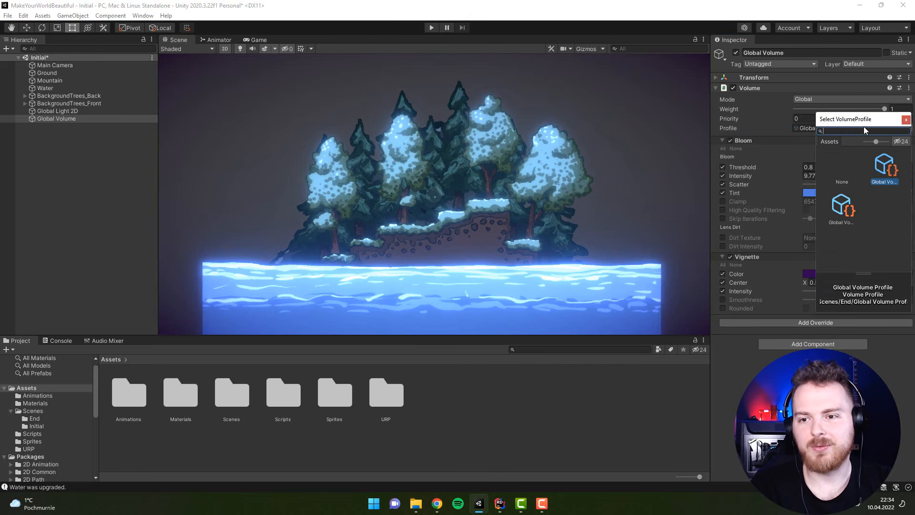
click(840, 216)
click(761, 269)
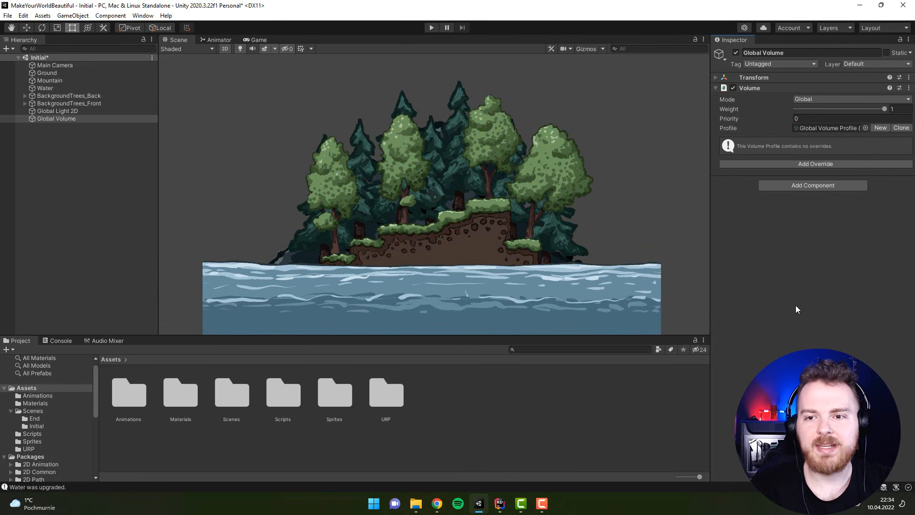
Add a Bloom post-processing override to the Global Volume and enable its Threshold, Intensity, Scatter and Tint properties.
click(757, 165)
click(777, 200)
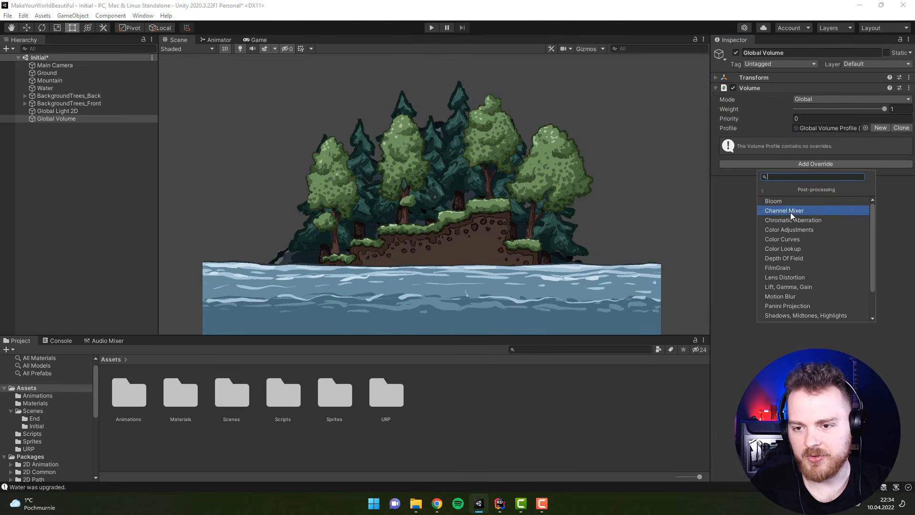
click(792, 202)
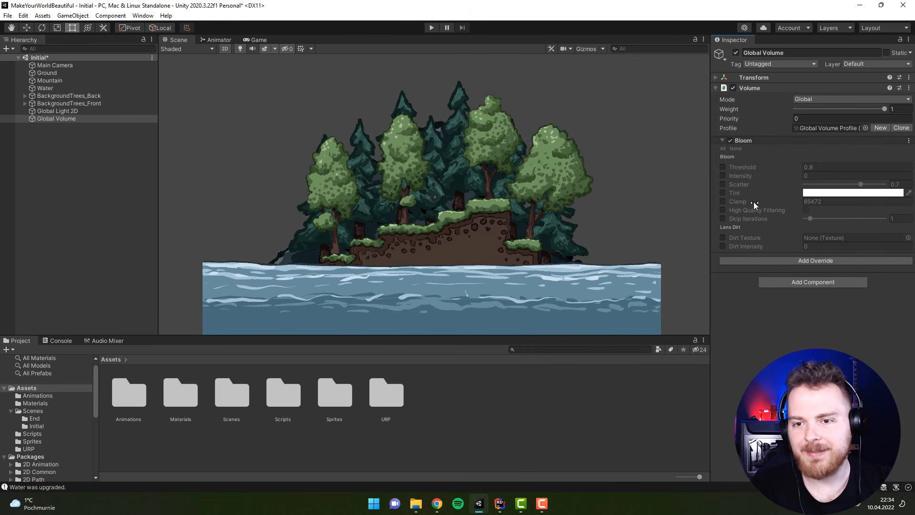
click(723, 167)
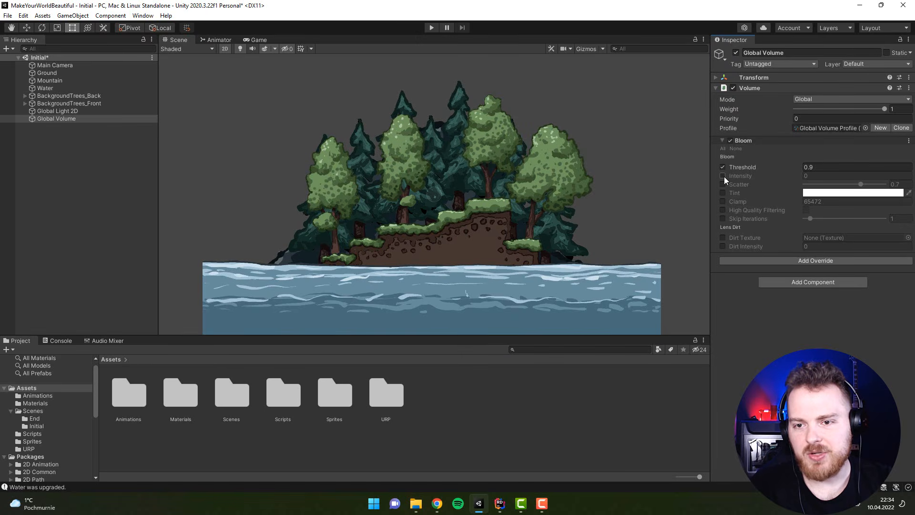
click(723, 176)
click(723, 184)
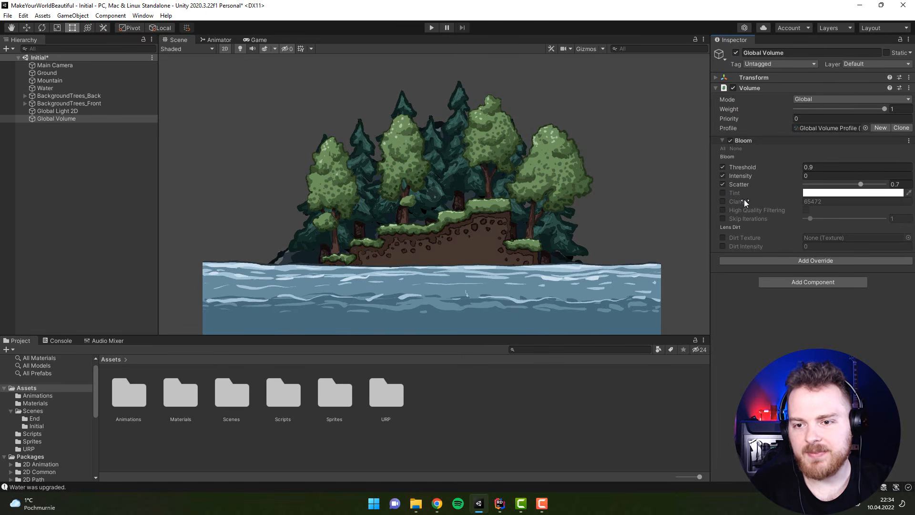
click(723, 193)
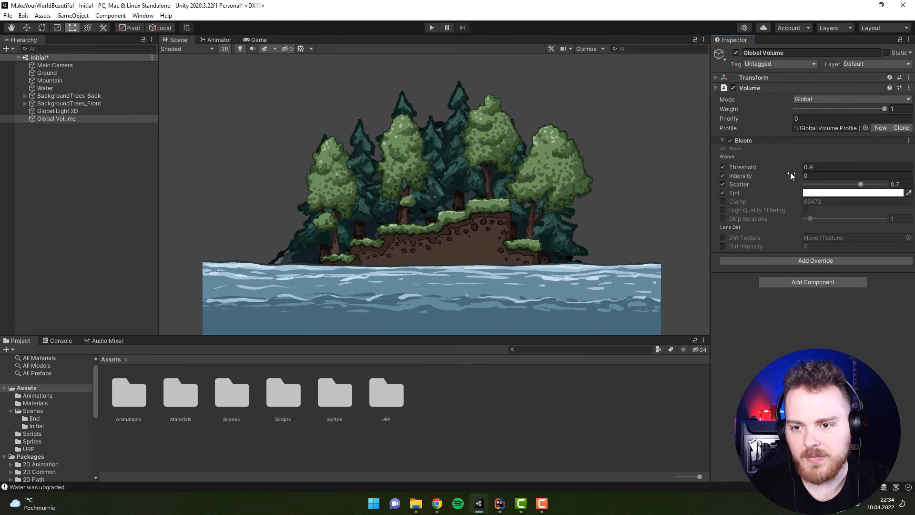
Set the Bloom intensity to 10.
drag(735, 177, 773, 181)
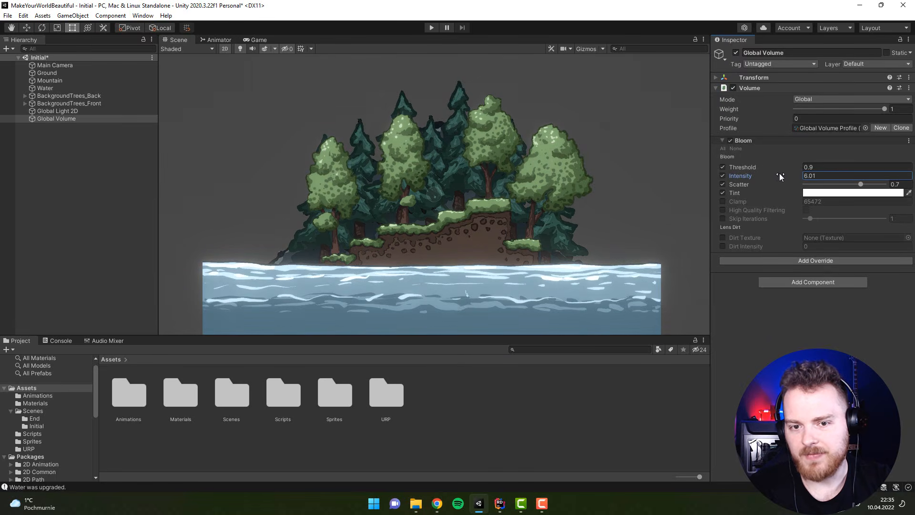
click(808, 176)
text(10)
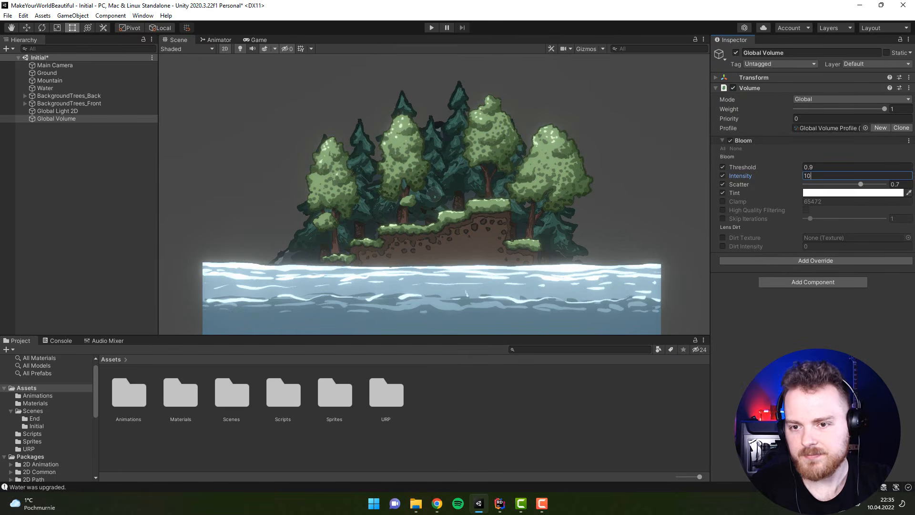
click(751, 209)
Try Bloom thresholds of 0.7 and 0.8, and set the threshold back to 0.9.
mouse_move(745, 166)
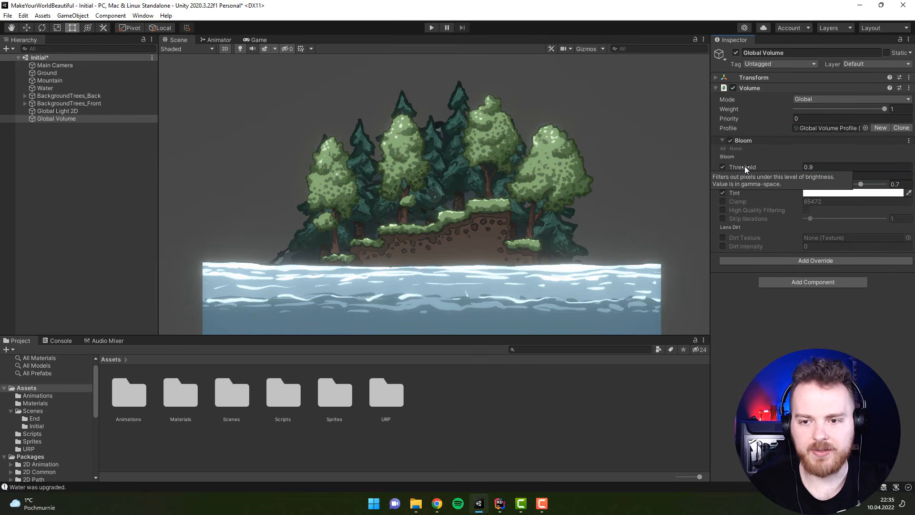
drag(744, 166, 741, 167)
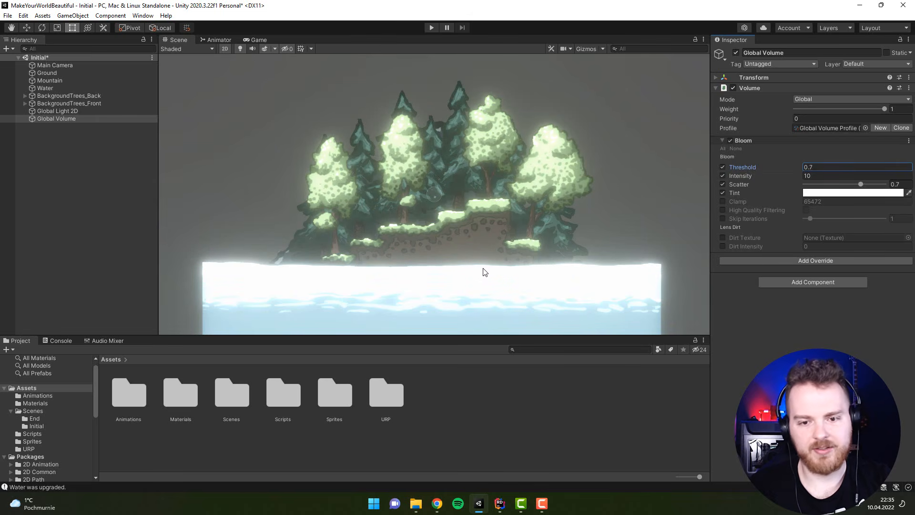
click(787, 168)
text(0,9)
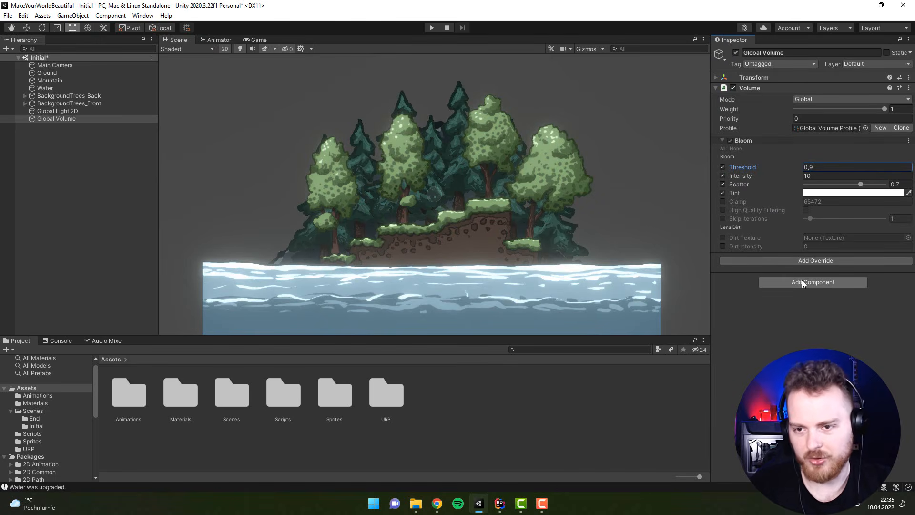
drag(814, 168, 792, 179)
text(80,8)
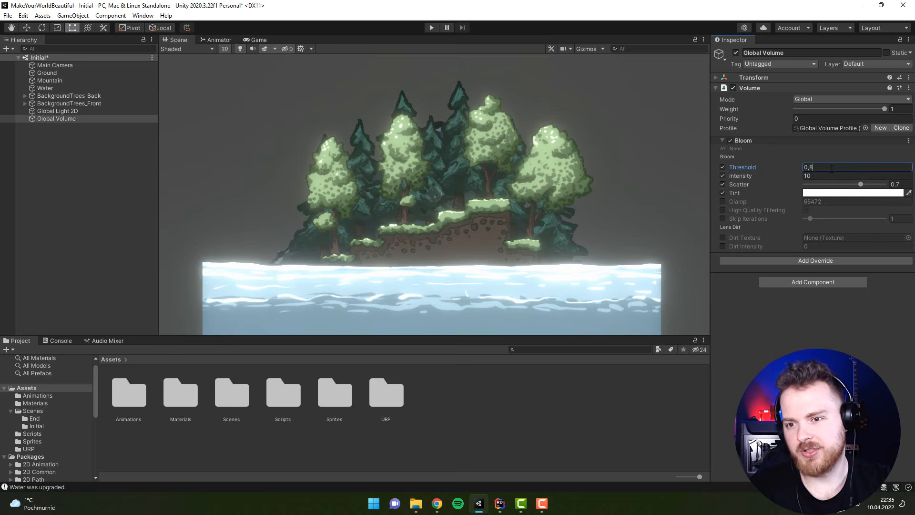
key(BackSpace)
text(9)
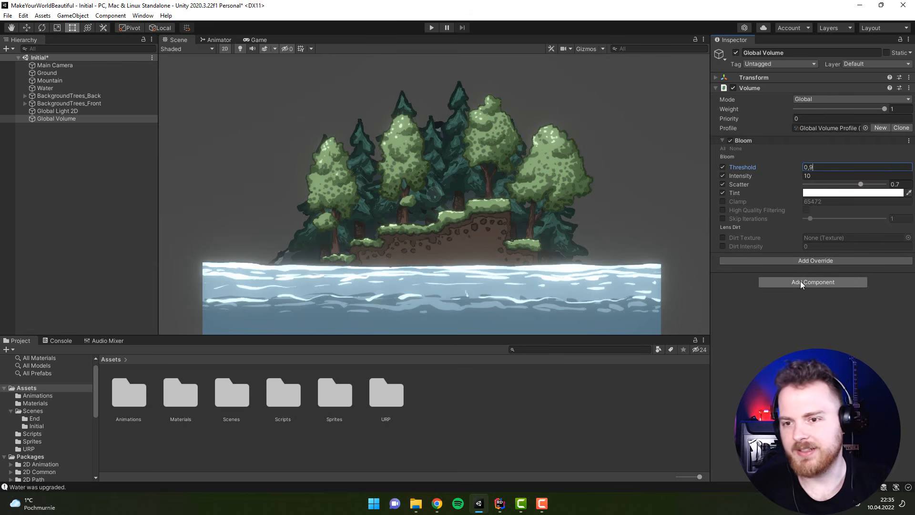
click(811, 304)
Raise the Bloom scatter to about 0.844 and set the tint to a blue of RGB 65, 135, 241.
drag(860, 185, 872, 198)
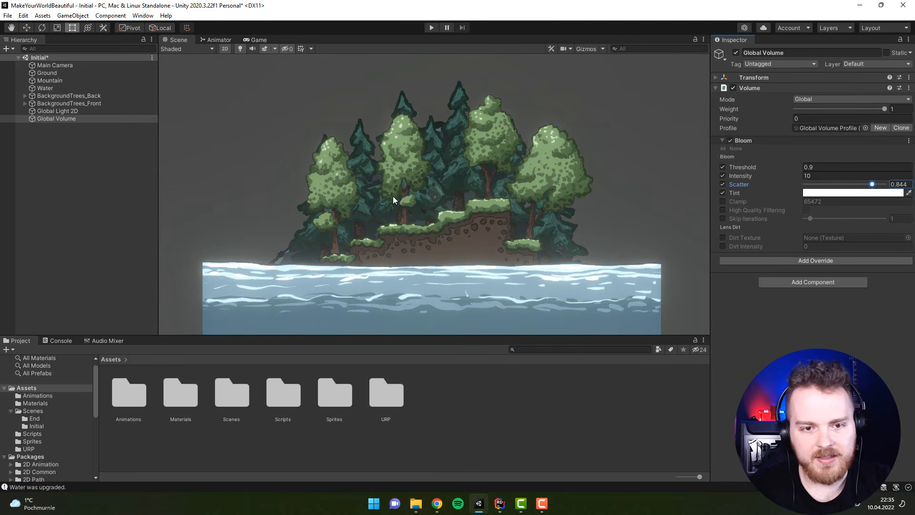
click(813, 193)
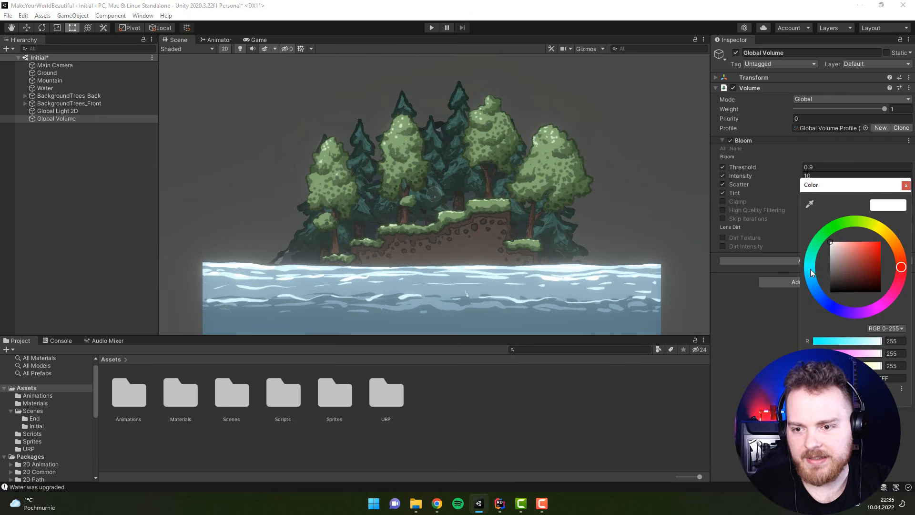
drag(813, 271, 816, 289)
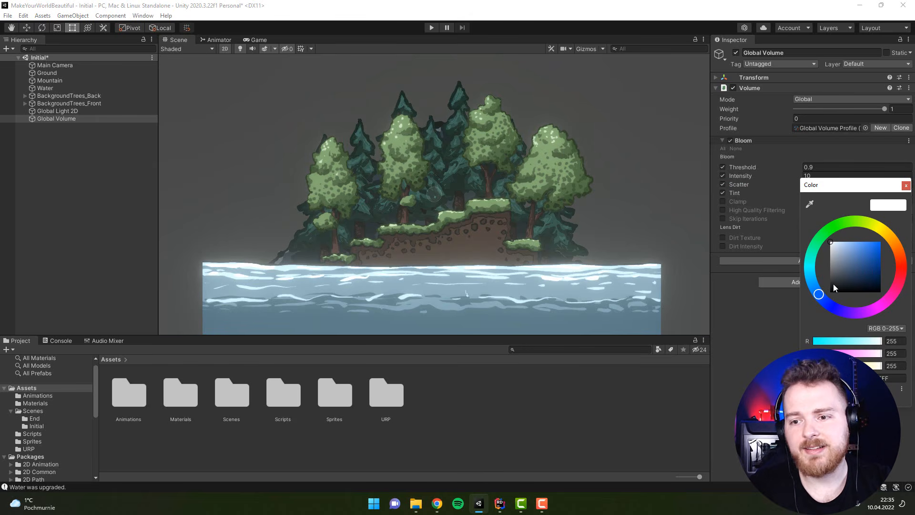
drag(857, 253, 868, 245)
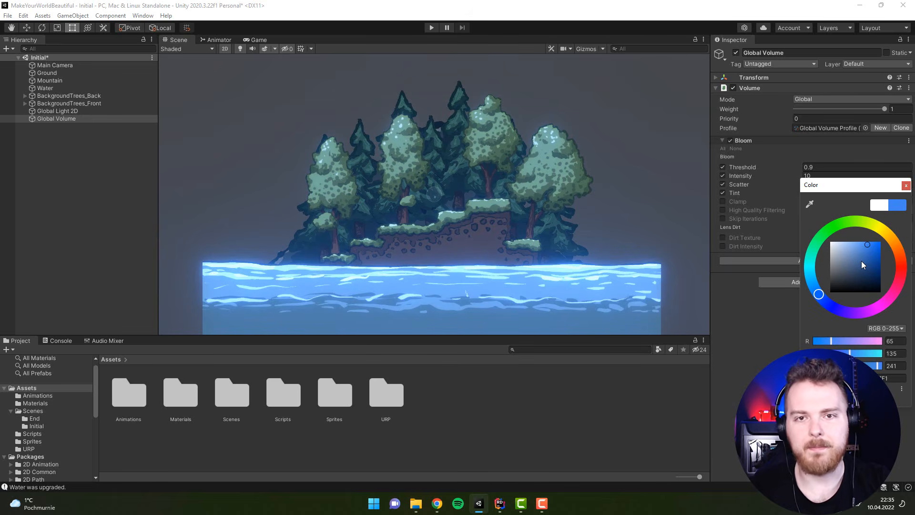
Try a dark red Bloom tint and shift its hue to a dark orange of RGB 147, 62, 39.
mouse_move(821, 300)
mouse_down()
mouse_move(857, 301)
mouse_move(868, 264)
mouse_up()
drag(857, 313, 871, 308)
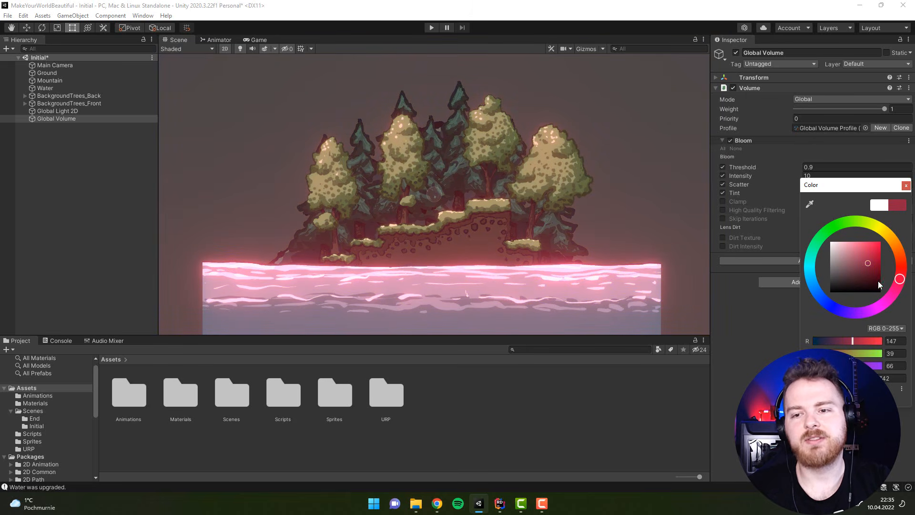
mouse_move(912, 276)
mouse_down()
mouse_move(891, 239)
mouse_move(898, 261)
mouse_up()
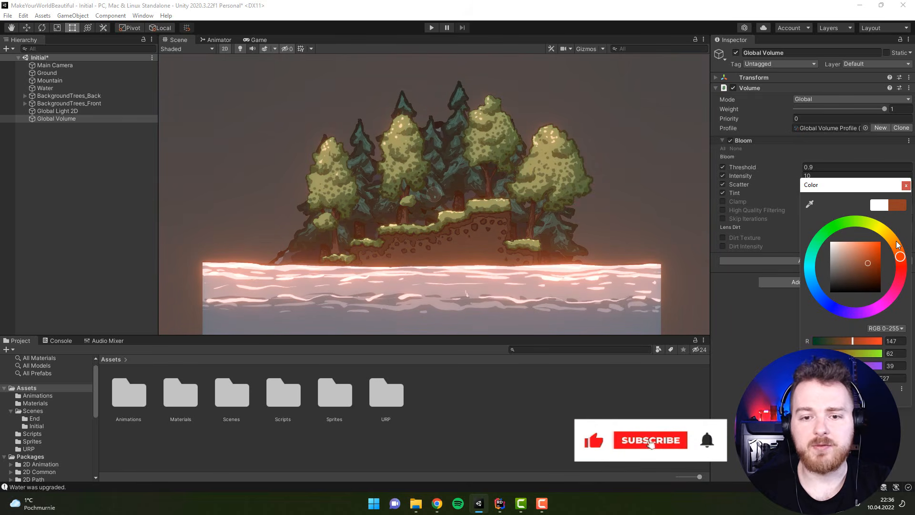
Try a green Bloom tint of RGB 59, 147, 39, a teal of RGB 39, 147, 146 and a bright blue of RGB 50, 63, 246.
mouse_move(900, 256)
mouse_down()
mouse_move(854, 217)
mouse_move(840, 220)
mouse_up()
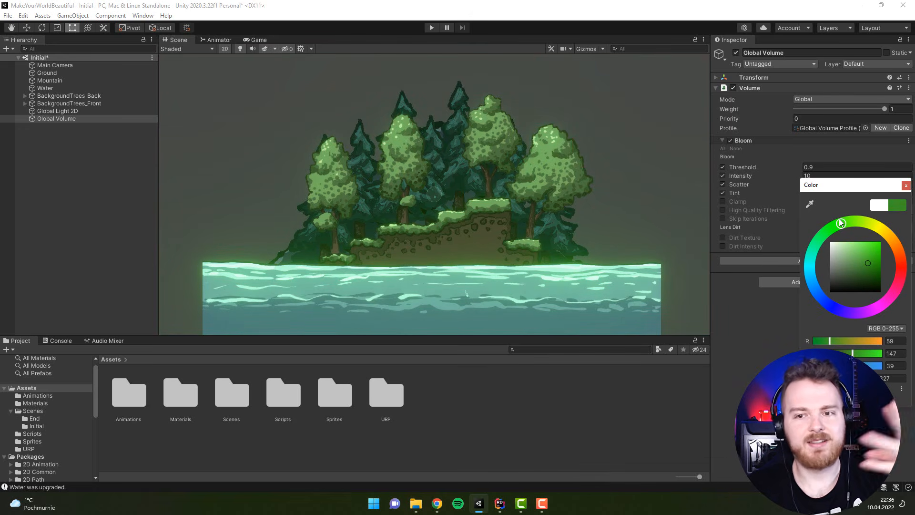
drag(807, 265, 806, 267)
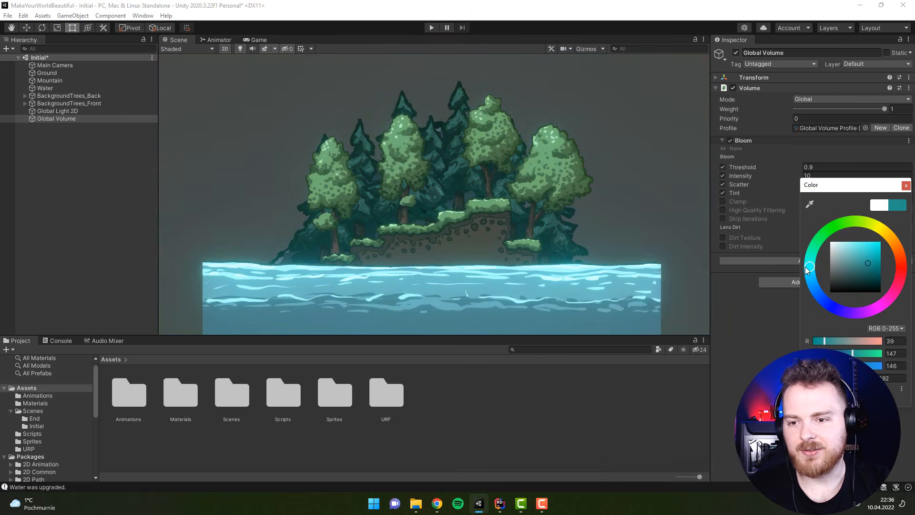
drag(862, 253, 873, 247)
drag(809, 267, 833, 305)
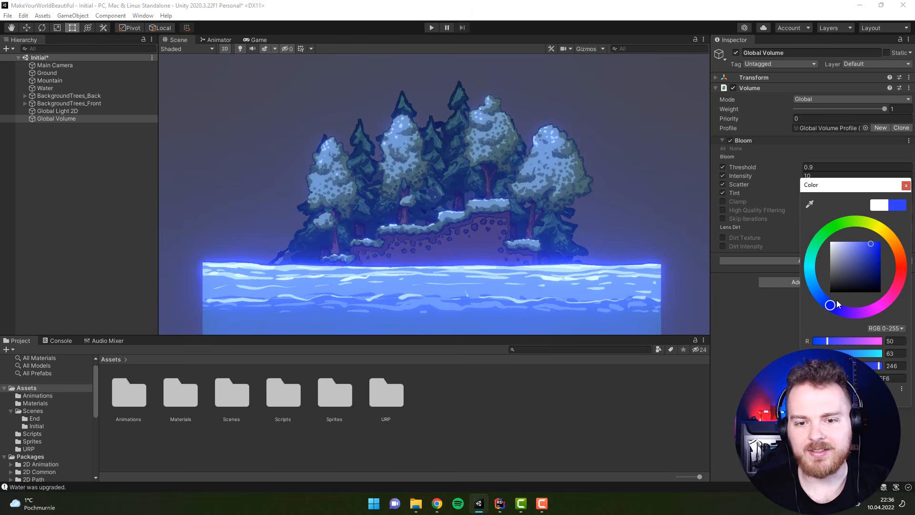
Darken the Bloom tint and shift its hue to a dark blue of RGB 35, 54, 138.
drag(838, 304, 842, 306)
mouse_move(866, 265)
mouse_down()
mouse_move(868, 251)
mouse_move(869, 265)
mouse_up()
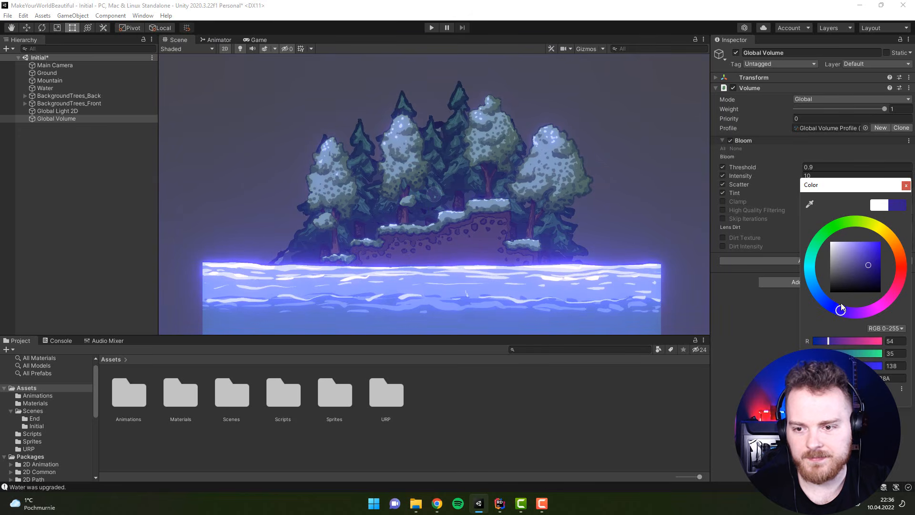
drag(840, 307, 829, 300)
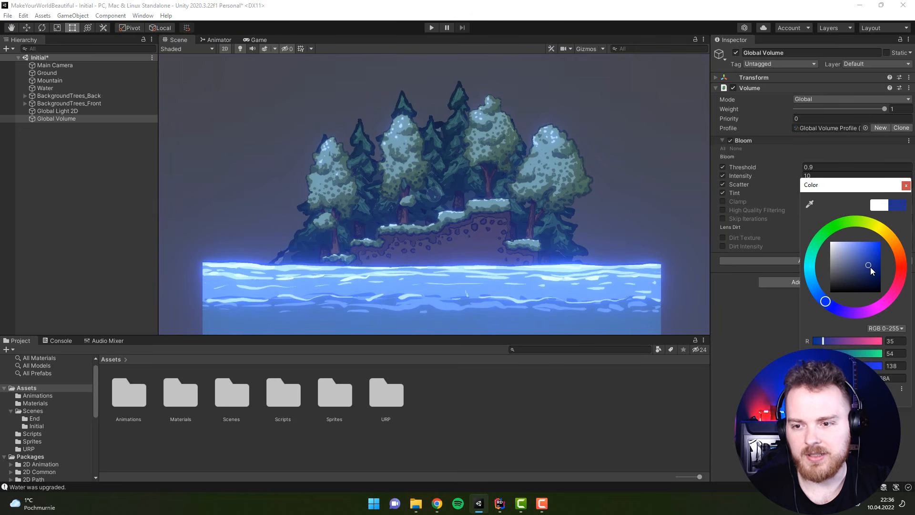
click(782, 390)
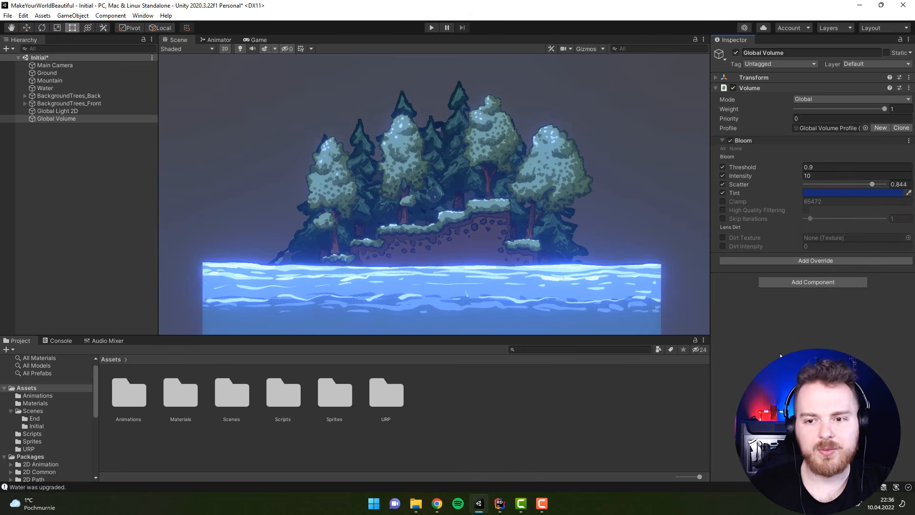
Add a Vignette post-processing override to the Global Volume.
click(743, 261)
click(774, 297)
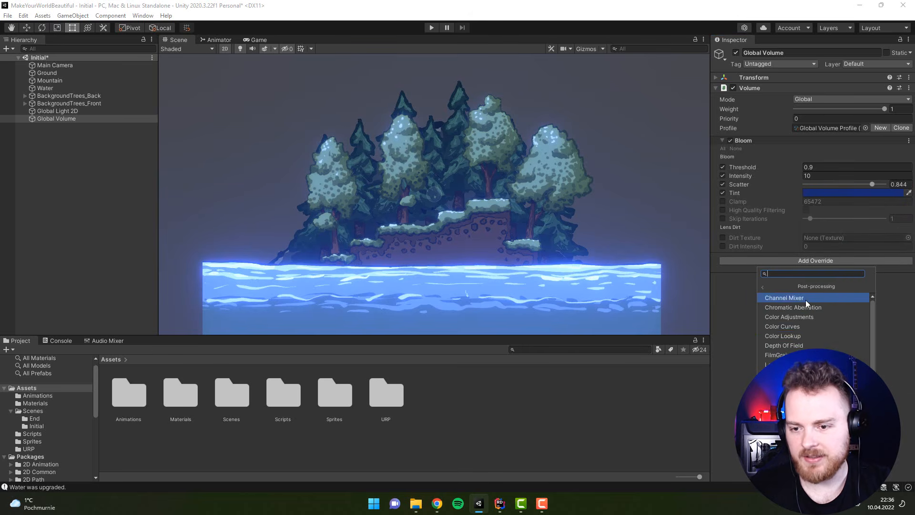
click(782, 406)
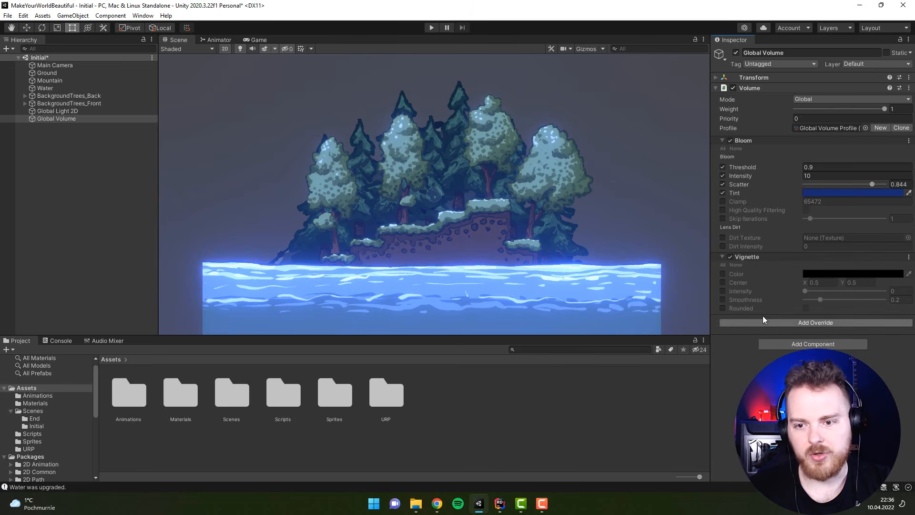
Enable the Vignette's color, center and intensity settings, set the intensity to 0.4 and preview the scene in the Game view.
click(723, 274)
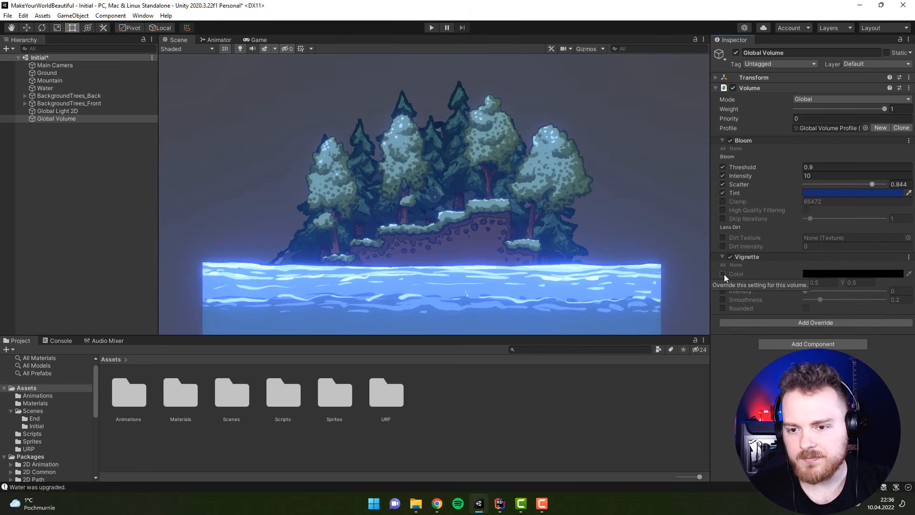
click(723, 282)
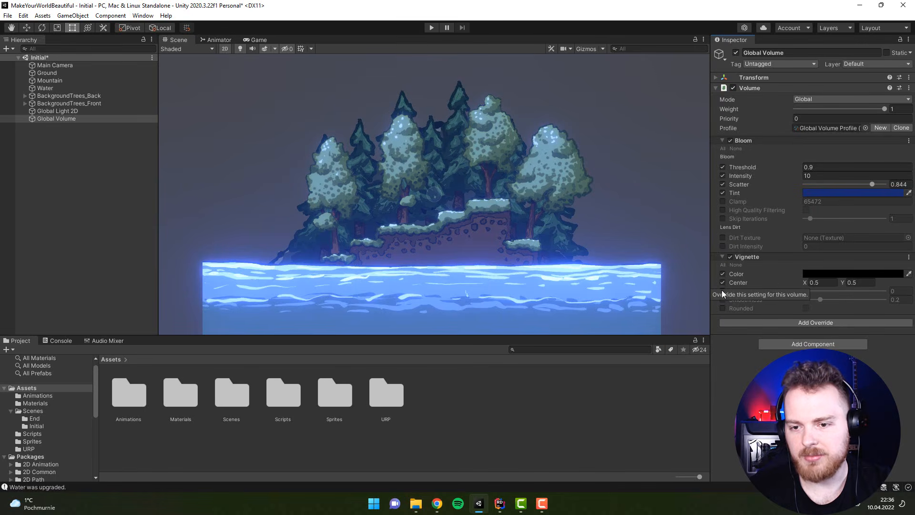
click(723, 291)
drag(805, 291, 835, 289)
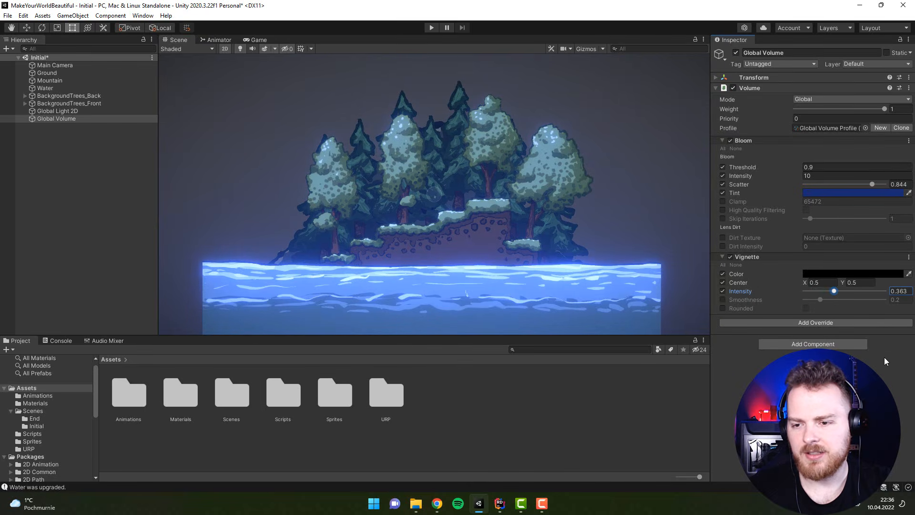
text(0,4)
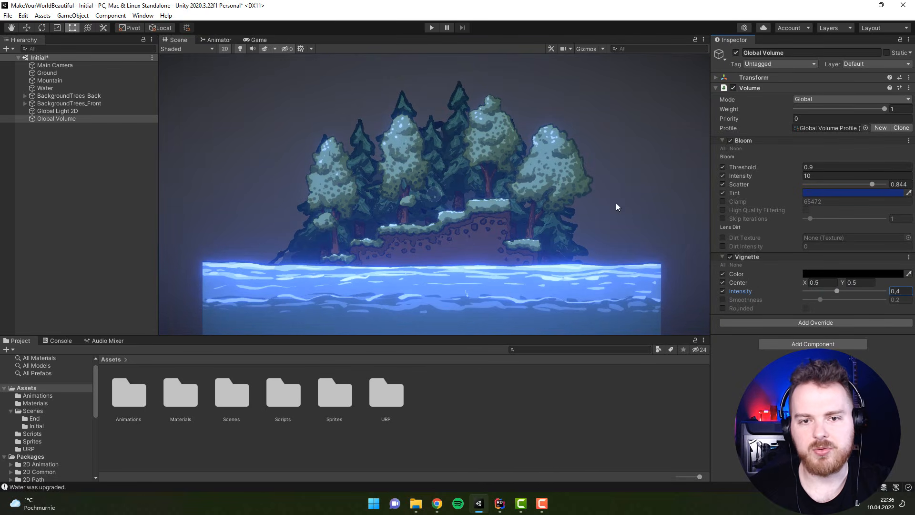
click(259, 38)
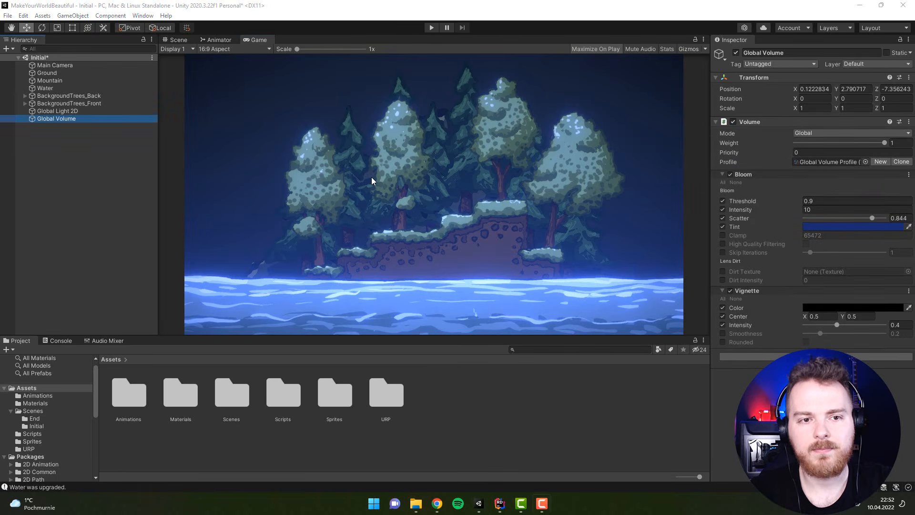
click(178, 40)
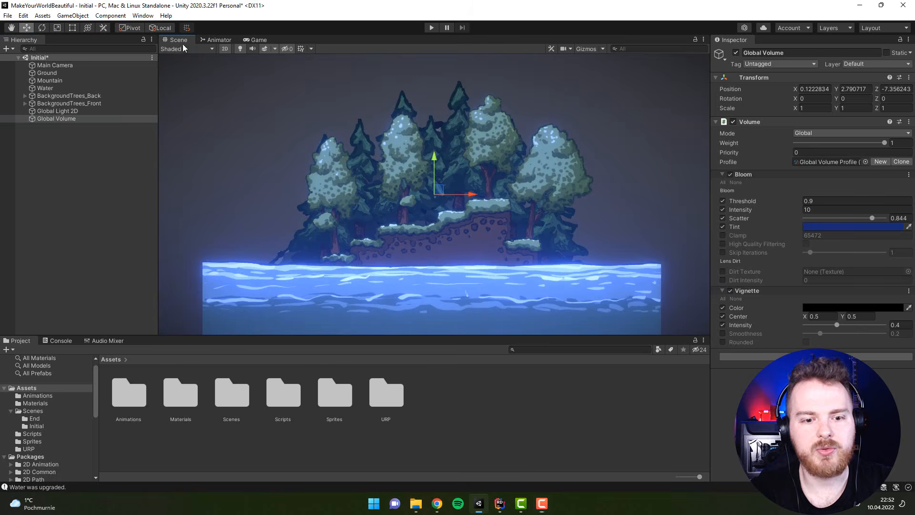
Open the Sprites folder and look at the Moon sprite and the basic 2D sprite shapes that can be created.
double_click(320, 396)
click(245, 399)
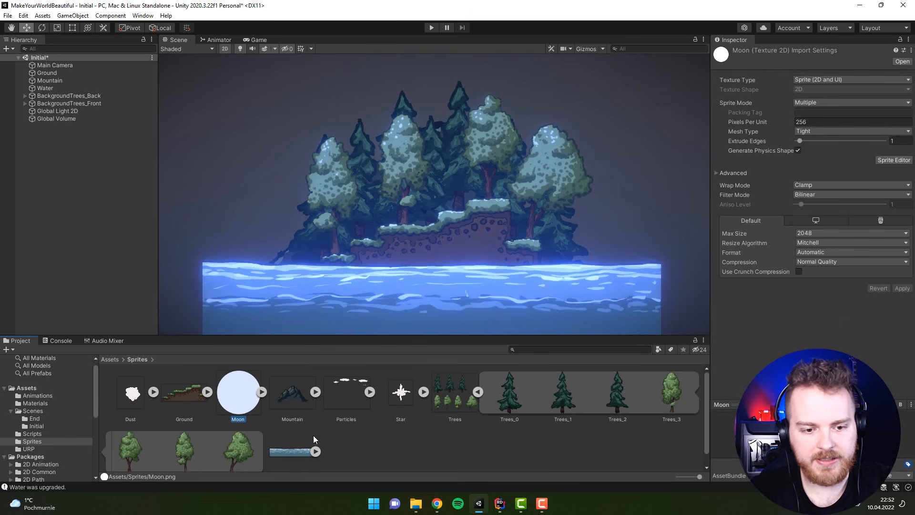
right_click(351, 454)
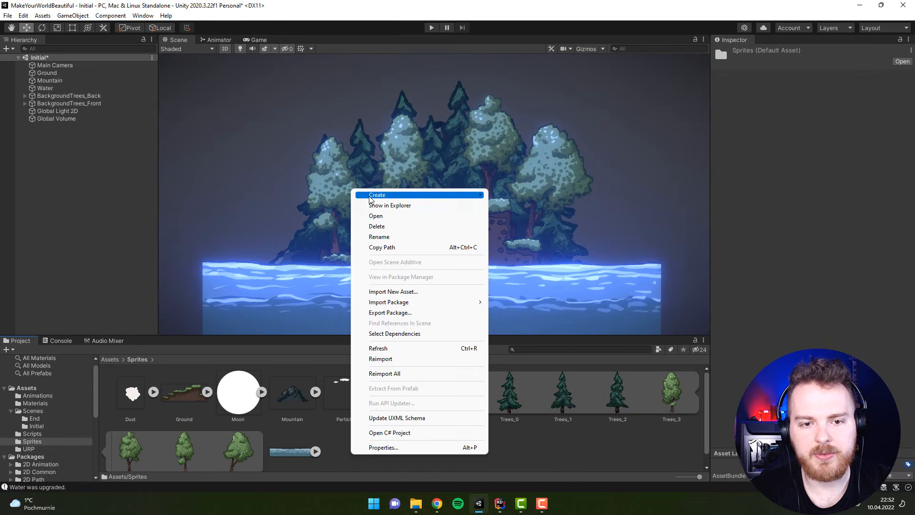
mouse_move(370, 197)
mouse_move(565, 106)
mouse_move(634, 109)
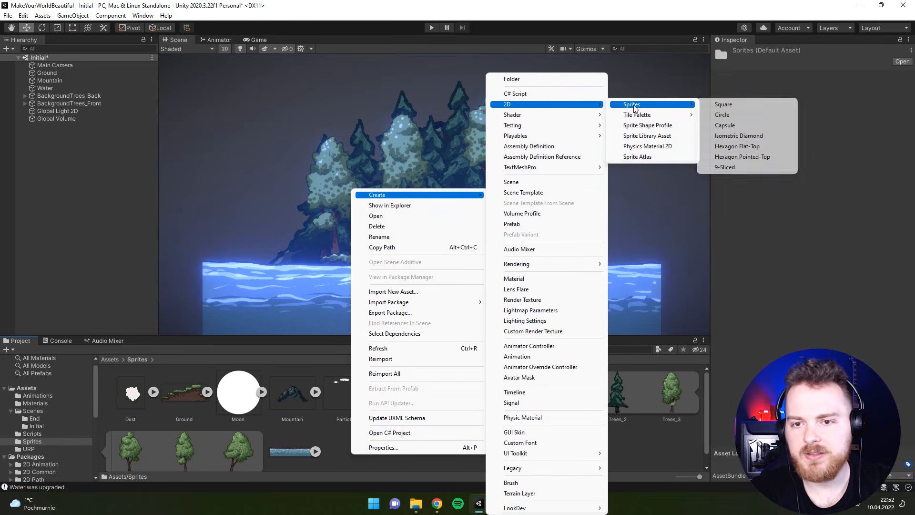
click(865, 259)
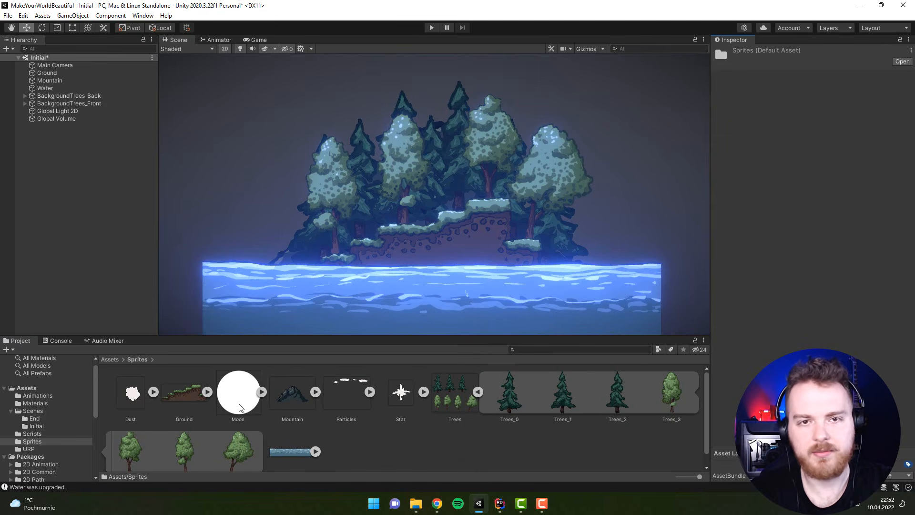
Place the Moon sprite in the scene above the rightmost trees and set its X and Y scale to 2.
drag(230, 406, 525, 119)
text(2)
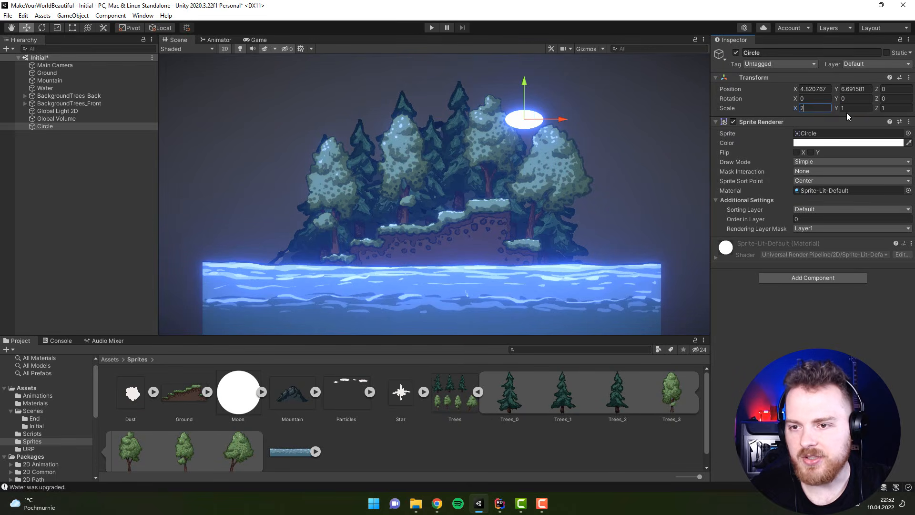
text(2)
click(812, 110)
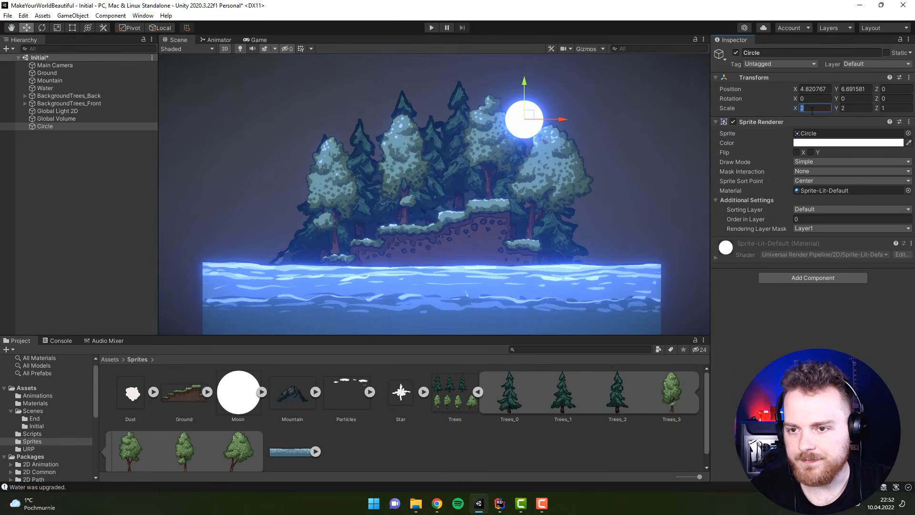
Assign the moon circle to the BackgroundBack sorting layer and open the project's sorting layer list to examine the layer order.
click(814, 210)
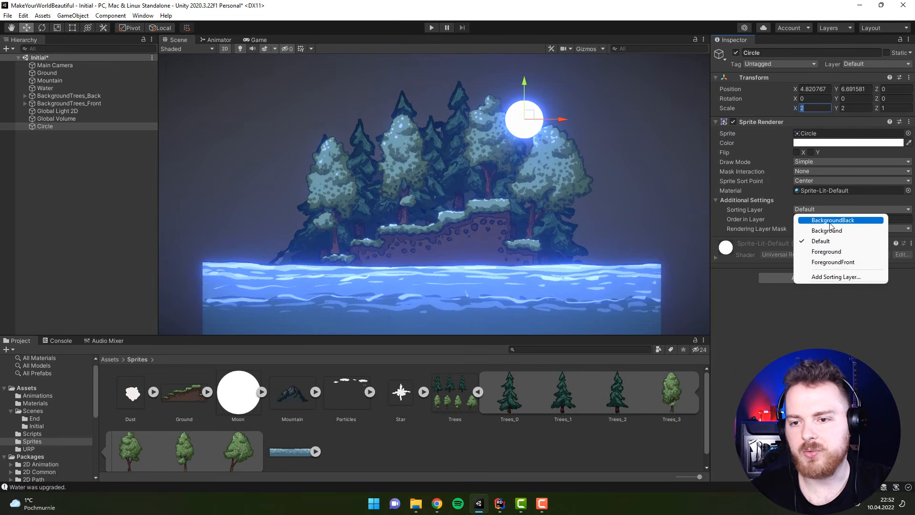
click(832, 221)
click(829, 210)
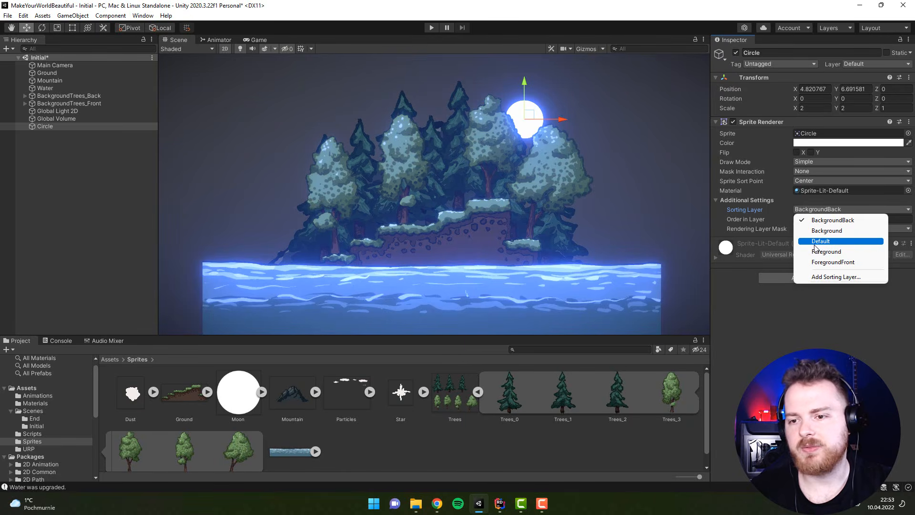
click(812, 277)
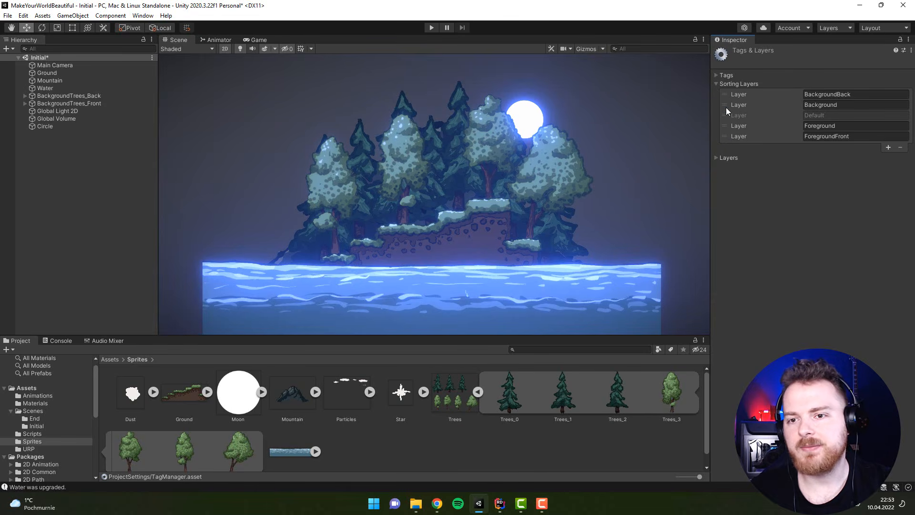
mouse_move(726, 108)
mouse_down()
mouse_move(729, 96)
mouse_move(728, 138)
mouse_move(730, 97)
mouse_move(730, 125)
mouse_move(732, 105)
mouse_up()
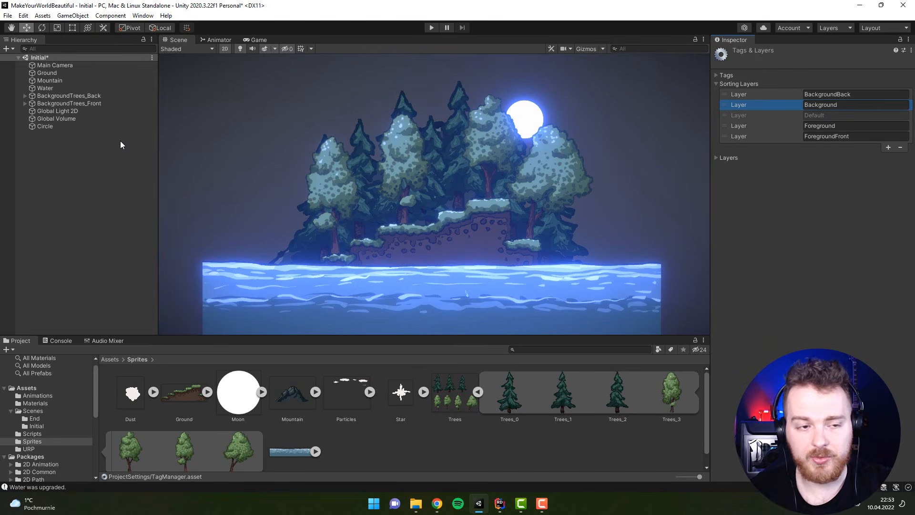
Set the Global Light 2D intensity to 0.2 and its target sorting layers to All.
click(53, 111)
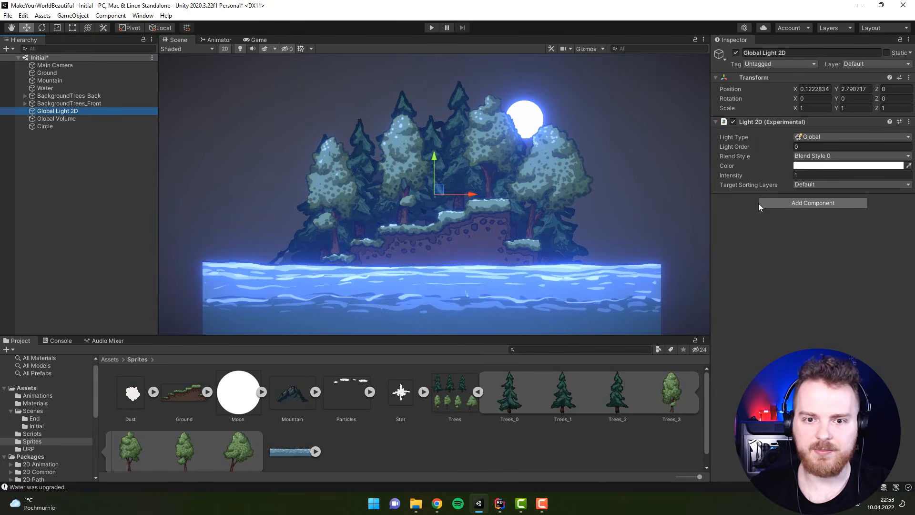
click(796, 175)
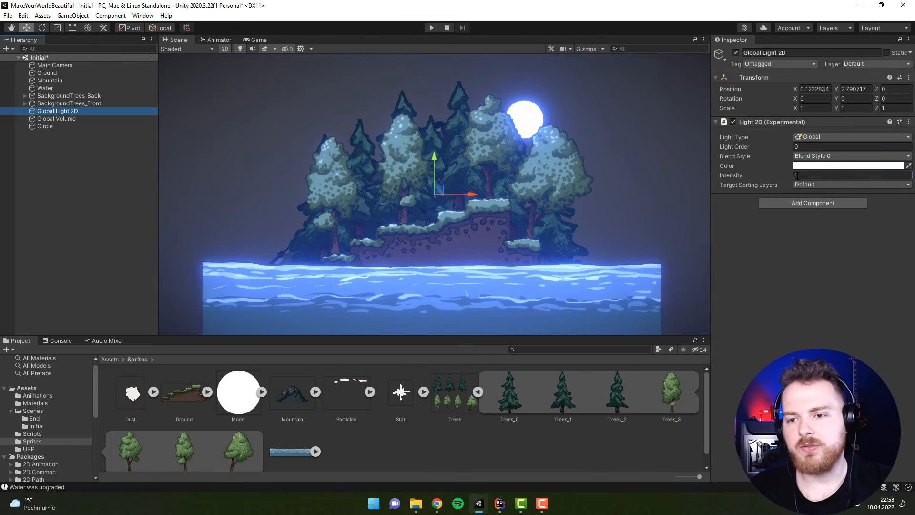
text(0.2)
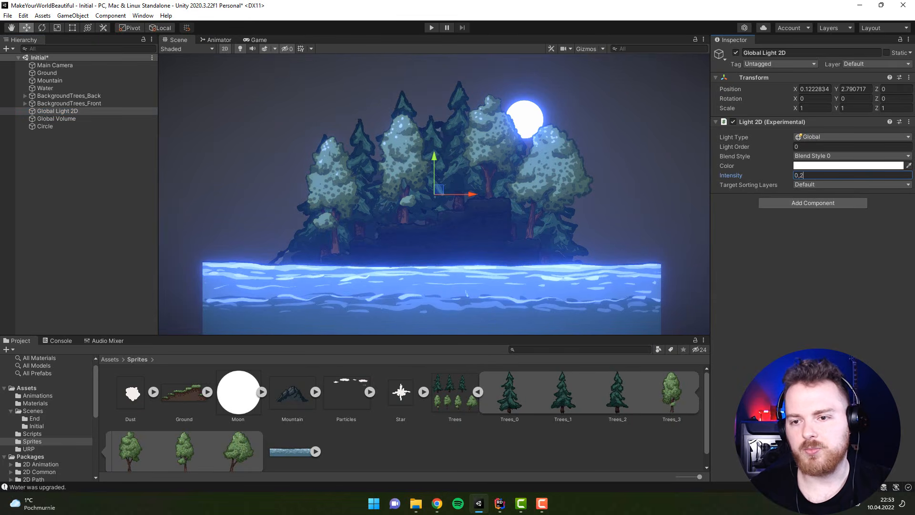
key(Return)
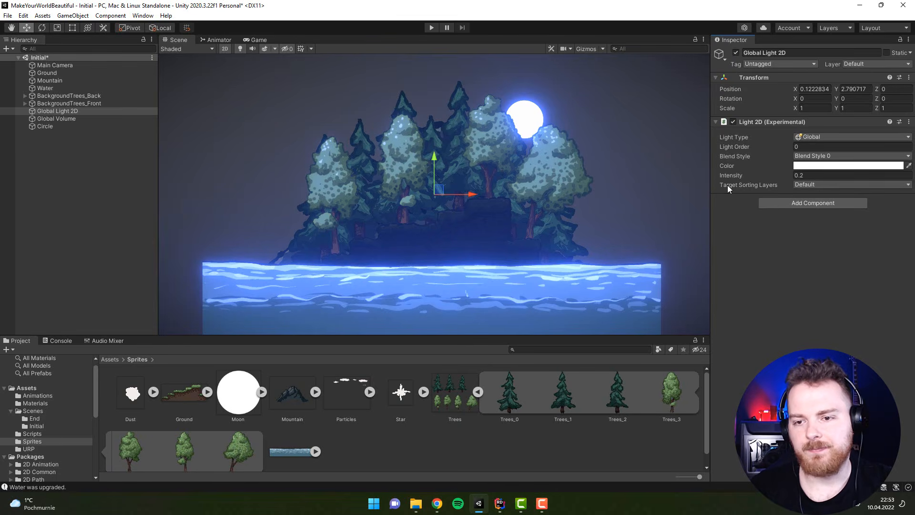
click(804, 185)
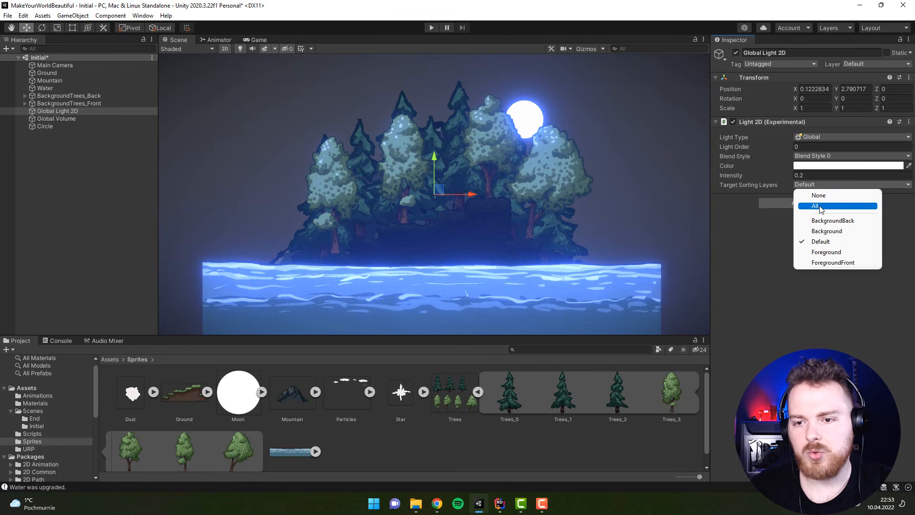
click(820, 206)
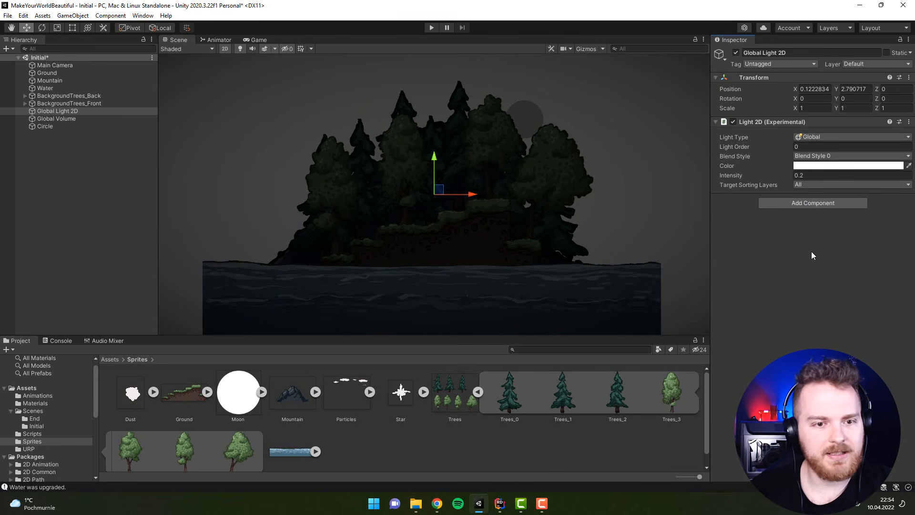
Color the Global Light 2D blue with RGB 45, 87, 243 and raise its intensity to 0.57.
click(816, 168)
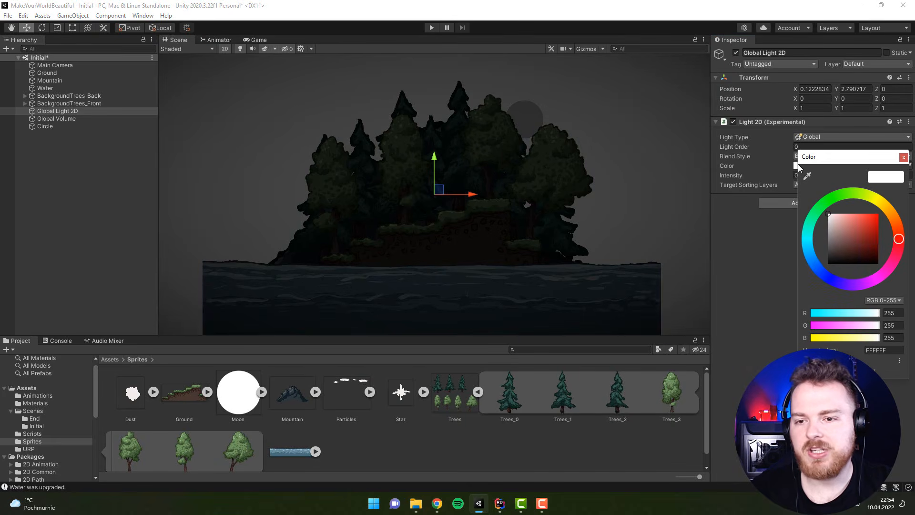
click(821, 272)
drag(854, 245, 871, 219)
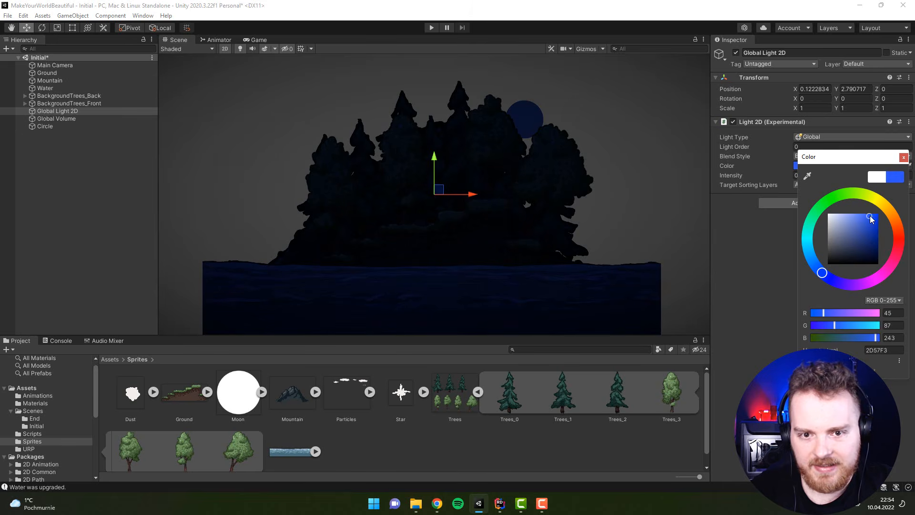
click(782, 283)
drag(739, 175, 748, 175)
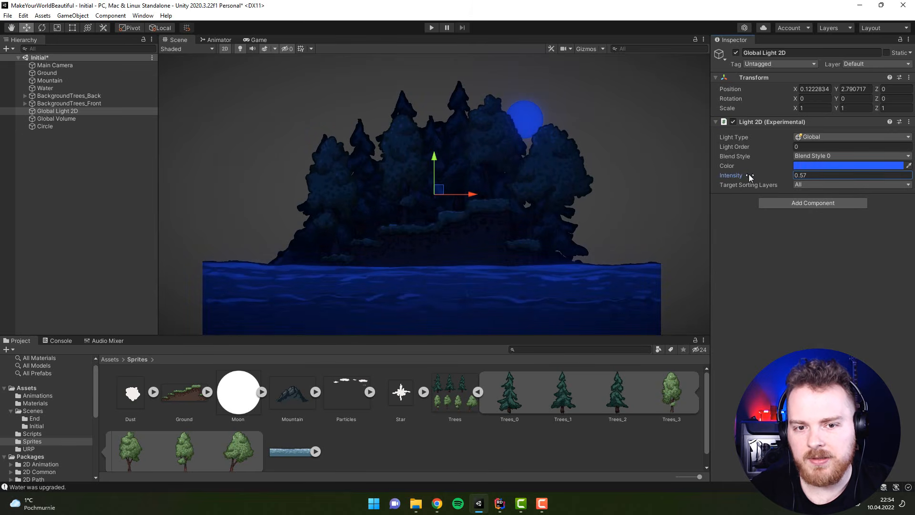
click(792, 319)
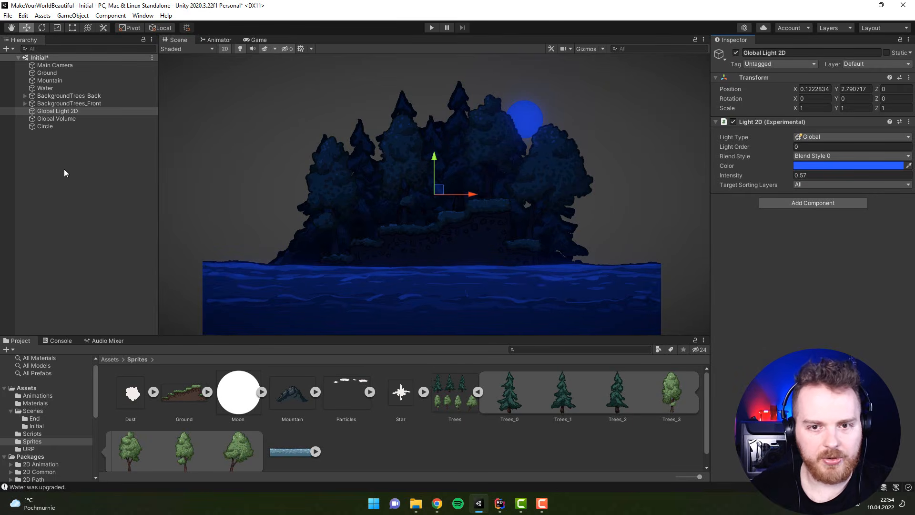
Rename the Circle object as Moon.
click(42, 127)
click(778, 53)
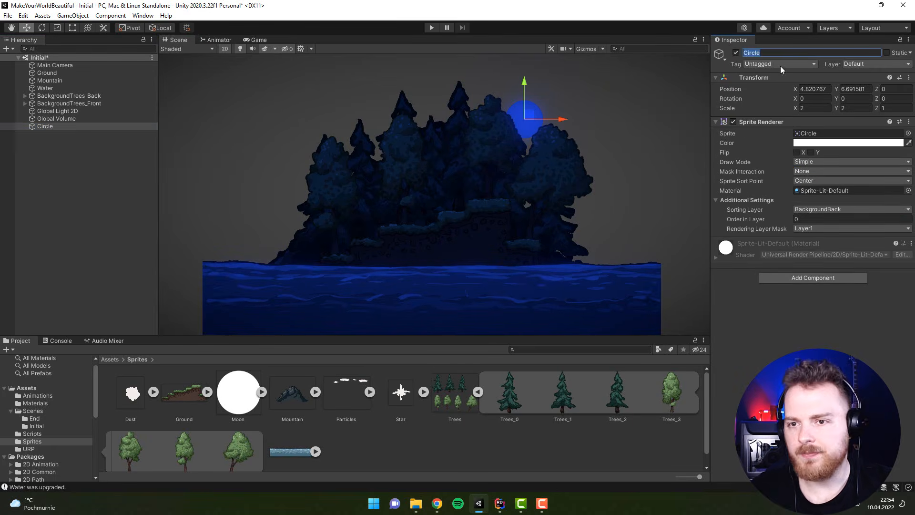
text(Moon)
key(Return)
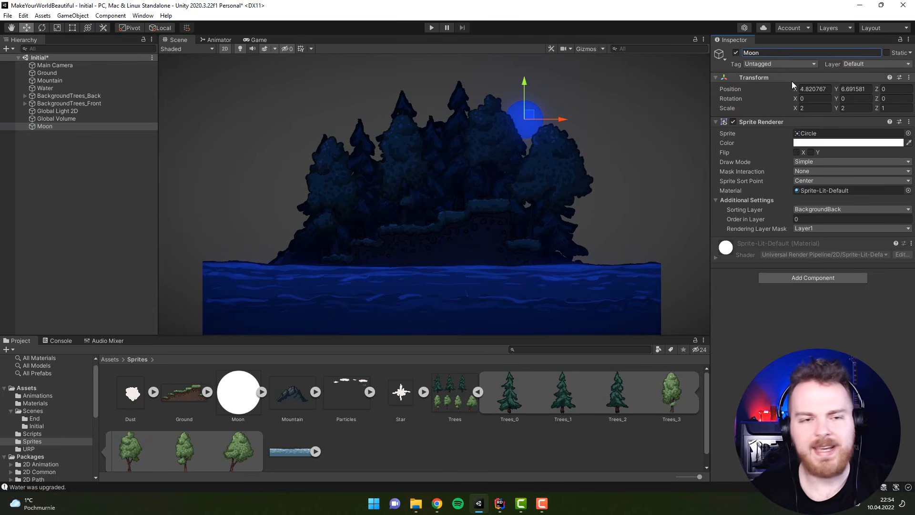
Add a Point Light 2D as a child of the Moon object.
right_click(50, 128)
mouse_move(70, 299)
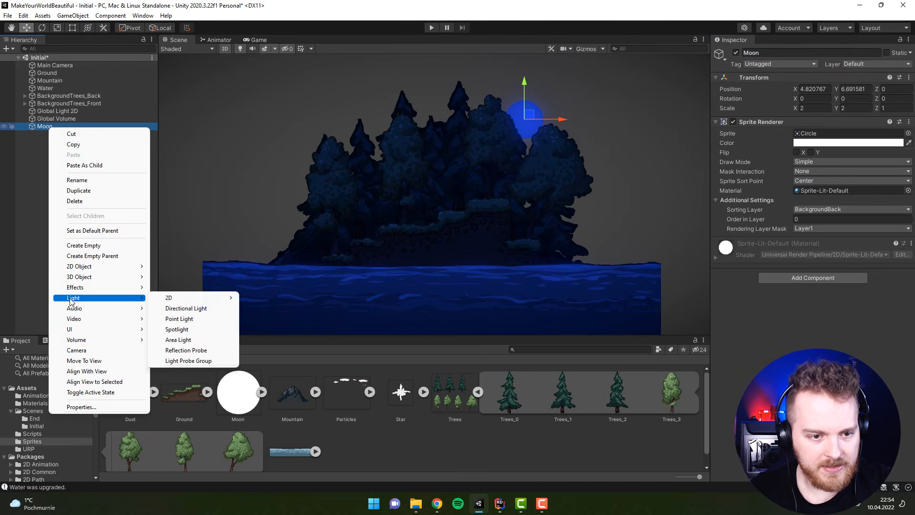
mouse_move(190, 298)
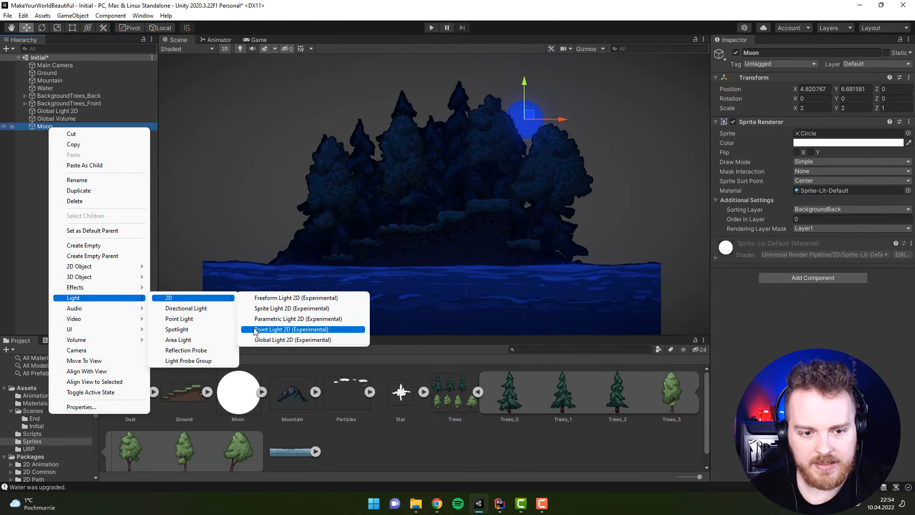
click(271, 330)
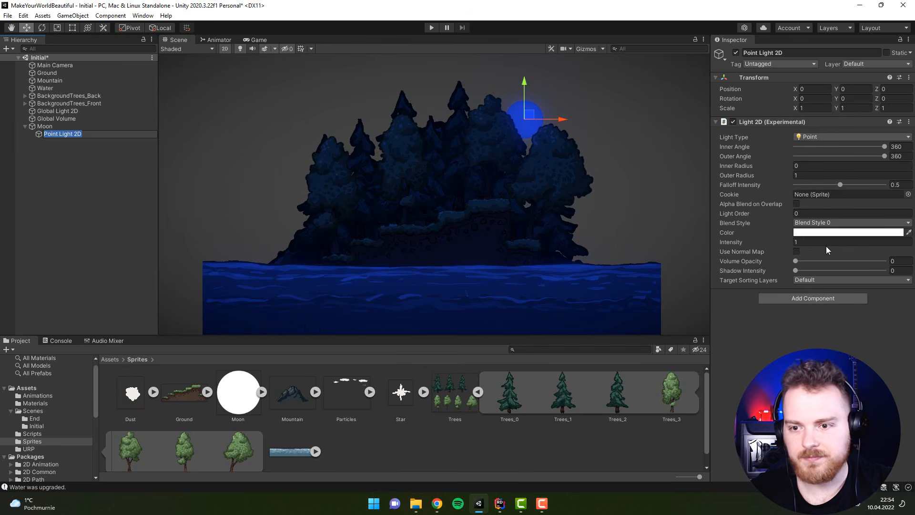
Set the point light's target sorting layers to BackgroundBack and Background only.
click(817, 280)
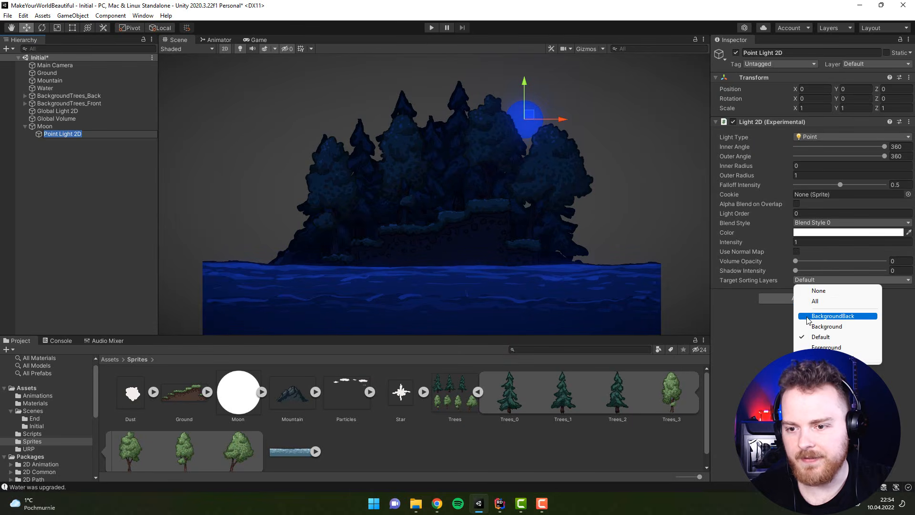
click(819, 290)
click(816, 281)
click(833, 316)
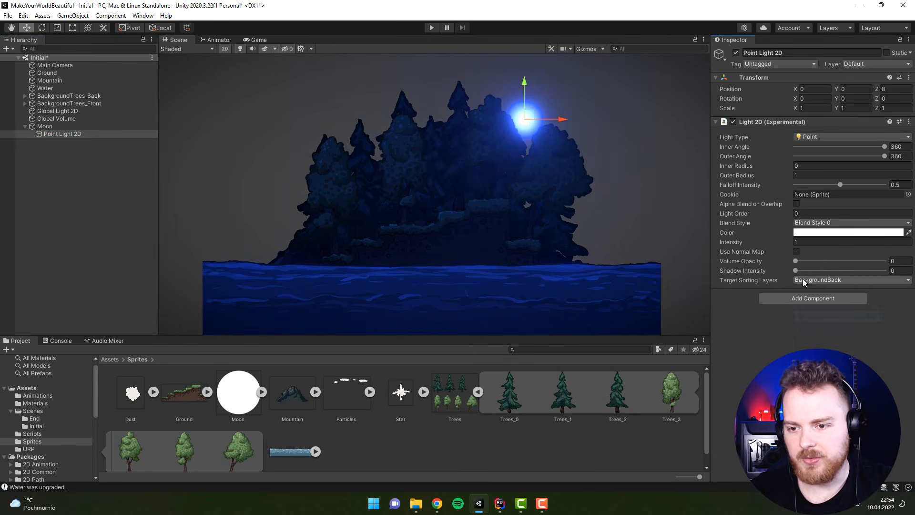
click(803, 281)
click(874, 326)
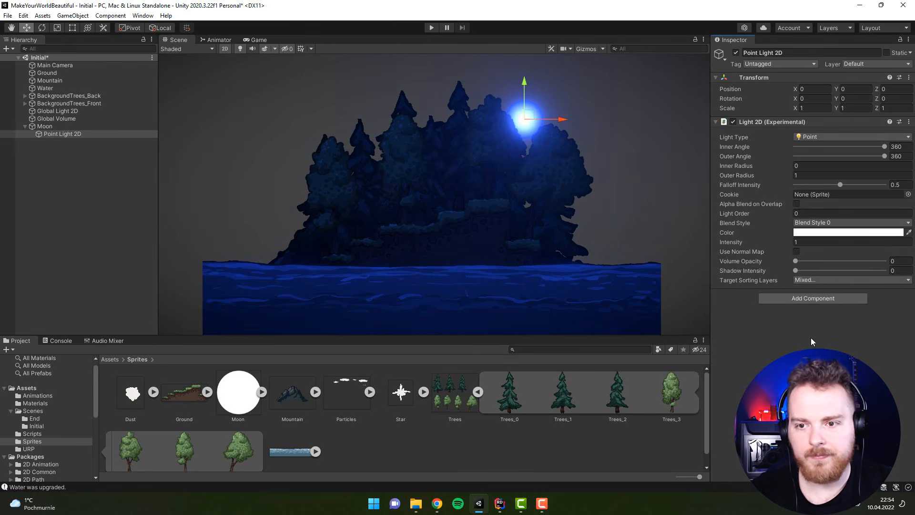
Set the moon's point light outer radius to 2.96 and collapse the Moon object in the hierarchy.
drag(729, 177, 765, 185)
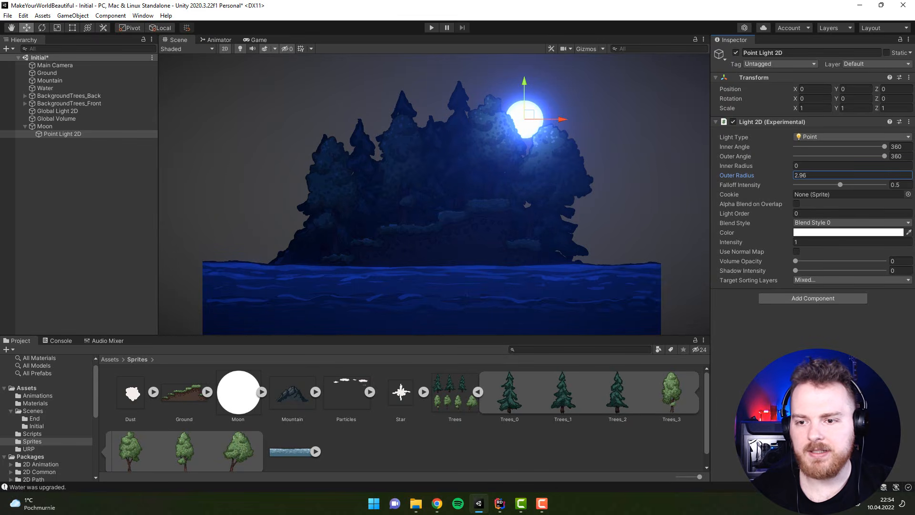
click(806, 381)
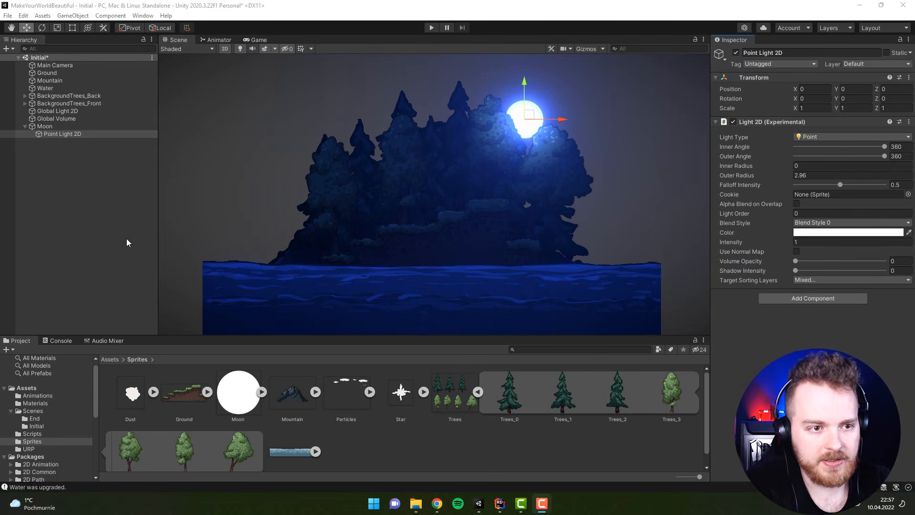
click(26, 126)
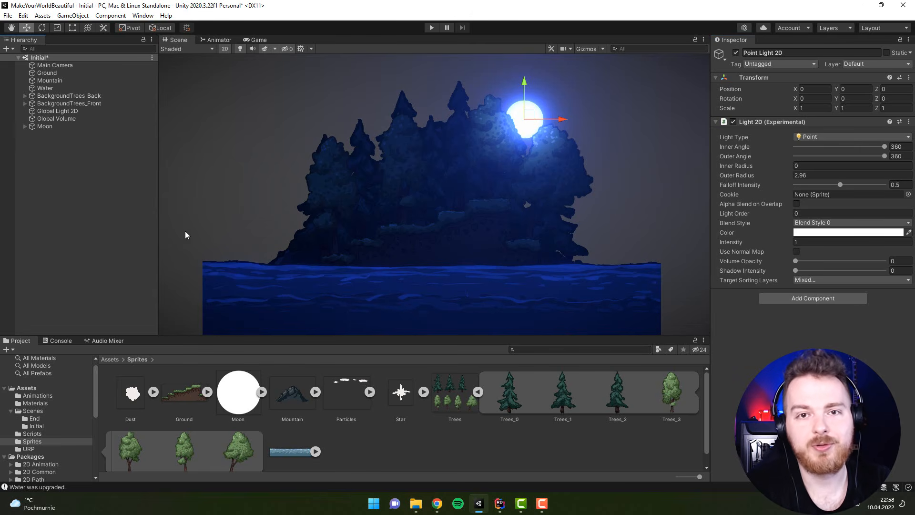
Shift the Mountain to X -2.97 and place a duplicate of it at X 4.26, Y 1.89.
click(286, 260)
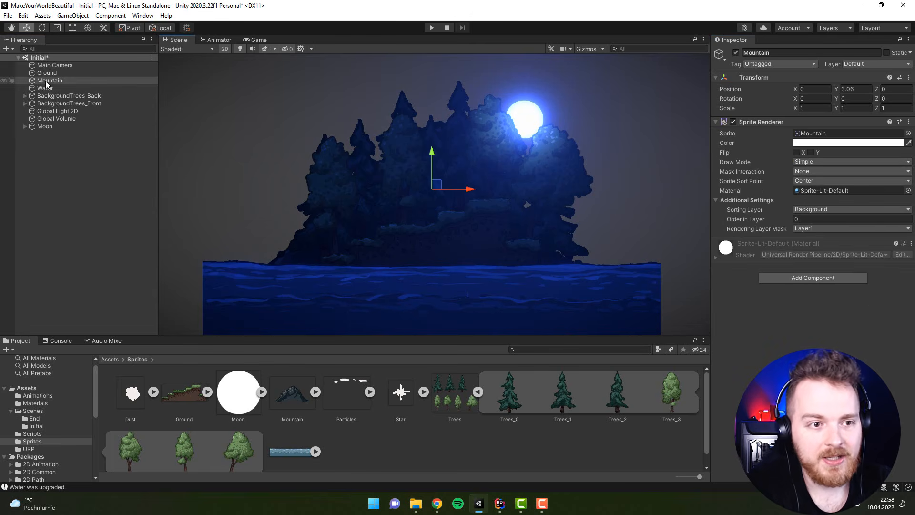
drag(460, 194, 404, 198)
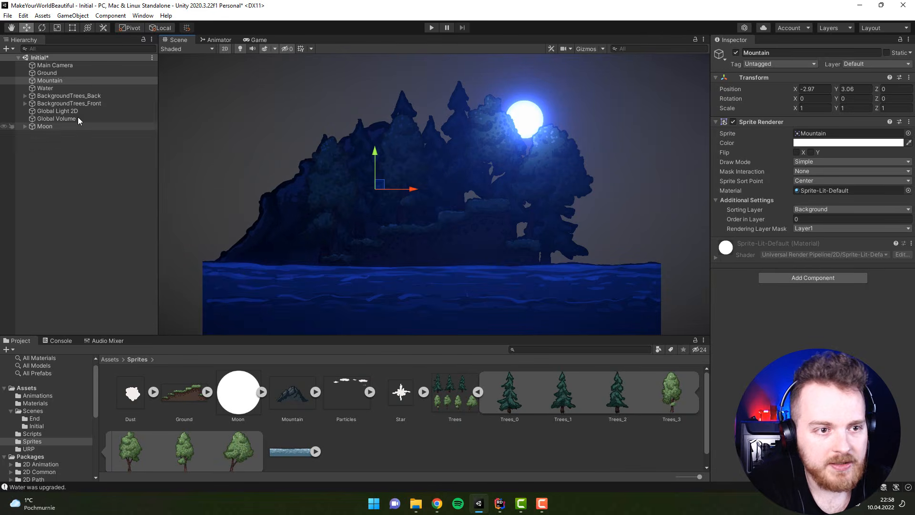
key(ctrl+d)
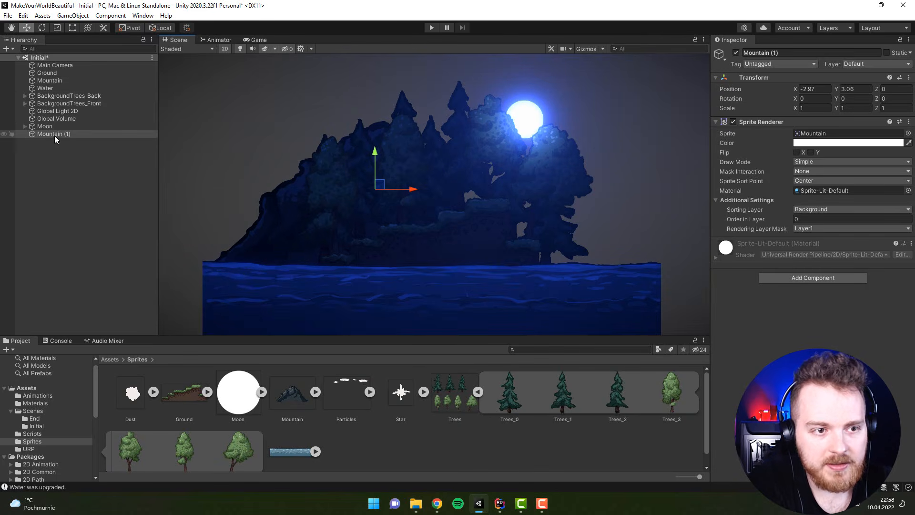
drag(396, 188, 523, 190)
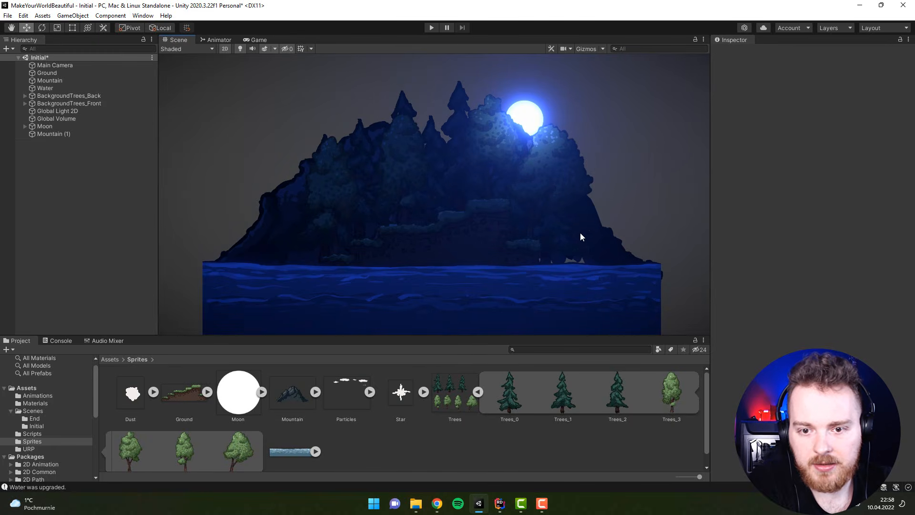
drag(504, 164, 505, 187)
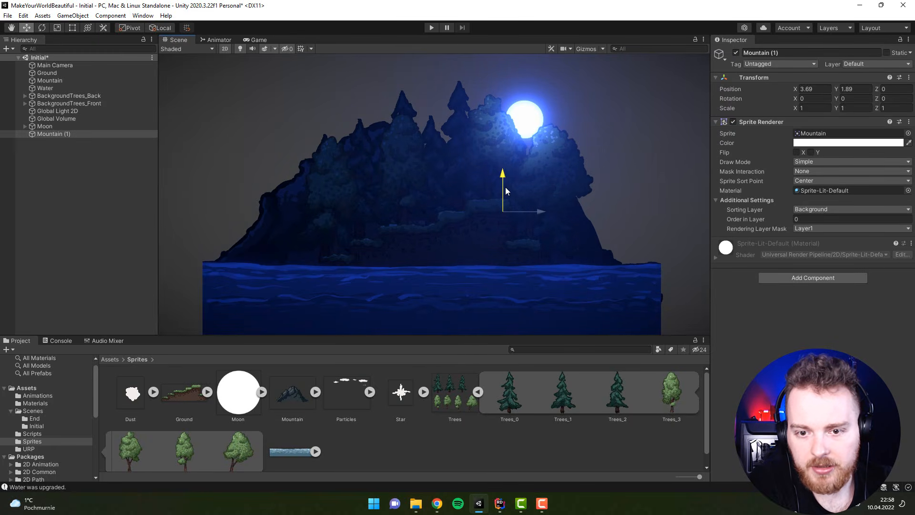
drag(538, 212, 550, 213)
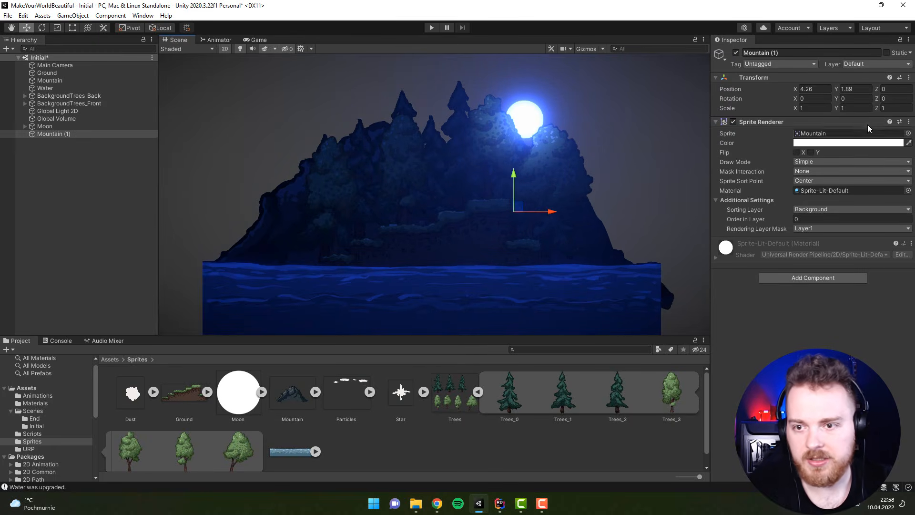
Set the duplicated mountain's X scale to 0.75 and move it to X 5.71, Y 0.77.
click(805, 108)
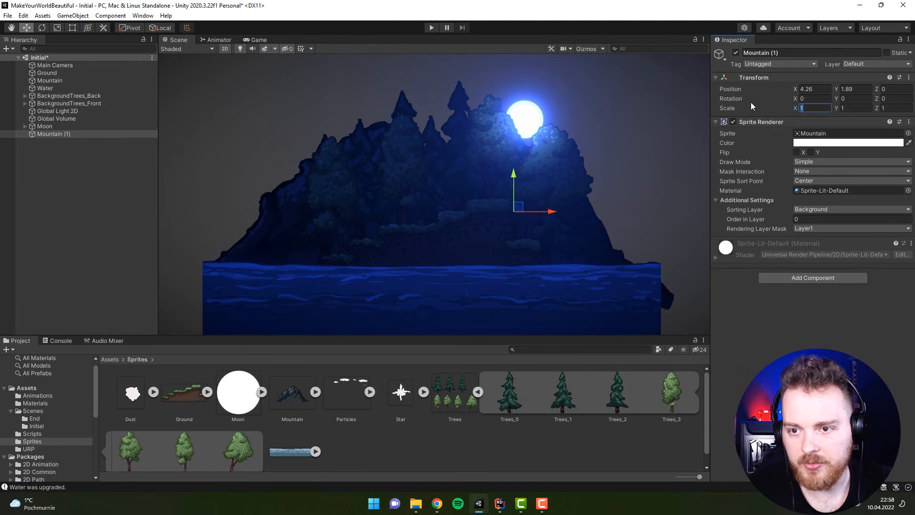
text(0)
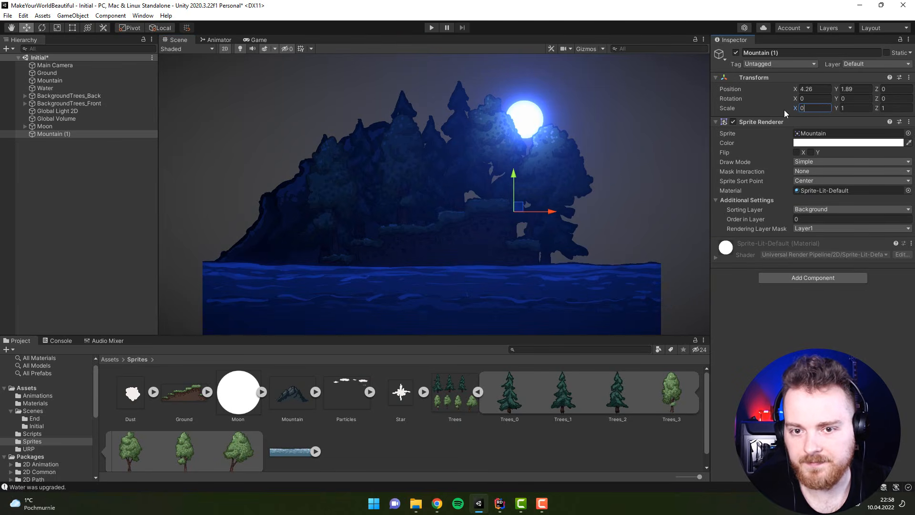
text(,50,75)
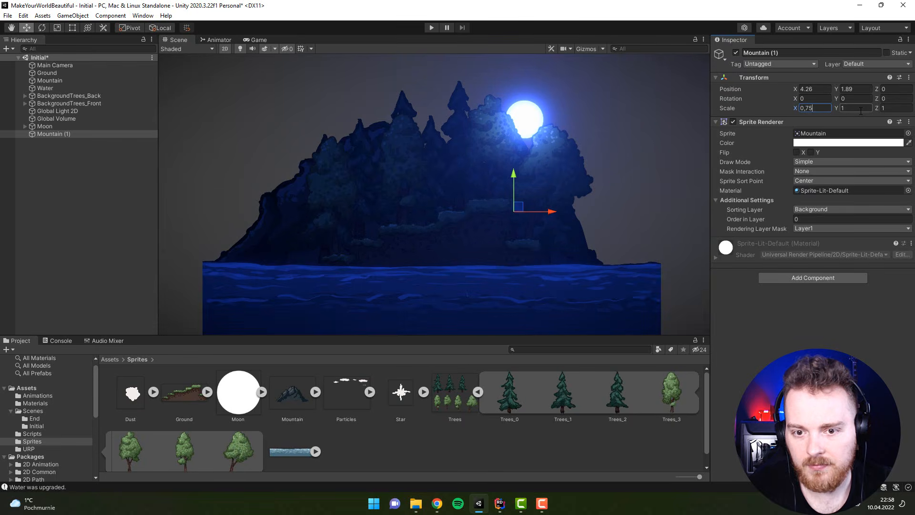
drag(543, 214, 563, 216)
drag(539, 186, 540, 207)
drag(568, 237, 577, 237)
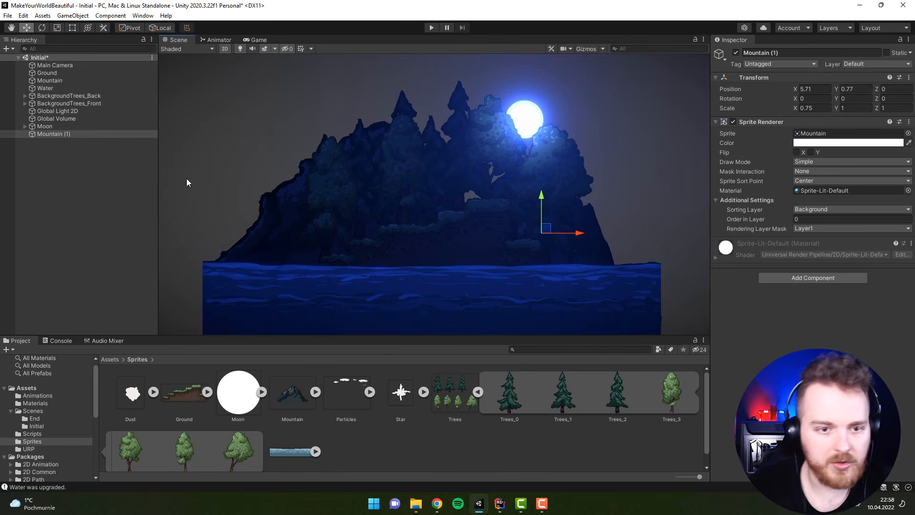
Lower the original Mountain slightly and place another duplicate of it behind the central trees at X 0.6, Y 4.83.
click(253, 234)
drag(375, 160, 376, 177)
drag(403, 210, 459, 207)
key(ctrl+d)
drag(443, 173, 442, 121)
drag(463, 152, 467, 152)
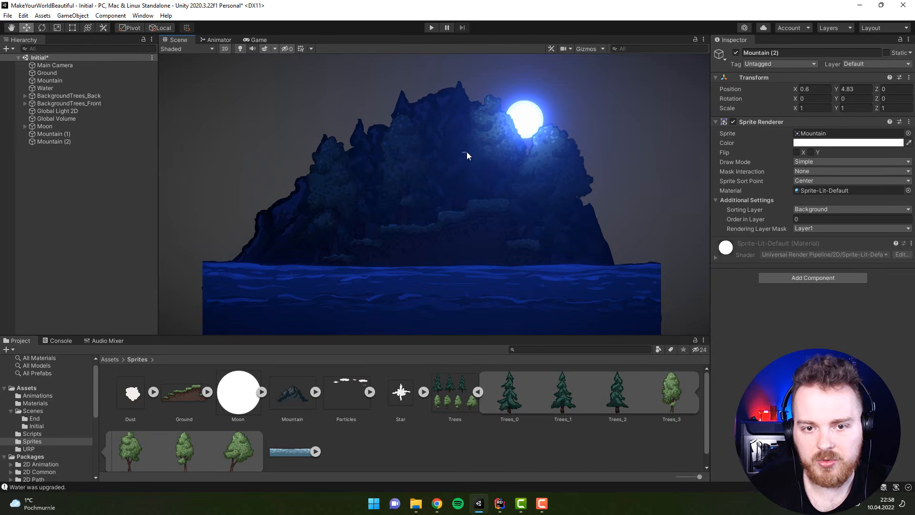
Assign the central mountain copy, Mountain (2), to the BackgroundBack sorting layer.
click(439, 102)
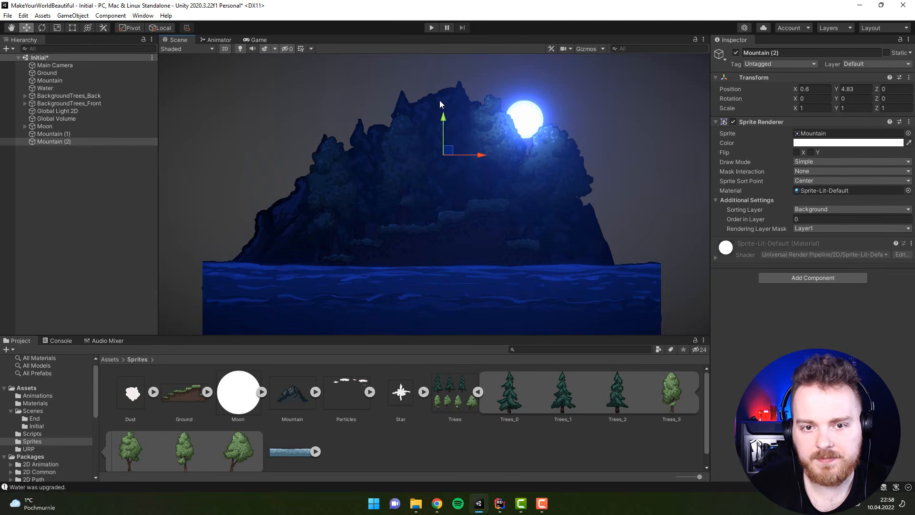
click(826, 210)
click(812, 219)
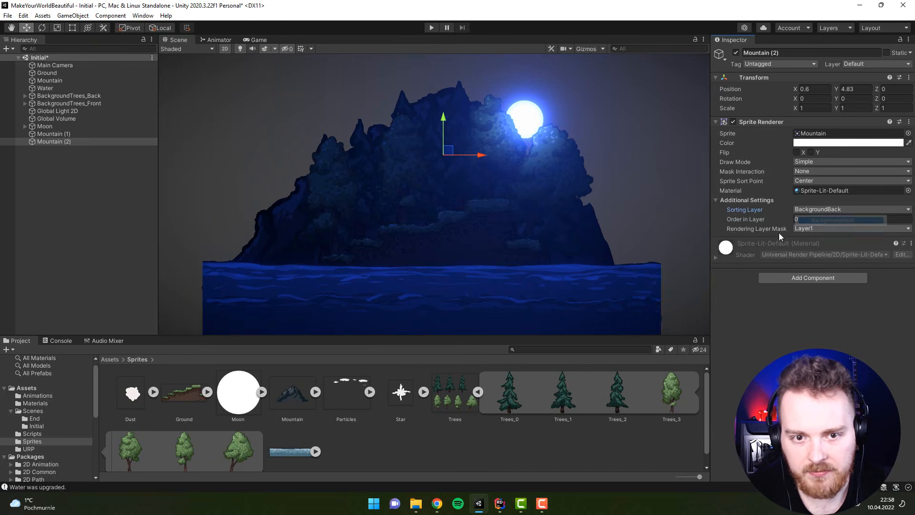
click(268, 129)
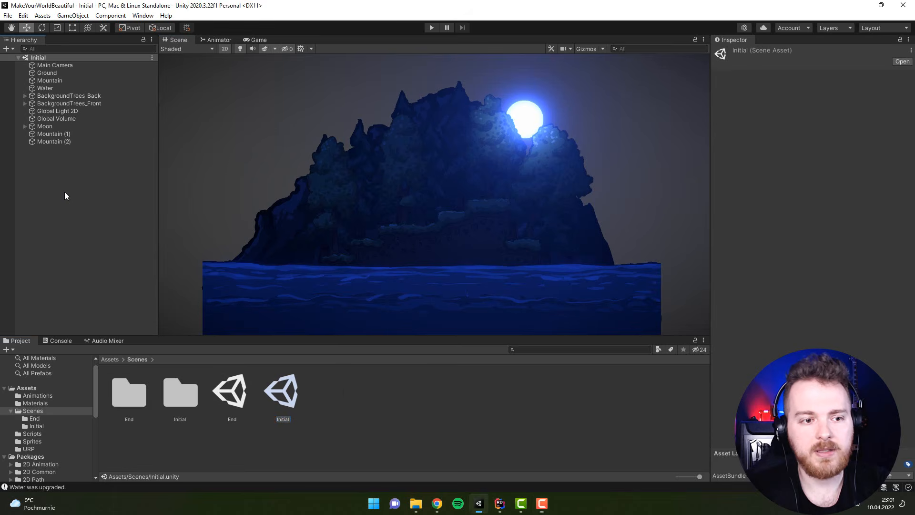
Create an empty game object named Mountains.
right_click(64, 192)
click(82, 311)
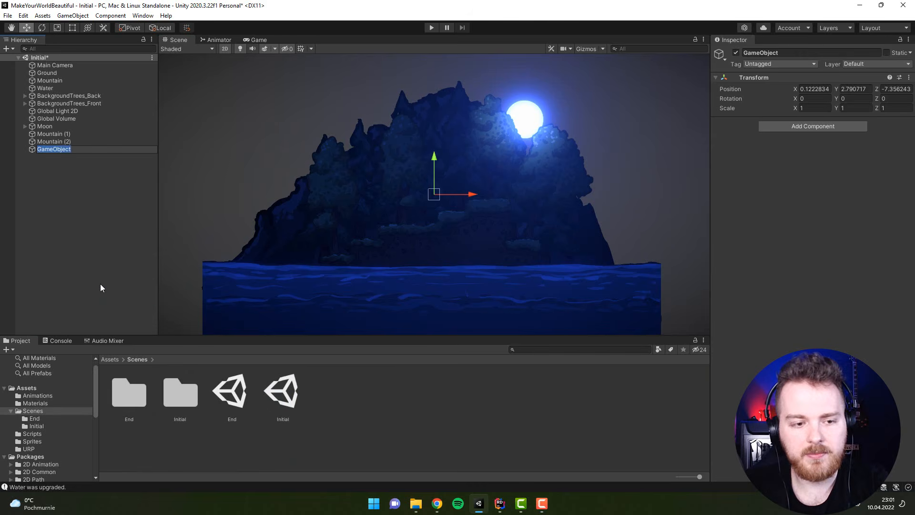
text(Mounte)
key(BackSpace)
key(BackSpace)
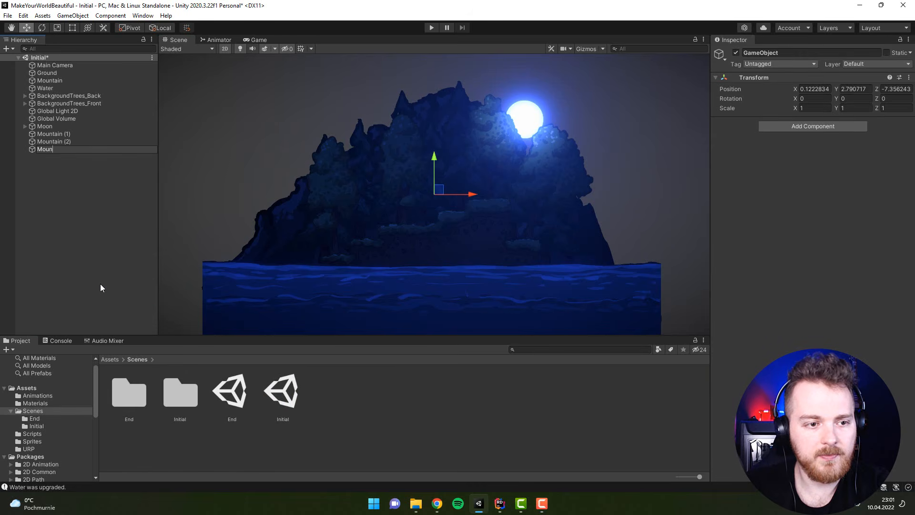
text(tains)
key(Return)
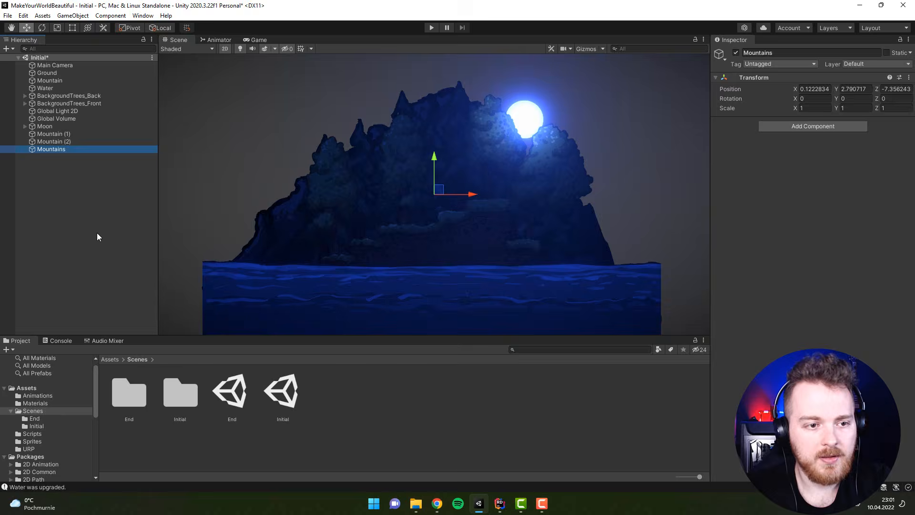
Parent Mountain (1), Mountain (2) and Mountain under the Mountains object.
click(51, 134)
shift+click(50, 146)
click(51, 164)
click(49, 136)
shift+click(50, 143)
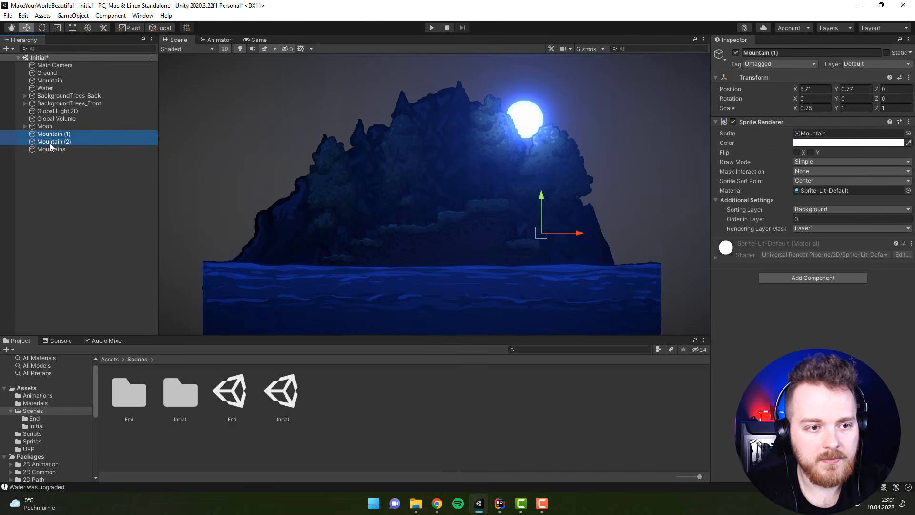
drag(49, 143, 47, 149)
drag(47, 80, 44, 136)
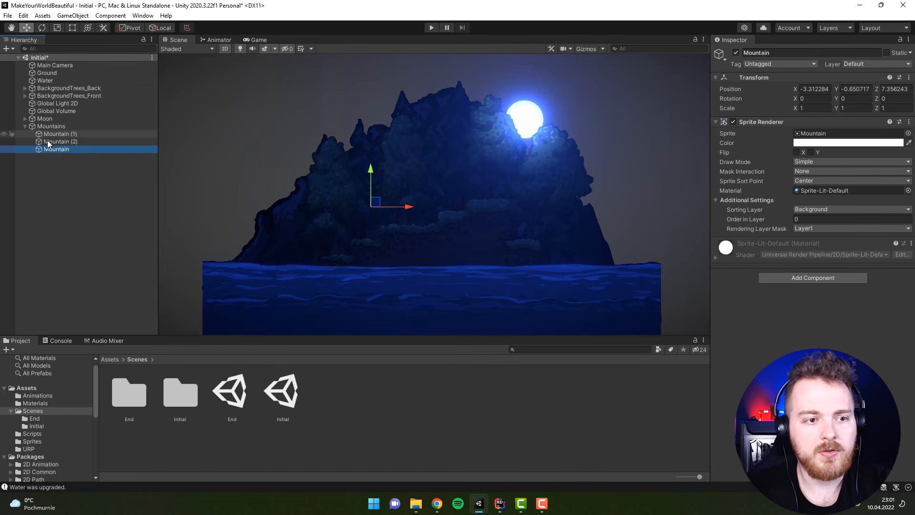
click(25, 125)
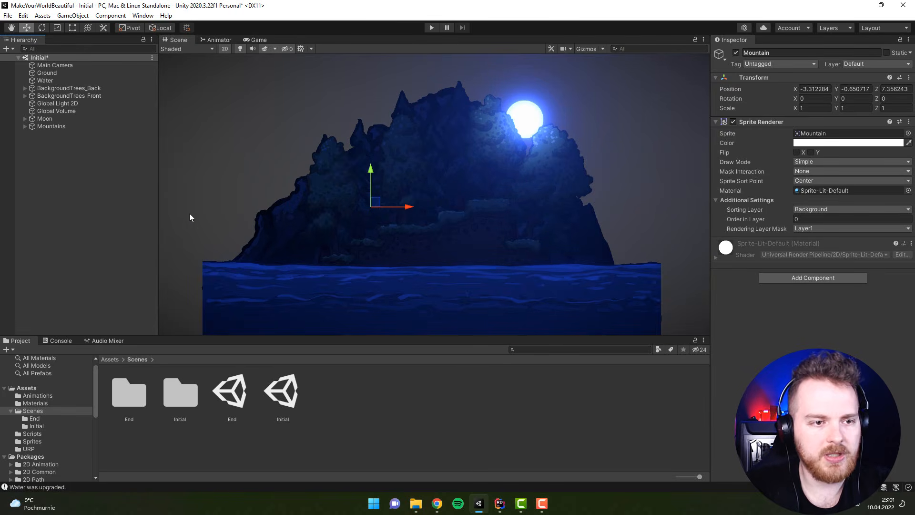
Create an empty game object named EdgeLights.
right_click(58, 165)
click(70, 272)
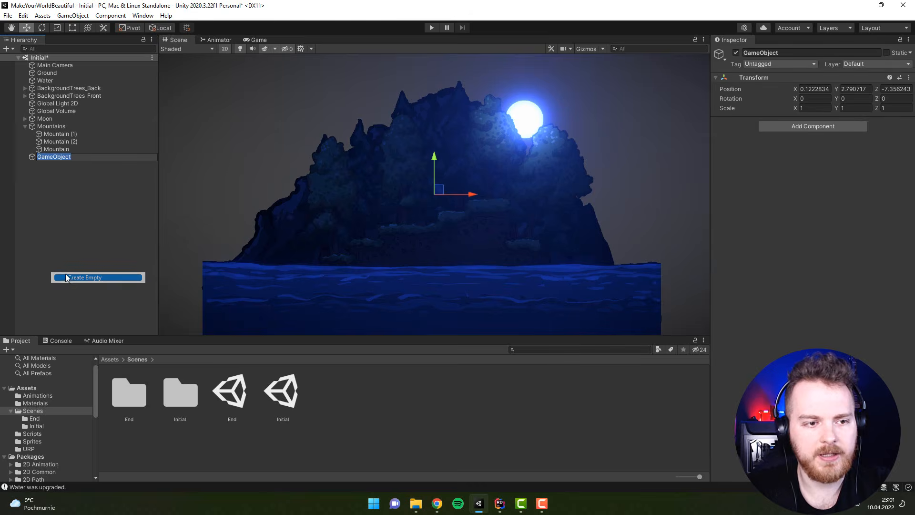
text(EdgeLights)
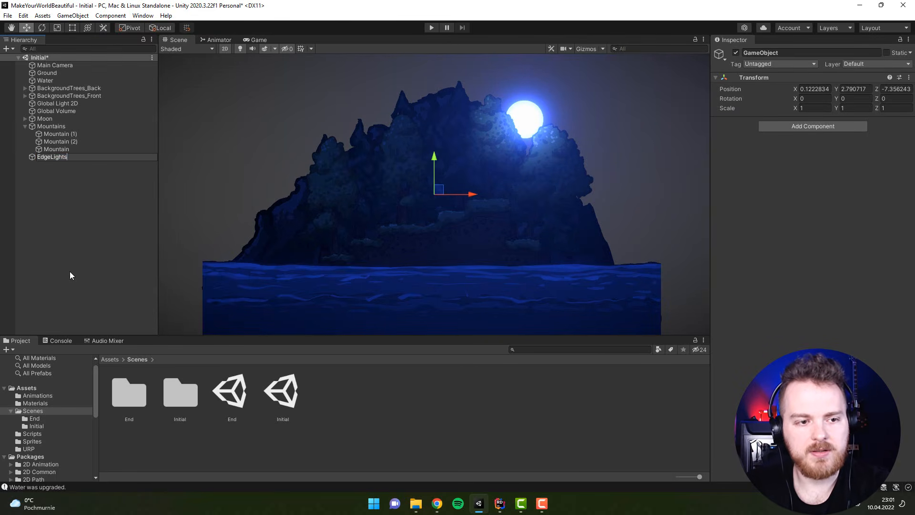
key(Return)
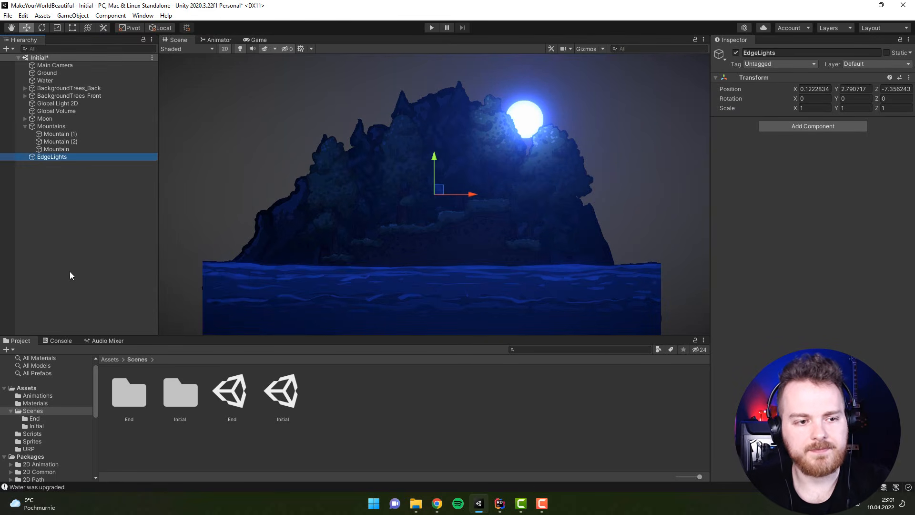
Add a Point Light 2D under EdgeLights and raise it to the central treetops at about Y 3.86.
right_click(45, 159)
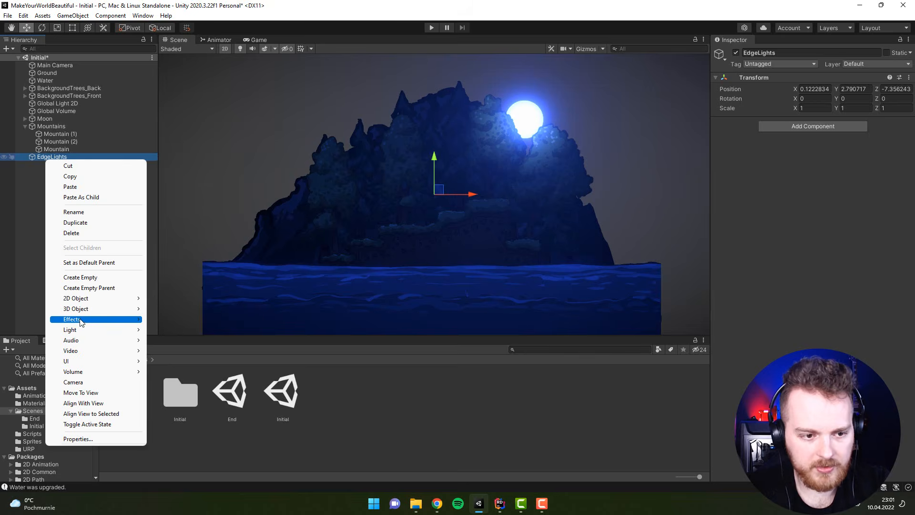
mouse_move(102, 323)
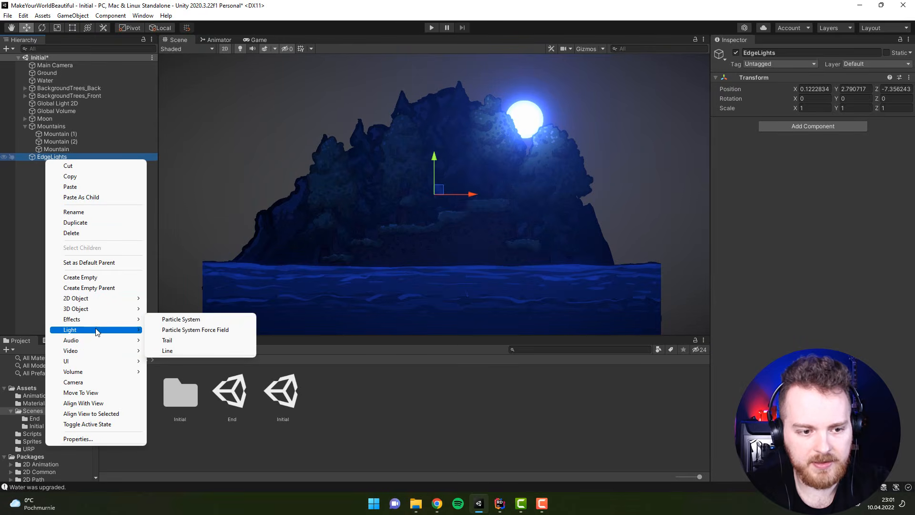
mouse_move(194, 335)
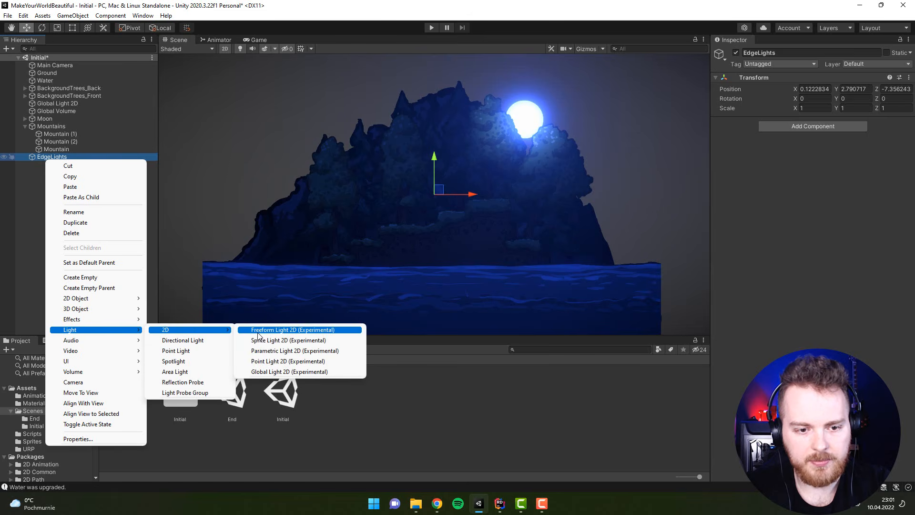
click(253, 361)
drag(433, 175, 428, 99)
Make the point light target only the Background sorting layer.
click(808, 281)
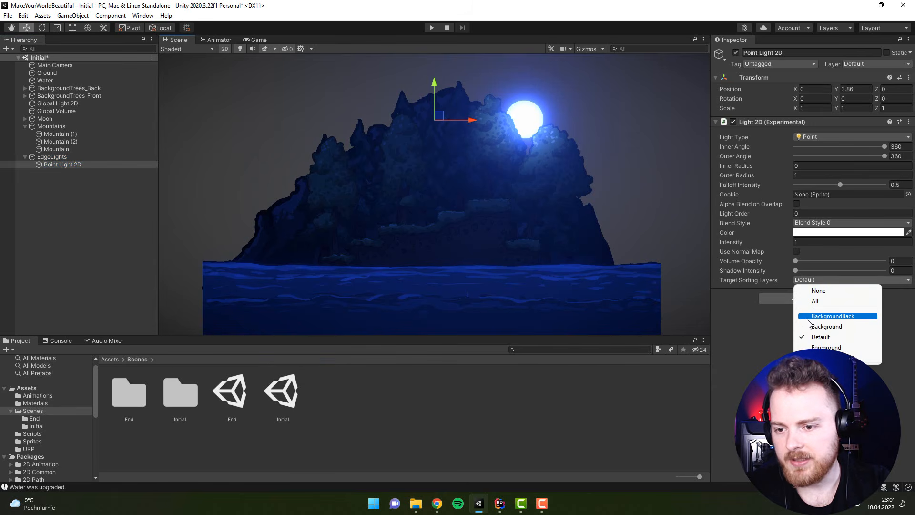
click(811, 316)
click(804, 280)
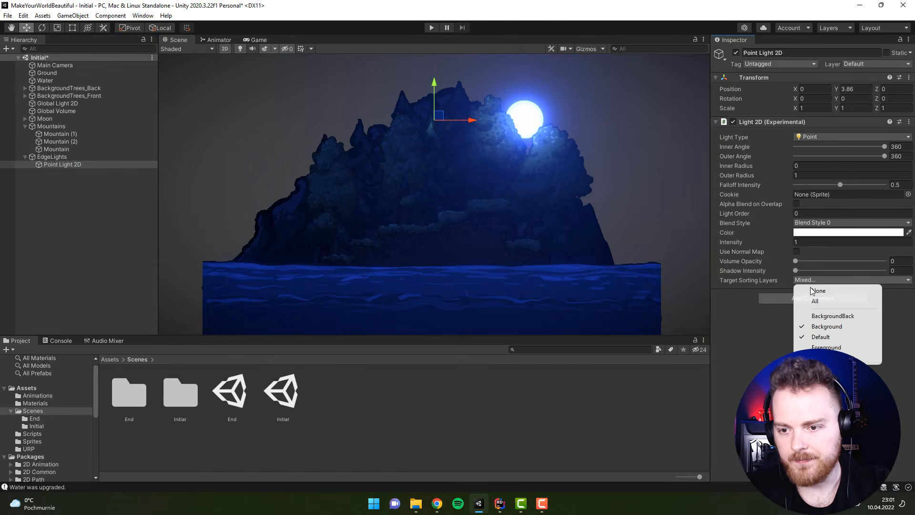
click(820, 330)
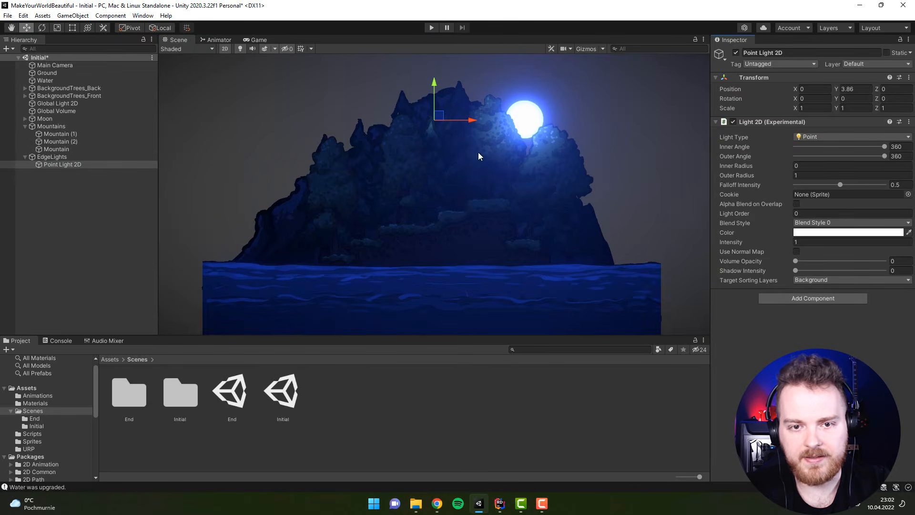
Check the sorting layer and order of all the trees in BackgroundTrees_Back.
click(71, 89)
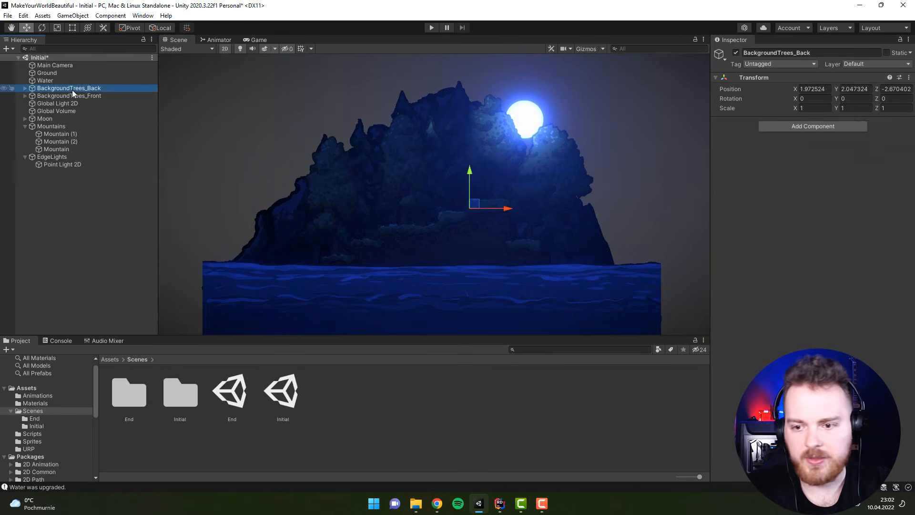
click(24, 89)
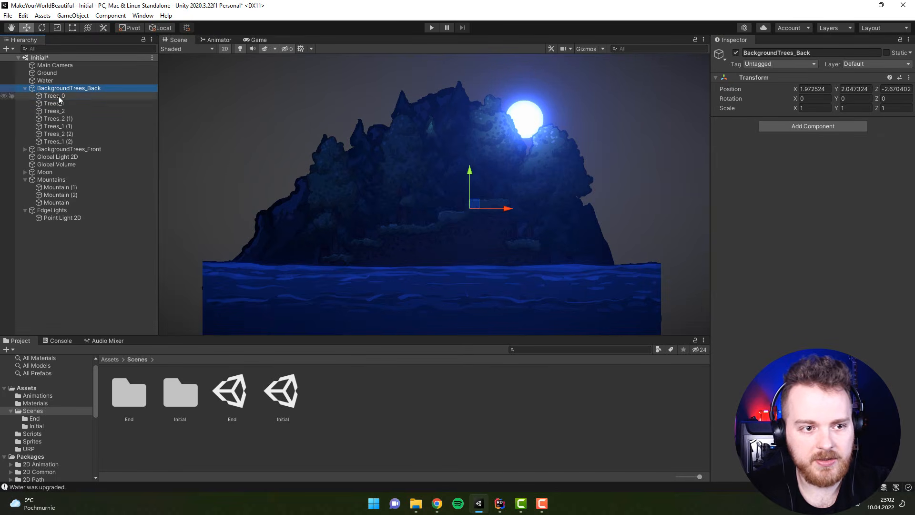
click(56, 96)
shift+click(46, 142)
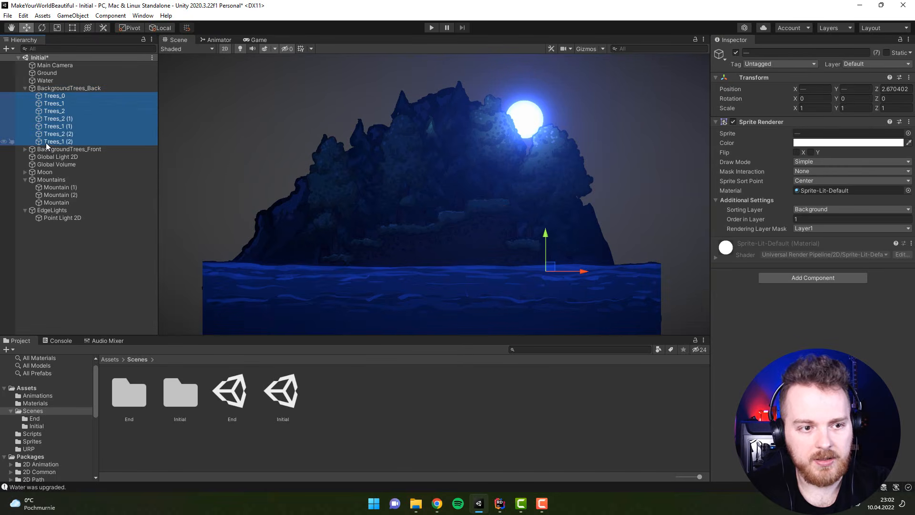
click(49, 141)
shift+click(53, 94)
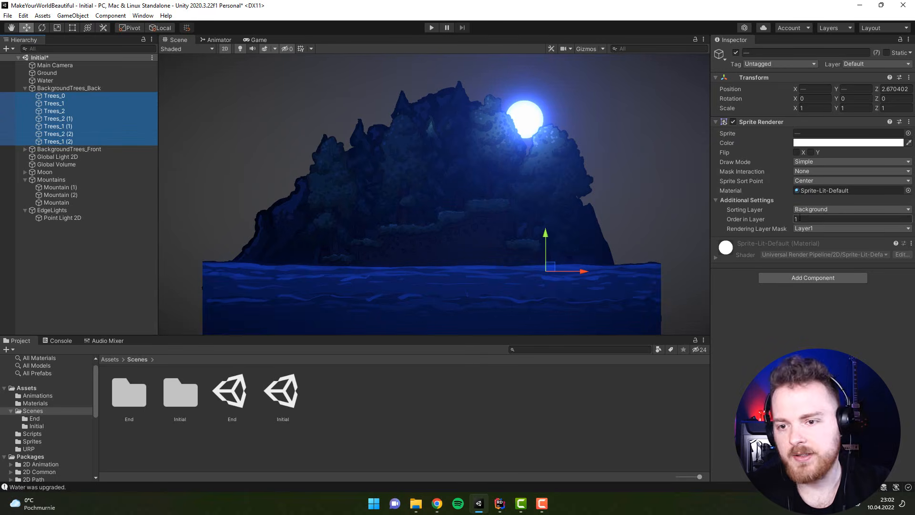
click(26, 88)
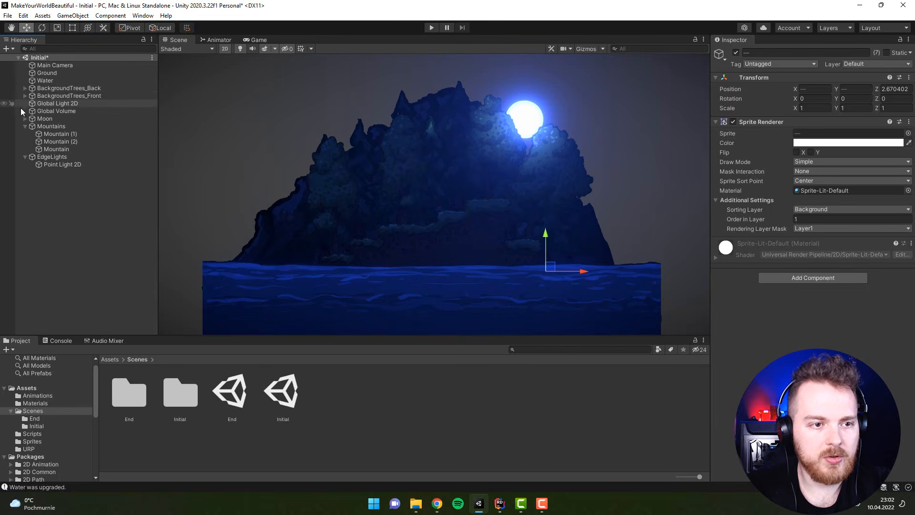
Assign all three objects under Mountains to the BackgroundBack sorting layer.
click(34, 134)
shift+click(50, 149)
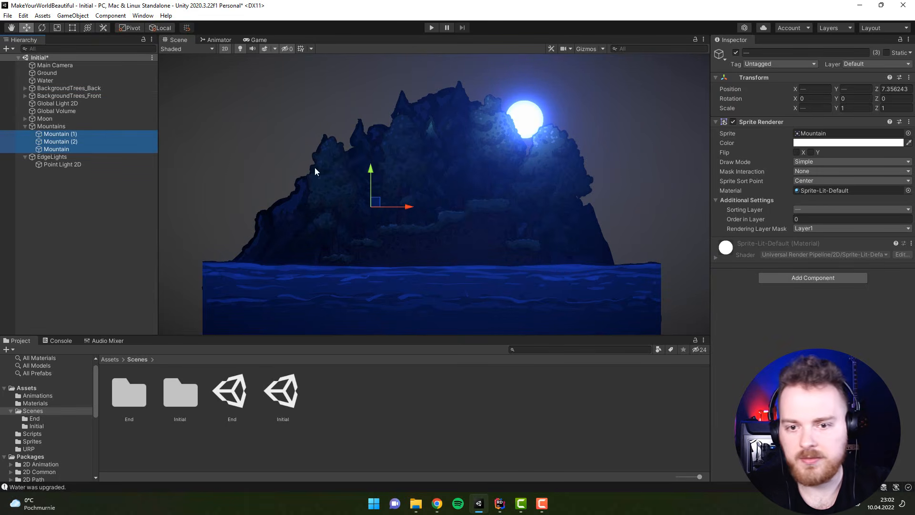
click(831, 210)
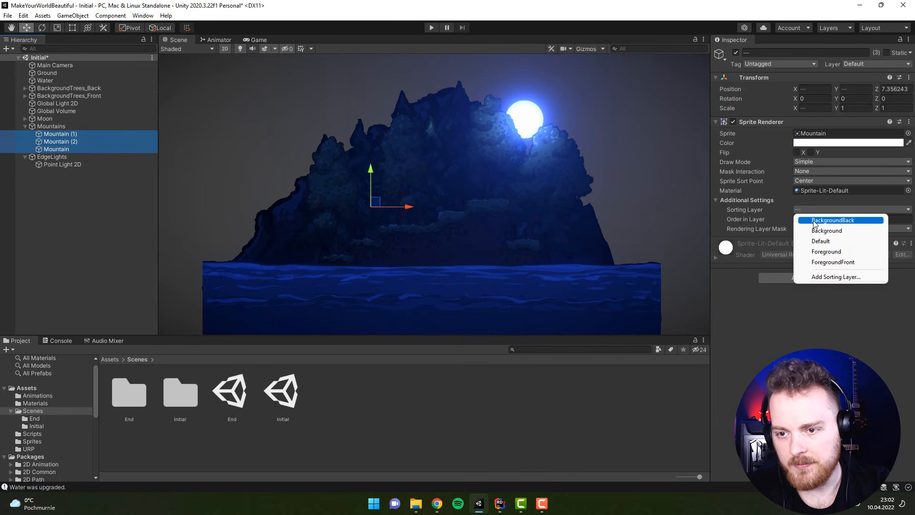
click(815, 221)
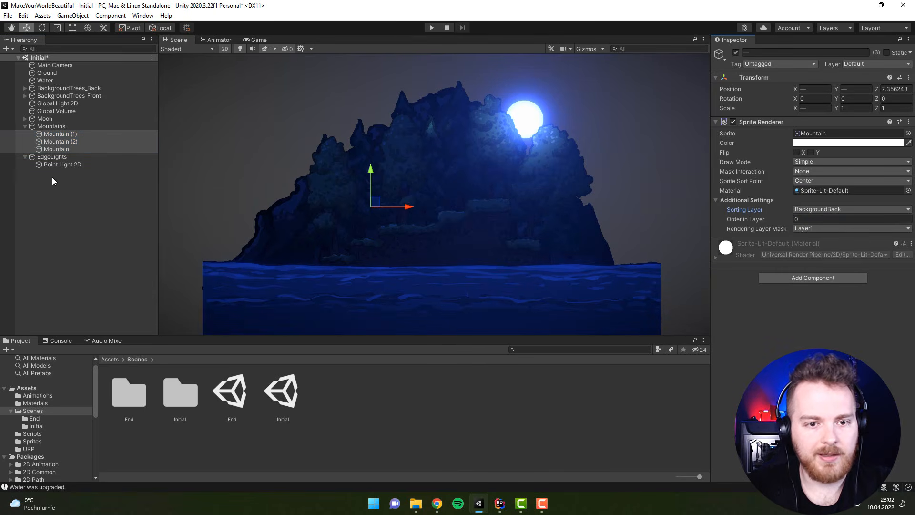
Set the point light's intensity to 1.28 and outer radius to 1.64, and move it to about X 0.27, Y 4.23.
click(54, 163)
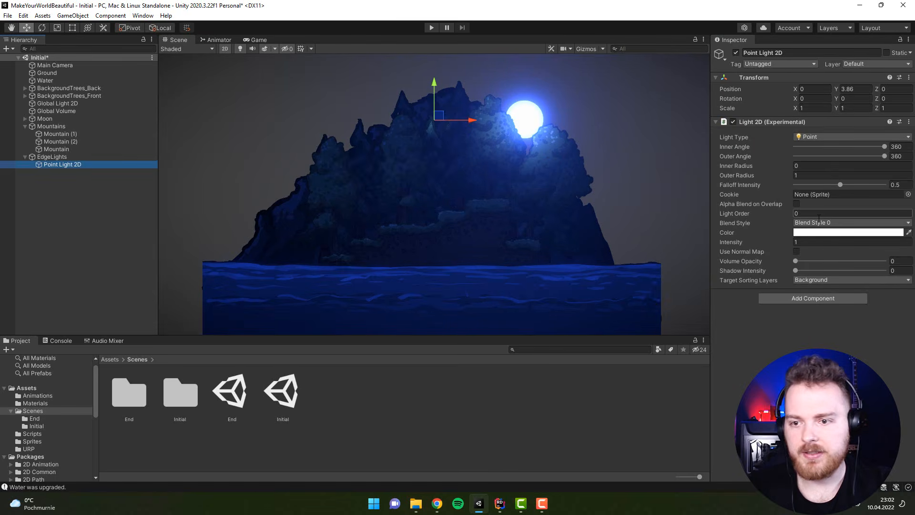
drag(747, 242, 750, 240)
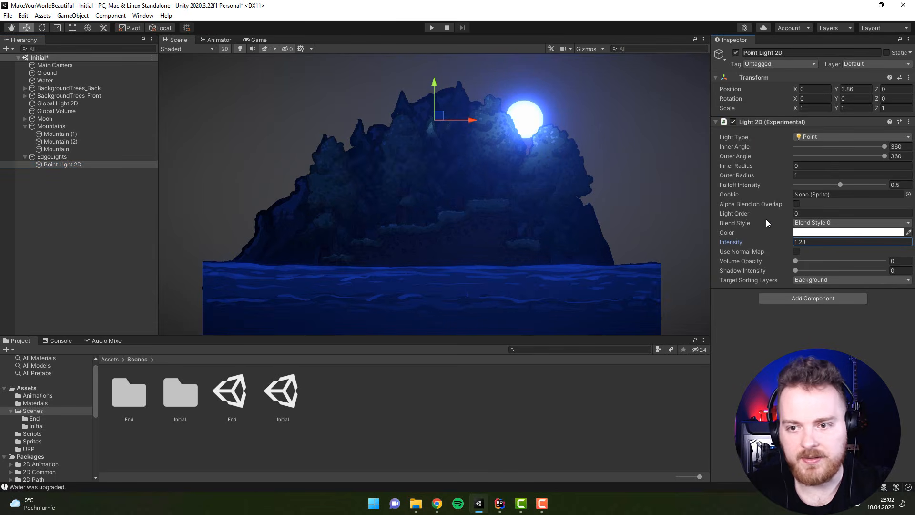
drag(740, 178, 754, 176)
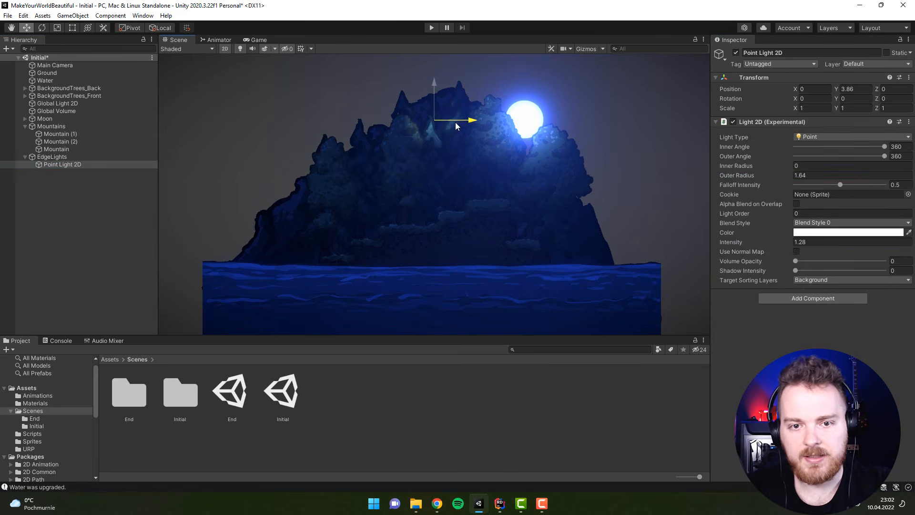
drag(455, 120, 439, 92)
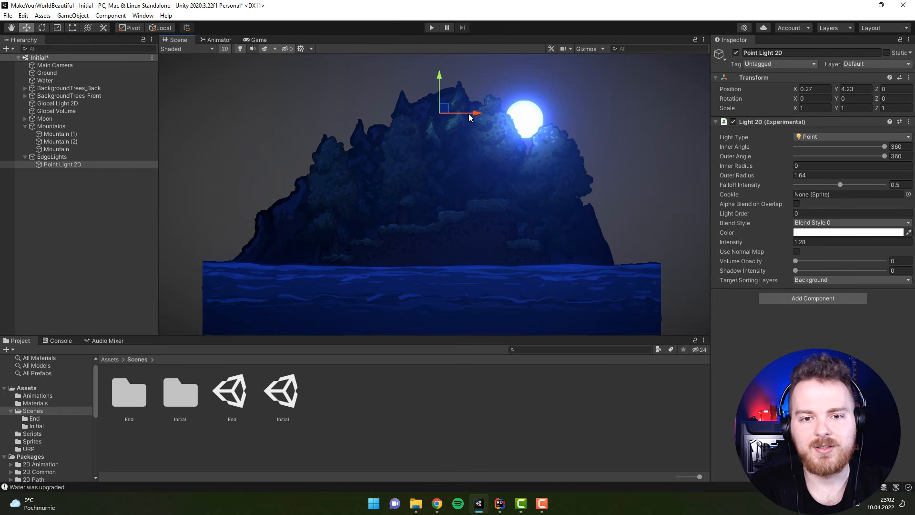
Duplicate the point light into seven copies and spread them along the treetop edges from the moon side to the far slope.
key(ctrl+d)
drag(468, 113, 508, 114)
drag(478, 90, 596, 98)
key(ctrl+d)
drag(574, 76, 547, 132)
key(ctrl+d)
key(ctrl+d)
key(ctrl+d)
key(ctrl+d)
click(321, 132)
key(ctrl+z)
key(ctrl+d)
click(347, 101)
click(71, 188)
click(71, 180)
click(71, 172)
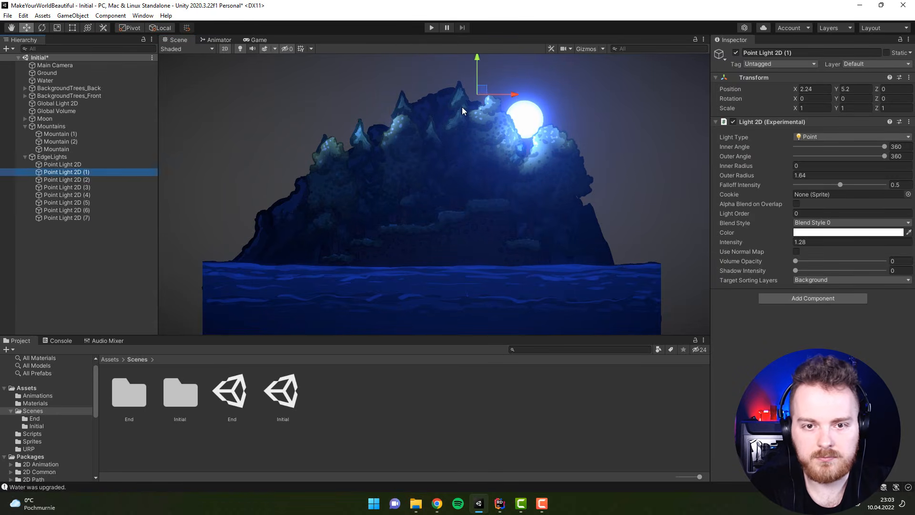
Duplicate Point Light 2D (1) once more and place the copy, Point Light 2D (8), over the treetops near the peak.
key(ctrl+d)
click(362, 96)
click(86, 226)
drag(430, 67, 430, 80)
click(482, 185)
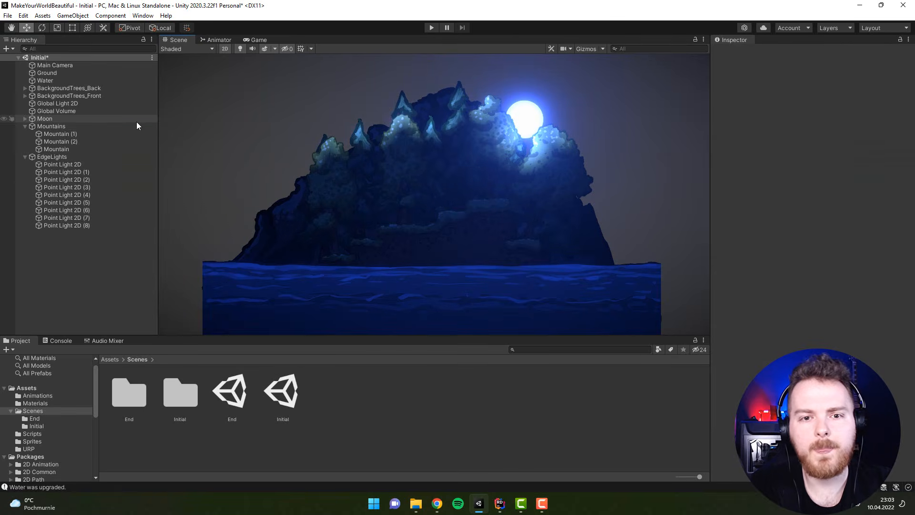
Lower the Global Light 2D intensity to 0.47 and collapse the EdgeLights and Mountains groups.
click(47, 104)
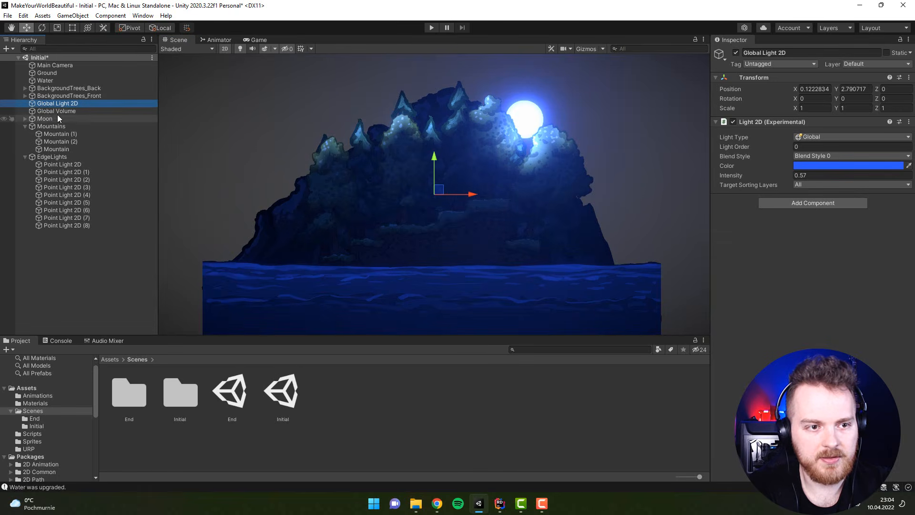
drag(764, 177, 761, 173)
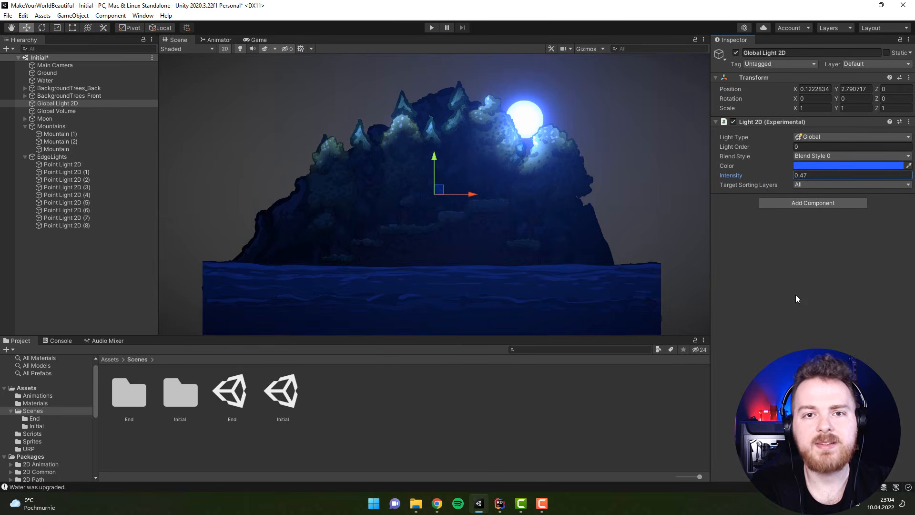
click(25, 157)
click(25, 126)
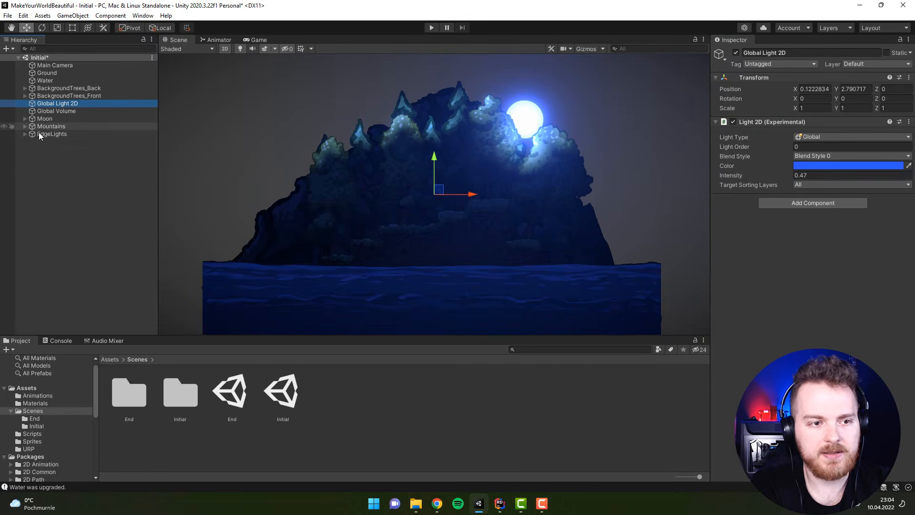
Create an empty game object named WaterWrapper and parent the Water object under it.
right_click(46, 148)
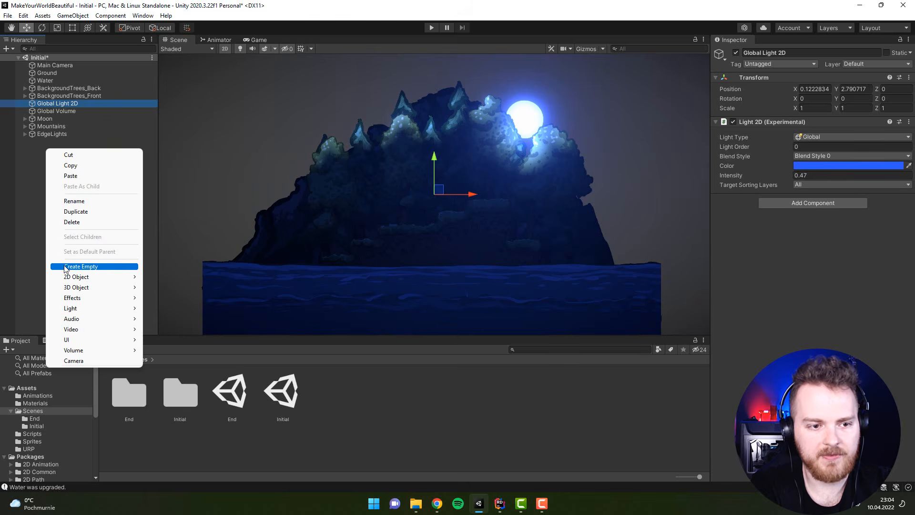
click(66, 266)
text(Wate)
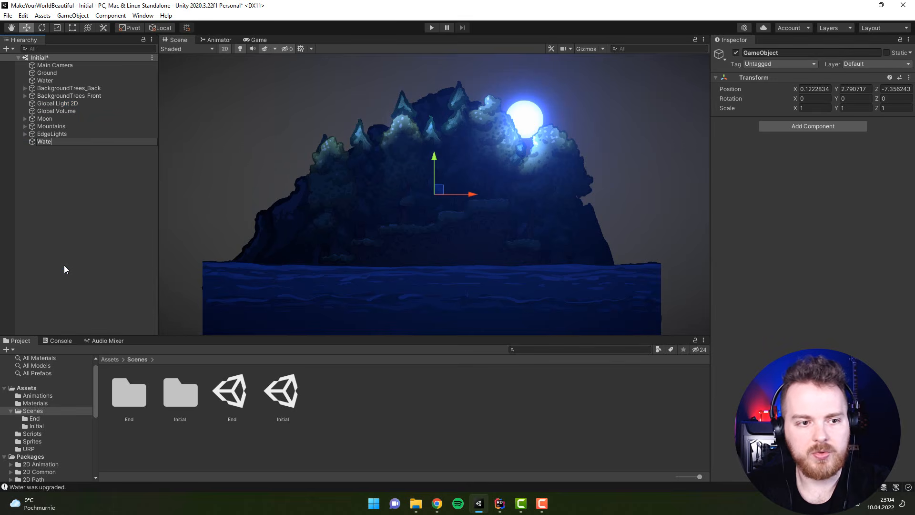
text(rWrapper)
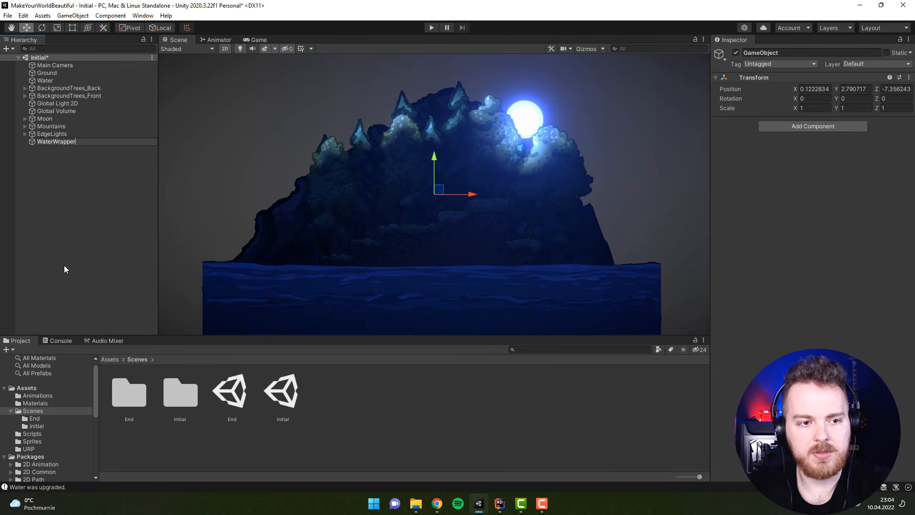
key(Return)
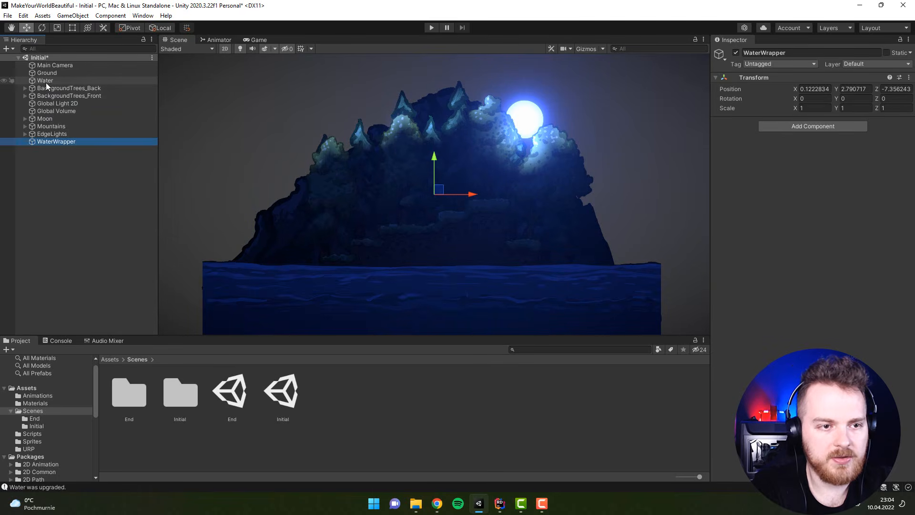
drag(46, 81, 45, 142)
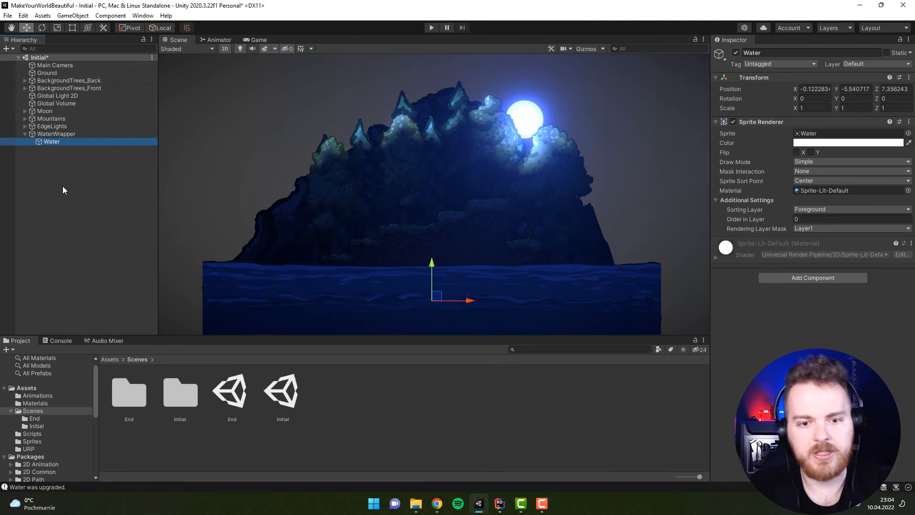
Add a Freeform Light 2D as a child of the Water object.
right_click(47, 141)
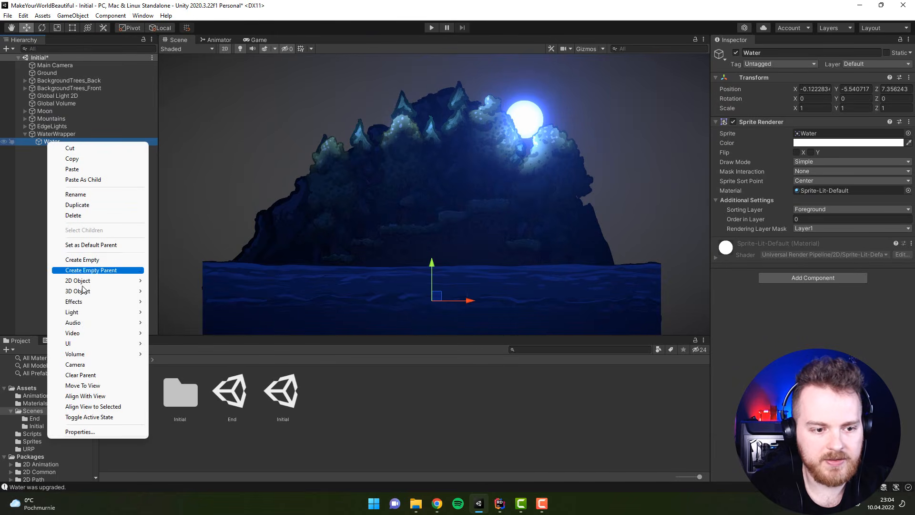
mouse_move(86, 312)
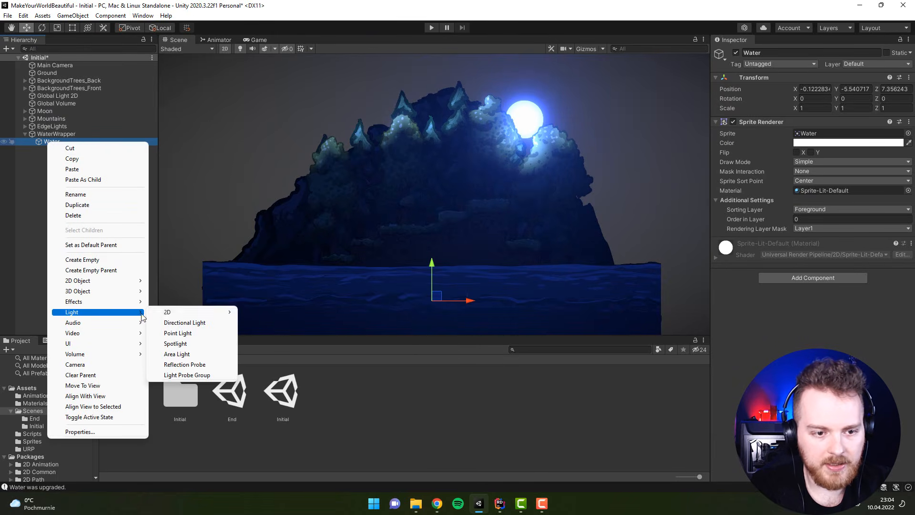
mouse_move(171, 314)
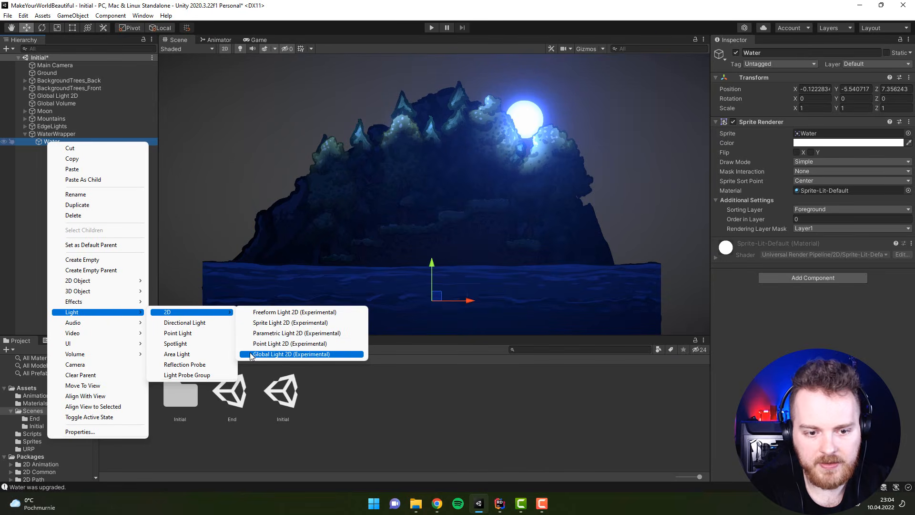
click(249, 313)
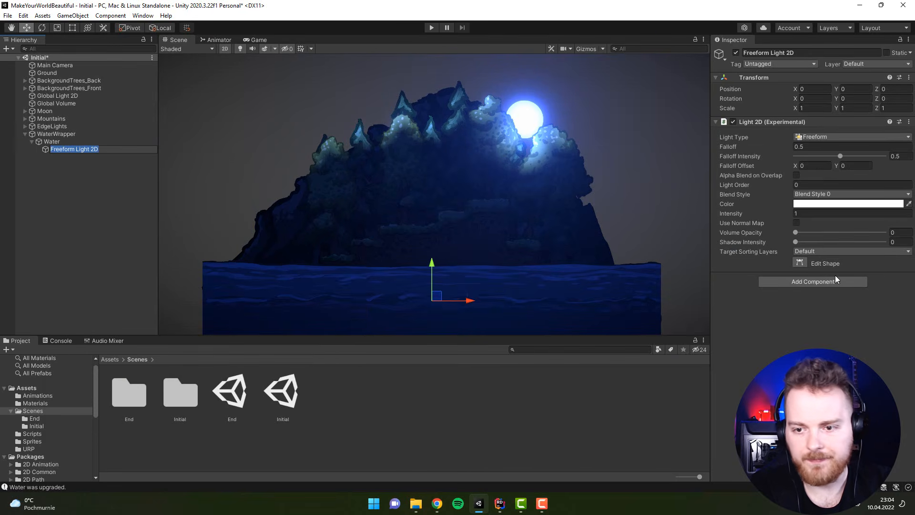
Make the freeform light target only the ForegroundFront sorting layer, and select the Water sprite.
click(801, 251)
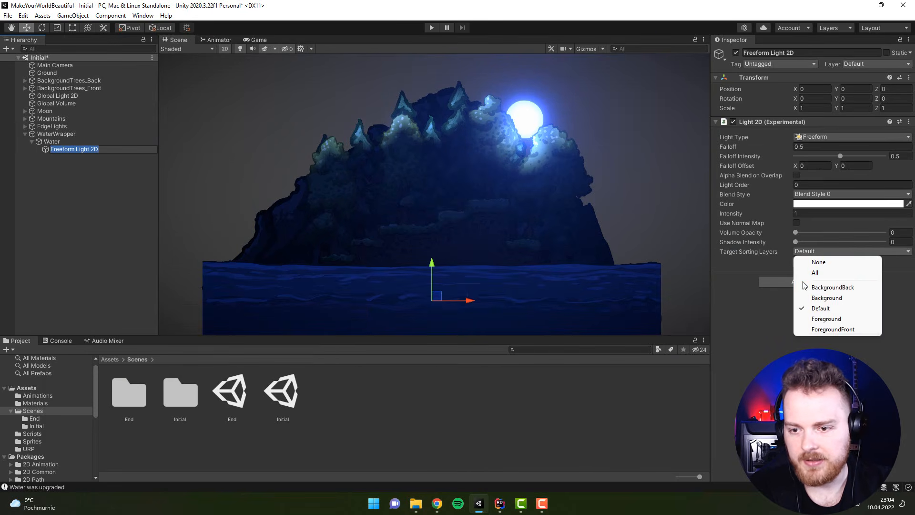
click(812, 329)
click(808, 252)
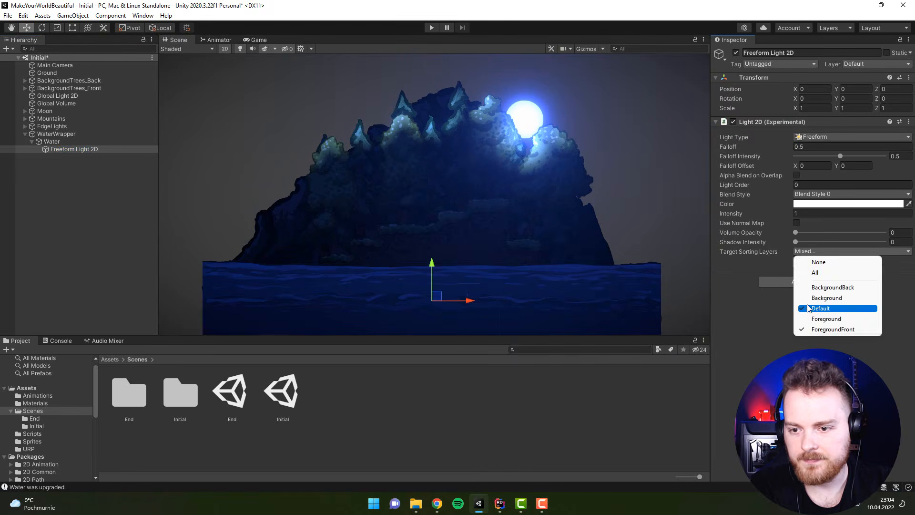
click(809, 308)
click(645, 296)
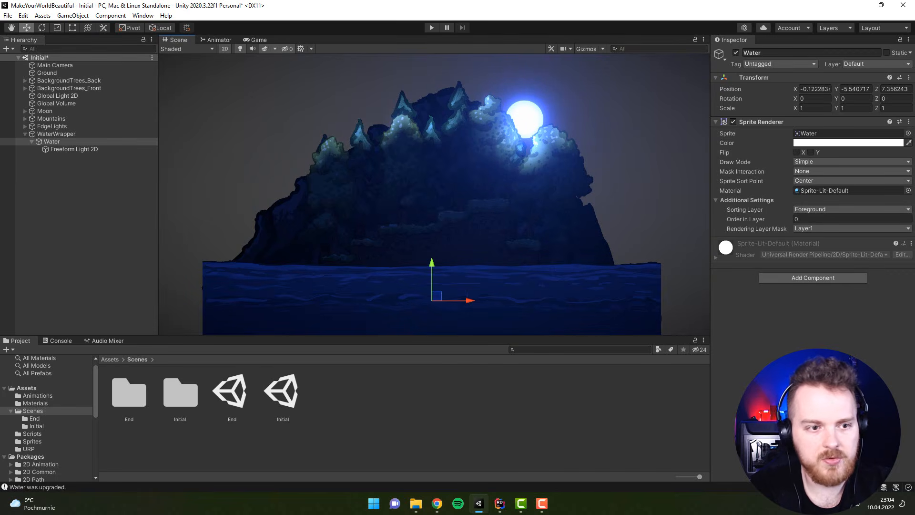
Add the Foreground sorting layer to the target layers of the Water object's Freeform Light 2D.
click(96, 150)
click(814, 250)
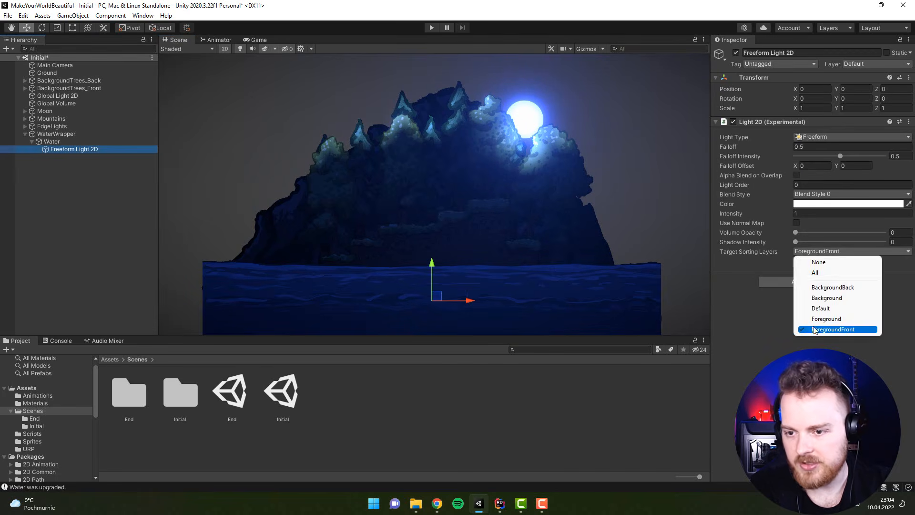
click(826, 318)
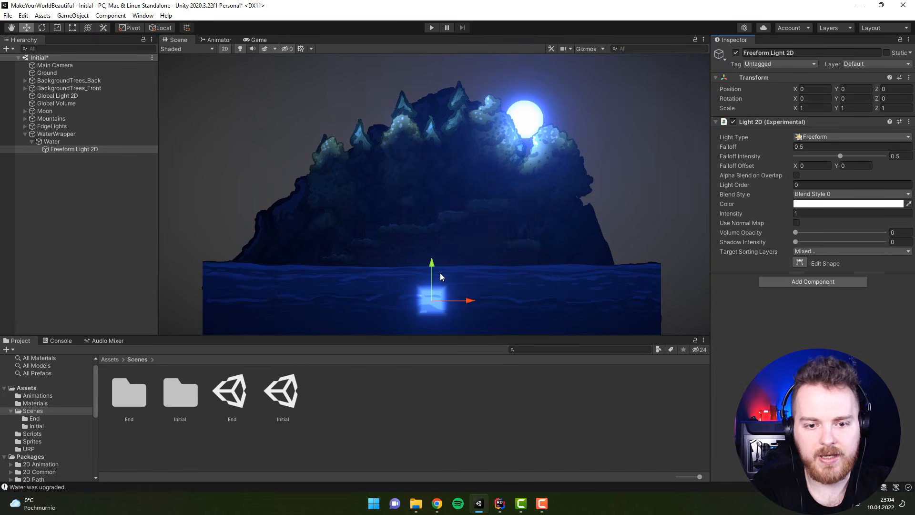
Reshape the water's freeform light into a rectangle just enclosing the whole water sprite, and check it in the Game view.
click(801, 262)
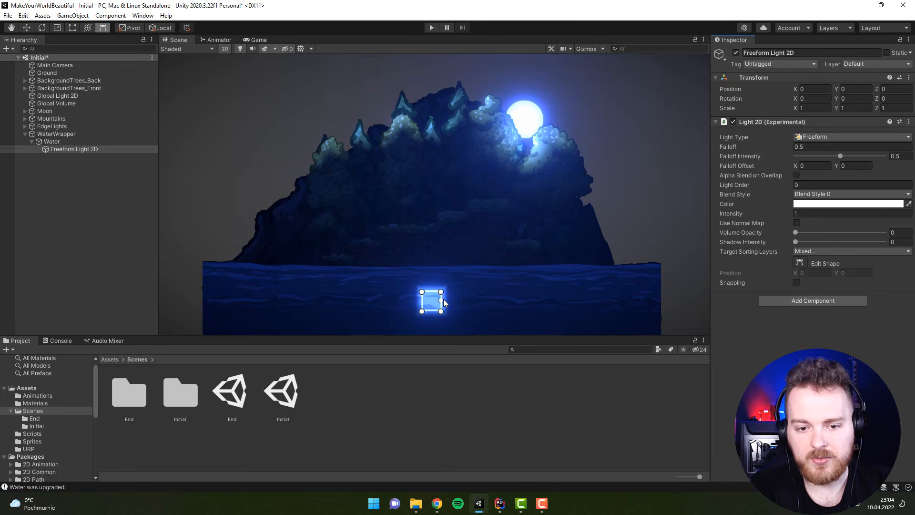
drag(441, 292, 667, 264)
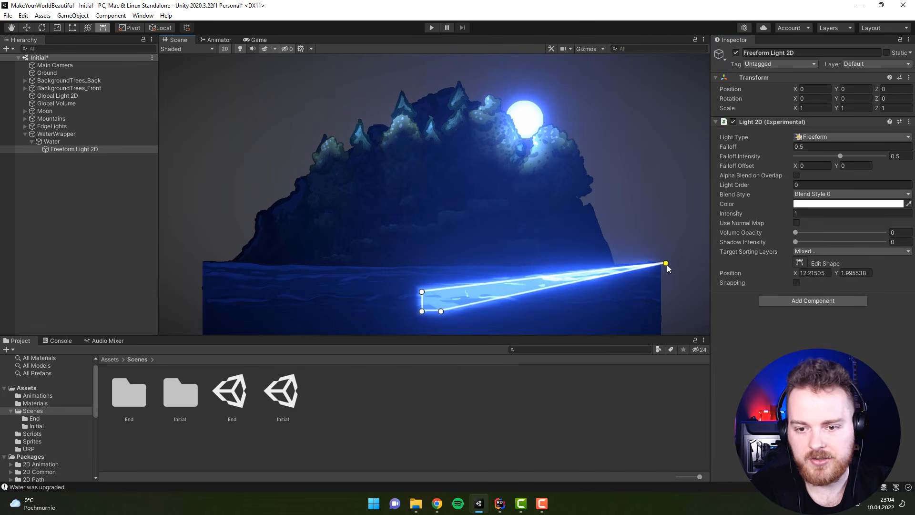
drag(422, 293, 188, 266)
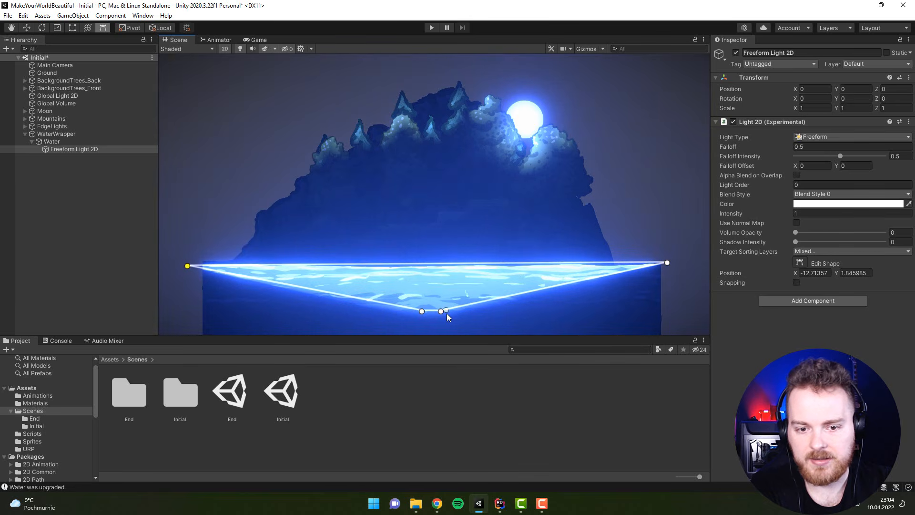
drag(446, 312, 667, 342)
middle_drag(676, 302, 695, 255)
drag(446, 264, 219, 292)
drag(213, 216, 228, 211)
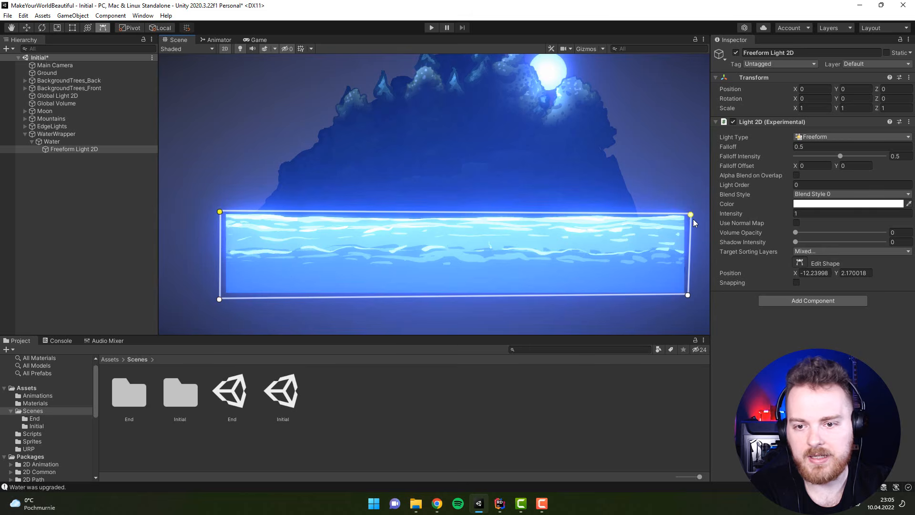
drag(691, 217, 692, 211)
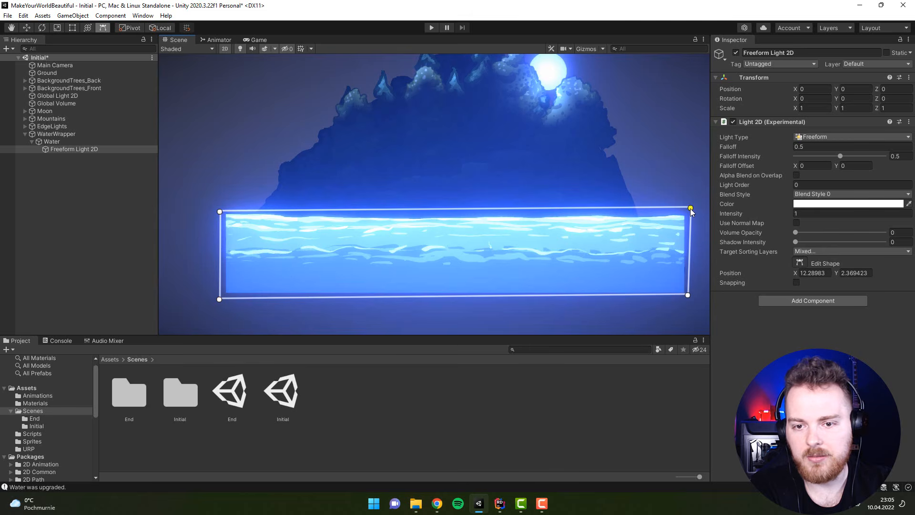
click(688, 295)
drag(212, 299, 218, 299)
scroll(422, 257, down, 3)
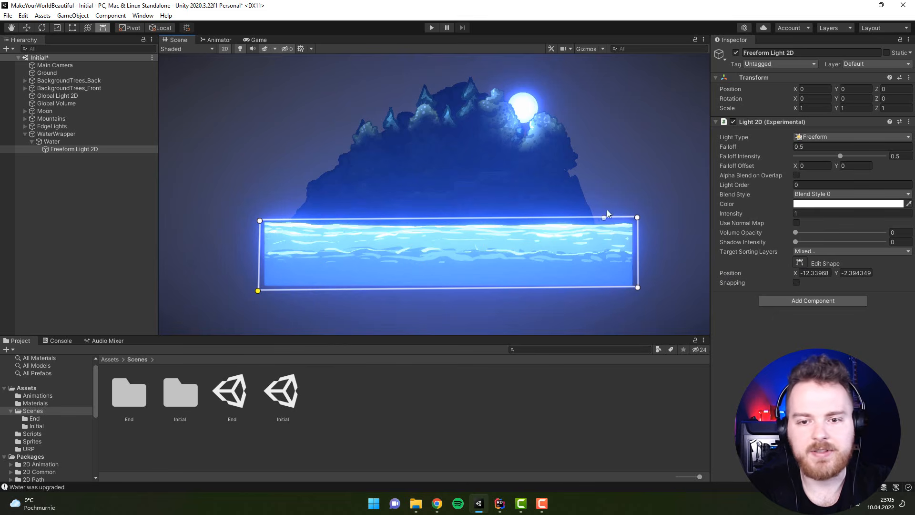
click(259, 39)
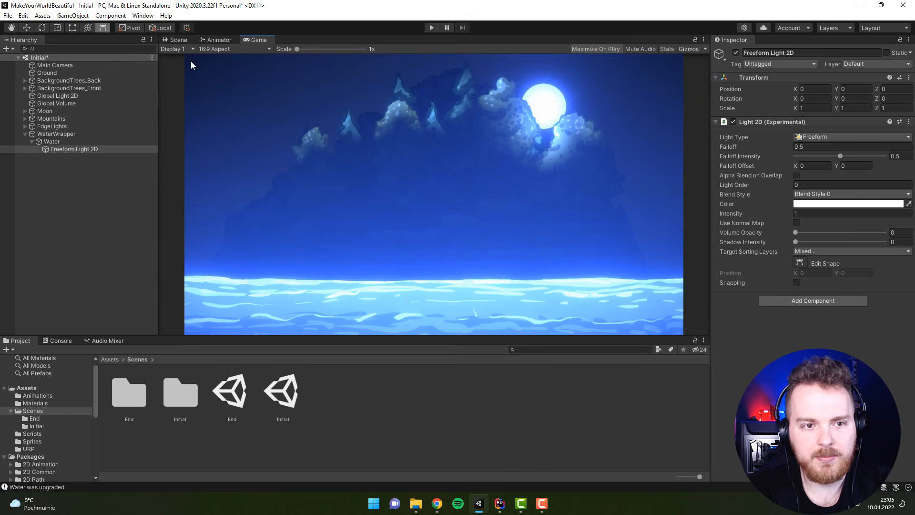
click(175, 40)
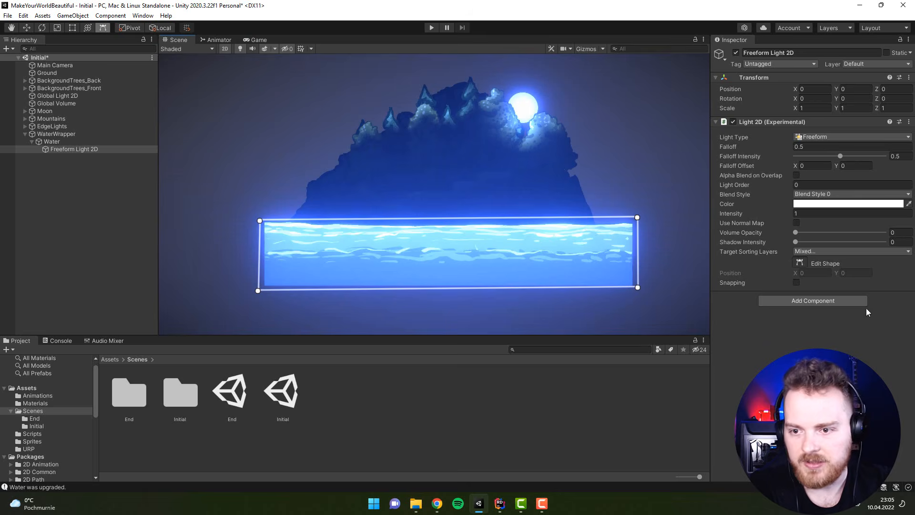
Finish the shape editing and lower the water light's intensity to 0.6.
key(w)
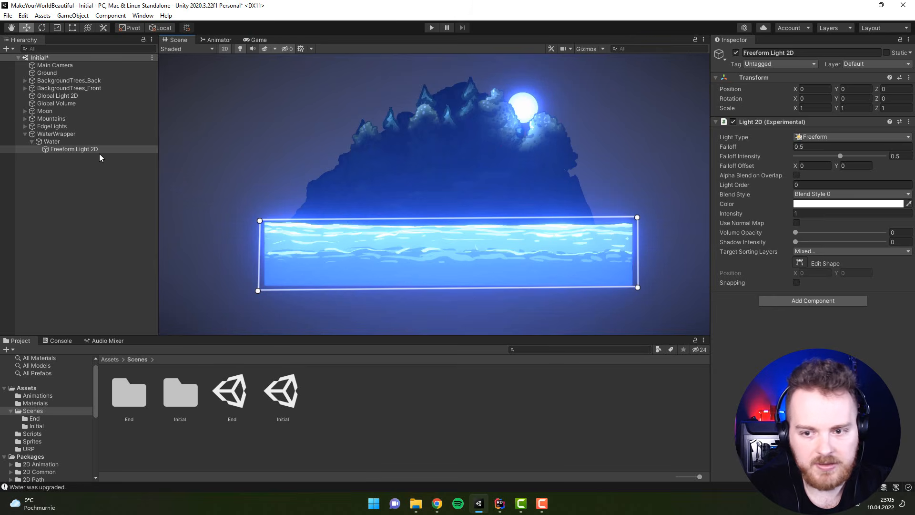
click(93, 150)
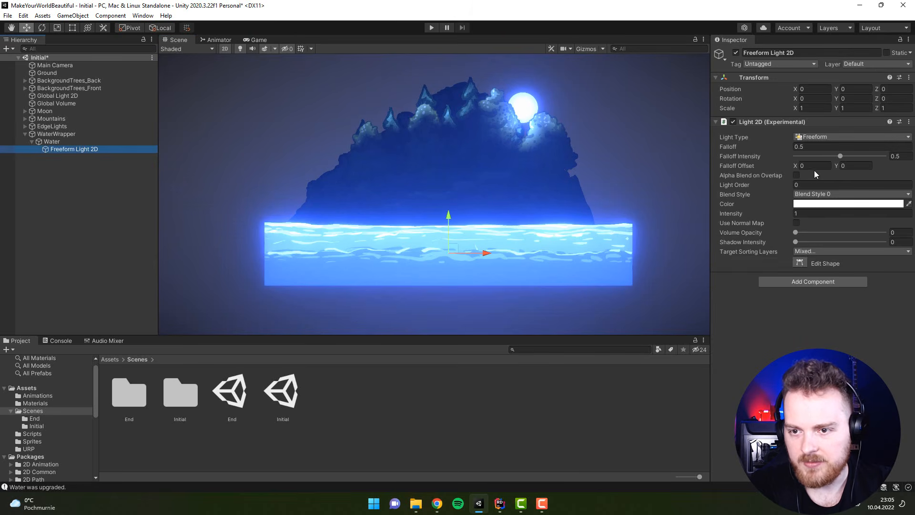
mouse_move(837, 156)
mouse_down()
mouse_move(824, 156)
mouse_move(840, 156)
mouse_up()
click(800, 262)
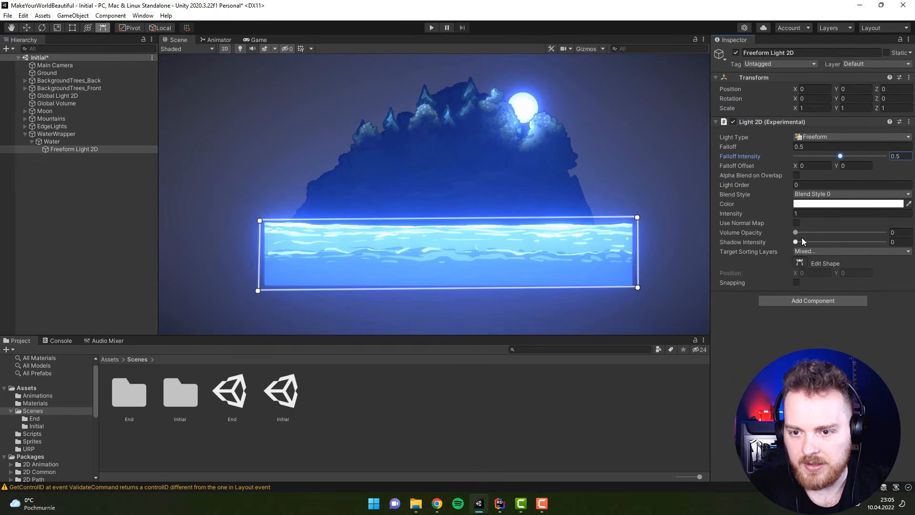
drag(779, 215, 761, 212)
click(800, 364)
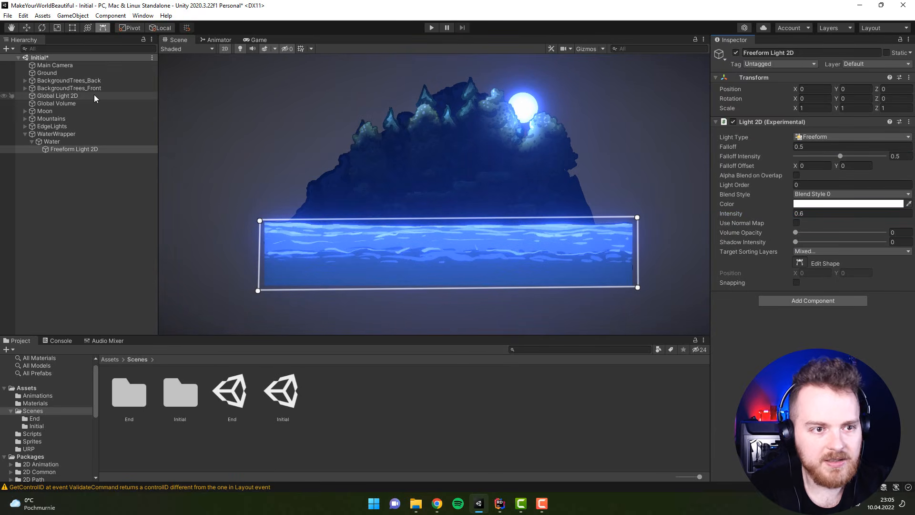
Reduce the Global Volume's Bloom scatter to 0.64 and preview the scene in the Game view.
click(64, 103)
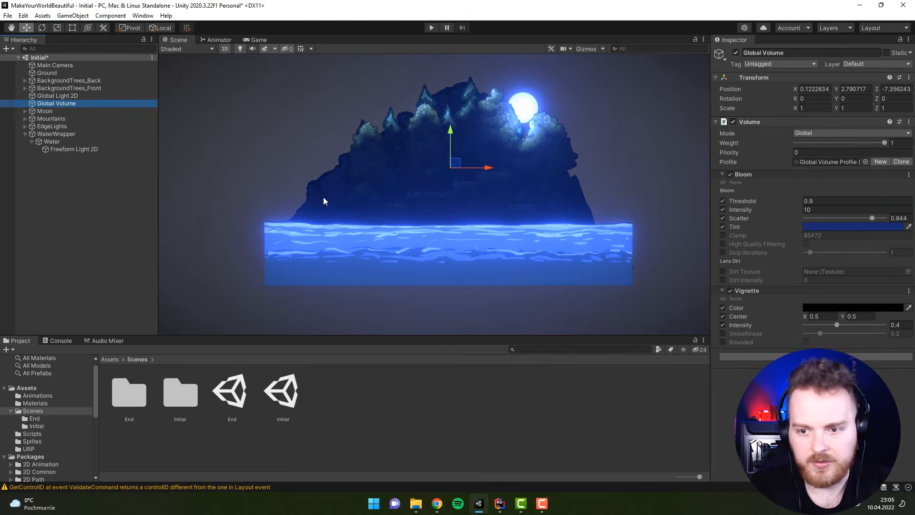
drag(872, 220, 867, 219)
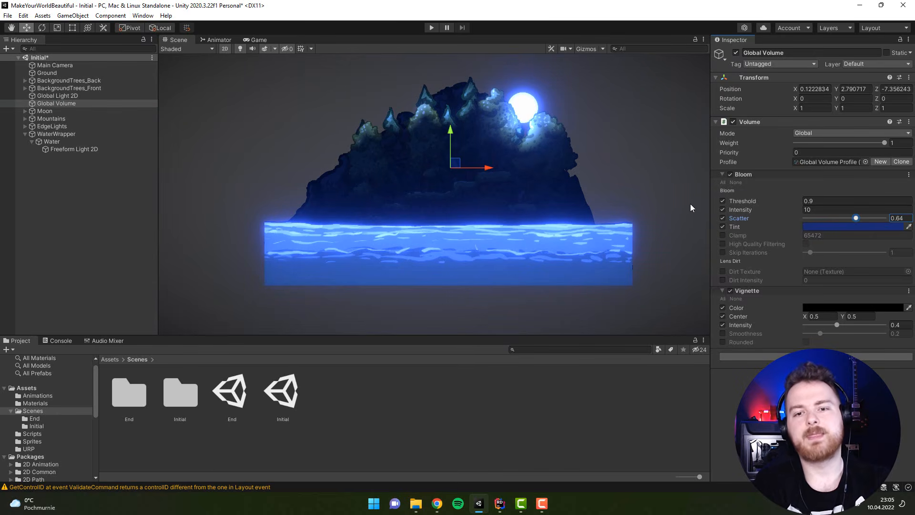
click(258, 40)
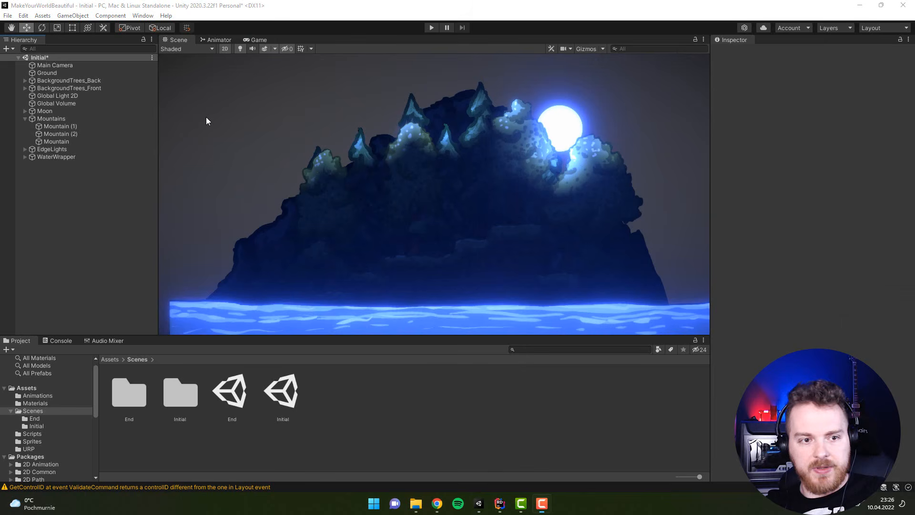
Add a Freeform Light 2D as a child of the Ground object.
click(50, 75)
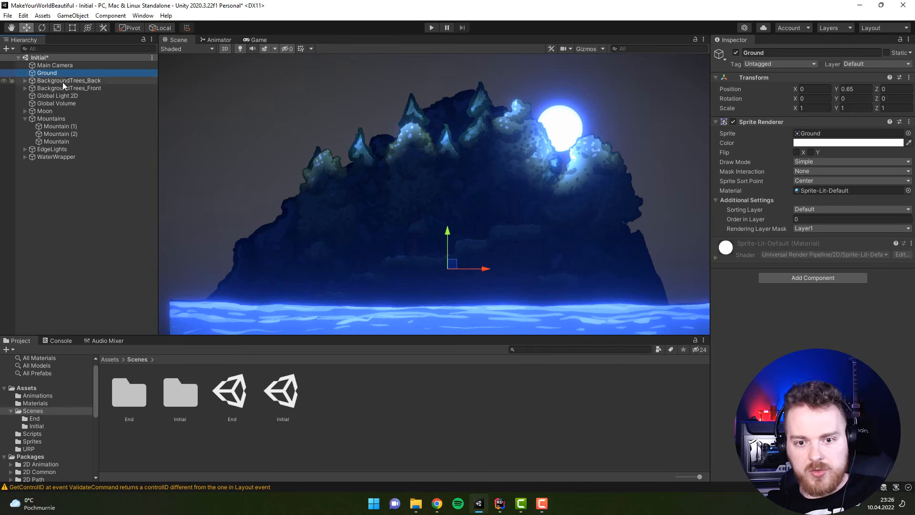
right_click(38, 73)
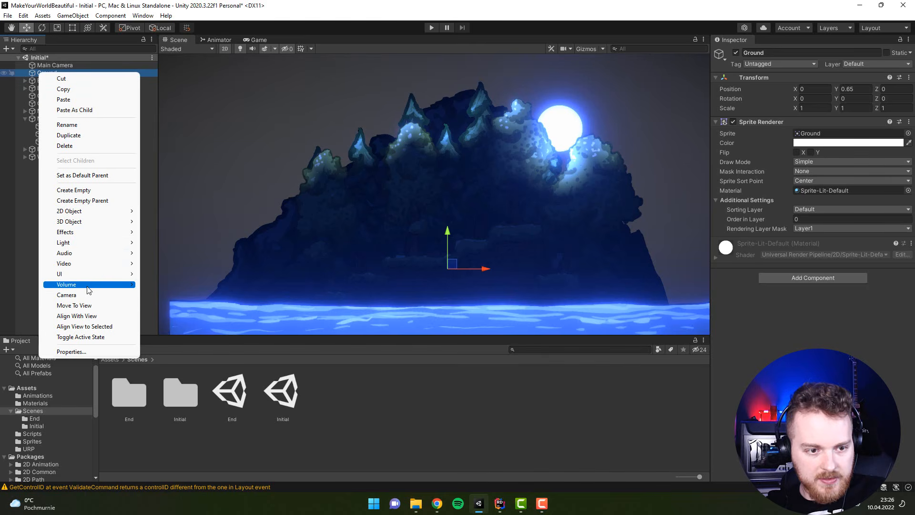
mouse_move(87, 289)
mouse_move(74, 244)
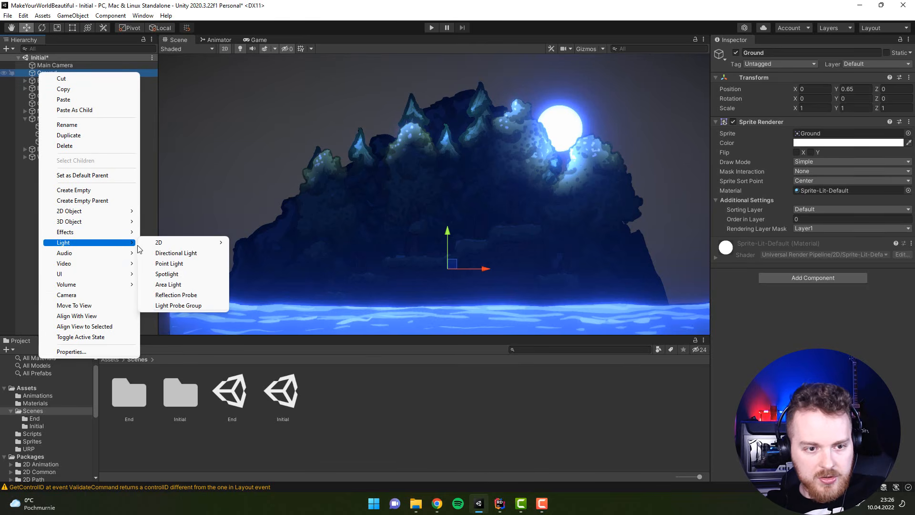
mouse_move(217, 245)
click(286, 243)
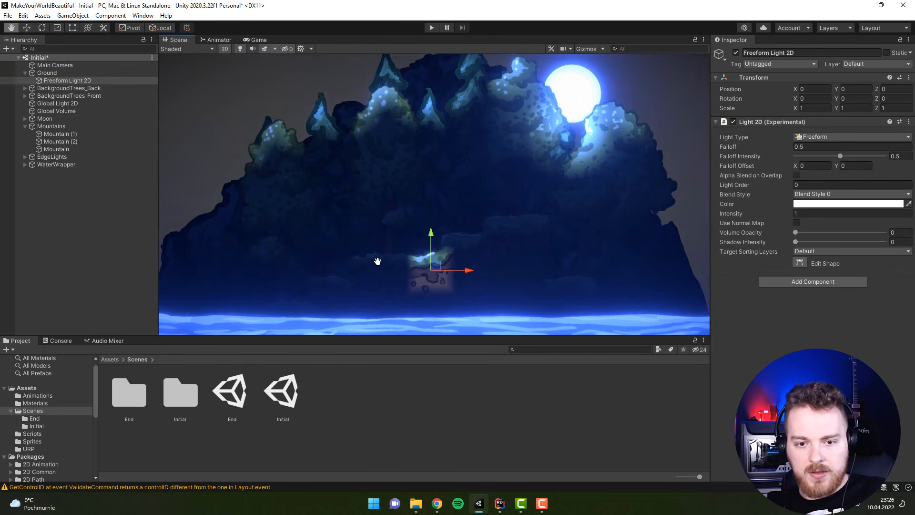
Shape the ground's freeform light to follow the stepped terrain outline, with its base along the waterline.
scroll(512, 253, up, 2)
click(800, 262)
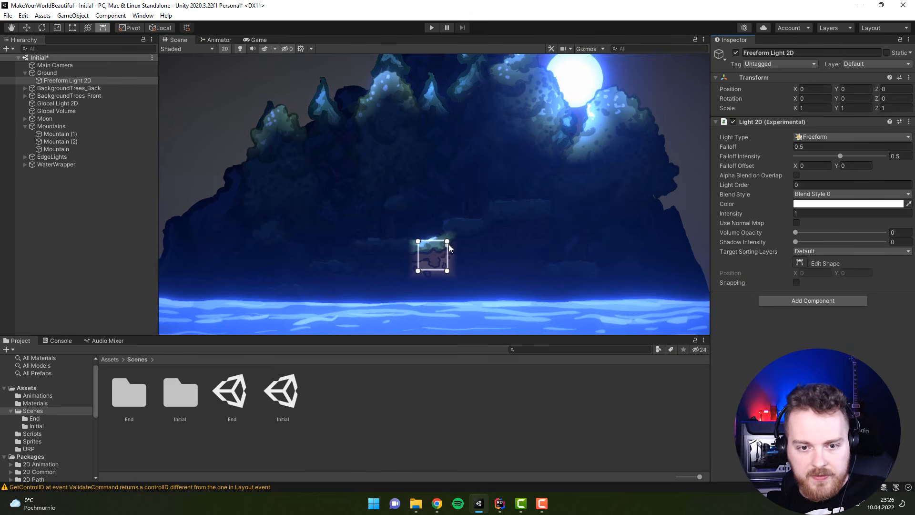
drag(419, 243, 339, 235)
drag(418, 270, 232, 315)
drag(447, 270, 620, 309)
drag(563, 286, 605, 259)
drag(537, 251, 571, 244)
drag(524, 243, 556, 191)
drag(491, 221, 478, 198)
drag(447, 242, 416, 230)
scroll(345, 268, down, 12)
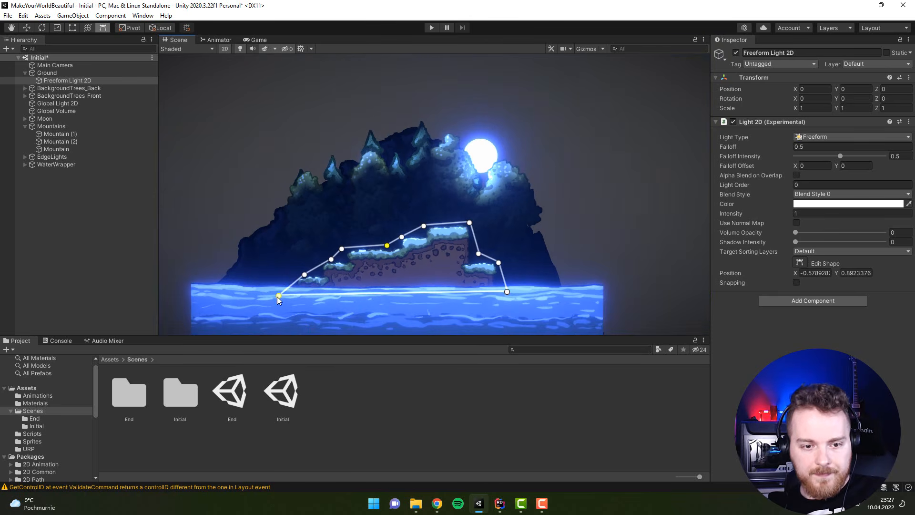
drag(278, 296, 281, 293)
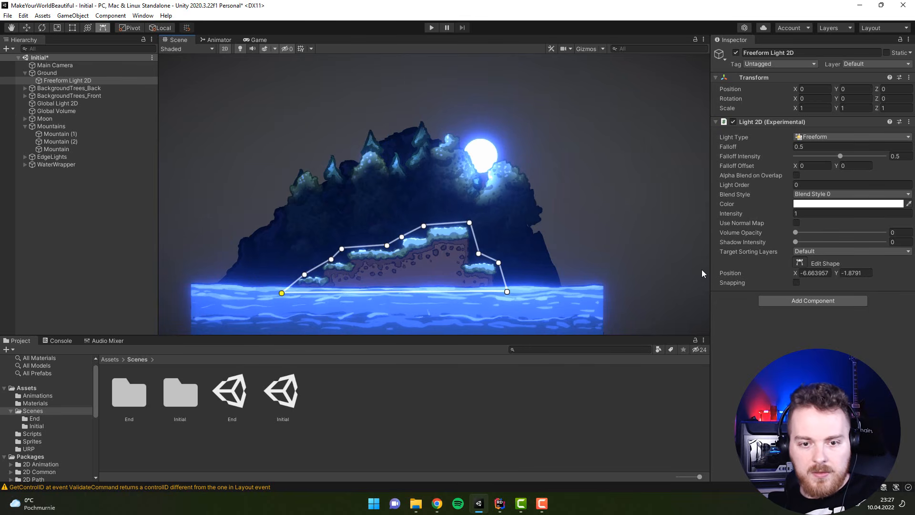
Make the ground's freeform light target only the BackgroundBack and Background sorting layers.
click(810, 251)
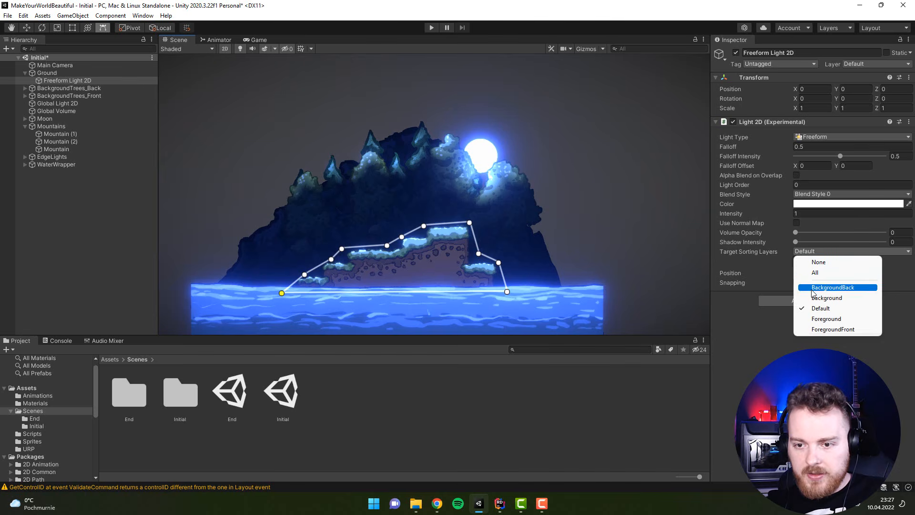
click(808, 262)
click(810, 252)
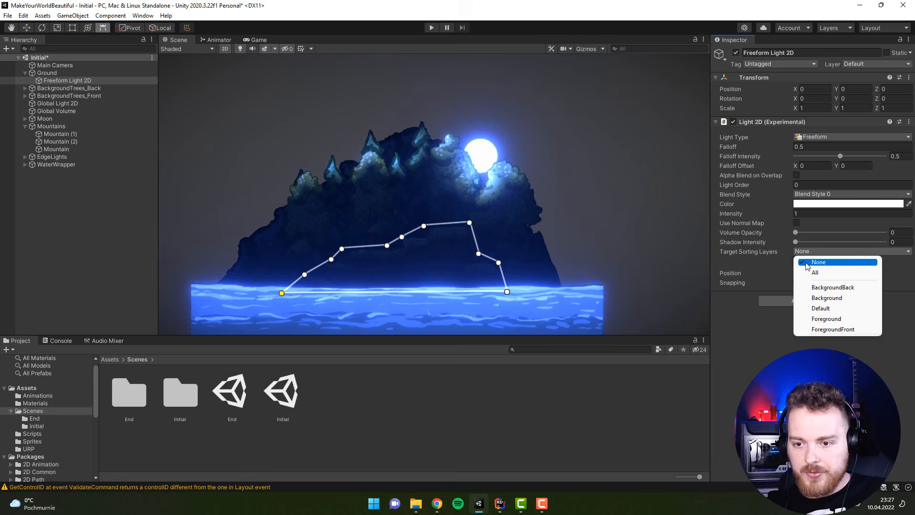
click(811, 287)
click(811, 251)
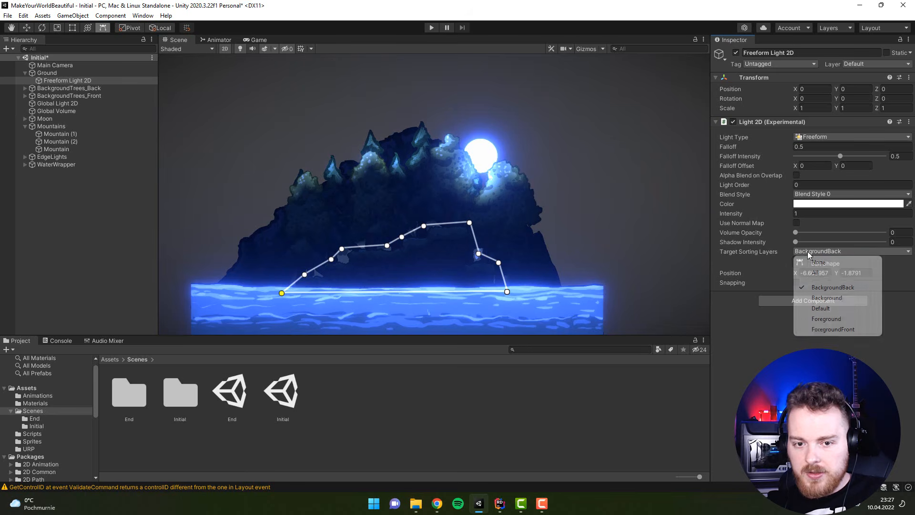
click(814, 298)
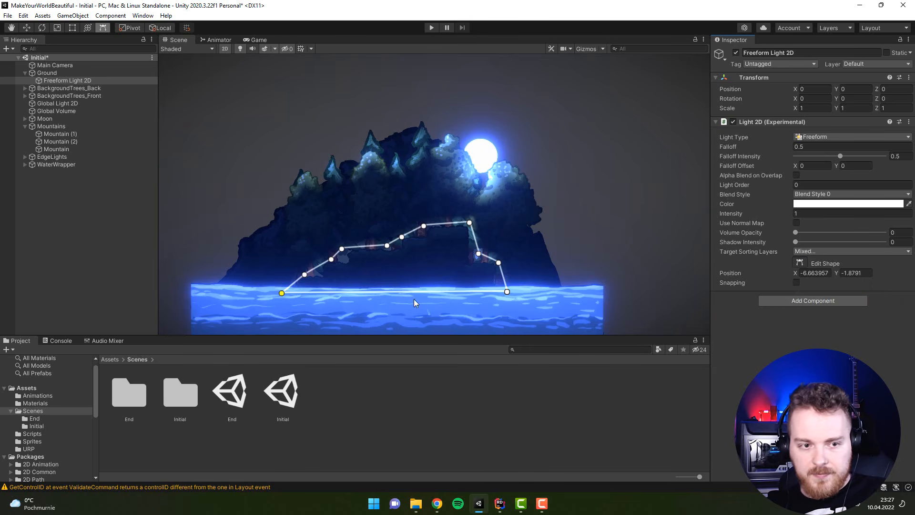
Set the ground light's falloff to 3.45 and its color to yellow.
click(60, 89)
click(59, 82)
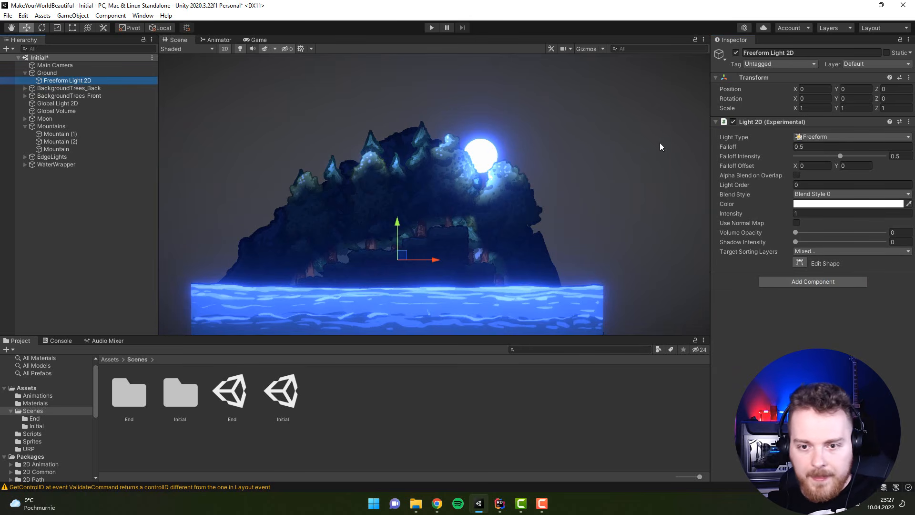
drag(729, 145, 780, 151)
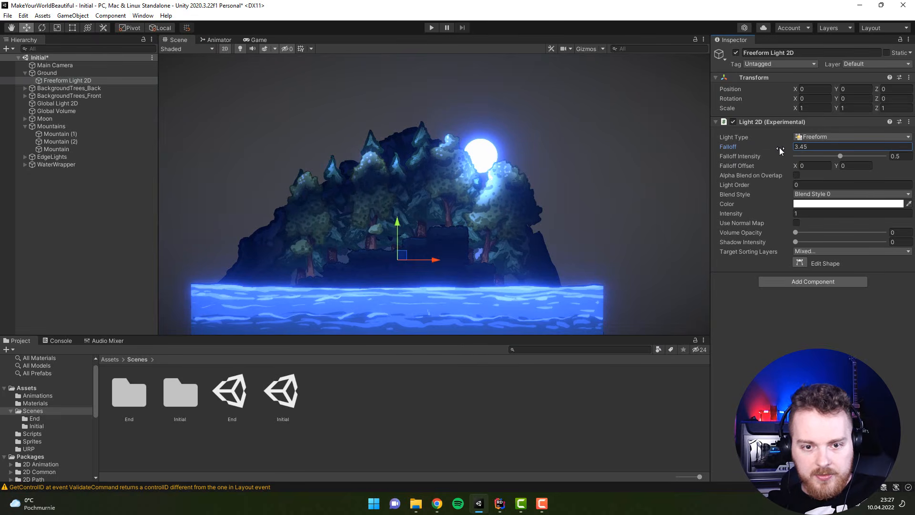
click(819, 204)
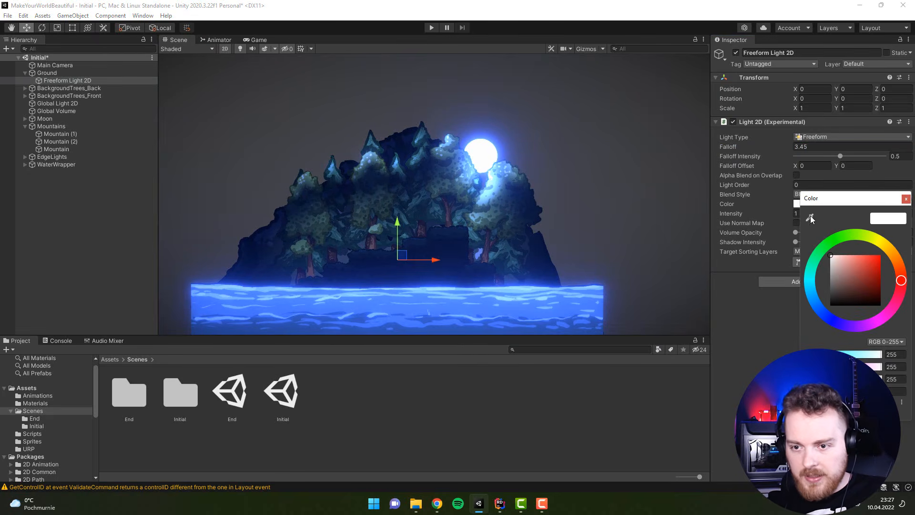
drag(866, 239, 888, 259)
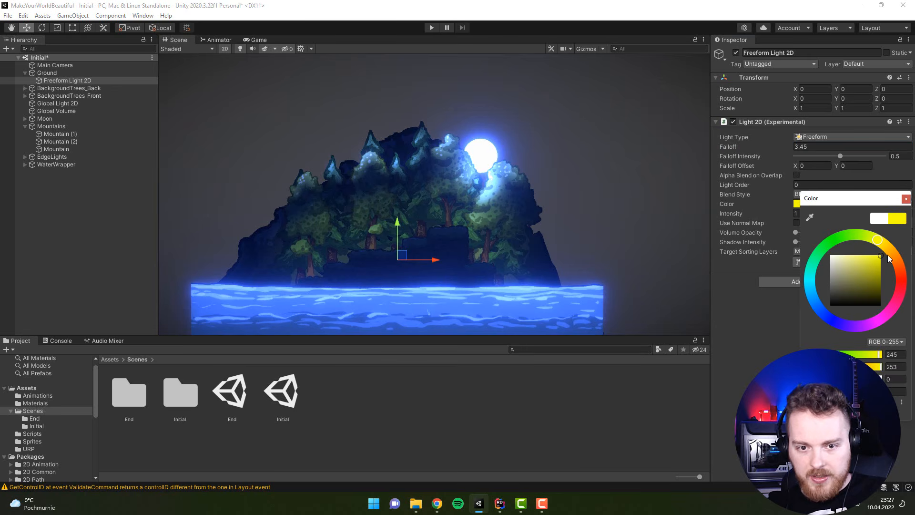
click(740, 321)
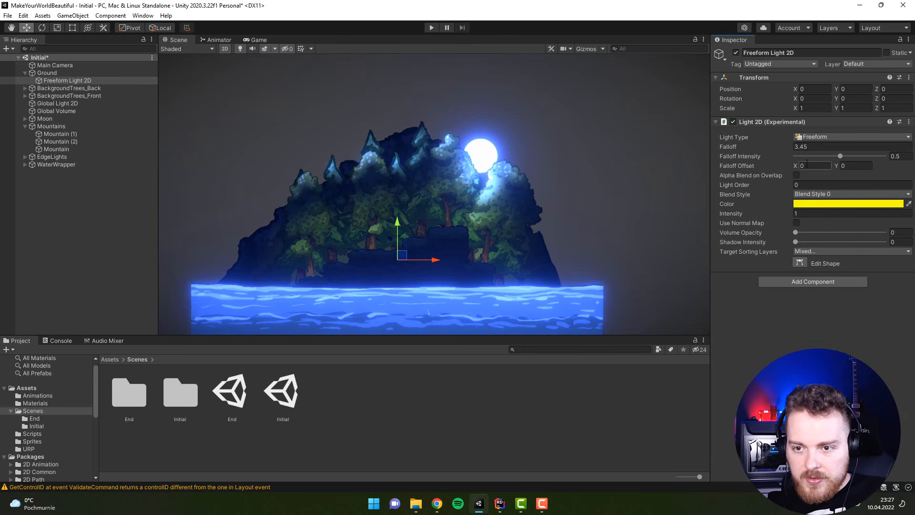
Raise the ground light's falloff intensity to 0.613 and its intensity to 1.22, and inspect the lit trees.
drag(840, 157, 850, 157)
drag(751, 214, 746, 211)
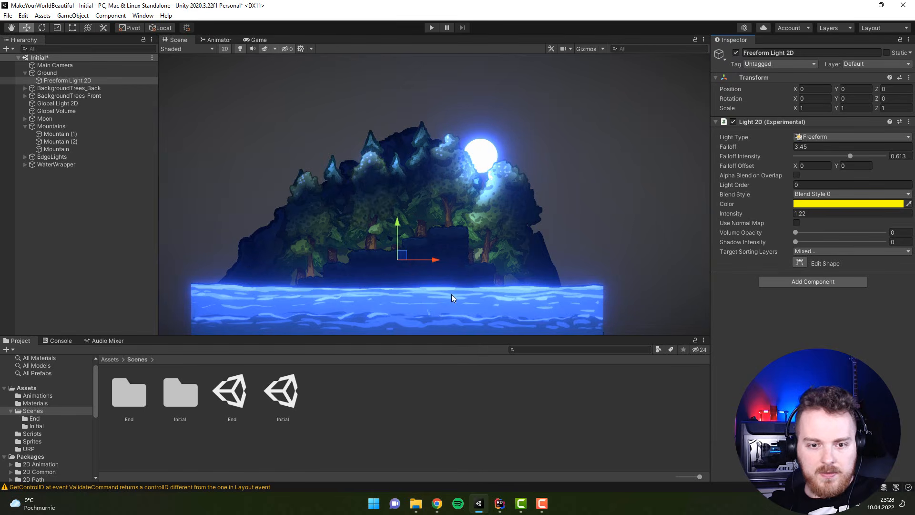
scroll(262, 244, up, 5)
scroll(416, 226, down, 1)
middle_drag(415, 221, 384, 233)
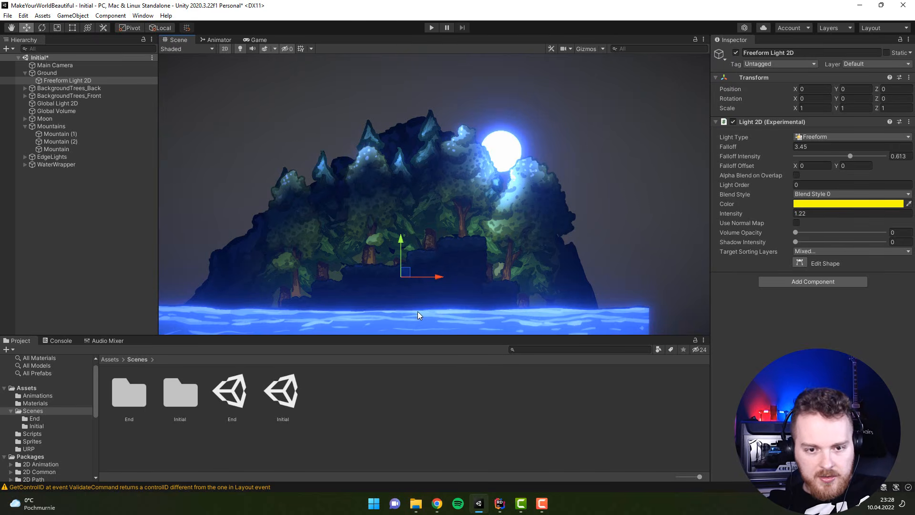
Duplicate the ground's freeform light and make the copy target only the Default sorting layer.
click(57, 82)
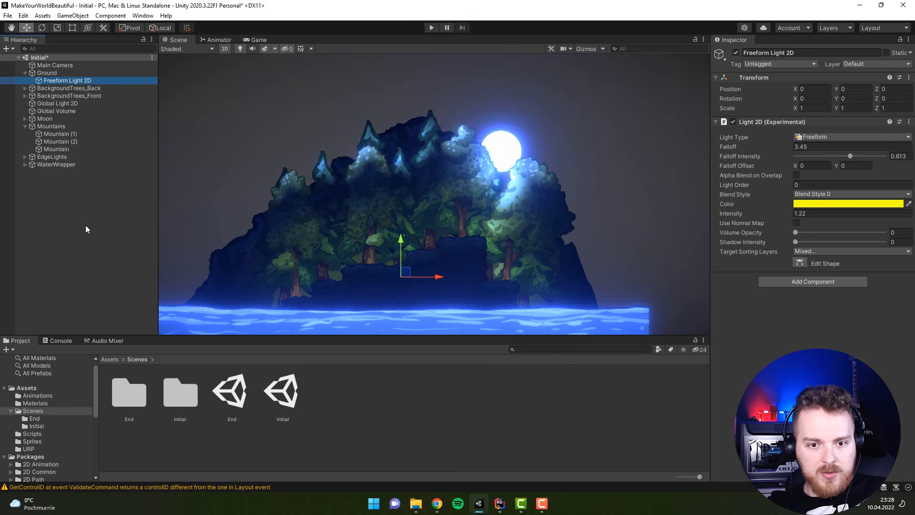
key(ctrl+d)
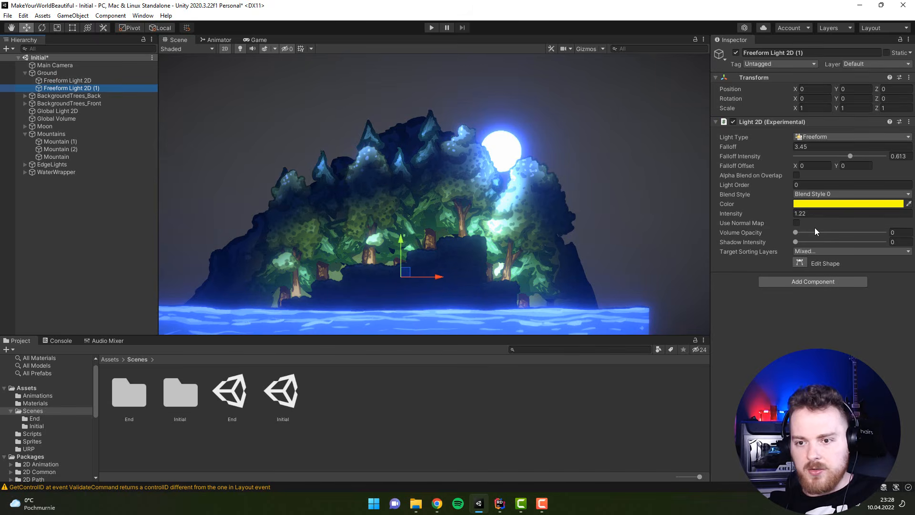
click(818, 251)
click(818, 262)
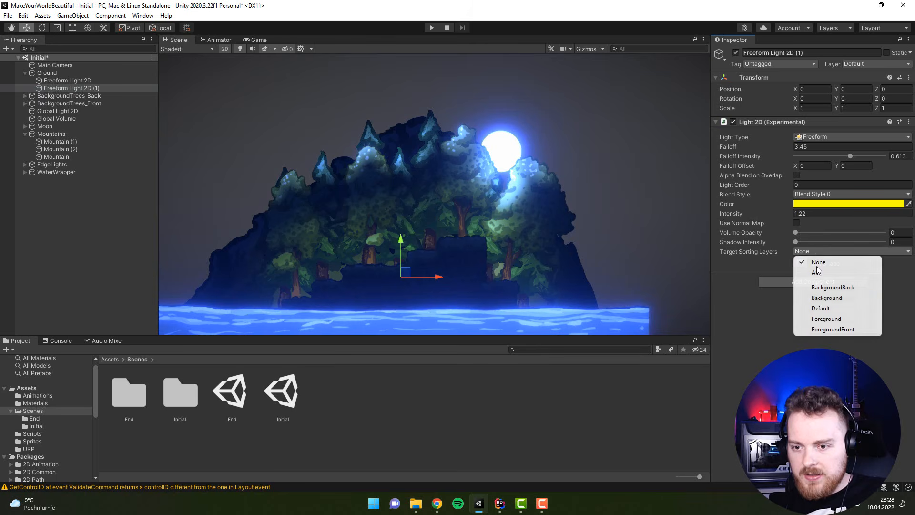
click(821, 308)
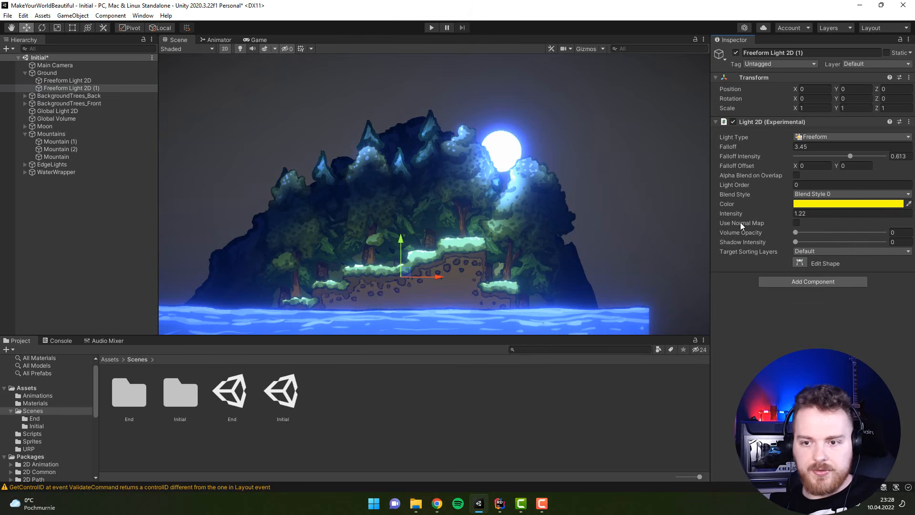
Change the duplicated ground light's color to a medium, slightly muted blue.
click(839, 204)
click(830, 256)
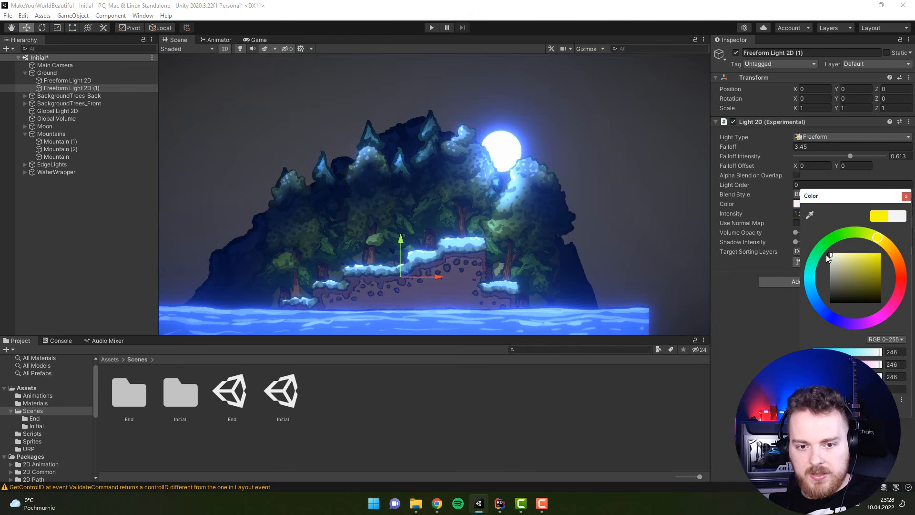
click(815, 299)
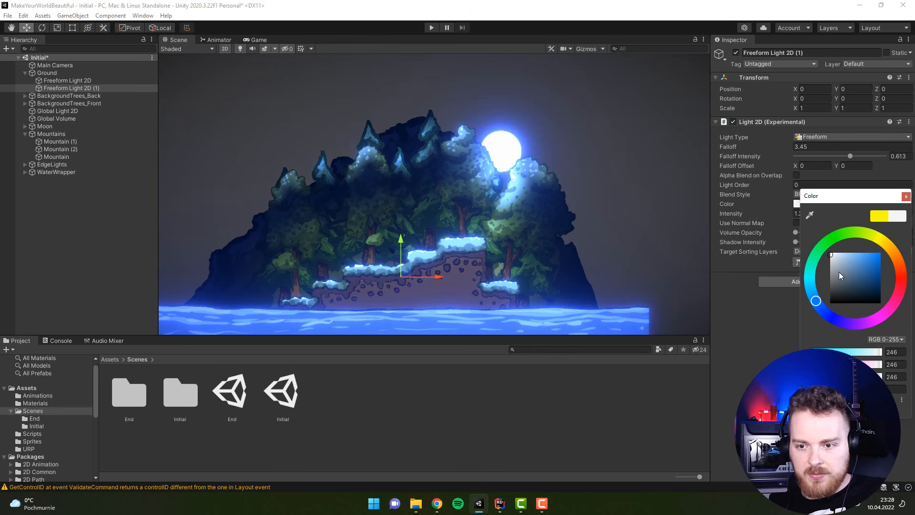
click(843, 255)
drag(844, 256, 862, 263)
click(793, 298)
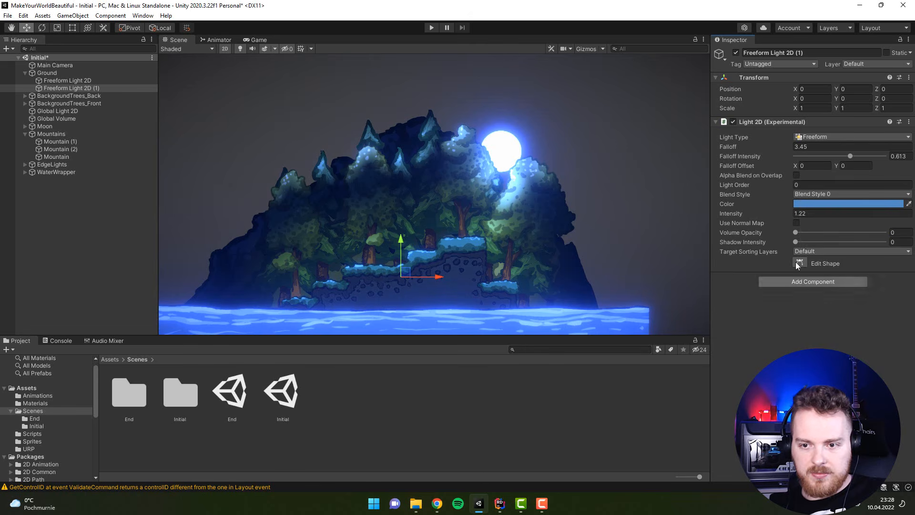
Try the duplicated ground light at a Y position of -1.8 with an intensity of 0.79.
click(759, 214)
drag(760, 213, 759, 213)
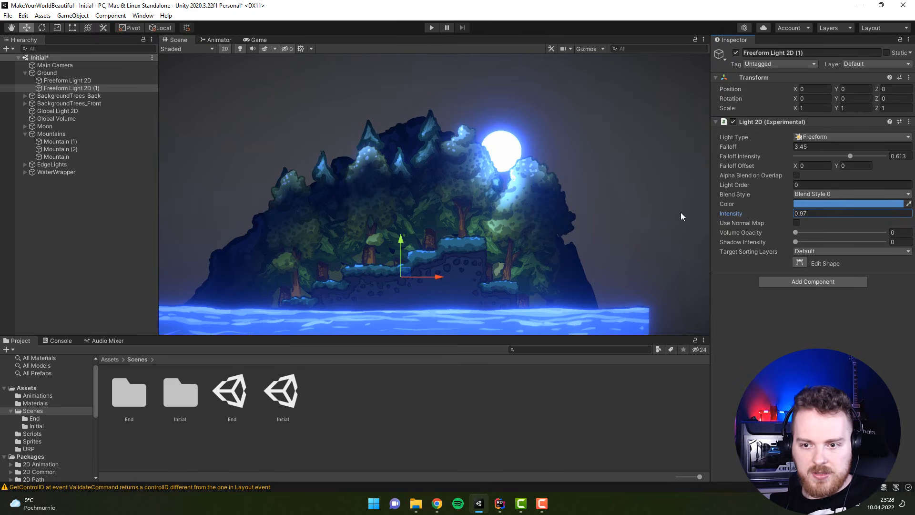
drag(761, 207, 750, 214)
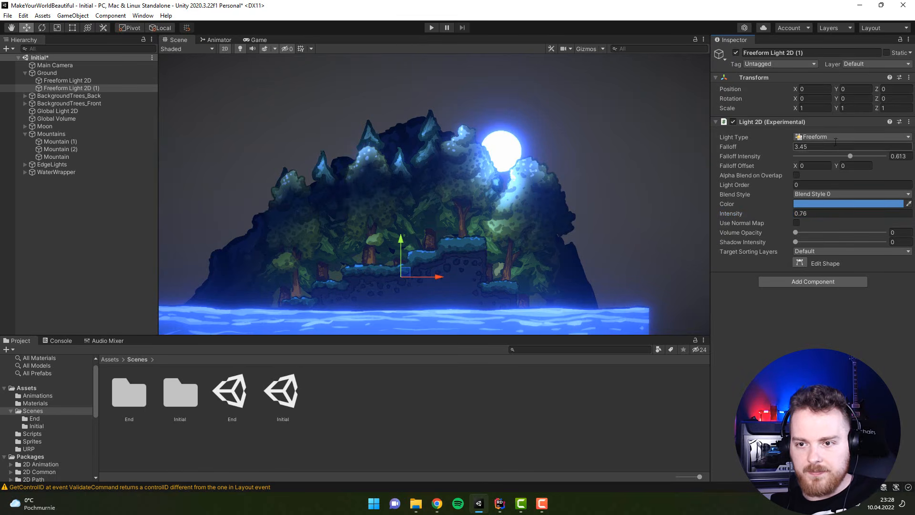
drag(839, 90, 817, 105)
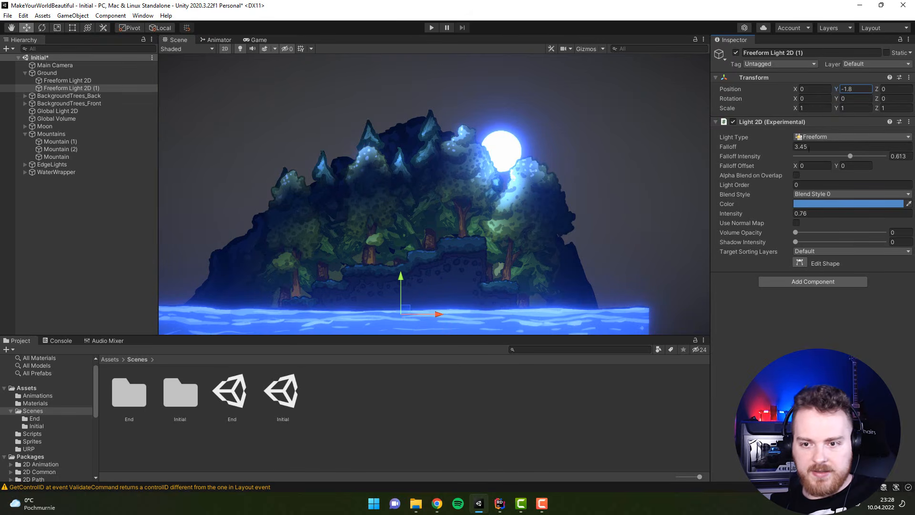
drag(768, 216, 777, 214)
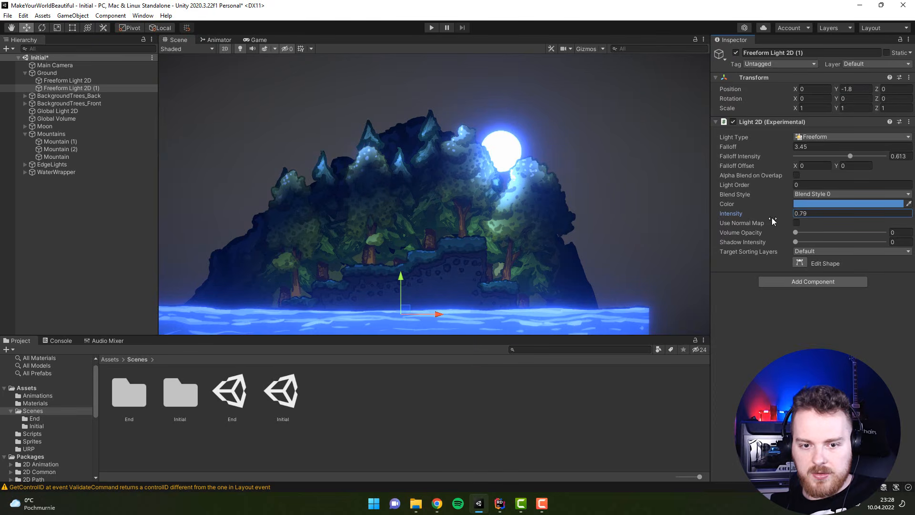
Raise the duplicated ground light to Y 1.58, and set its falloff to 3.4 and intensity to 0.74.
drag(401, 284, 408, 220)
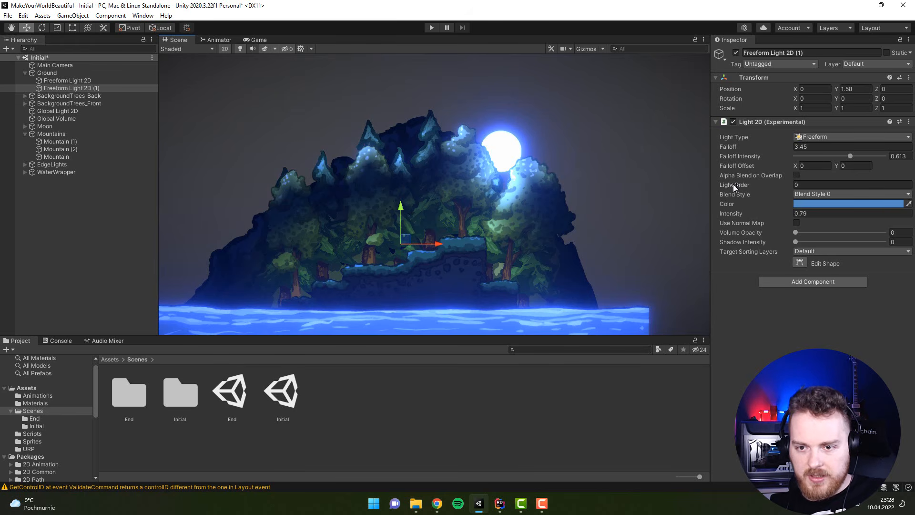
drag(759, 218, 763, 214)
mouse_move(729, 146)
mouse_down()
mouse_move(759, 148)
mouse_move(710, 154)
mouse_move(735, 152)
mouse_up()
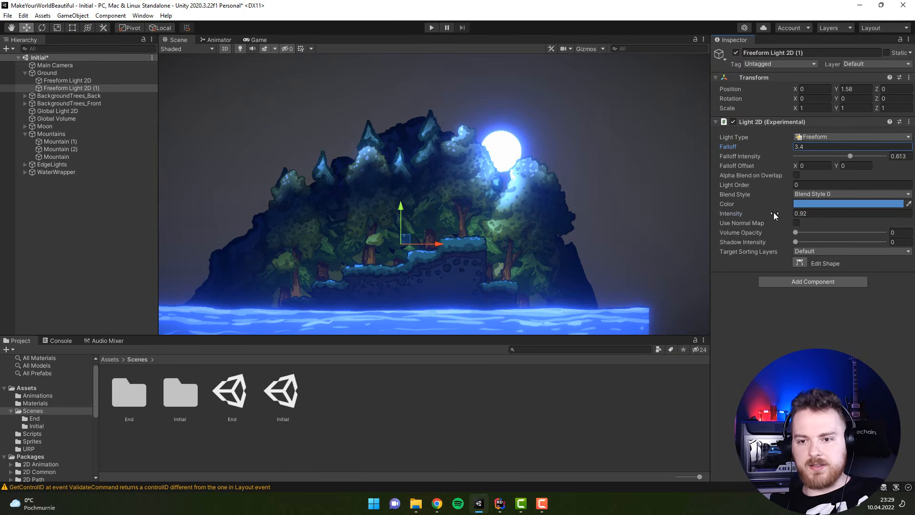
drag(775, 216, 771, 214)
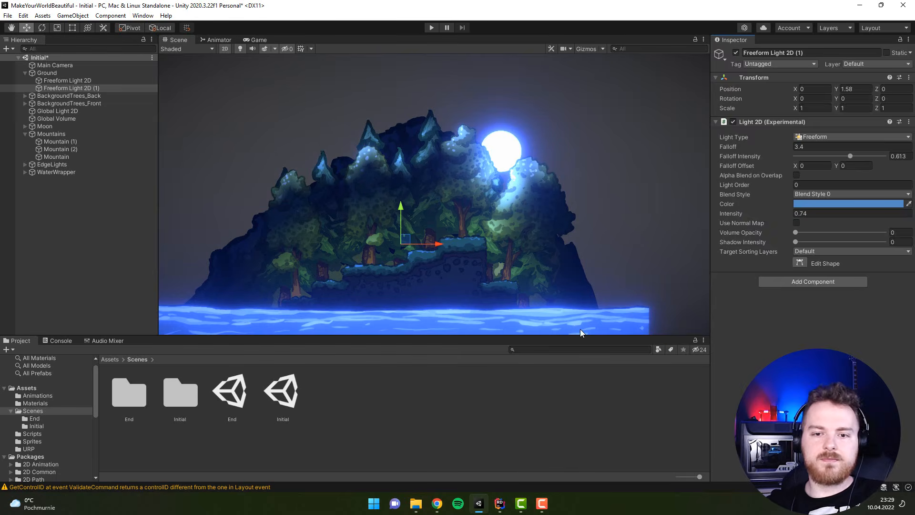
click(450, 376)
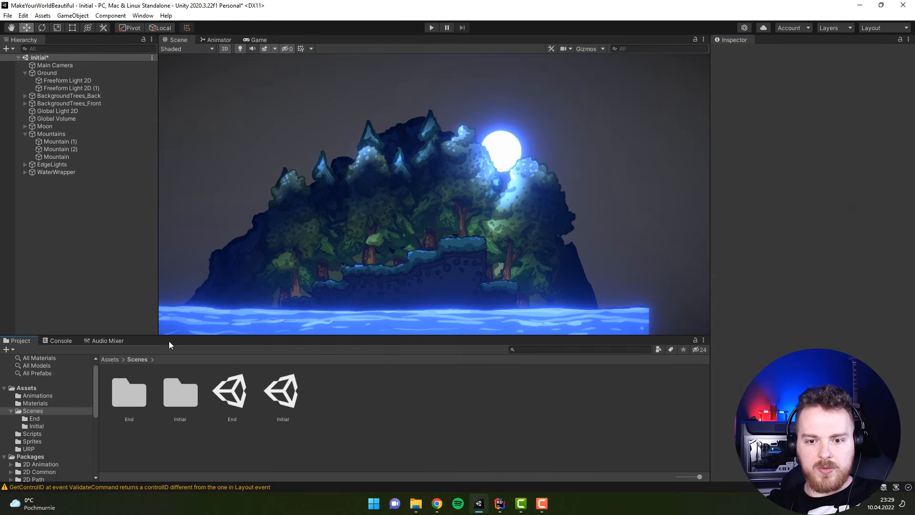
Add a 2D point light as a child of Water and place it by the island's right shore, at about X 5.94, Y 1.82.
middle_drag(194, 286, 217, 259)
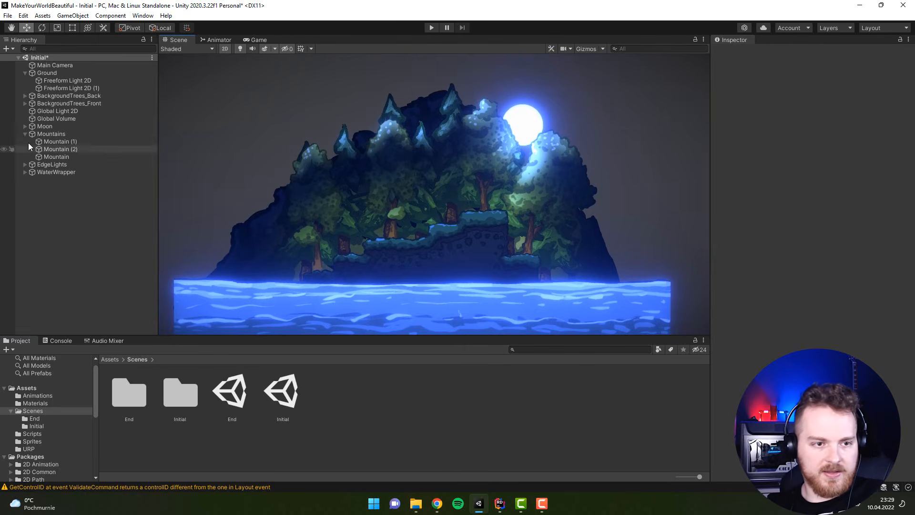
click(24, 74)
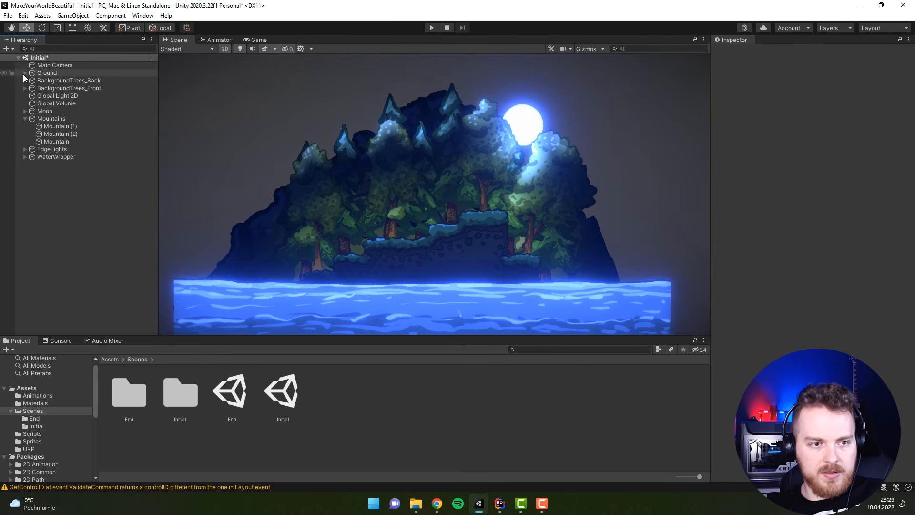
click(25, 118)
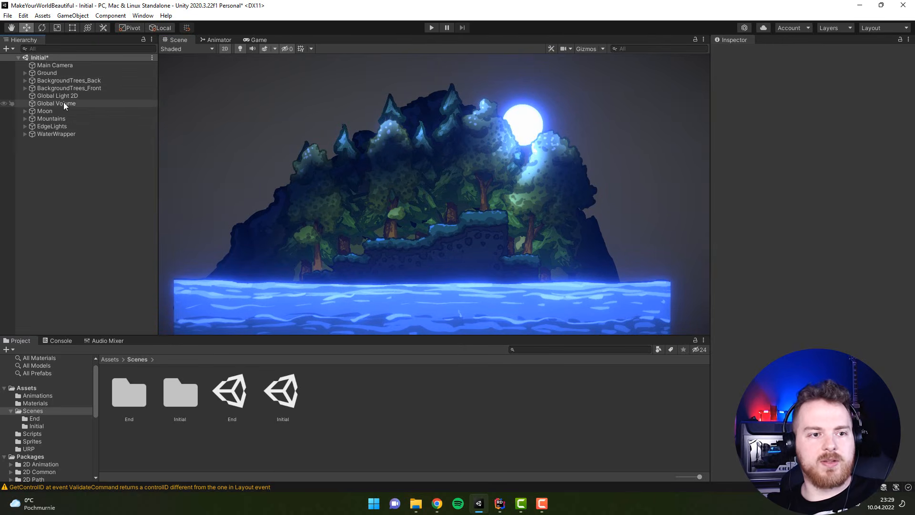
click(29, 132)
click(25, 134)
right_click(50, 142)
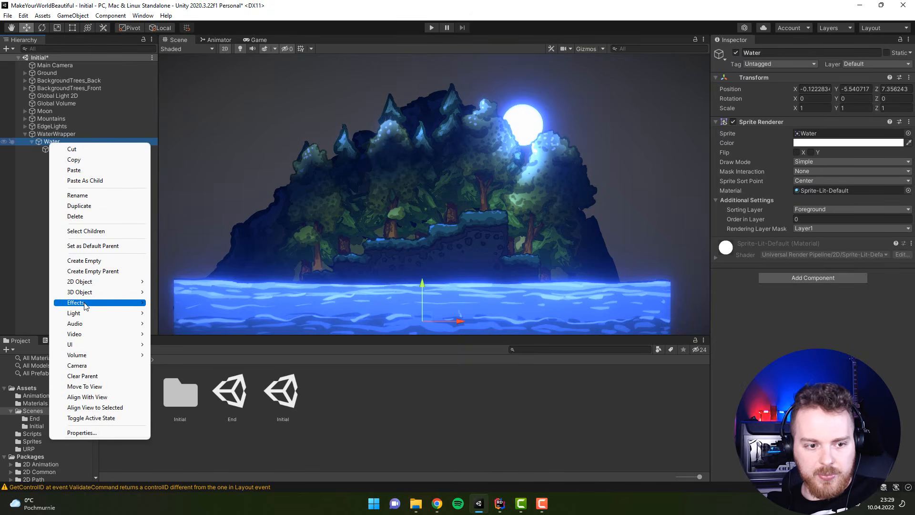
mouse_move(104, 314)
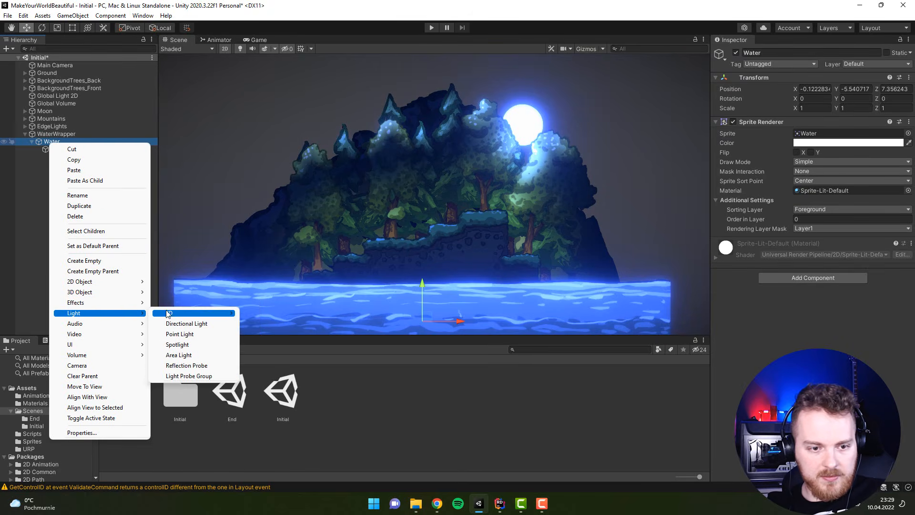
mouse_move(205, 310)
click(288, 343)
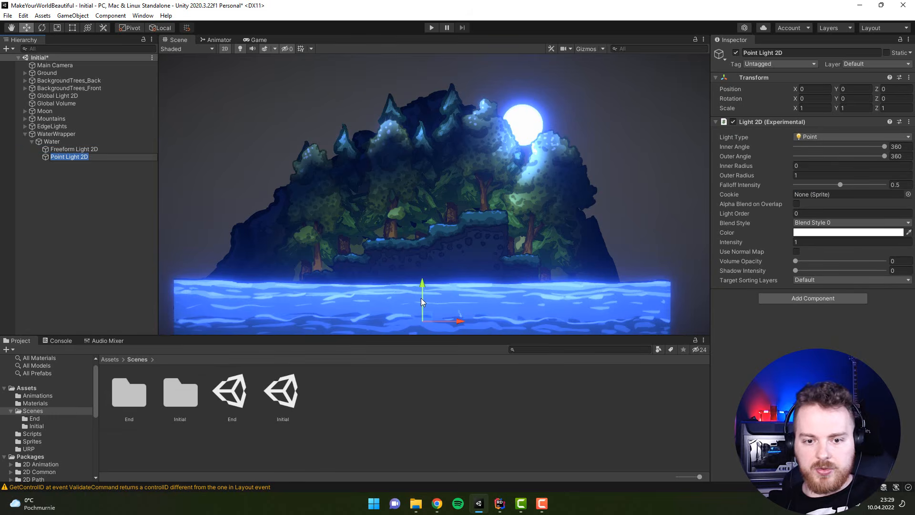
drag(421, 298, 564, 280)
Add the BackgroundBack and Background sorting layers to the point light's targets.
click(846, 280)
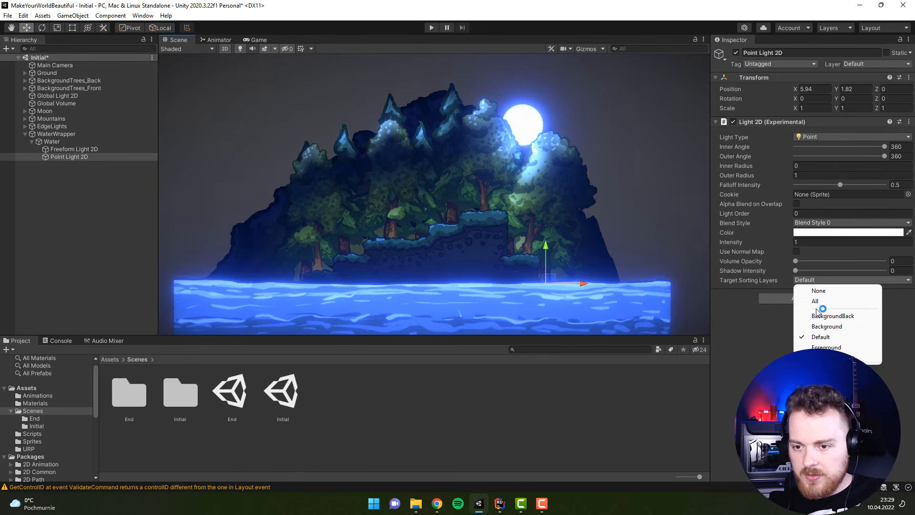
click(830, 316)
click(806, 281)
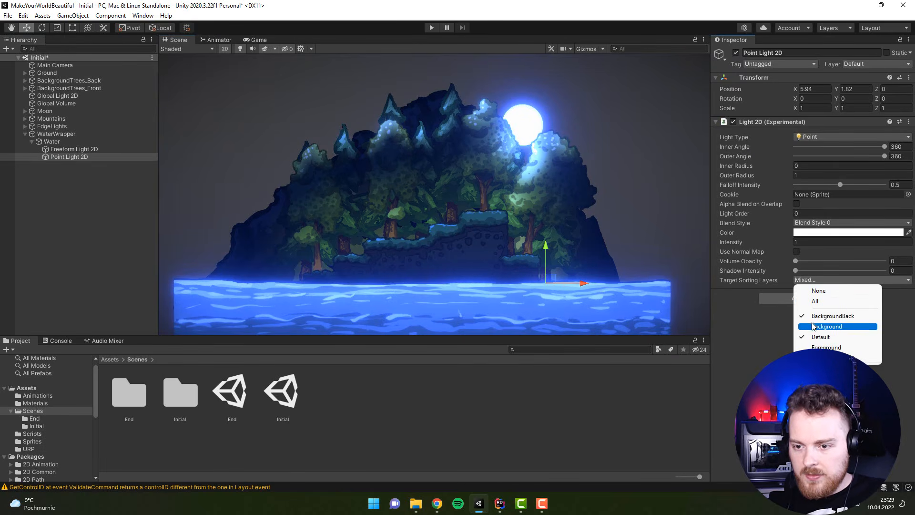
click(827, 327)
Set the point light's intensity to 3.11 and outer radius to 1.62, and shift it to X 6.42, Y 1.59.
drag(740, 242, 783, 243)
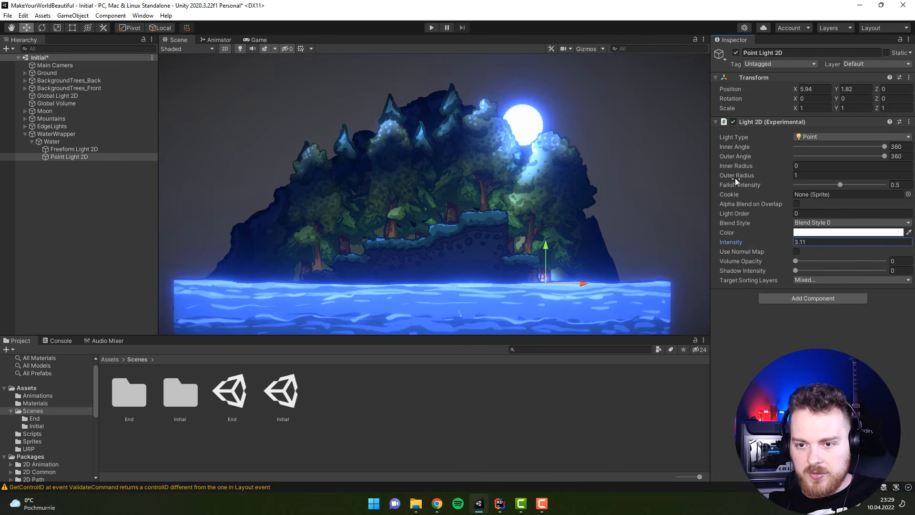
drag(736, 179, 749, 176)
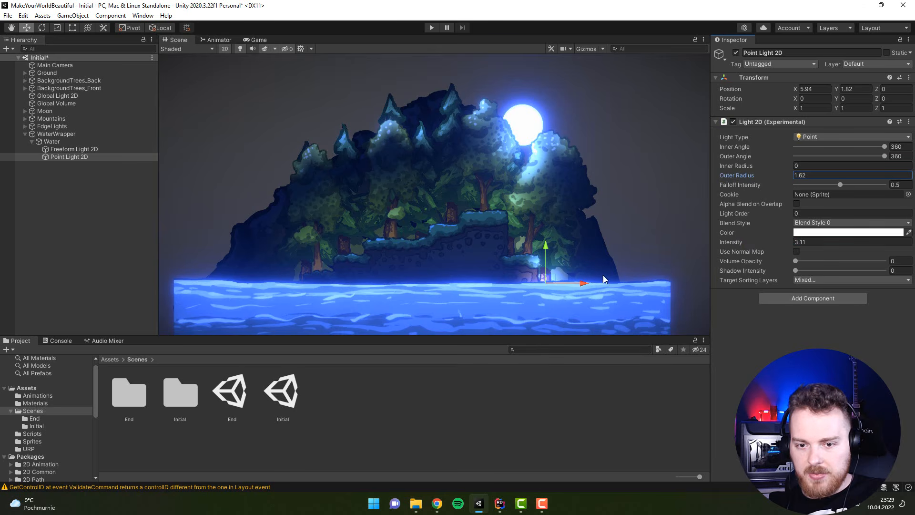
drag(579, 285, 589, 285)
drag(557, 259, 559, 262)
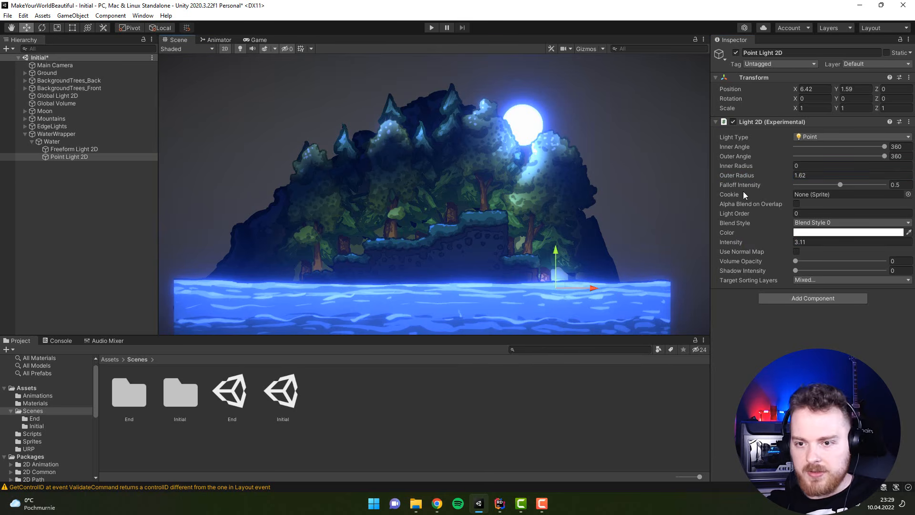
Duplicate the point light, move the copy to X 9.5 at the mountain's right foot, and set its outer radius to 2.55.
click(56, 156)
key(ctrl+d)
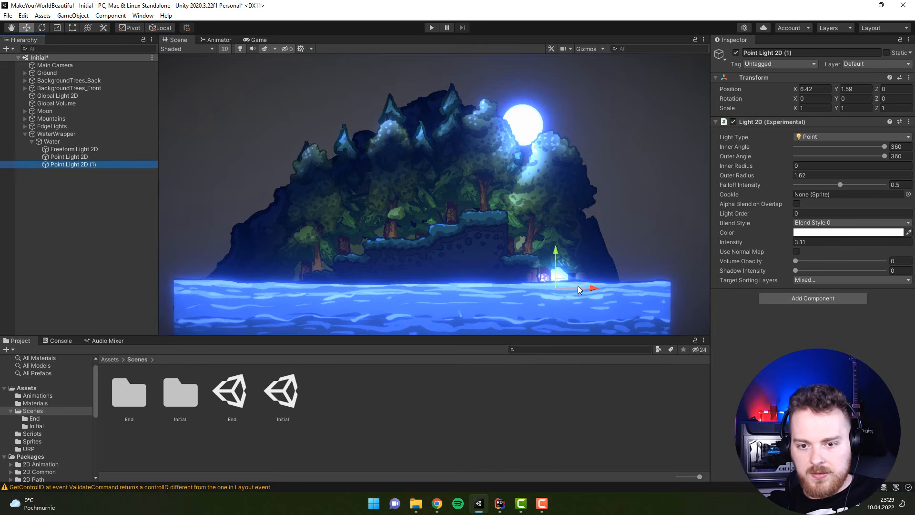
click(602, 288)
click(69, 165)
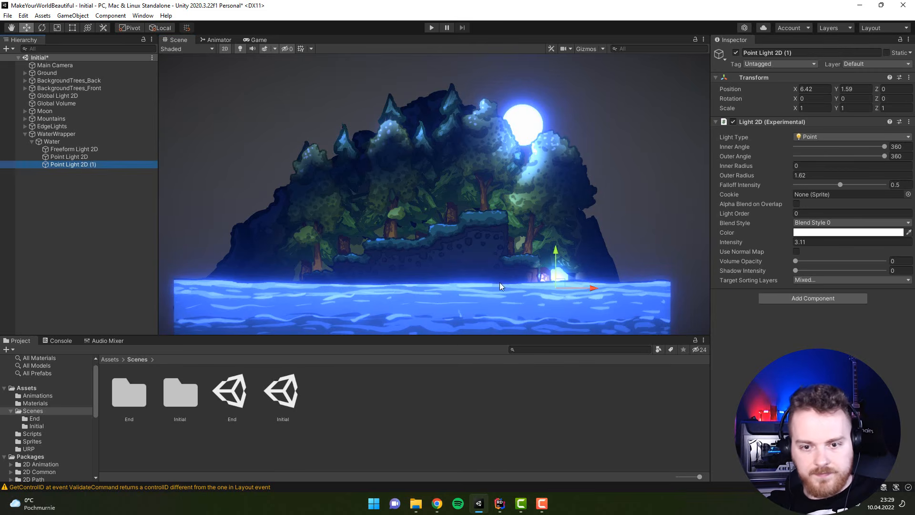
drag(583, 288, 647, 292)
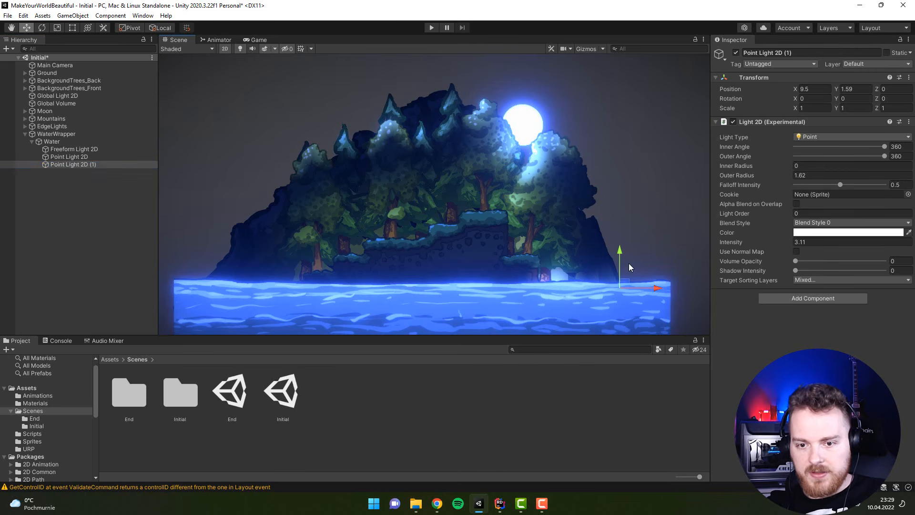
drag(728, 177, 758, 177)
Change the color of the point light at the mountain's right foot to a saturated blue.
click(809, 232)
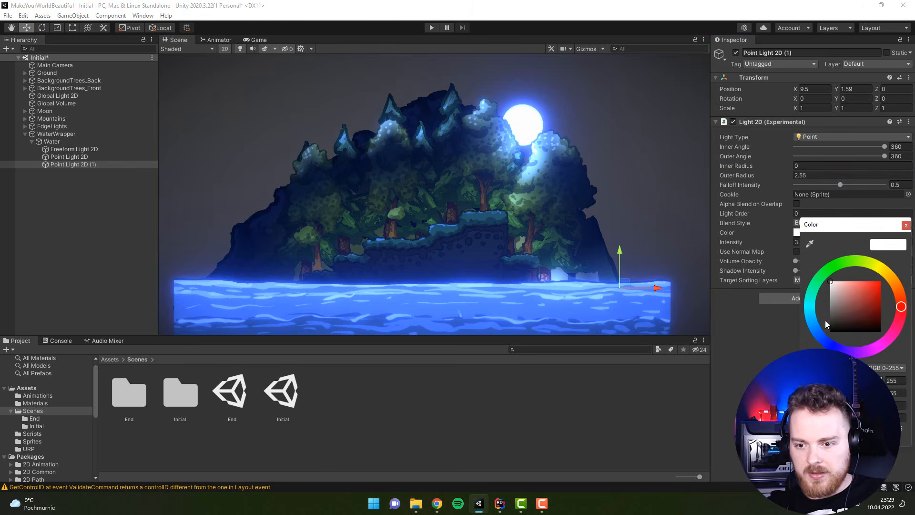
click(817, 332)
click(875, 281)
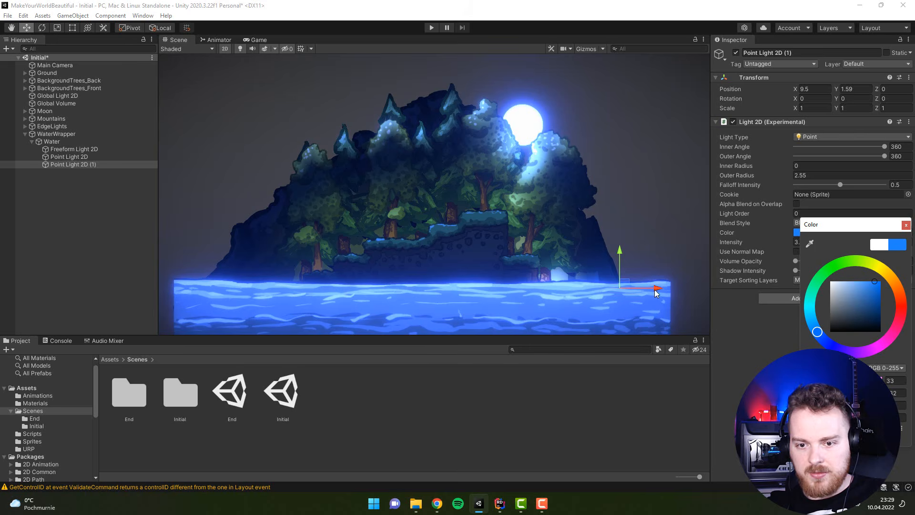
Duplicate the blue point light, place the copy at the mountain's left foot at X -9.12, and change its color to yellow.
drag(646, 288, 259, 314)
key(ctrl+d)
click(839, 232)
click(831, 269)
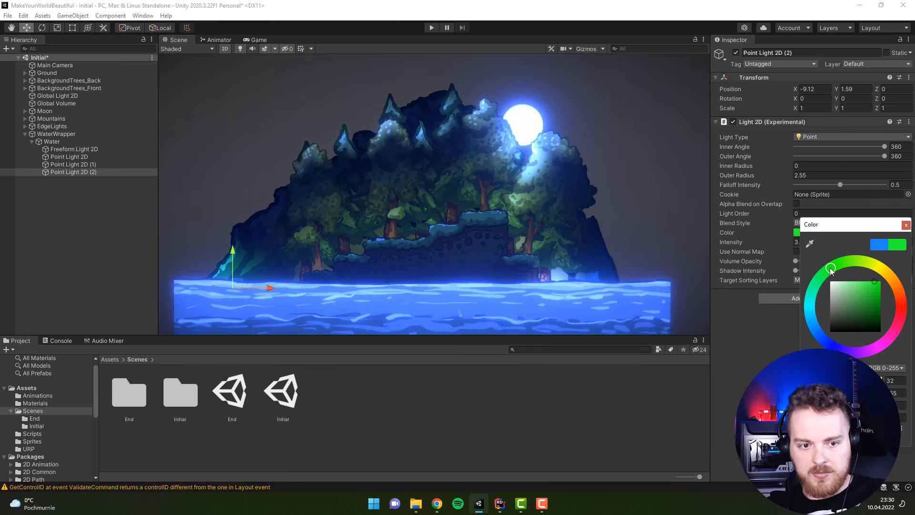
drag(829, 267, 879, 268)
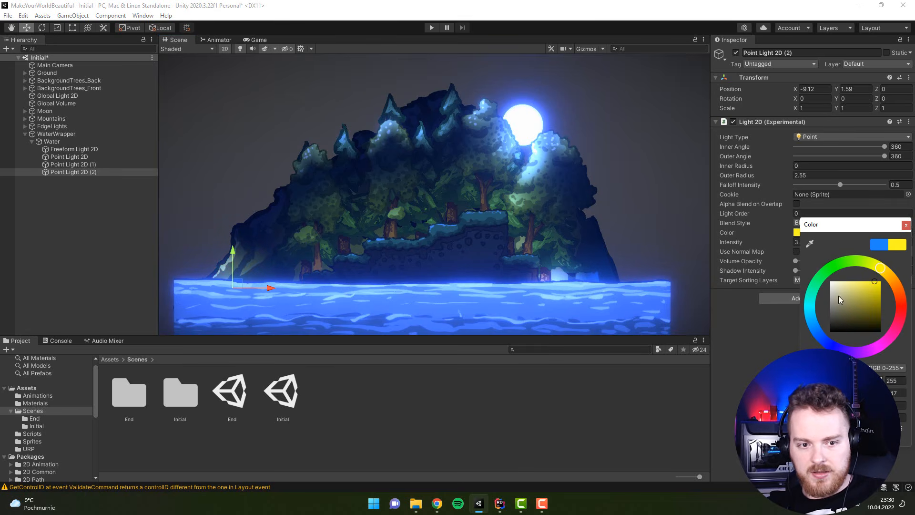
Duplicate Point Light 2D (2) under Water and move the copy to about X -6.5, Y 0.76.
click(76, 175)
key(ctrl+d)
drag(260, 290, 282, 272)
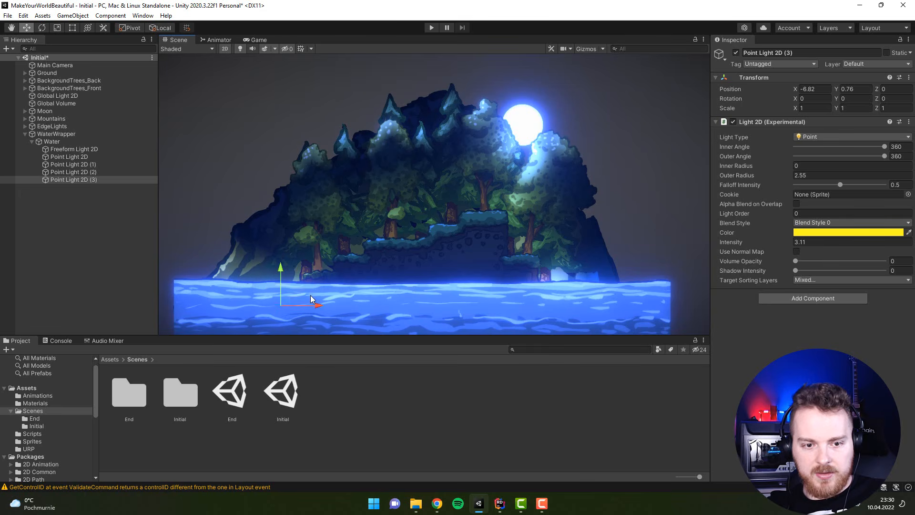
drag(313, 308, 320, 309)
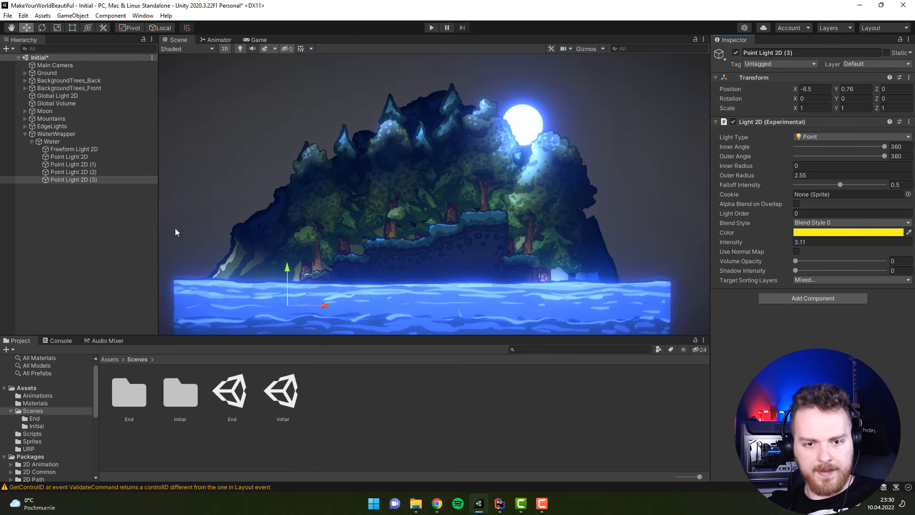
scroll(239, 217, up, 3)
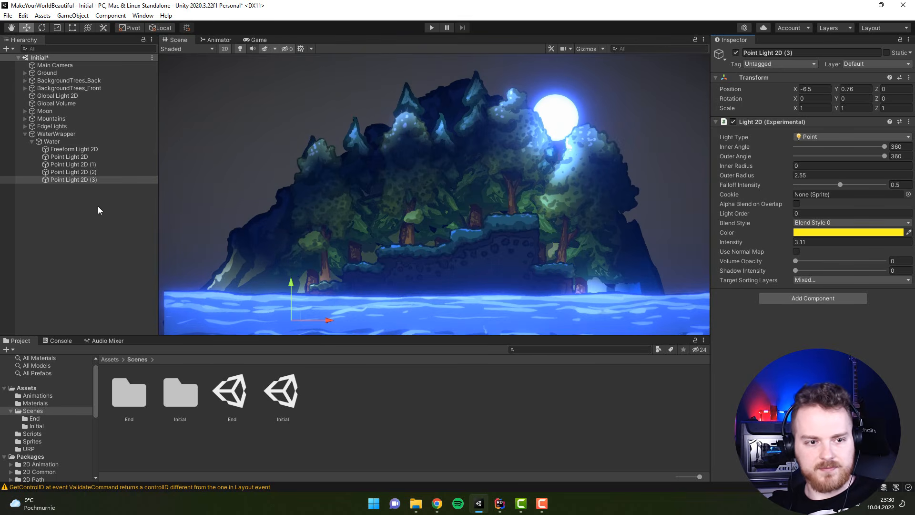
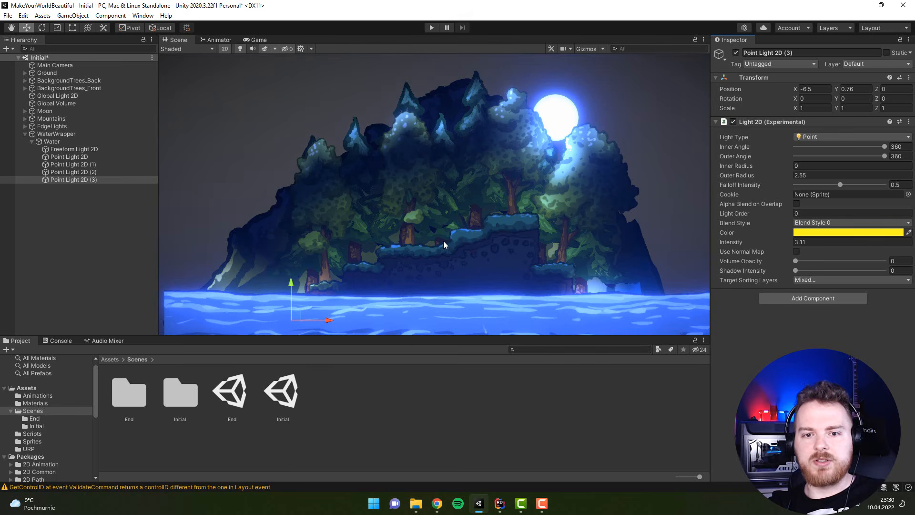
scroll(447, 241, down, 2)
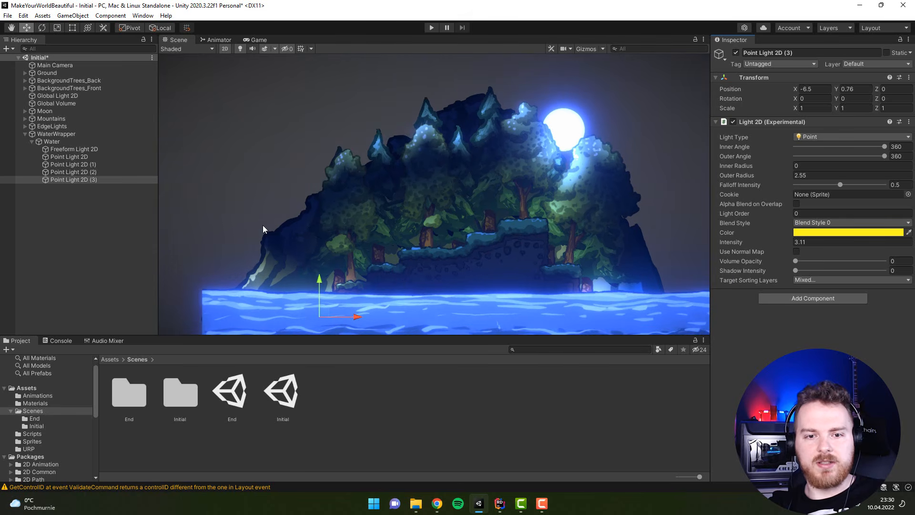
Set the intensity of Ground's first Freeform Light 2D to 0.8 and limit its target sorting layers to Background.
click(40, 96)
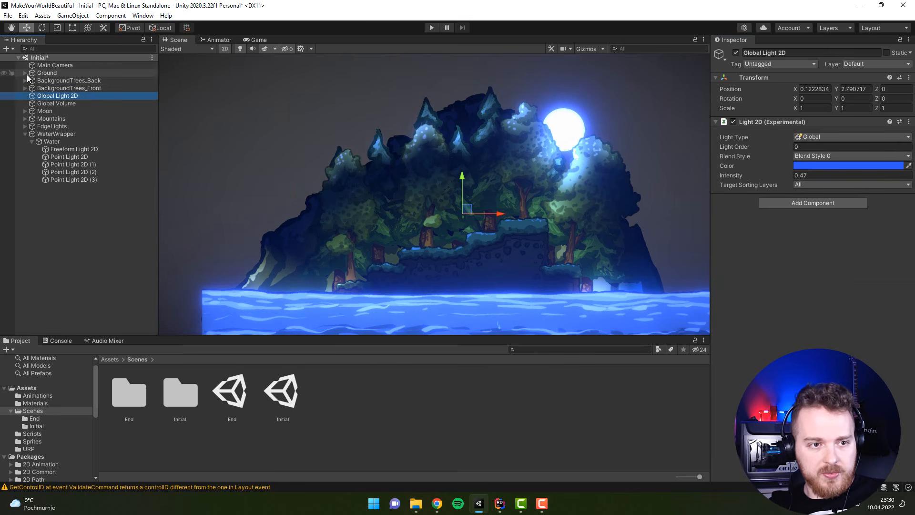
click(25, 73)
click(53, 81)
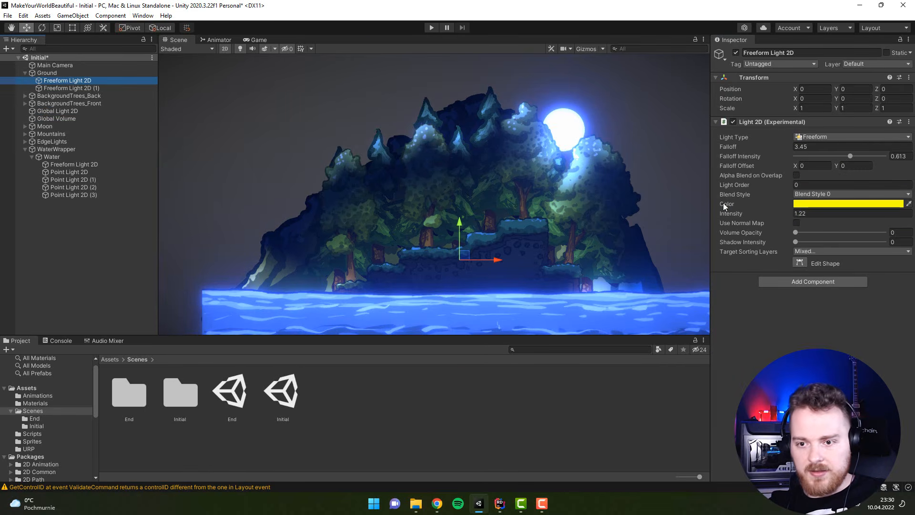
drag(780, 214, 772, 215)
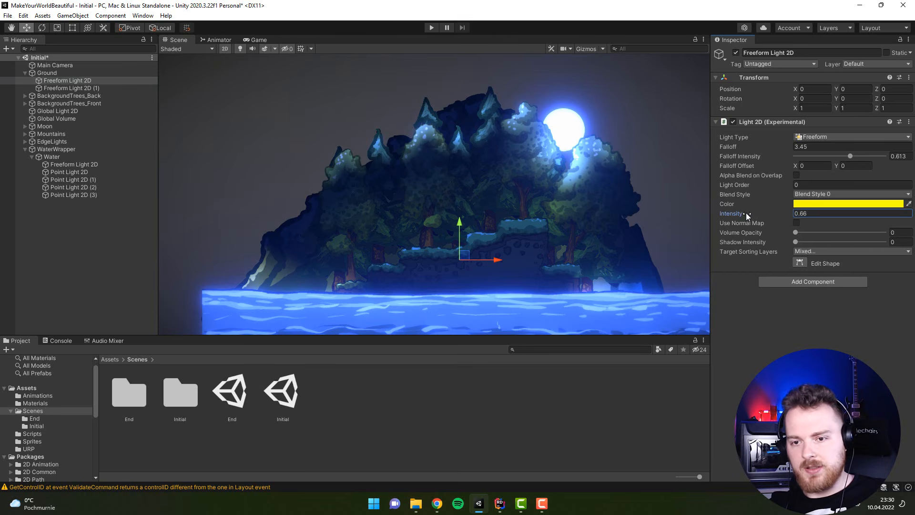
drag(745, 212, 751, 212)
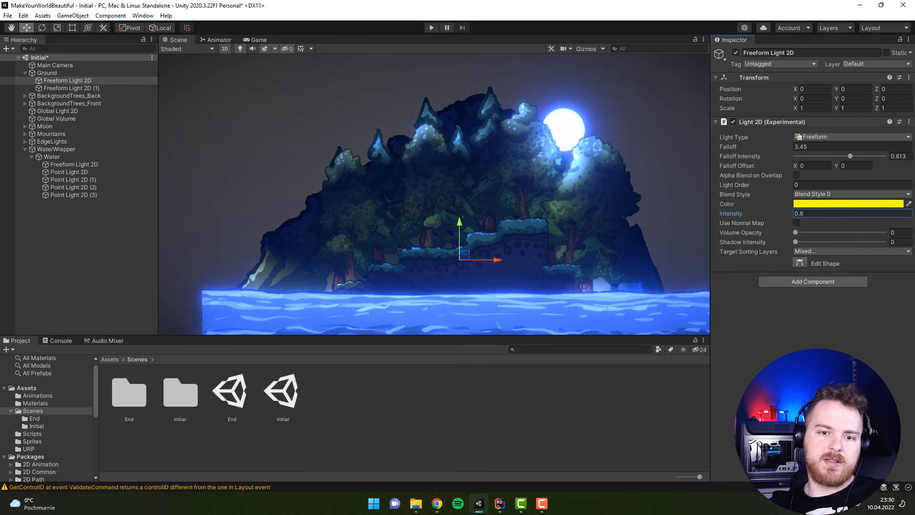
click(805, 251)
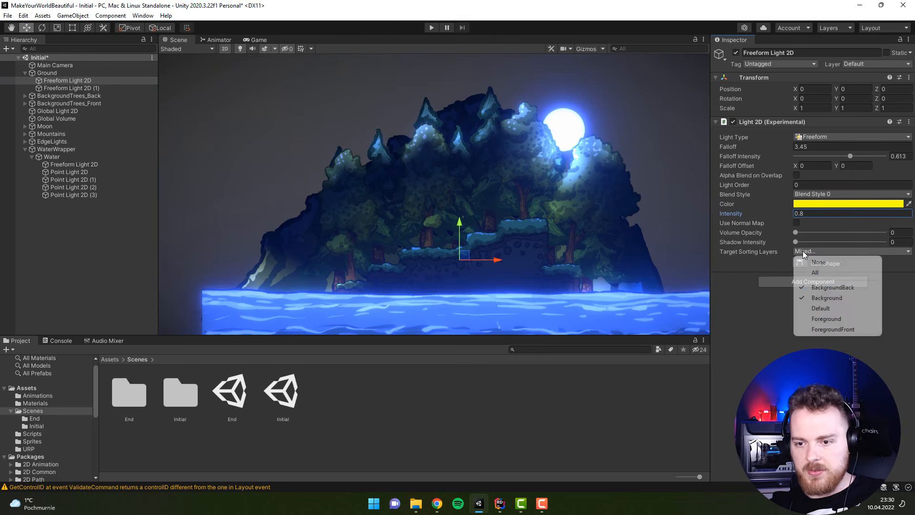
click(811, 288)
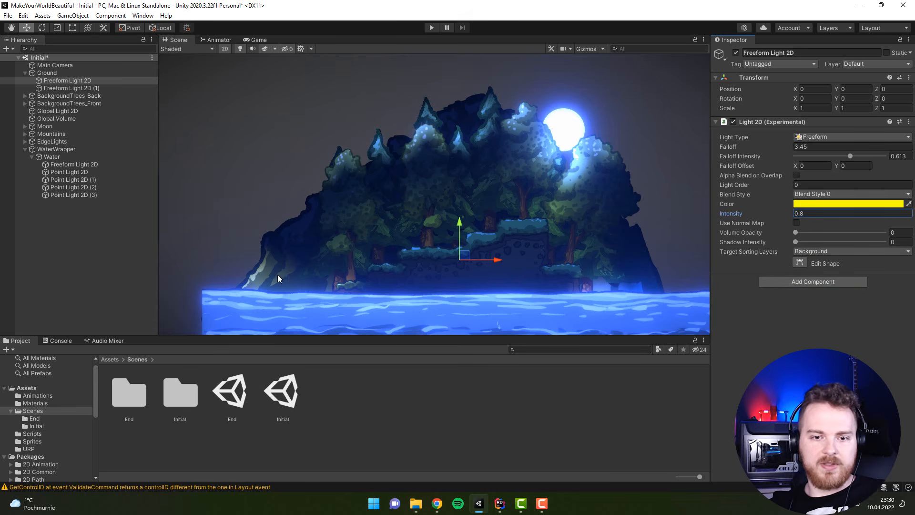
Set the Ground freeform light's intensity to 1.03 and save the scene.
drag(733, 213, 737, 215)
click(722, 466)
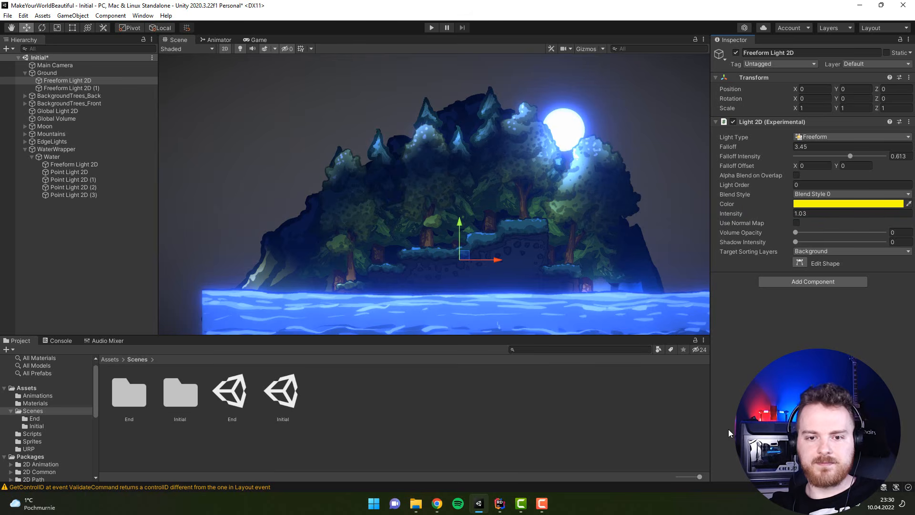
key(ctrl+s)
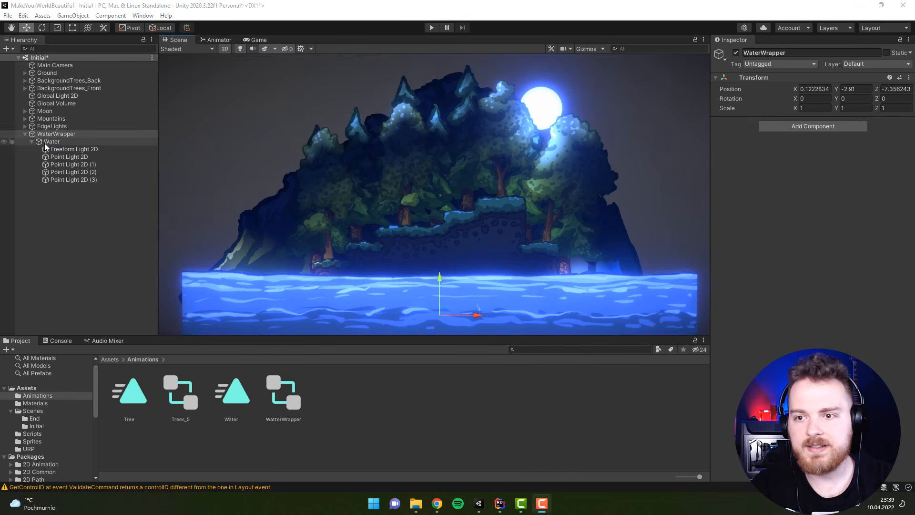
Create a new animation clip named Water1 for the WaterWrapper object, saved in the Animations folder.
click(46, 142)
click(41, 135)
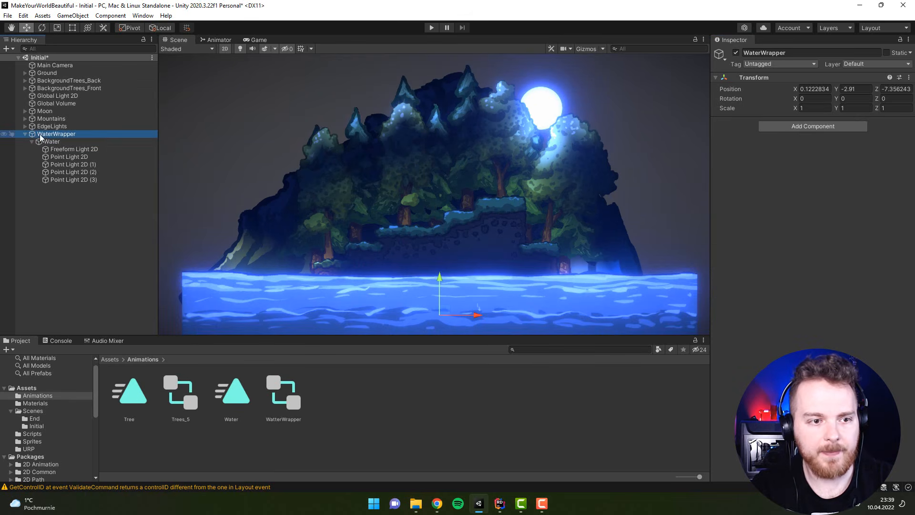
click(138, 16)
mouse_move(215, 183)
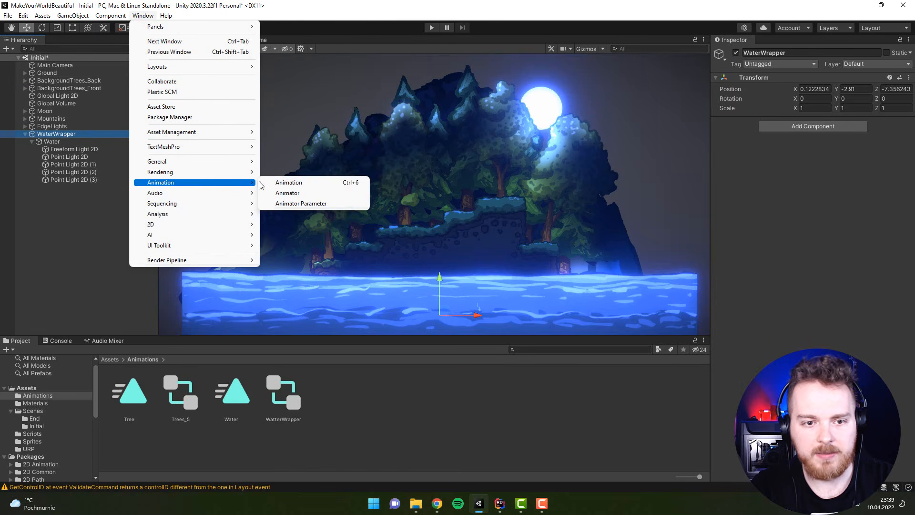
click(281, 183)
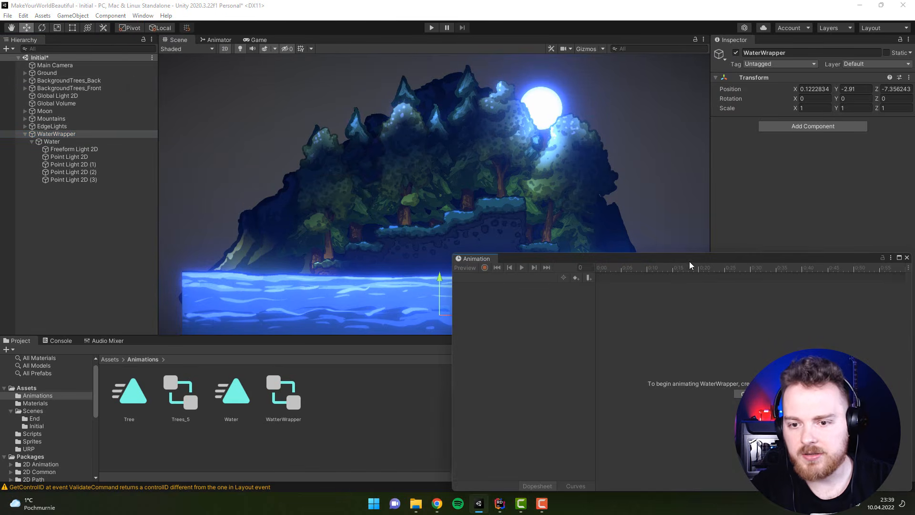
drag(688, 259, 639, 188)
click(701, 324)
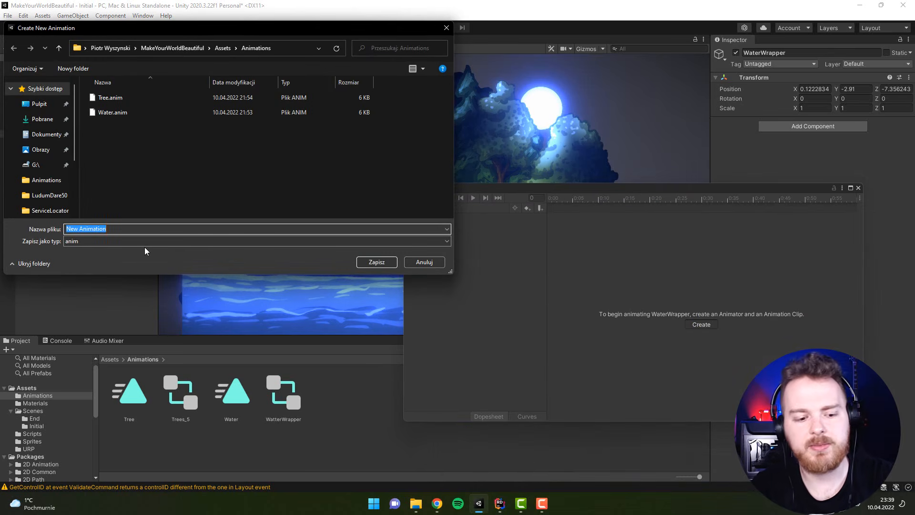
text(Water1)
key(Return)
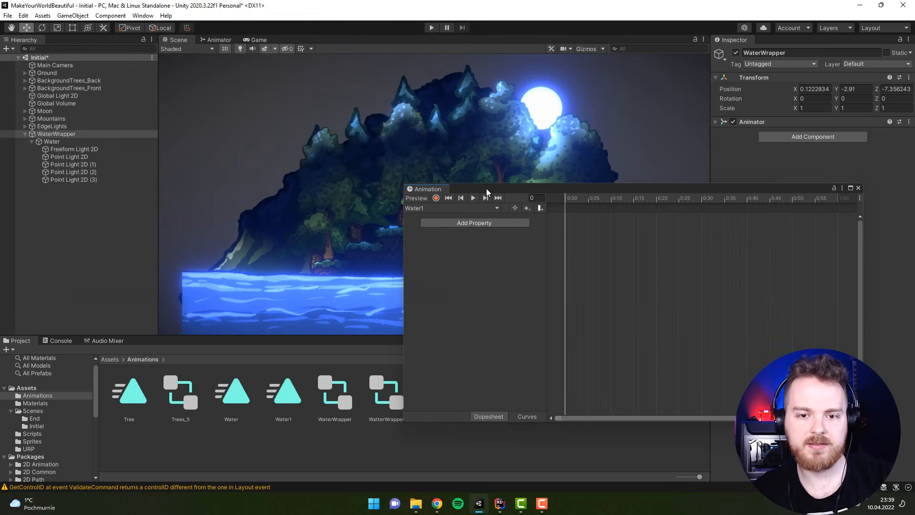
Enable keyframe recording in the Water1 clip and key the Water object's Y position at 0.1 on frame 0.
drag(486, 188, 537, 239)
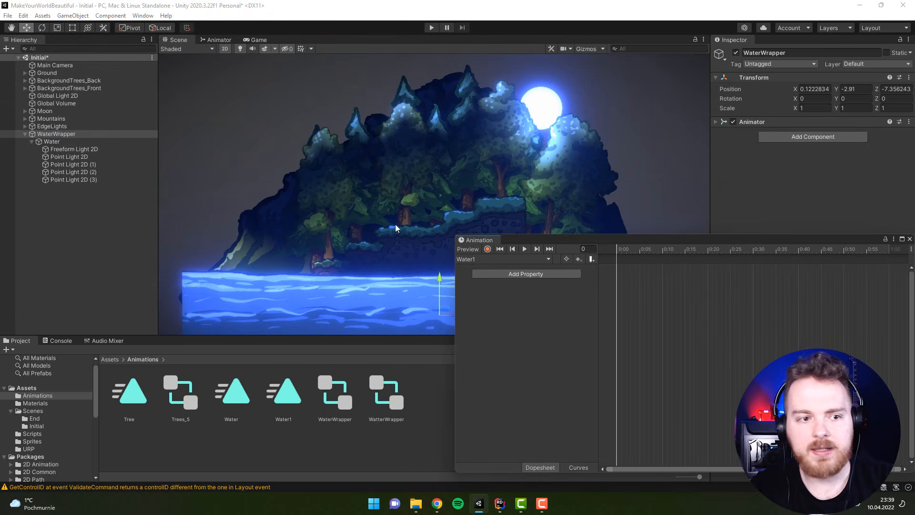
click(40, 136)
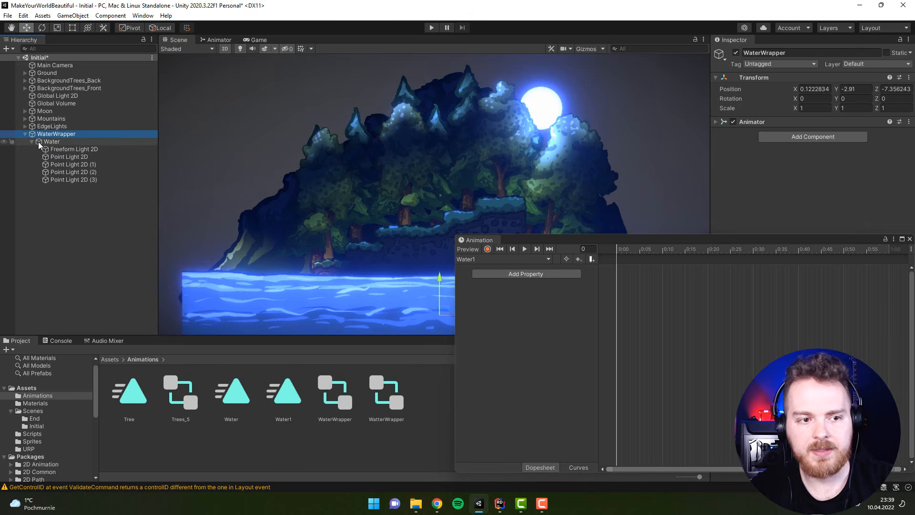
click(41, 141)
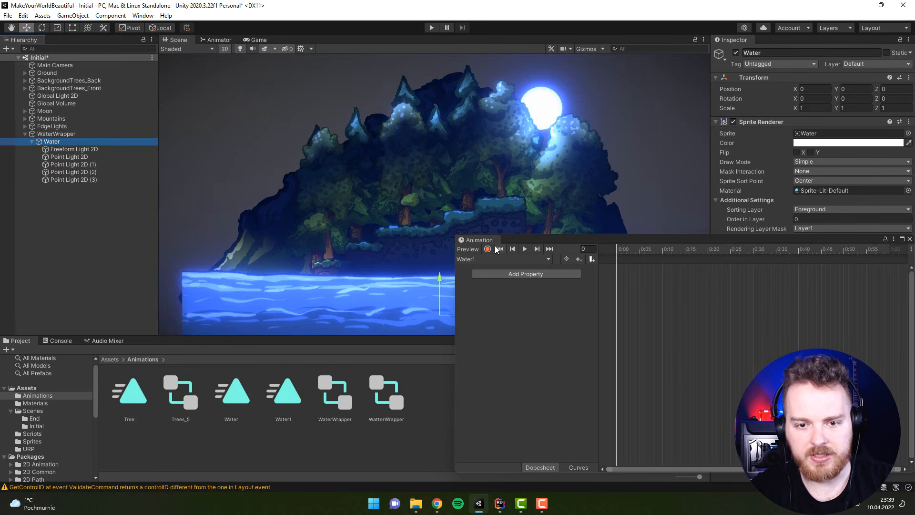
drag(512, 243, 577, 255)
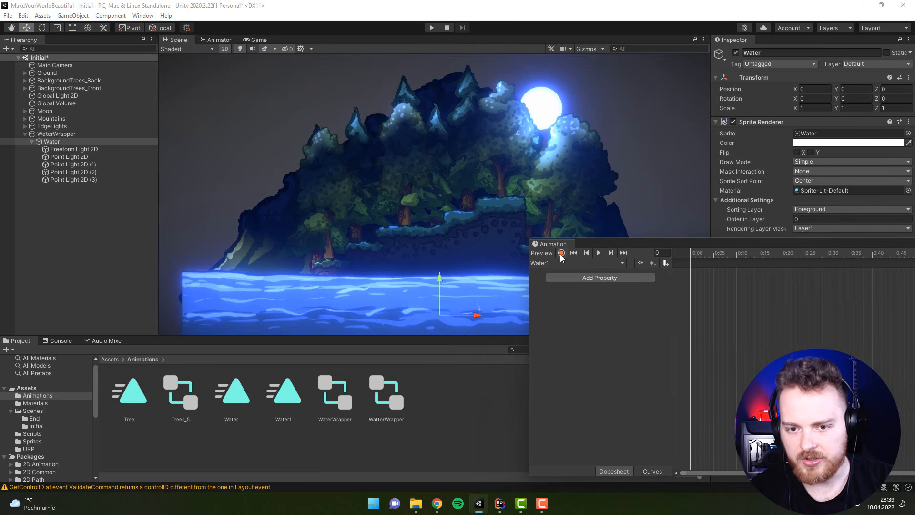
click(561, 253)
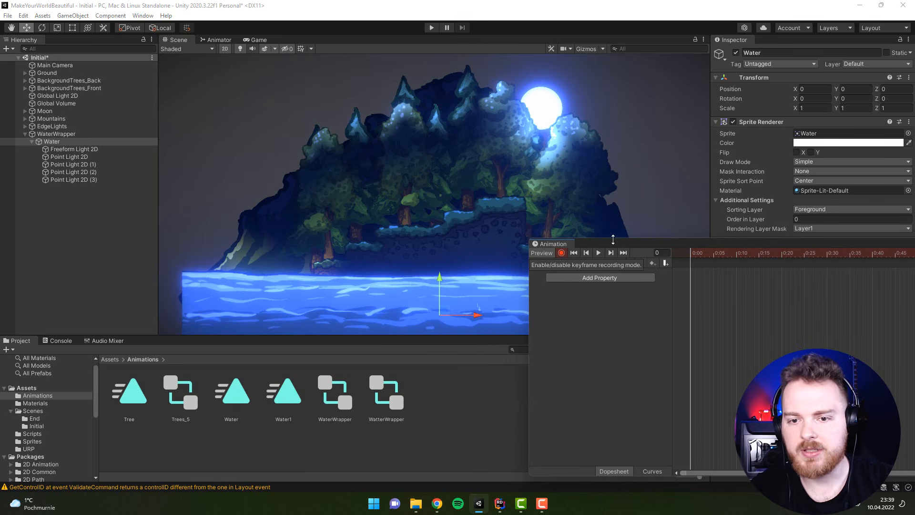
drag(613, 240, 615, 245)
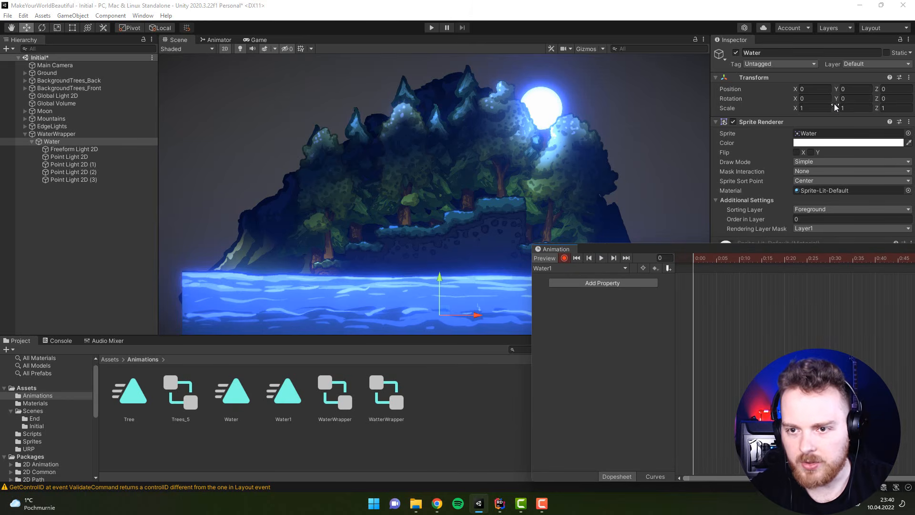
click(848, 90)
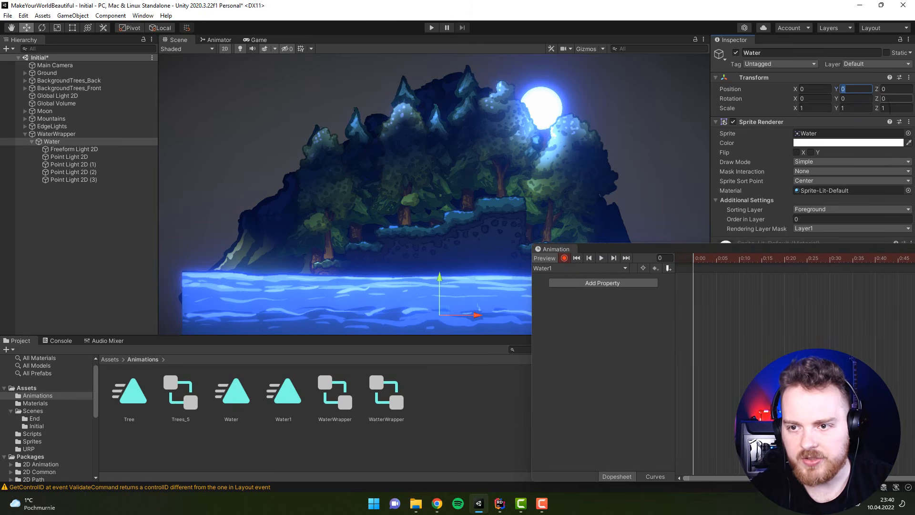
text(0,1)
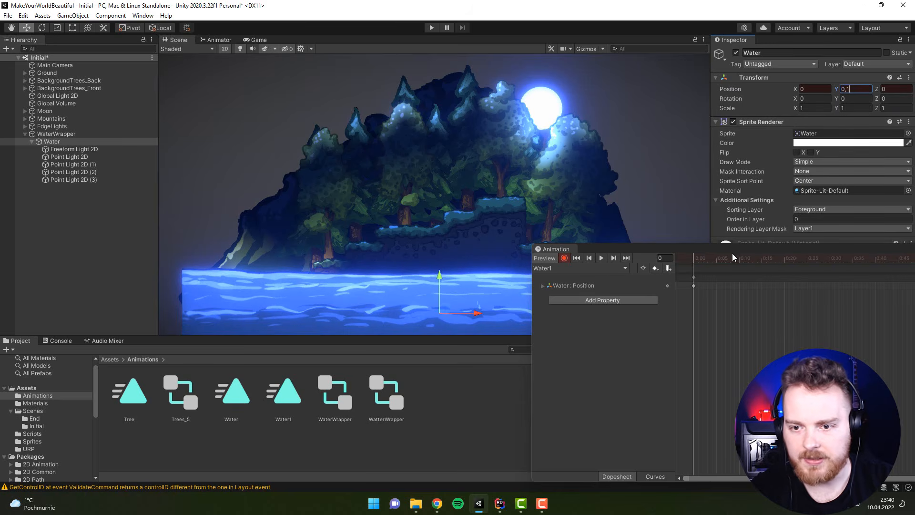
Key the Water object's Y position at -0.1 on frame 30.
drag(731, 250, 760, 260)
click(851, 89)
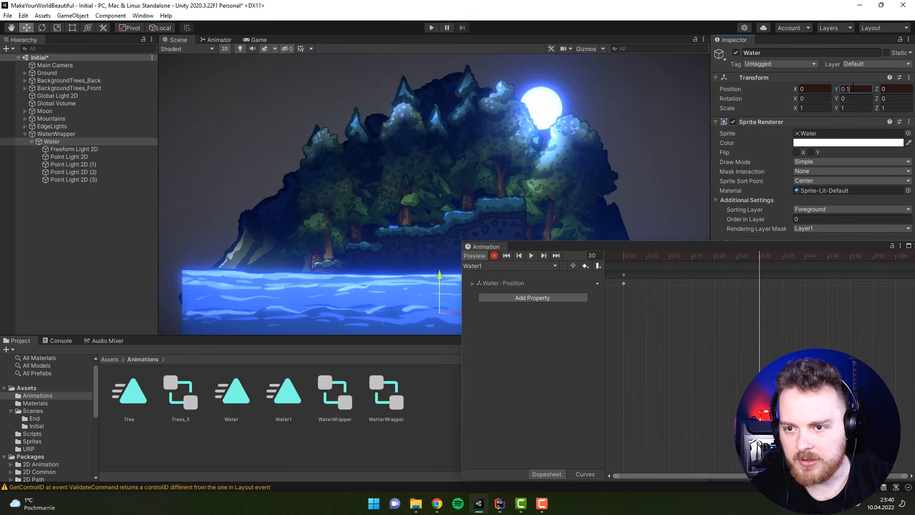
text(-0,1)
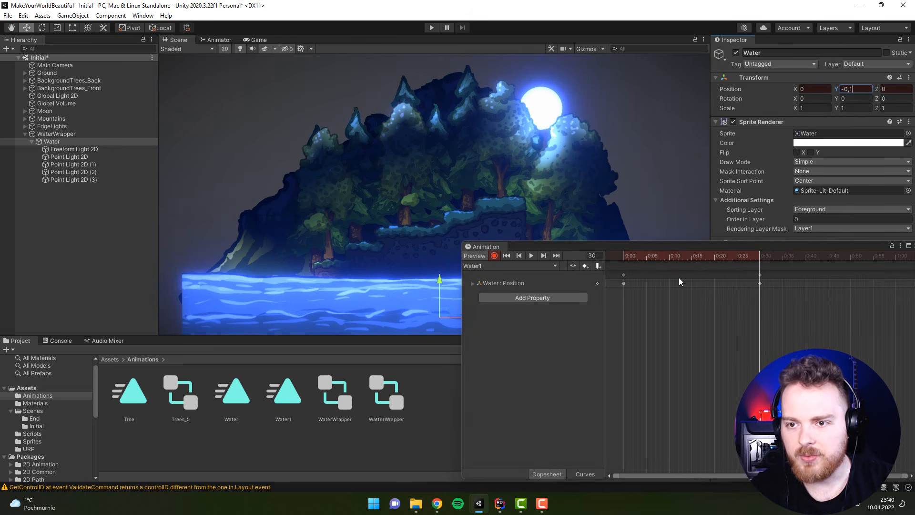
Copy the Water position keyframe from frame 0 to frame 60.
drag(641, 277, 599, 314)
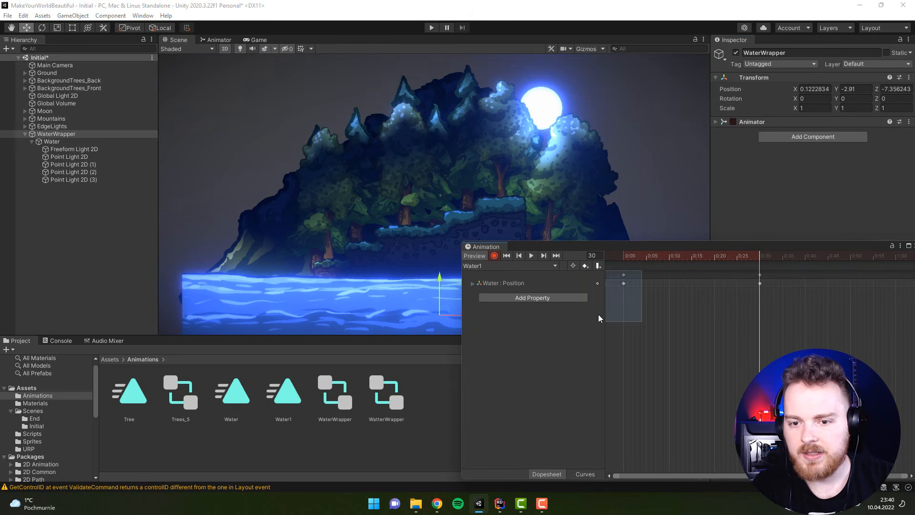
click(896, 259)
key(ctrl+v)
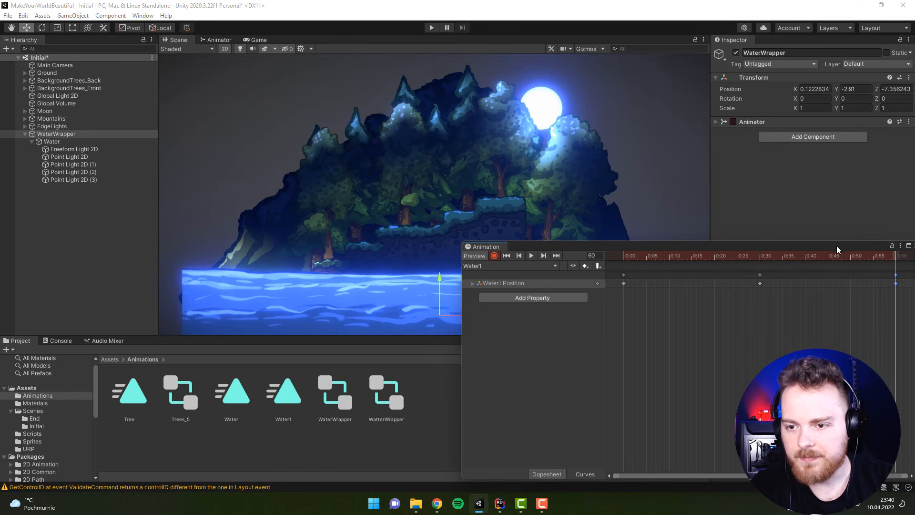
Stretch all Water position keyframes so the clip ends at about 5:00, and preview the slower motion.
drag(837, 246, 705, 220)
scroll(716, 284, down, 8)
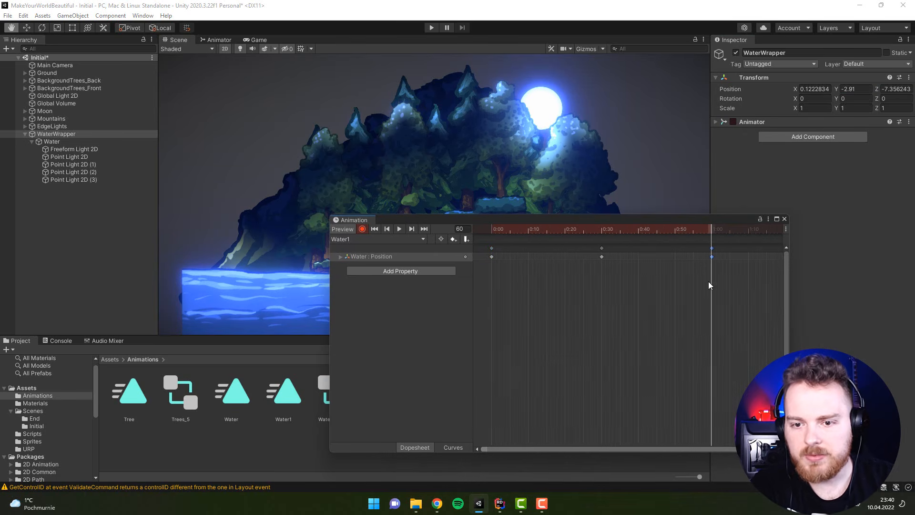
scroll(706, 280, down, 3)
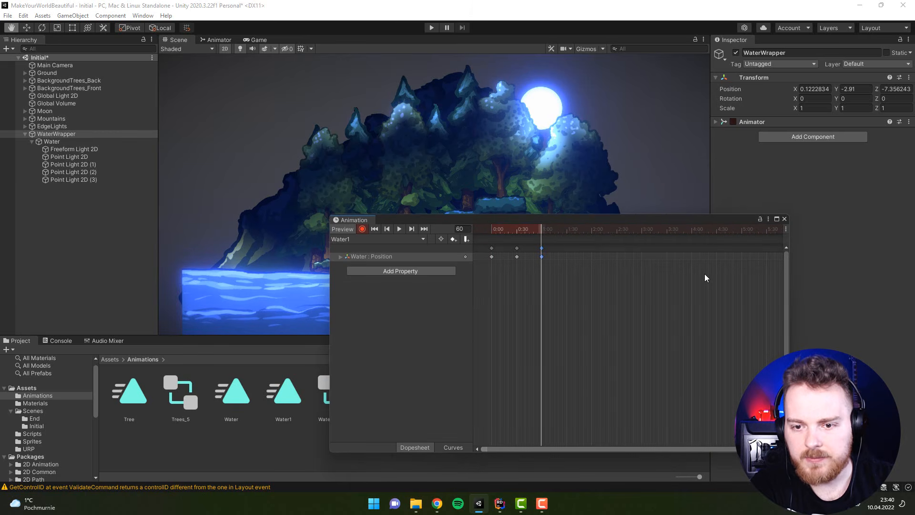
scroll(704, 273, down, 1)
key(w)
drag(677, 286, 453, 220)
drag(547, 260, 725, 257)
drag(696, 220, 912, 207)
key(space)
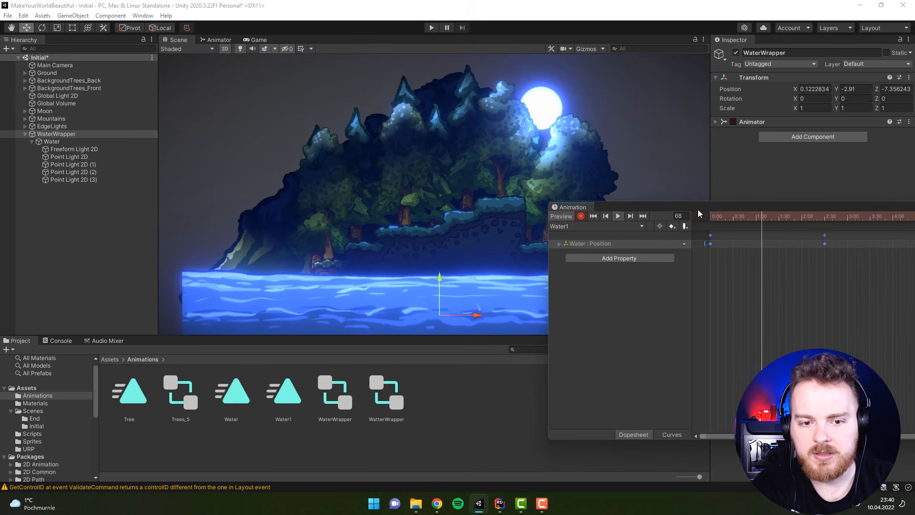
Stretch the Water position keyframes so the clip ends at 8:00.
drag(697, 209, 414, 210)
scroll(572, 290, down, 3)
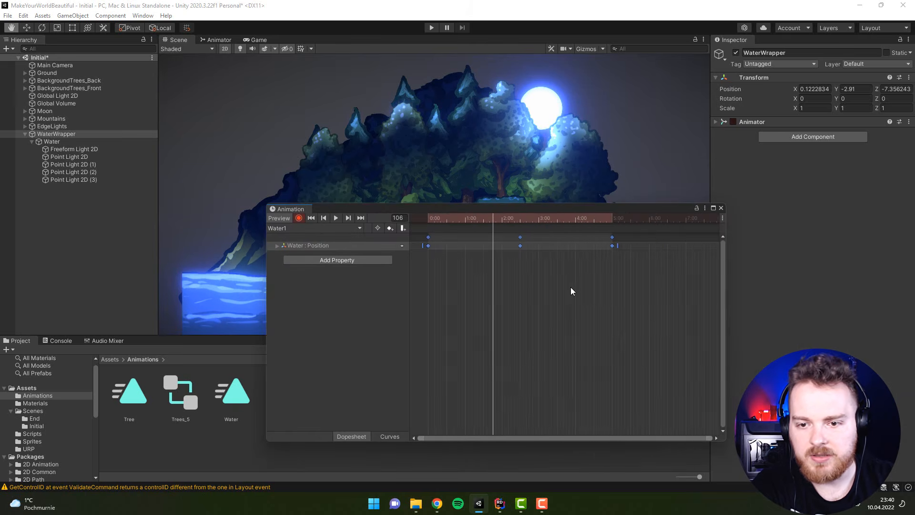
drag(584, 246, 674, 251)
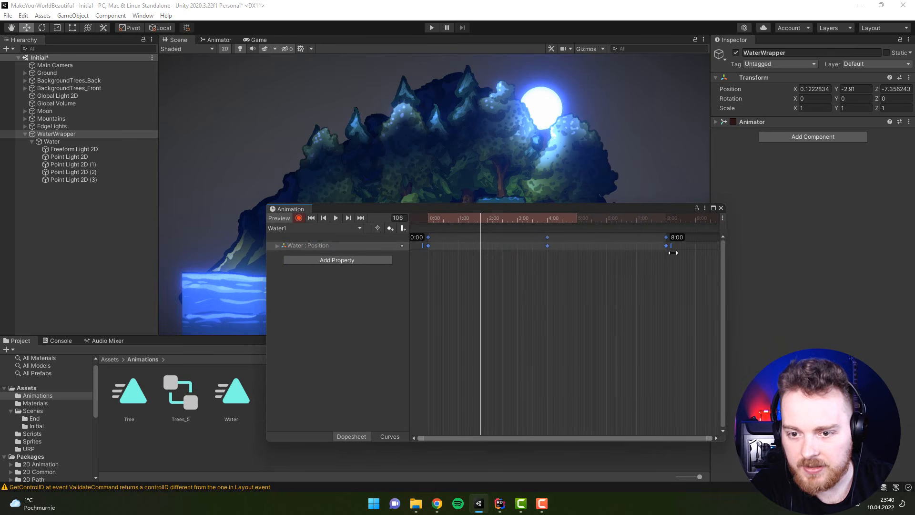
Preview the slowed Water1 animation in the scene and close the Animation window.
drag(387, 210, 470, 212)
key(space)
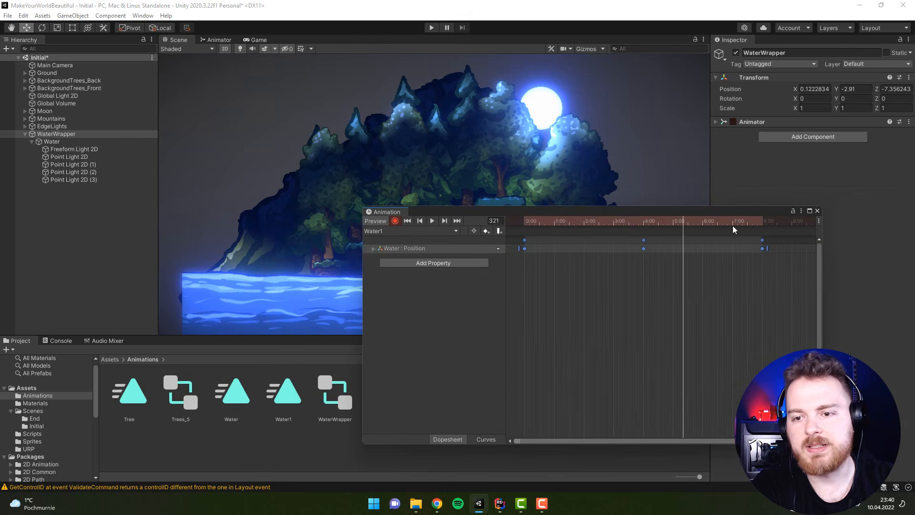
click(817, 211)
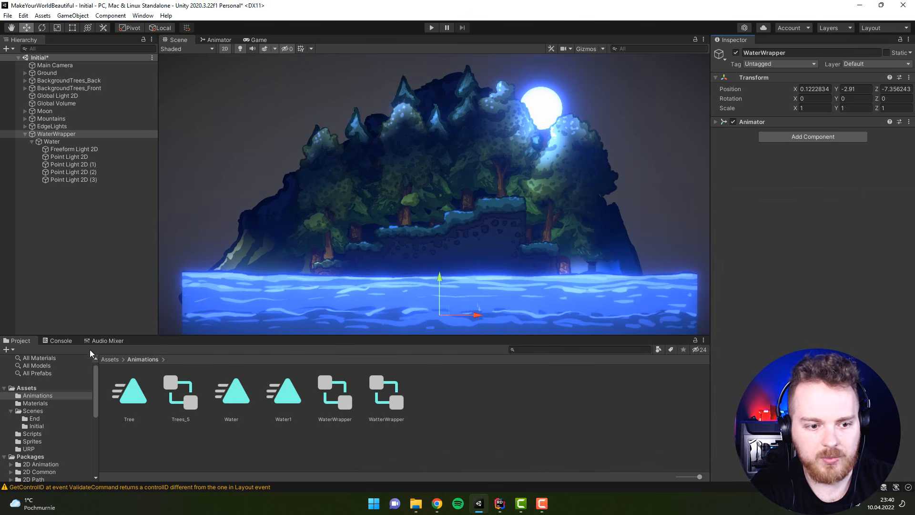
Create an animation clip named Tree1 for Trees_3 in the BackgroundTrees_Front group.
click(25, 89)
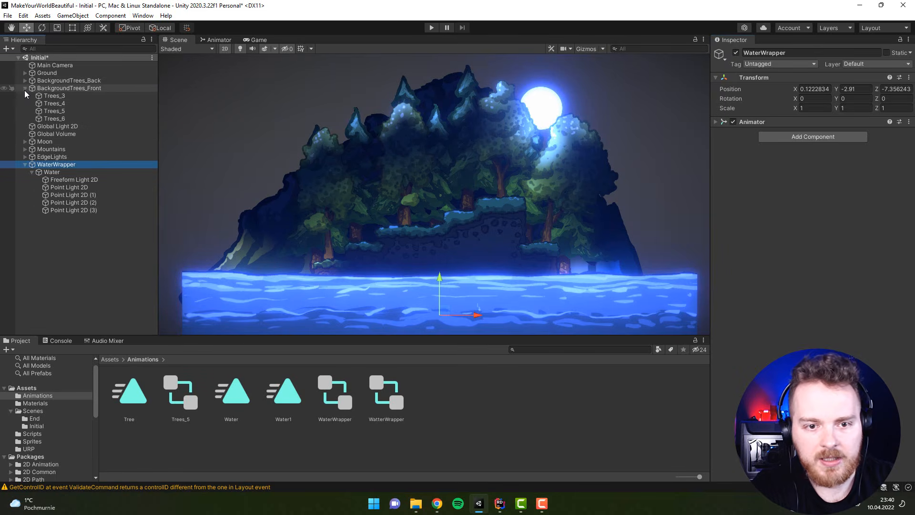
click(50, 95)
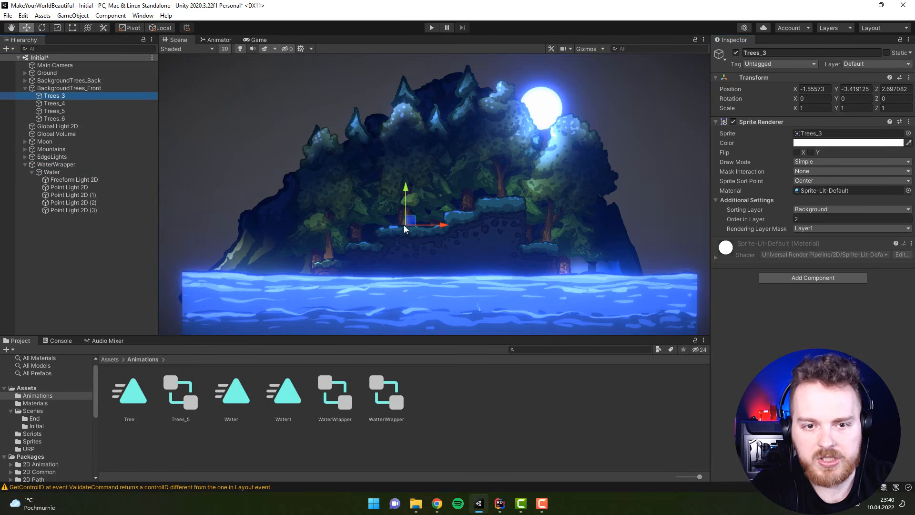
click(143, 16)
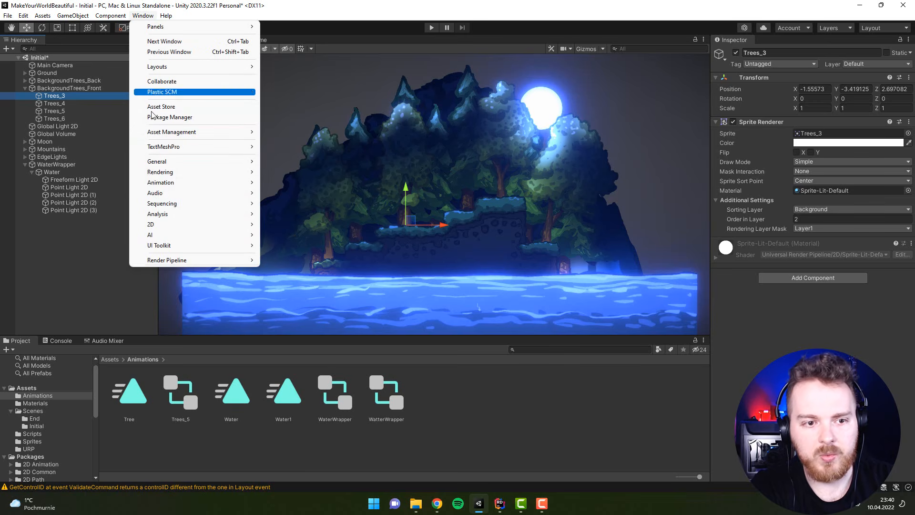
mouse_move(160, 184)
click(308, 184)
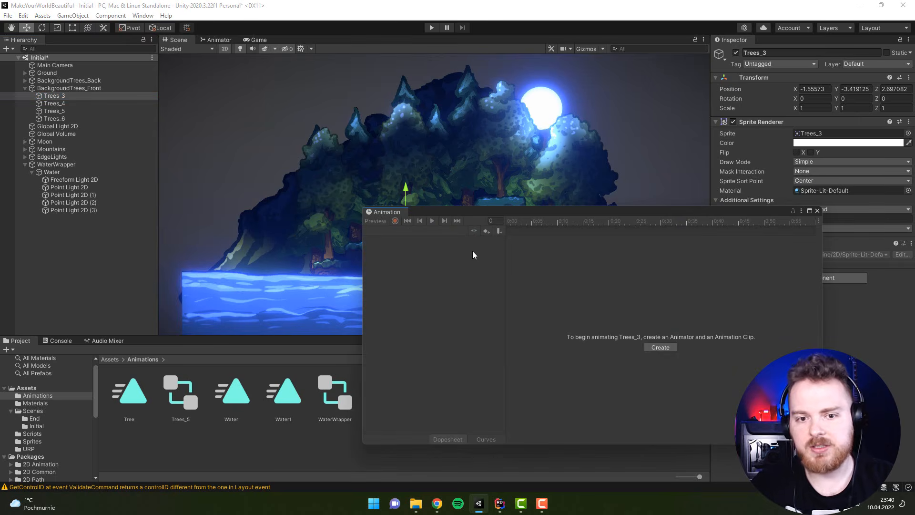
click(660, 348)
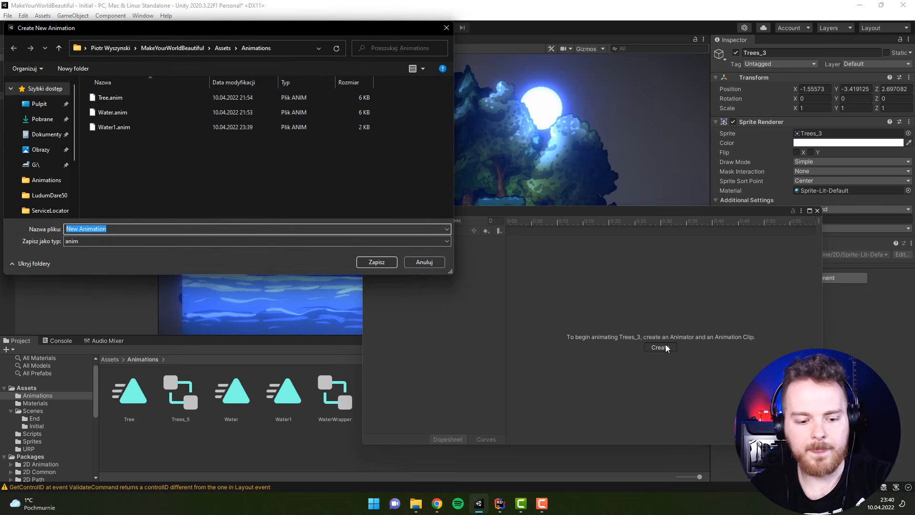
text(Tree1)
key(Return)
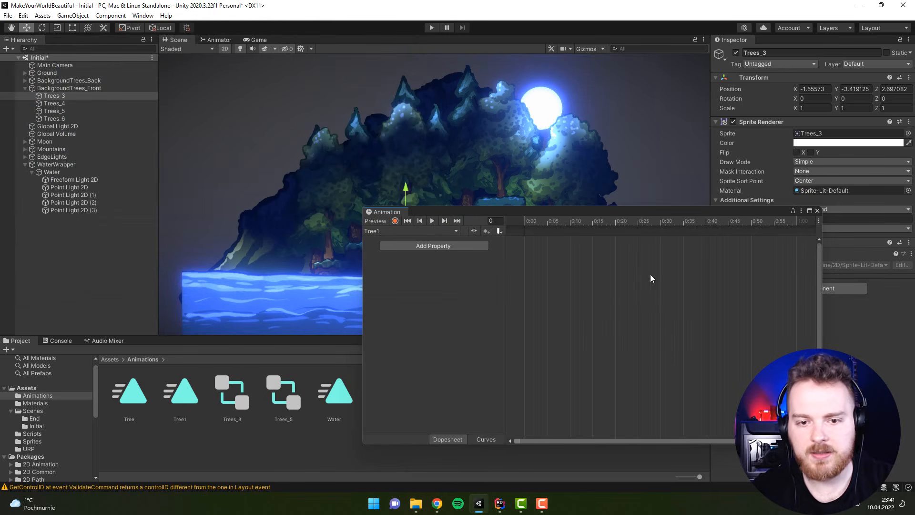
Start recording the Tree1 clip and key the Trees_3 Z rotation at 1 on frame 0.
drag(619, 217, 644, 275)
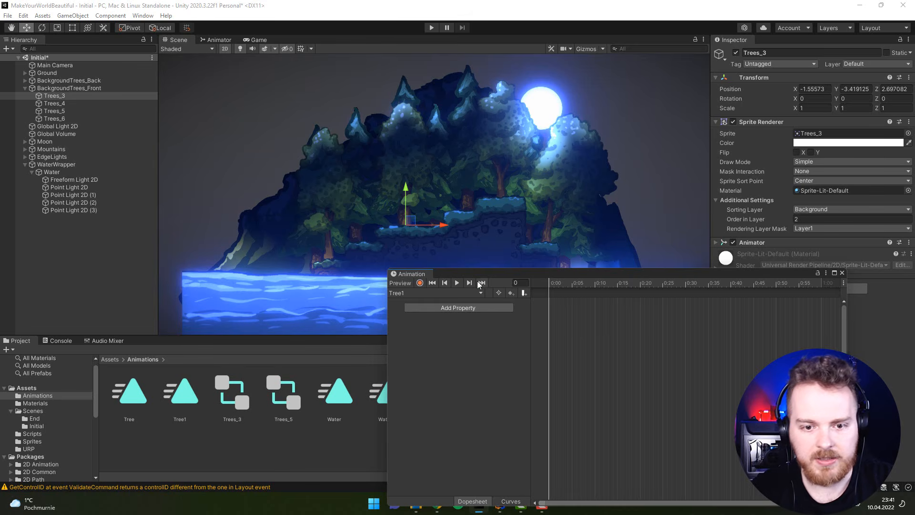
click(419, 283)
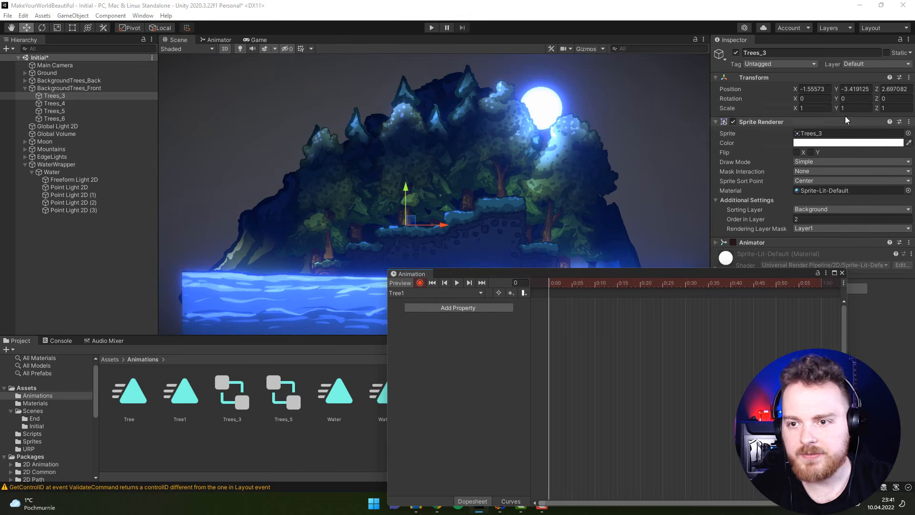
drag(538, 278, 553, 263)
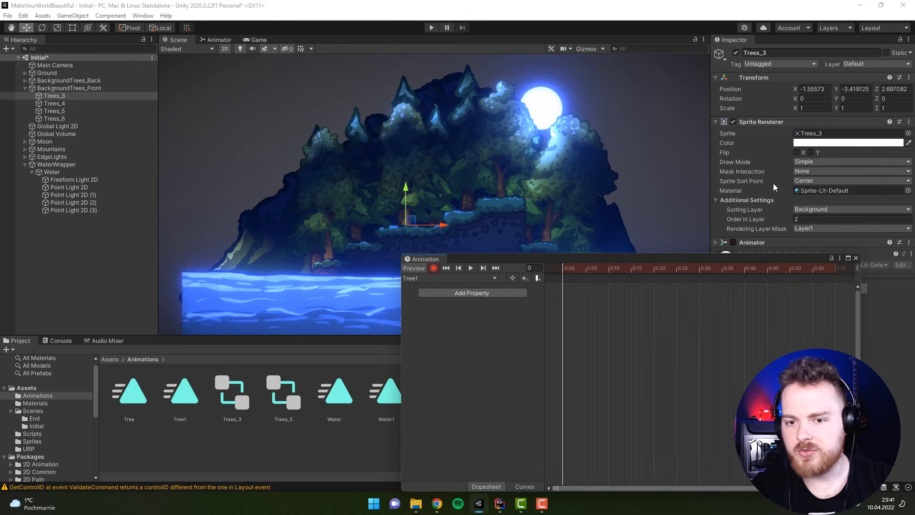
click(895, 98)
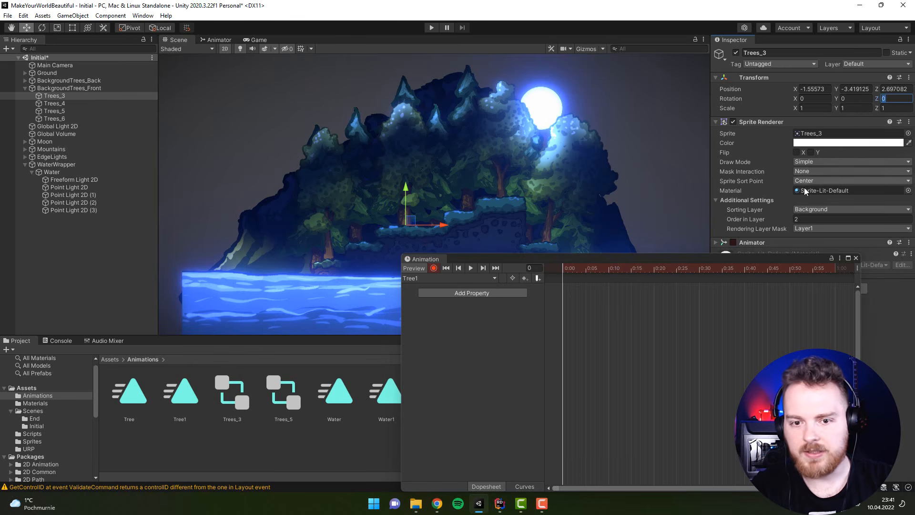
text(1)
key(Return)
Key the Trees_3 Z rotation at -1 on frame 30.
drag(620, 269, 700, 275)
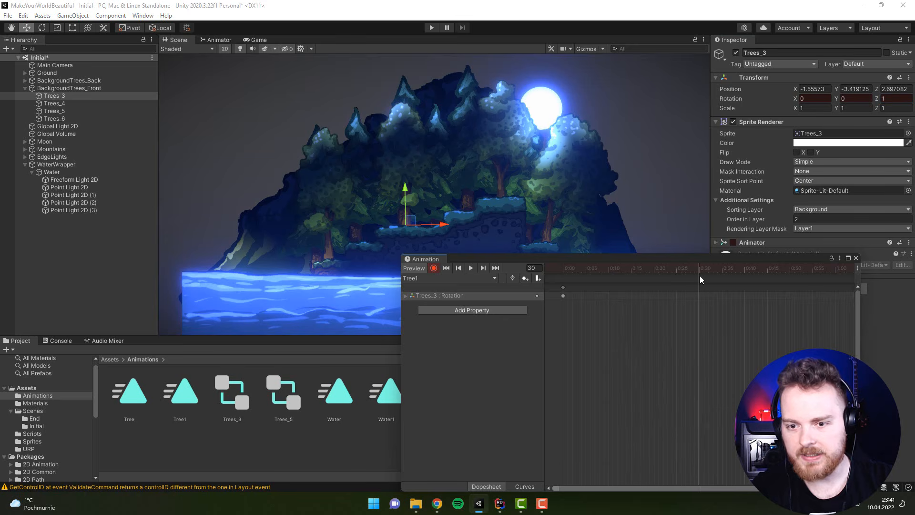
click(883, 99)
text(-1)
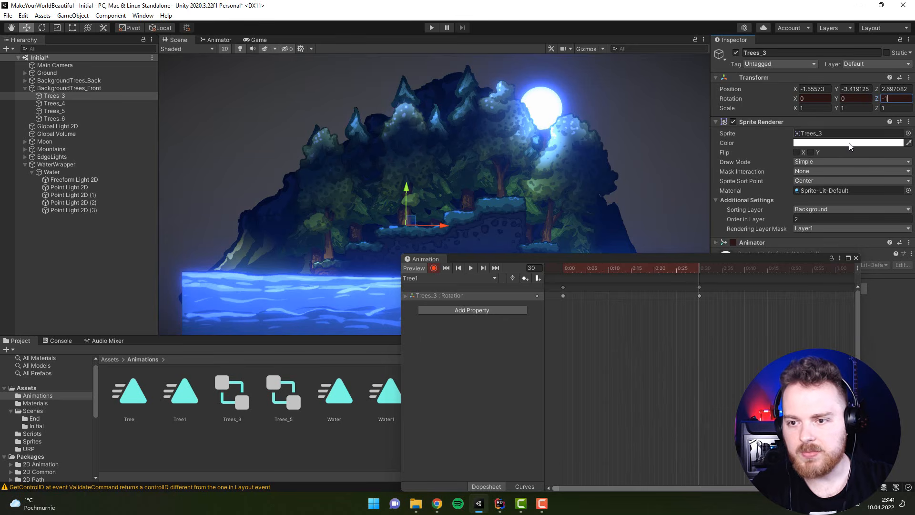
key(Return)
Key the Trees_3 Z rotation at 1 on frame 60.
drag(815, 270, 835, 272)
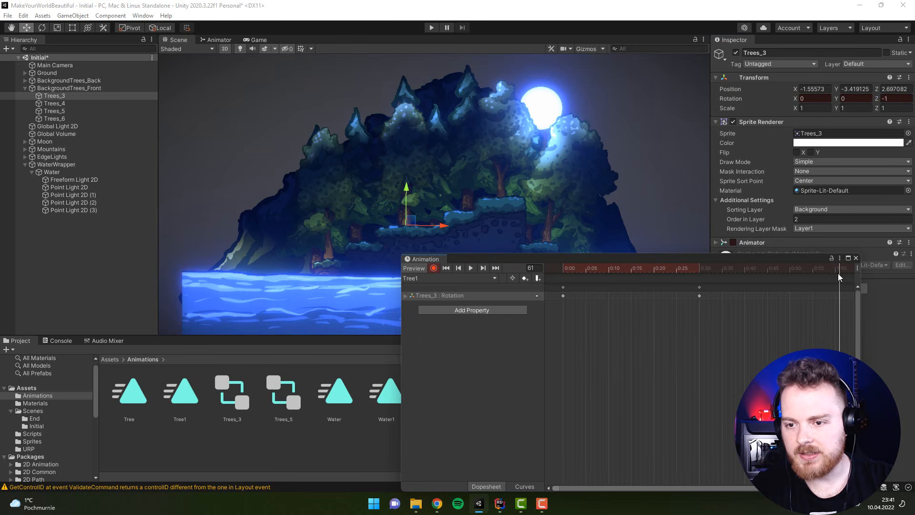
click(882, 98)
text(1)
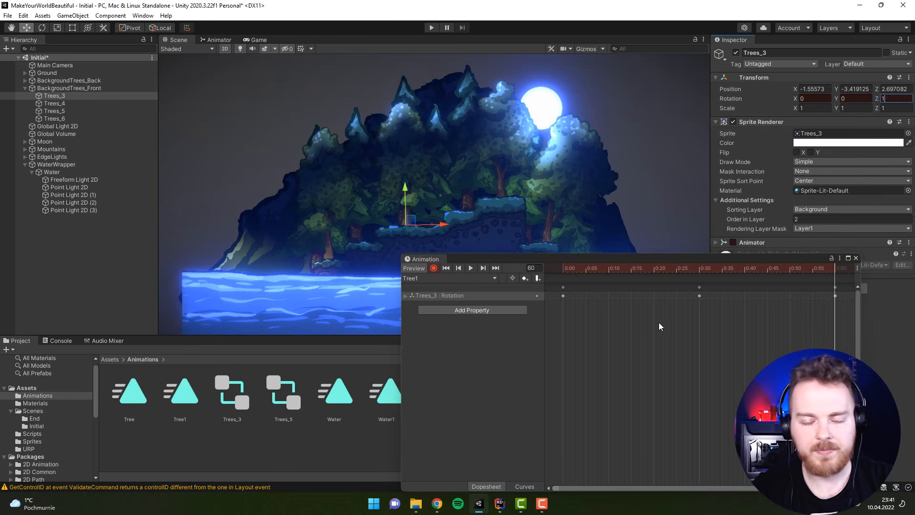
Stretch all Trees_3 rotation keyframes so the clip ends at 5:00, preview the sway and close the Animation window.
scroll(670, 339, down, 2)
scroll(670, 336, down, 4)
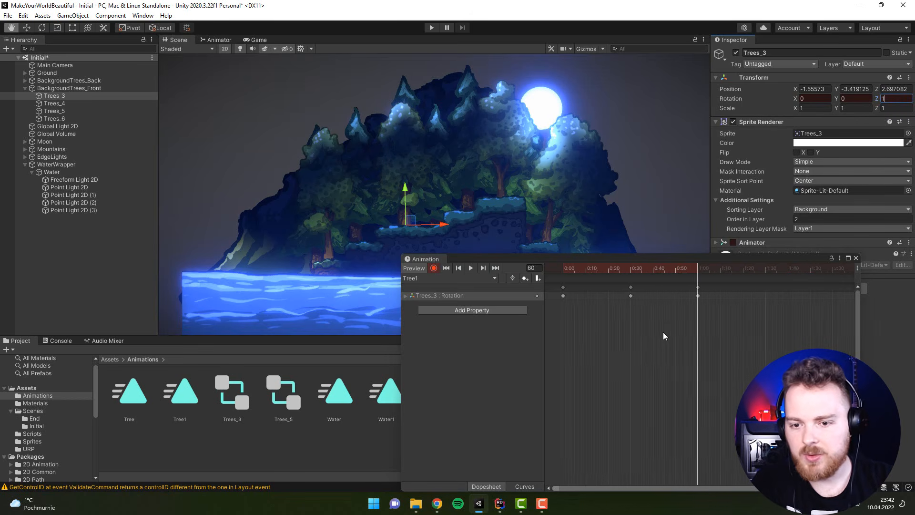
drag(673, 351, 546, 284)
key(space)
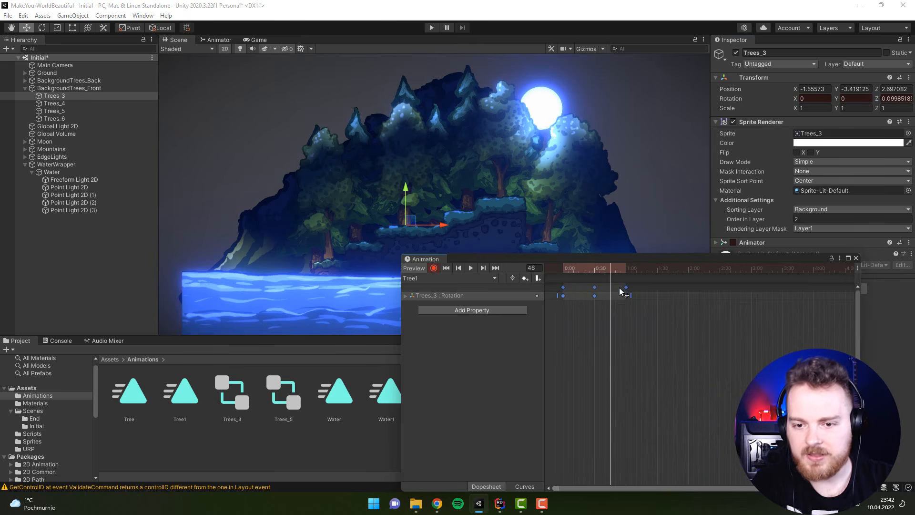
drag(631, 295, 819, 304)
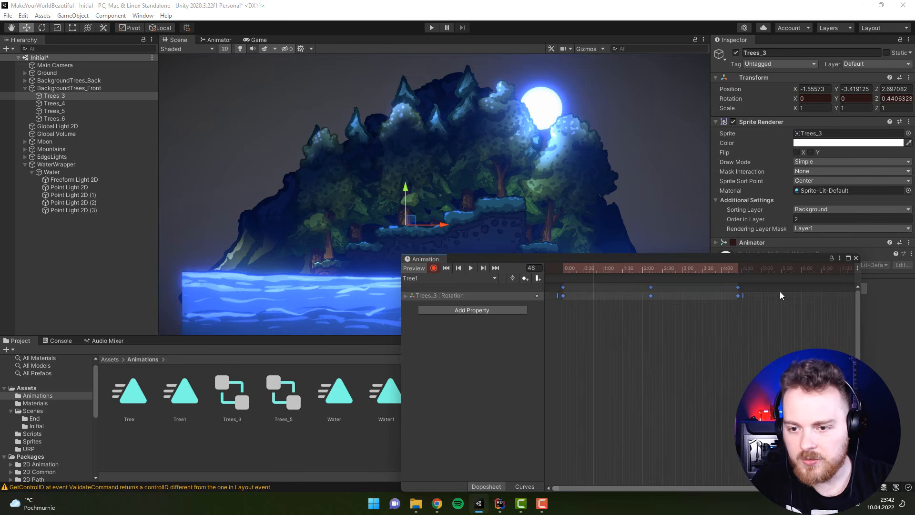
drag(745, 296, 762, 298)
drag(639, 269, 566, 286)
key(space)
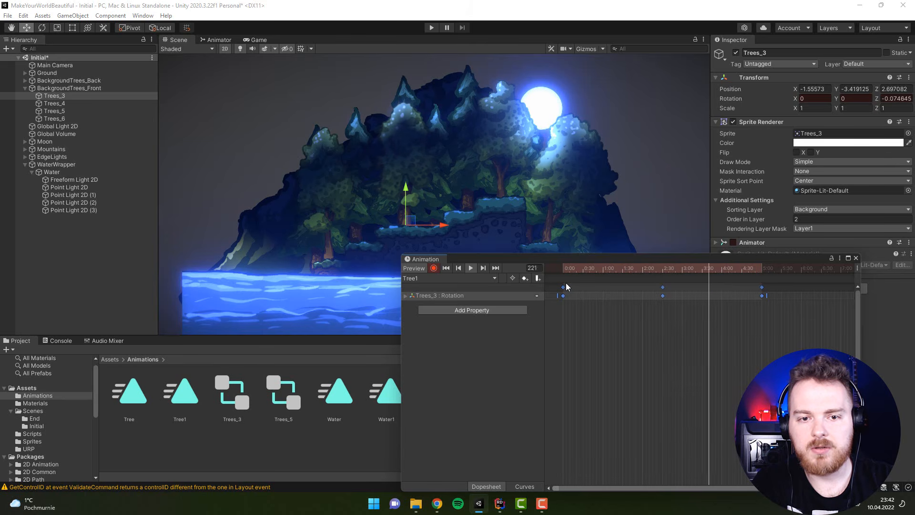
click(856, 258)
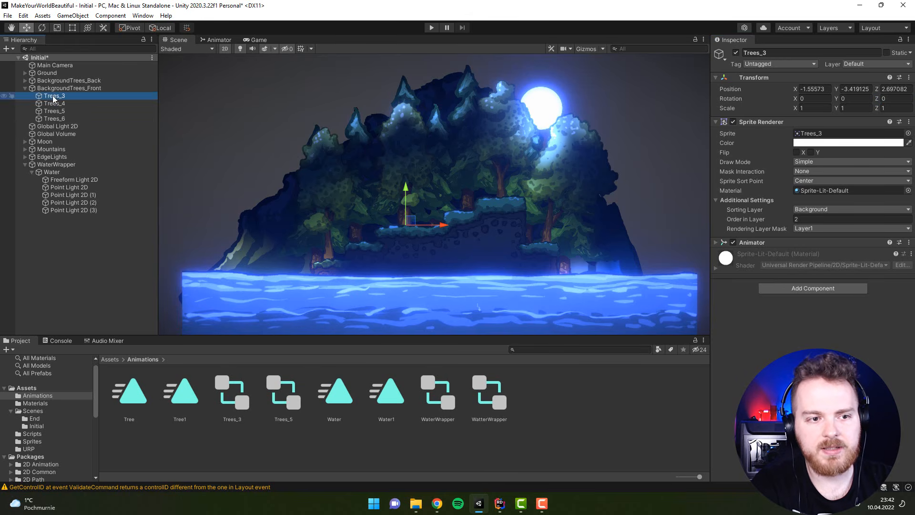
Assign the Trees_3 animator controller to Trees_4, Trees_5, Trees_6 and all seven trees in BackgroundTrees_Back.
click(230, 419)
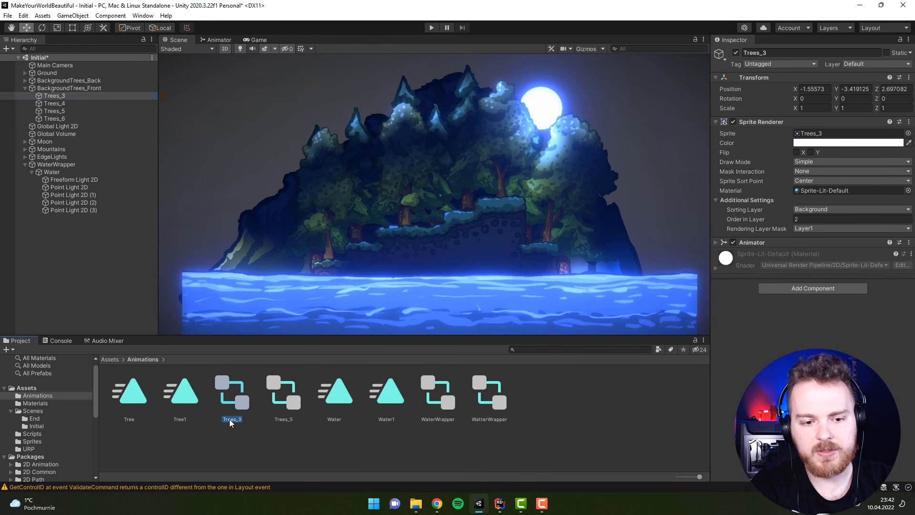
click(54, 104)
shift+click(56, 117)
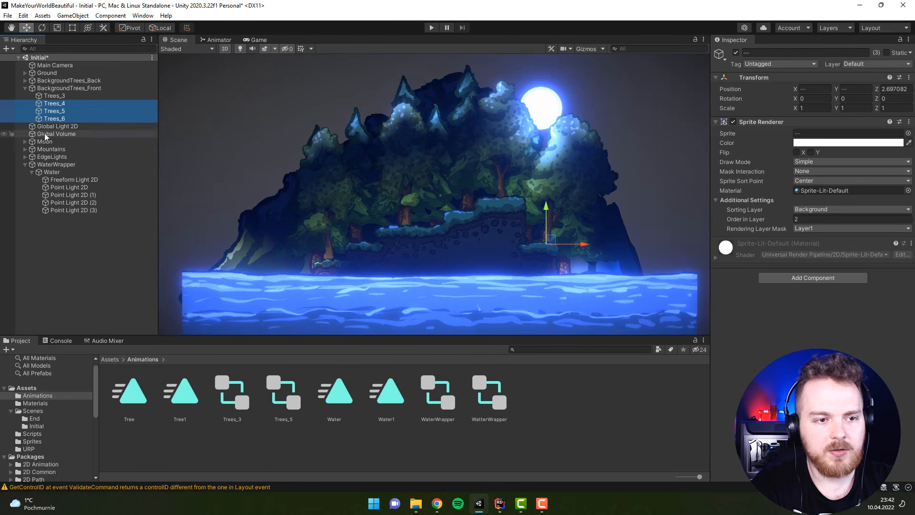
click(25, 81)
ctrl+click(54, 89)
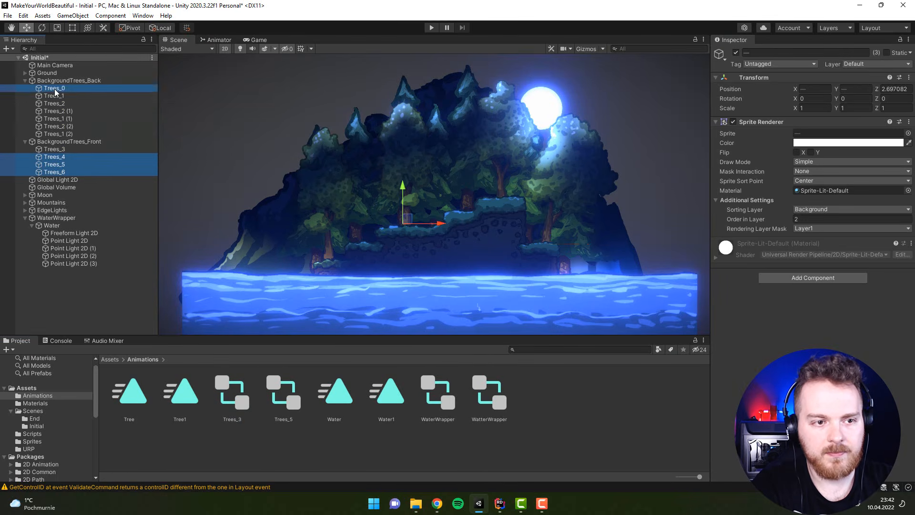
ctrl+shift+click(53, 103)
ctrl+click(51, 112)
ctrl+click(51, 119)
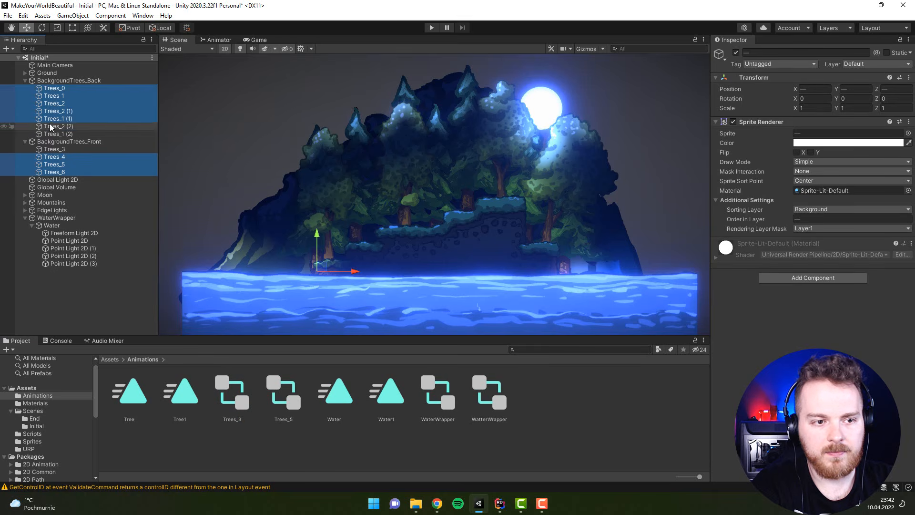
ctrl+click(51, 126)
ctrl+click(51, 134)
drag(230, 404, 461, 251)
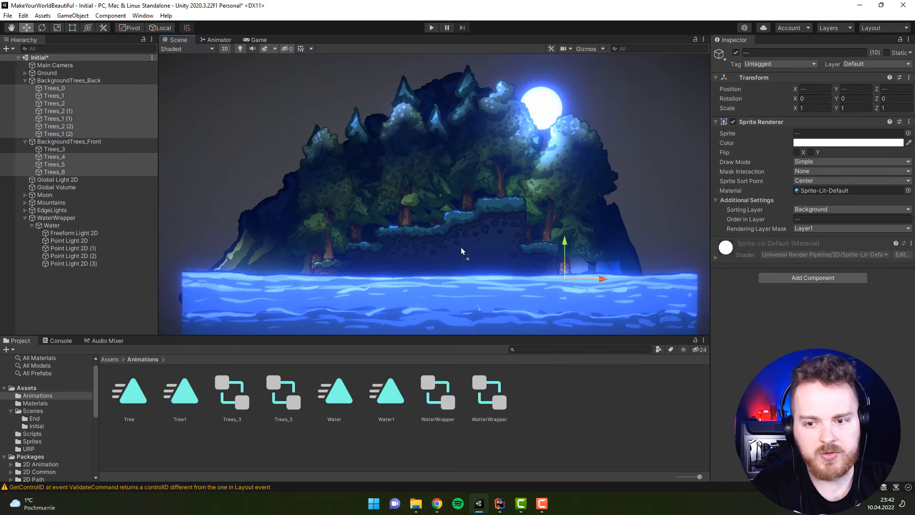
drag(804, 348, 804, 349)
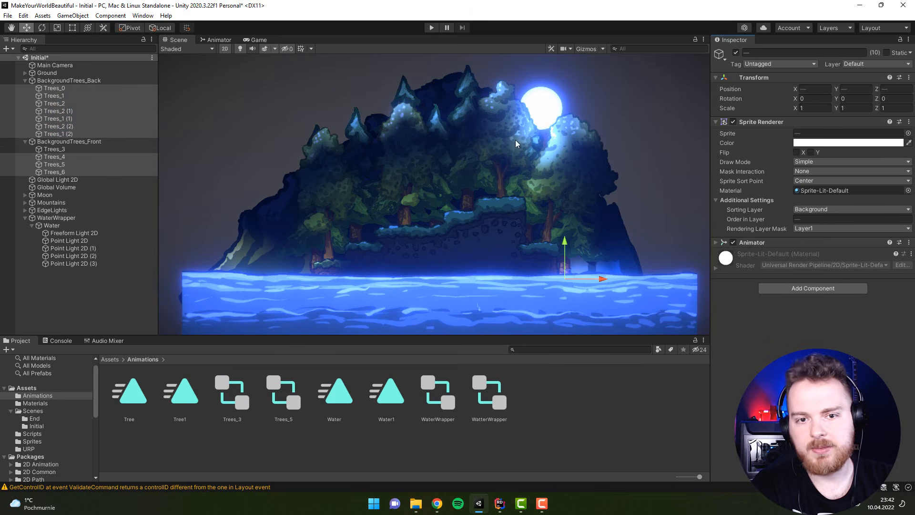
Run the scene in play mode to check the swaying trees and moving water, and stop it.
click(432, 27)
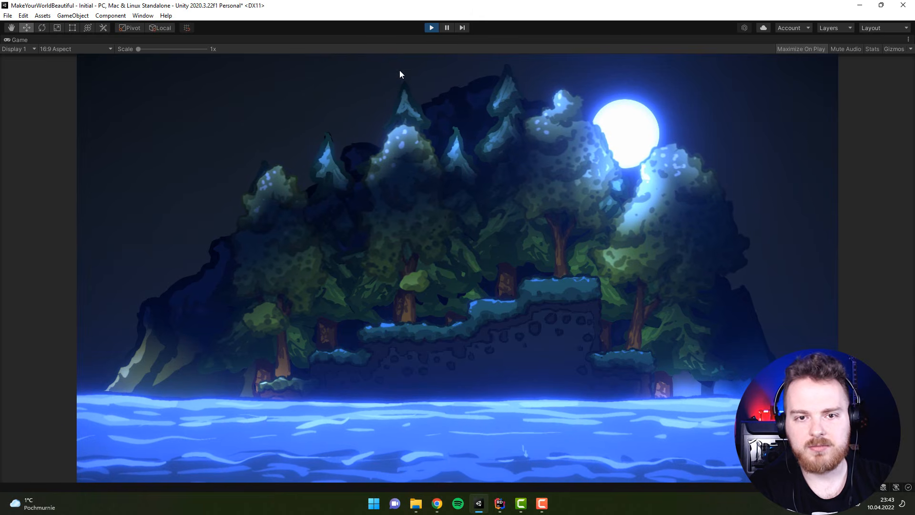
click(431, 29)
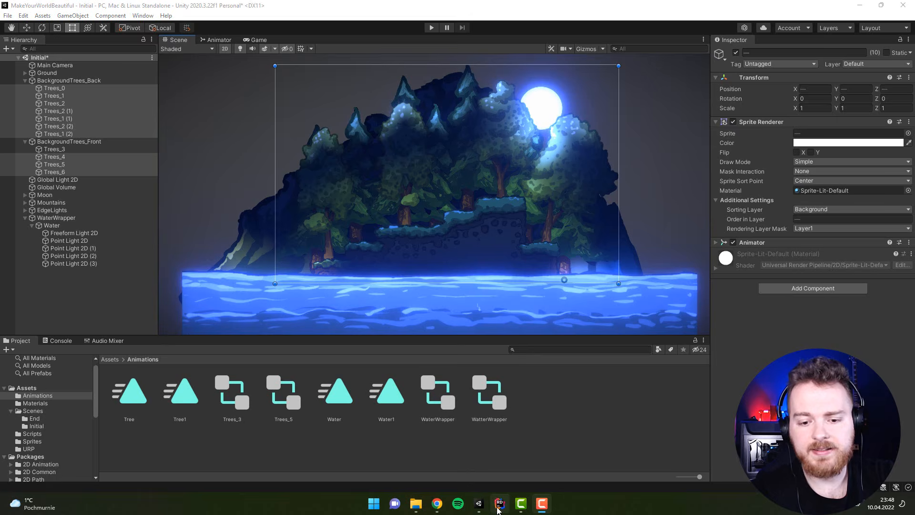
Switch to Rider and examine how the StartAnimationAtRandomFrame script fetches the Animator state and plays it from a random time.
click(498, 507)
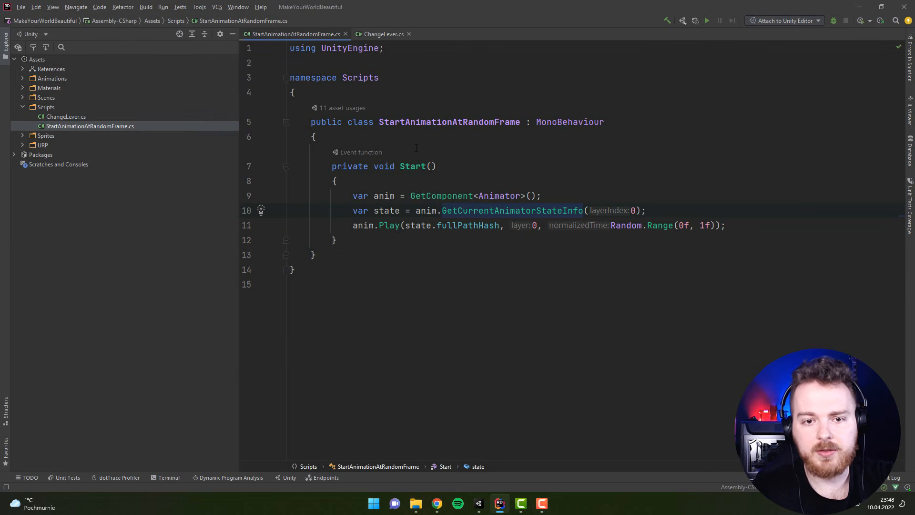
double_click(399, 122)
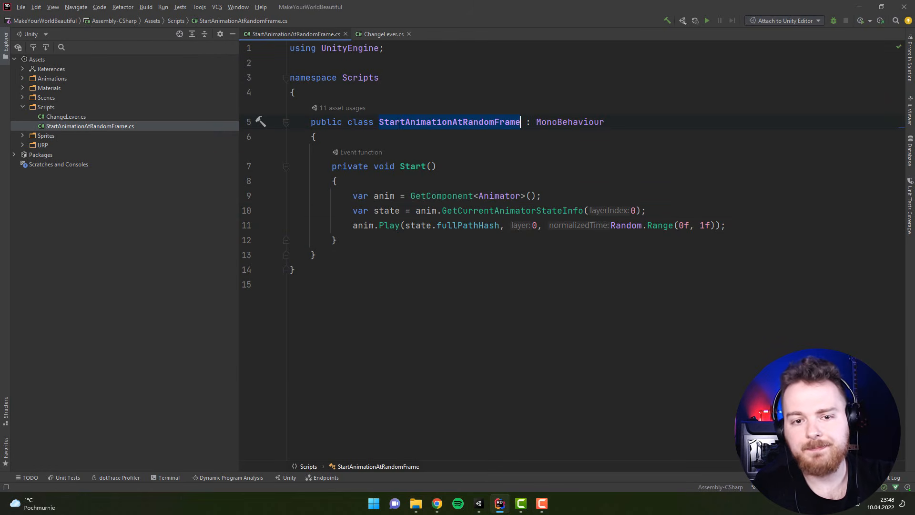
double_click(411, 167)
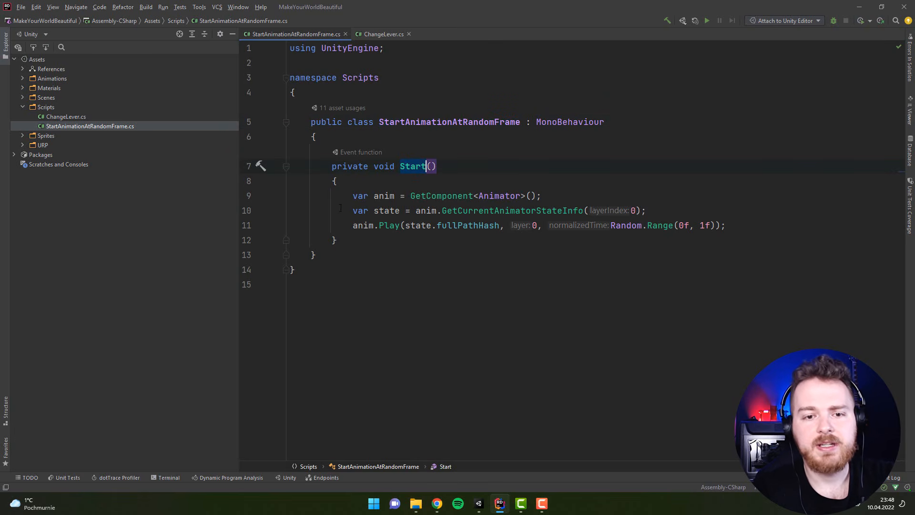
drag(353, 196, 473, 196)
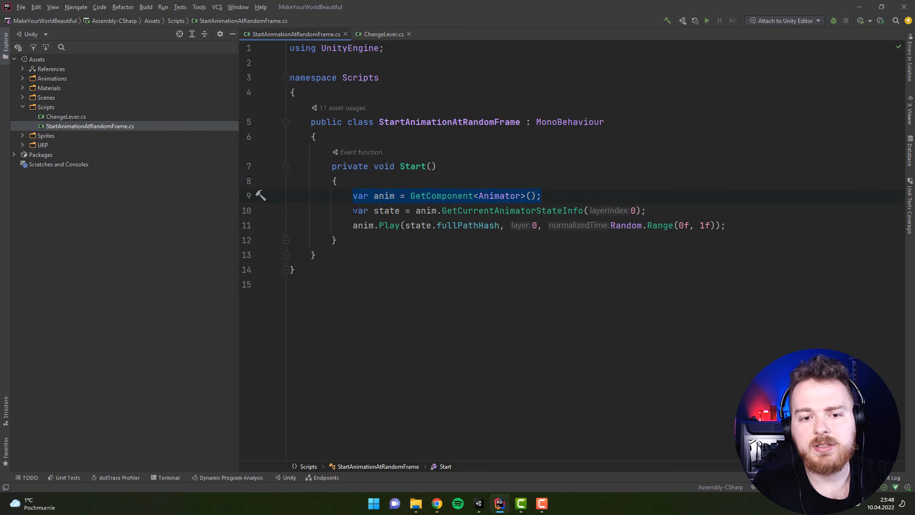
drag(364, 210, 647, 213)
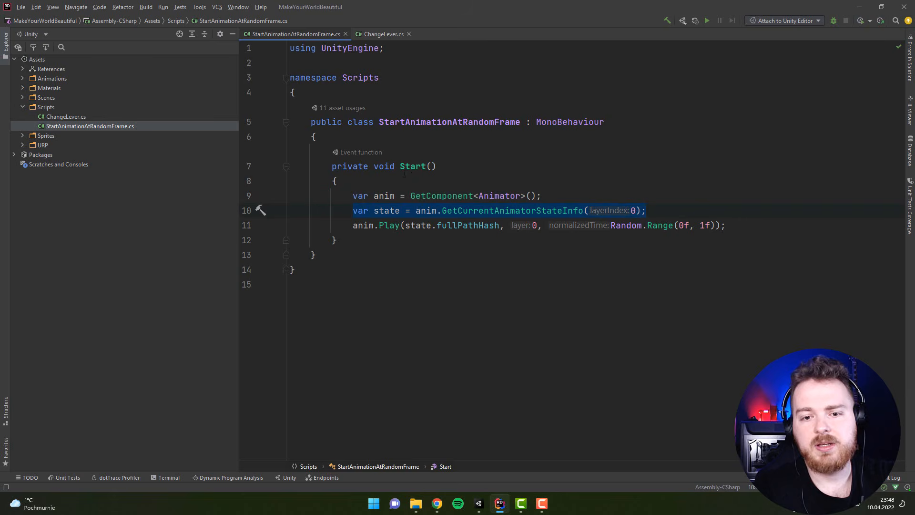
mouse_move(405, 174)
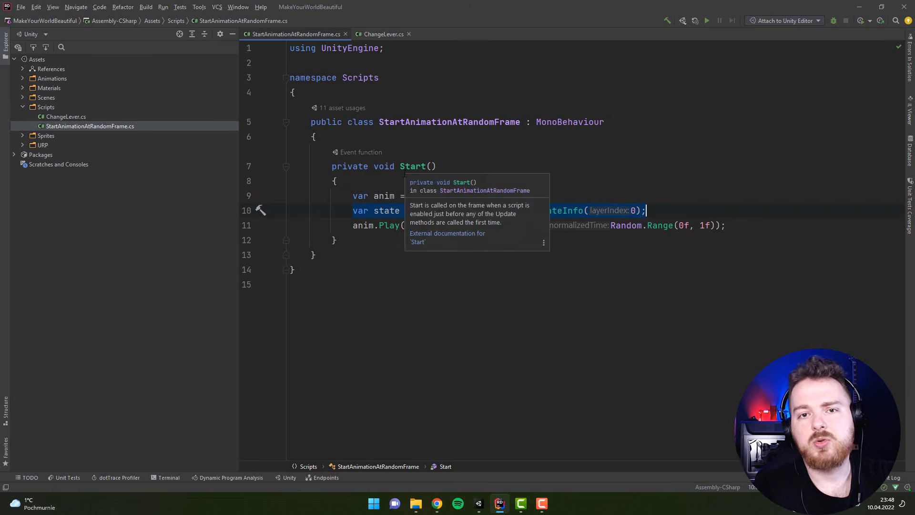
click(728, 210)
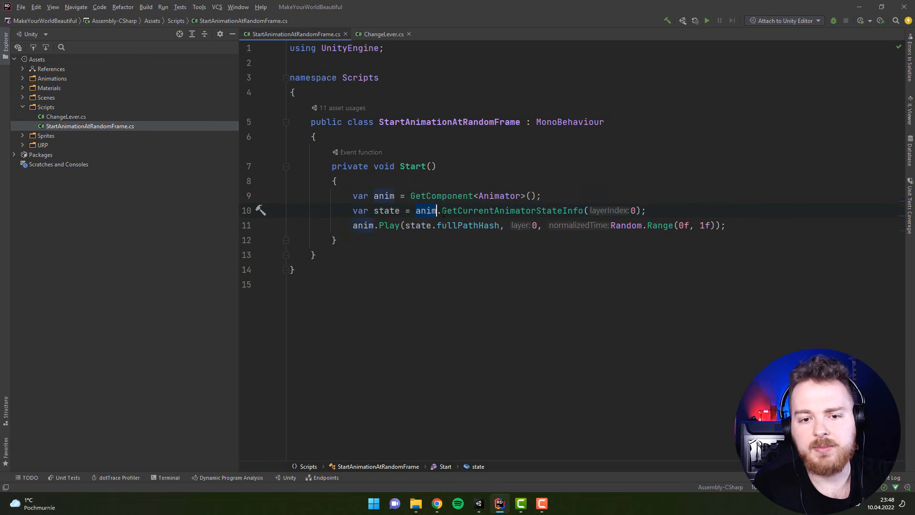
click(452, 210)
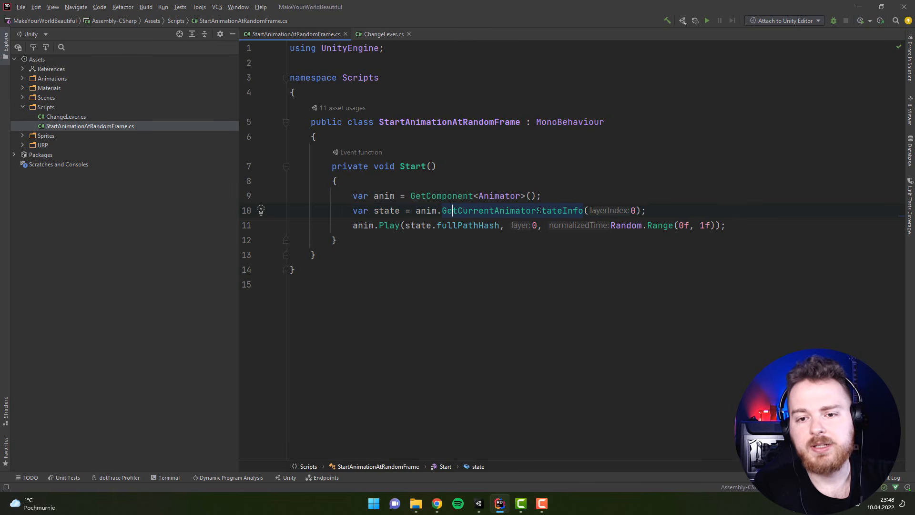
click(636, 210)
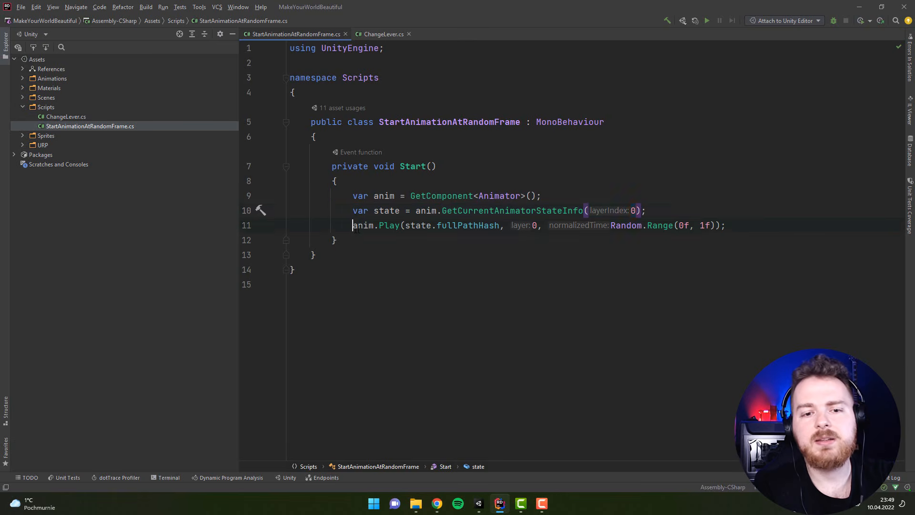
drag(355, 228, 500, 227)
double_click(534, 225)
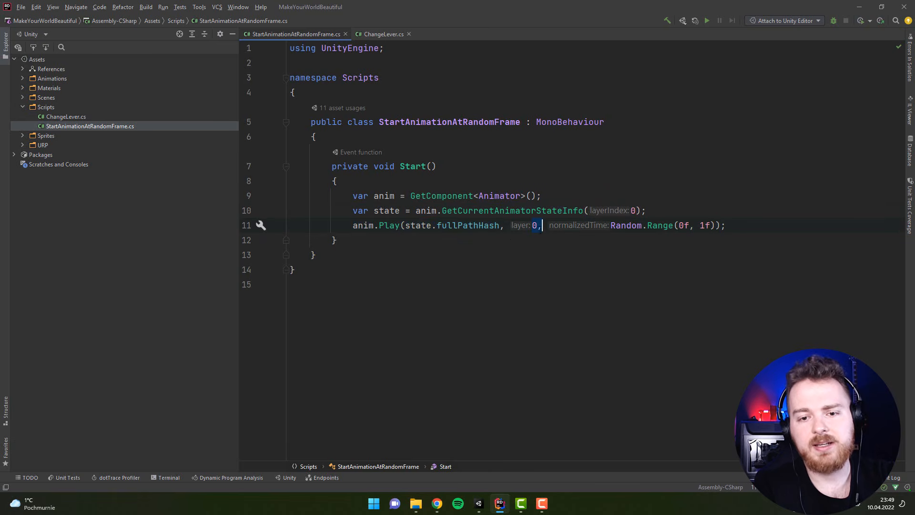
double_click(634, 210)
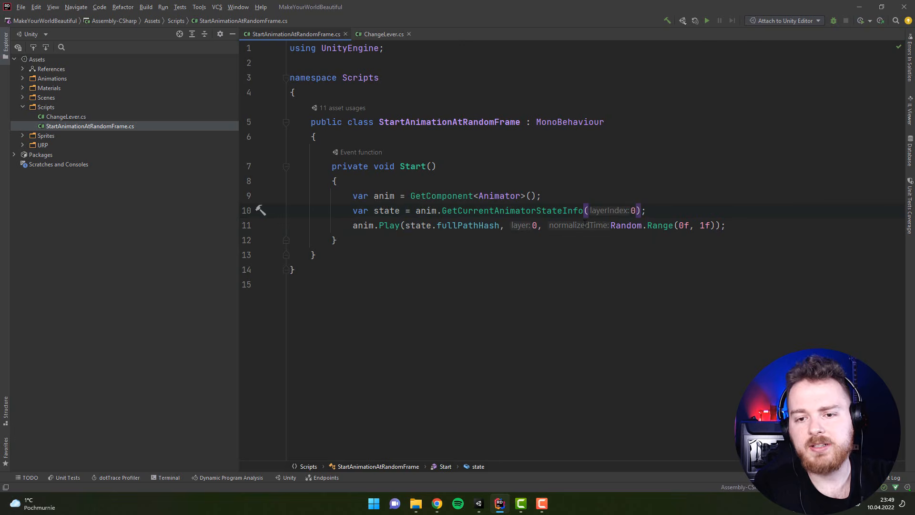
drag(611, 226, 680, 229)
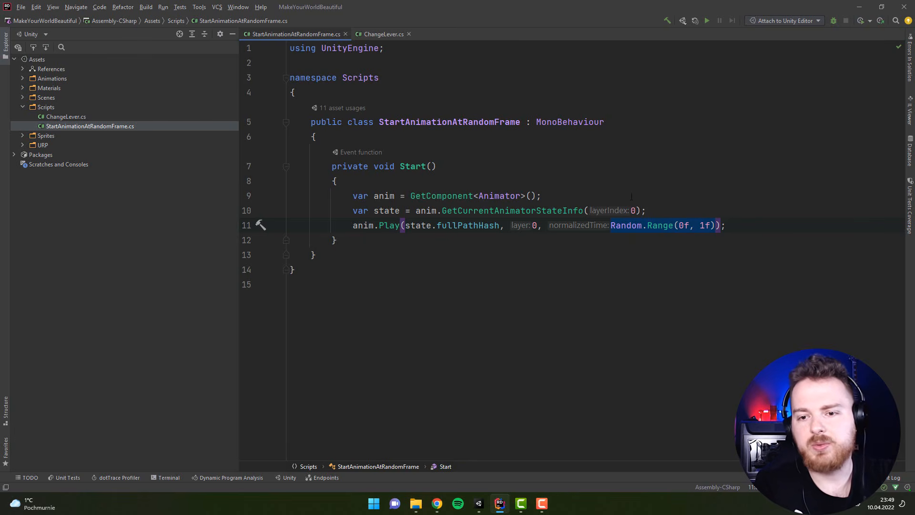
click(689, 227)
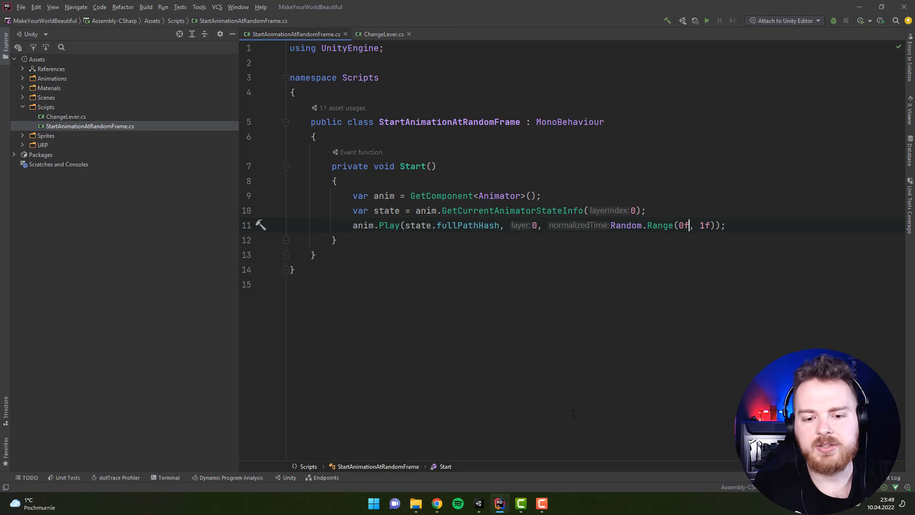
Back in Unity, attach the StartAnimationAtRandomFrame script to all trees in BackgroundTrees_Back and BackgroundTrees_Front, and test the sway in play mode.
click(476, 509)
click(109, 359)
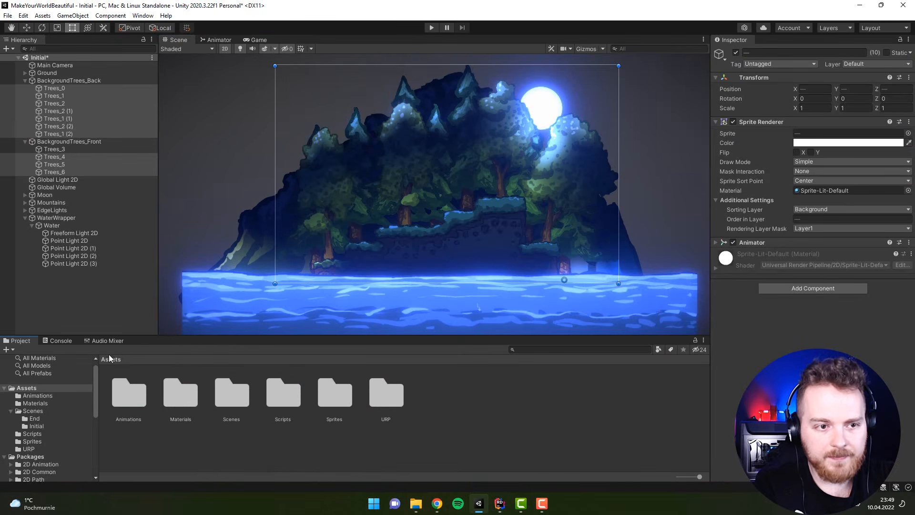
ctrl+click(68, 151)
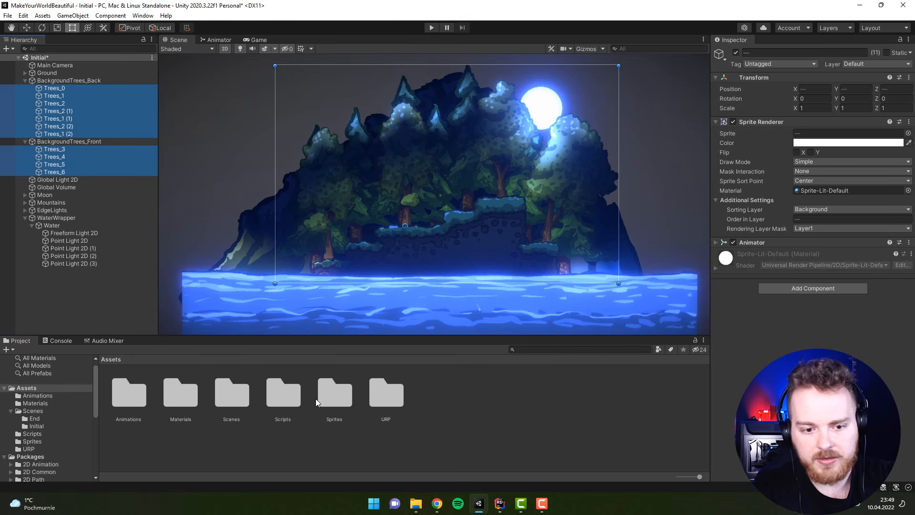
double_click(284, 397)
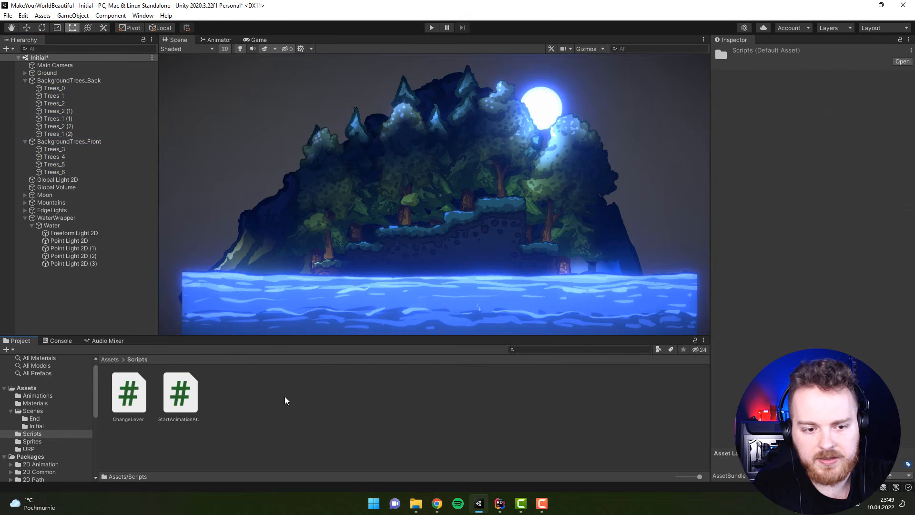
click(53, 88)
shift+click(57, 134)
ctrl+click(58, 150)
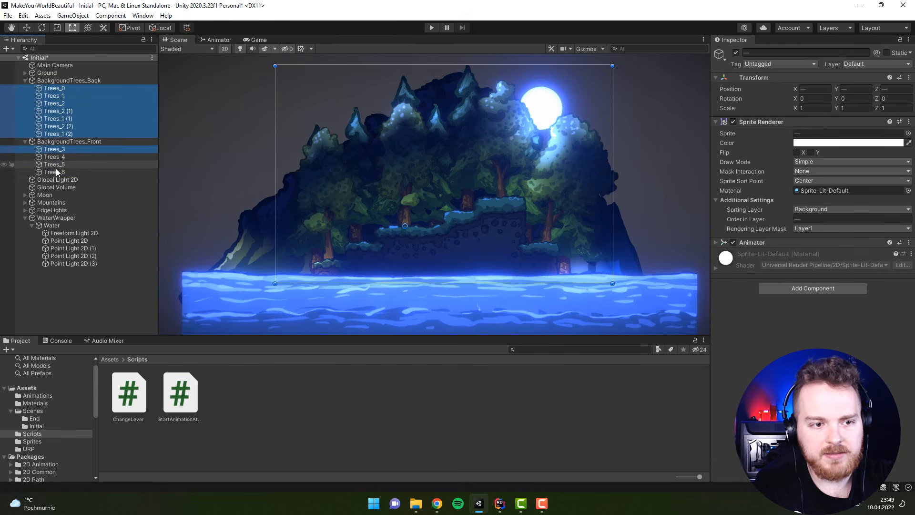
shift+click(56, 171)
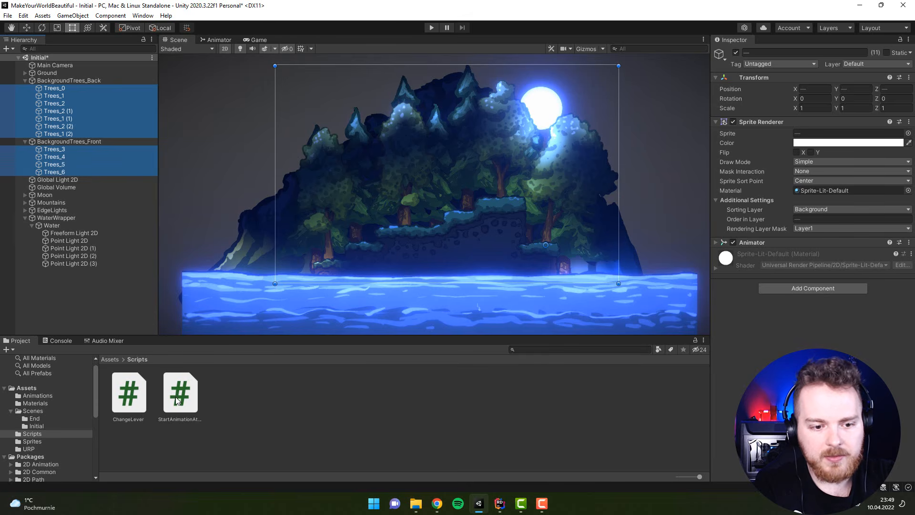
drag(173, 402, 791, 329)
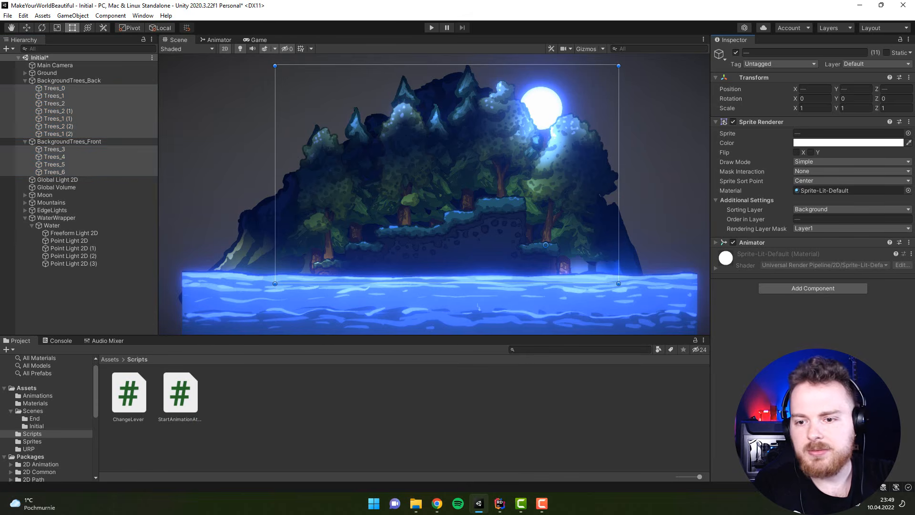
click(432, 28)
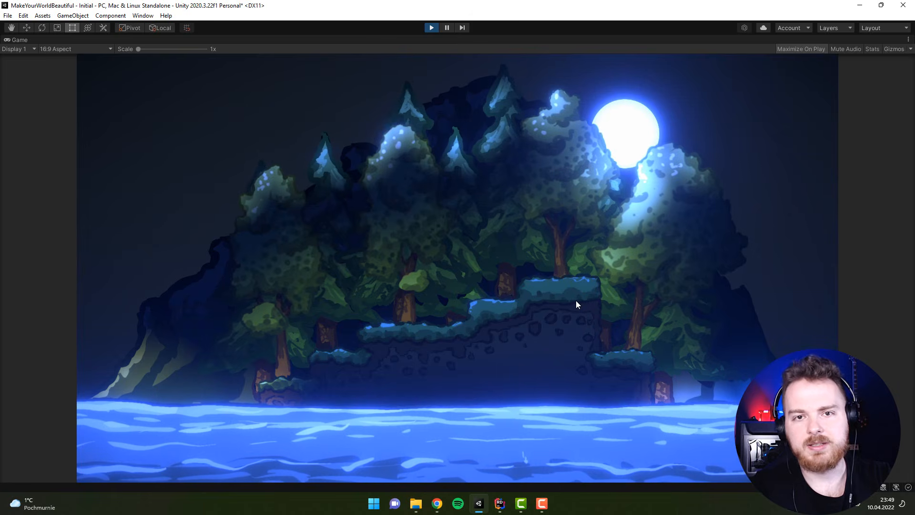
click(431, 28)
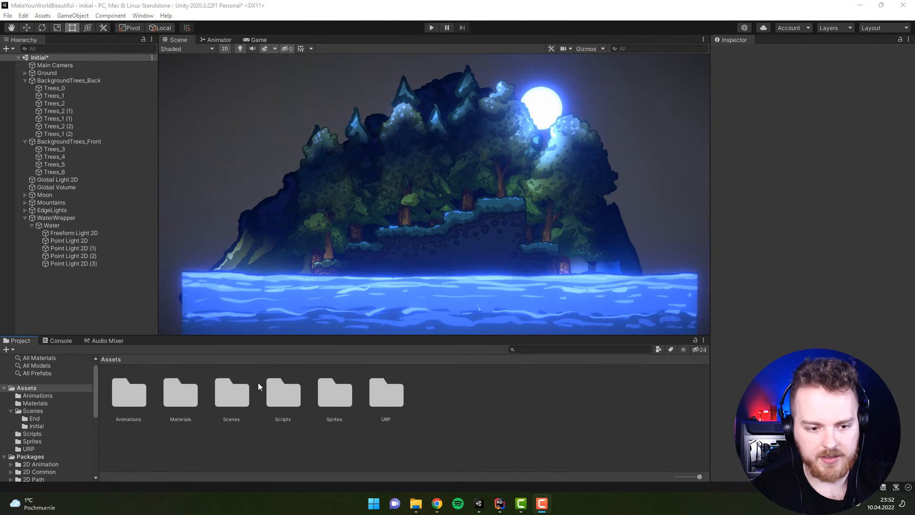
Create a new material named StarsNew in the Materials folder.
double_click(182, 395)
right_click(235, 410)
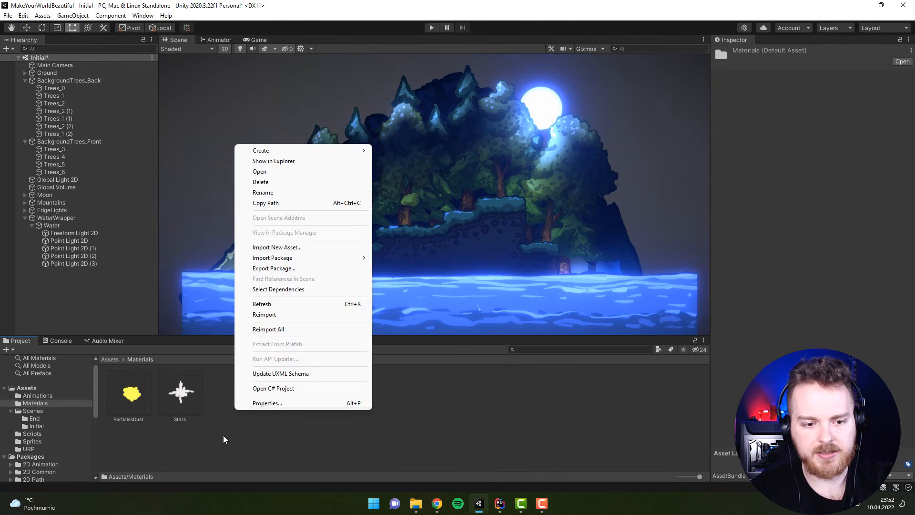
click(180, 394)
click(223, 404)
right_click(224, 403)
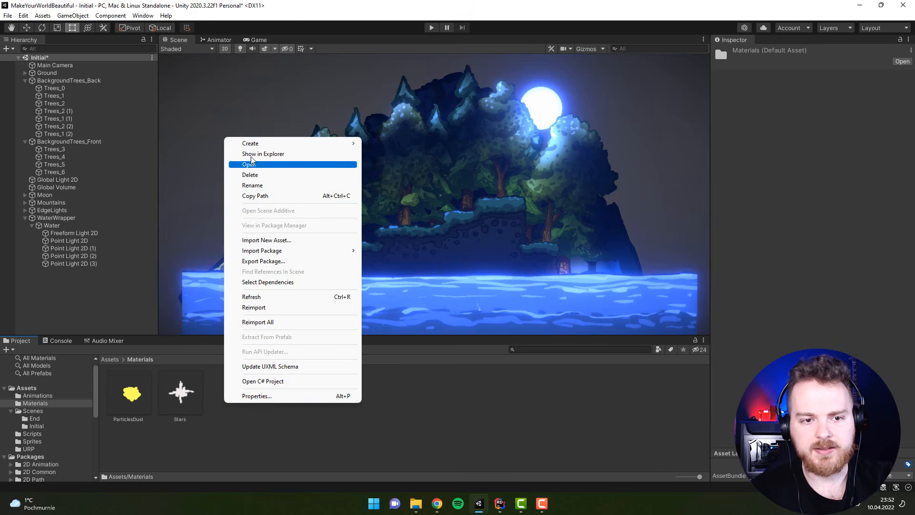
mouse_move(275, 144)
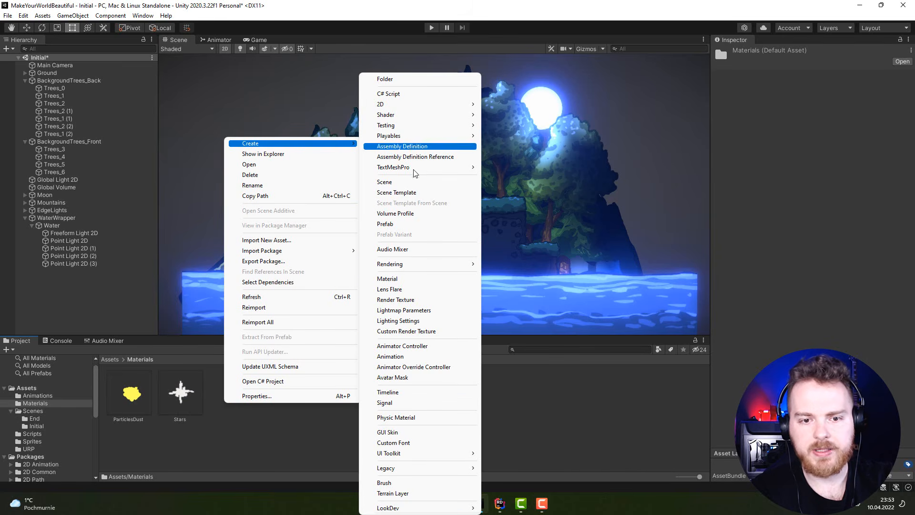
click(393, 279)
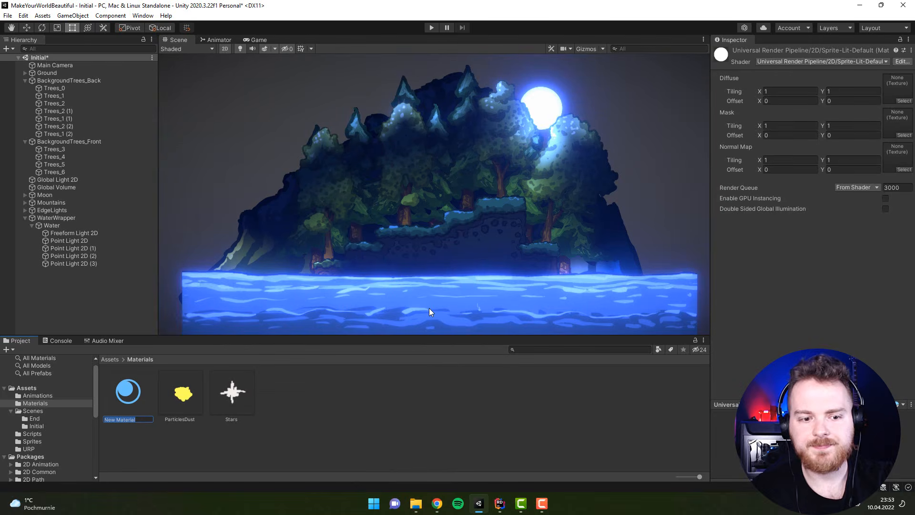
text(Sta)
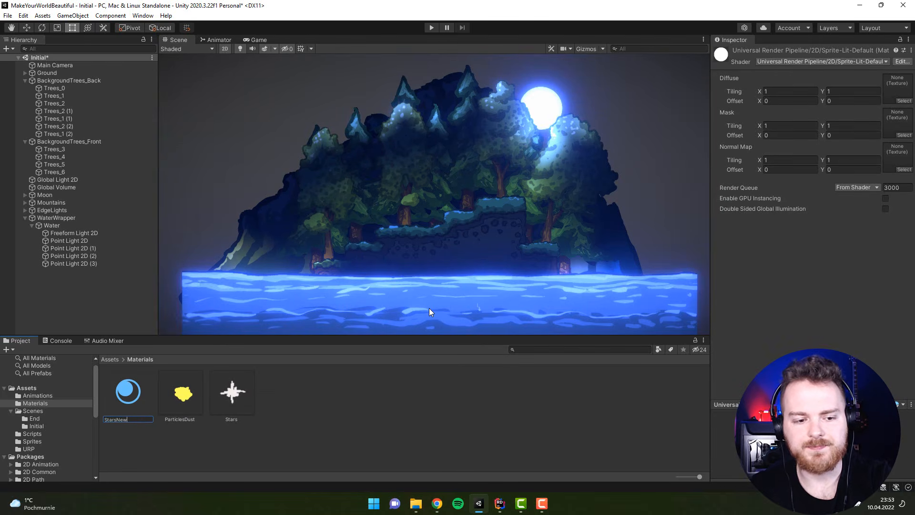
text(rsNew)
key(Return)
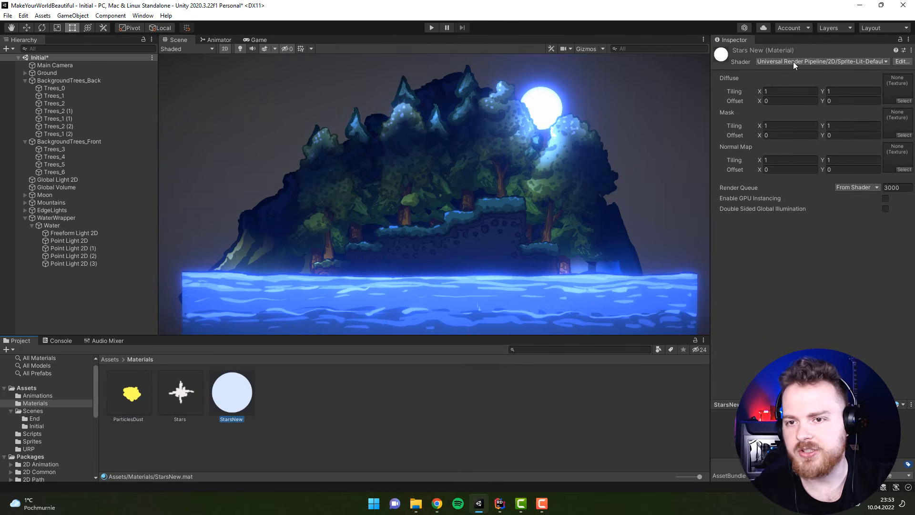
Set the StarsNew material's shader to Universal Render Pipeline/Particles/Lit.
click(772, 61)
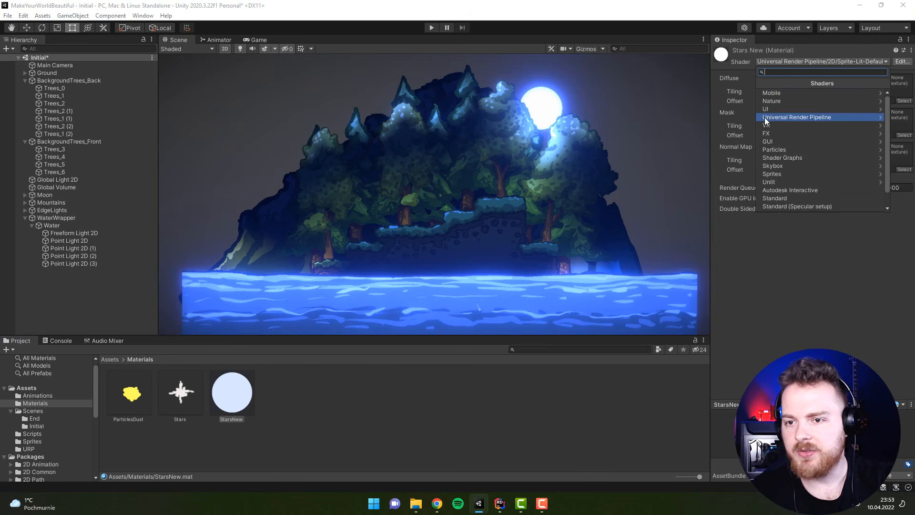
click(767, 118)
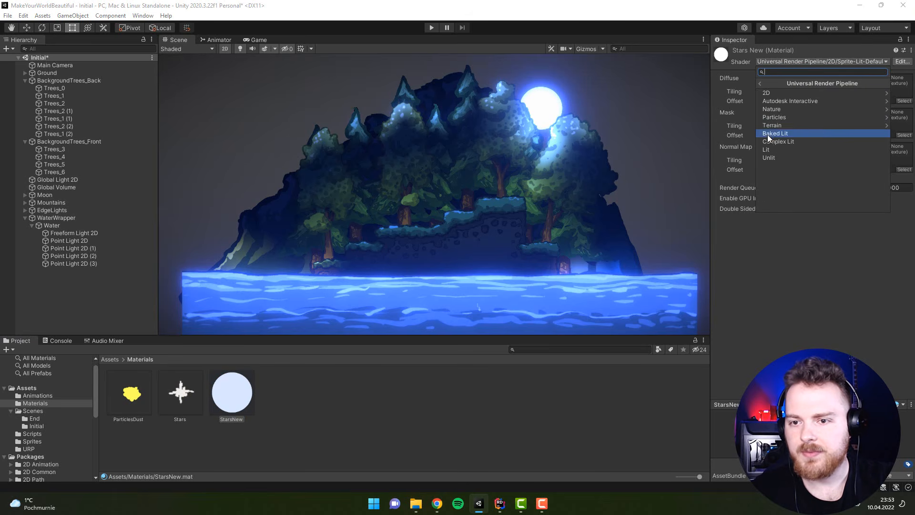
click(769, 118)
click(765, 93)
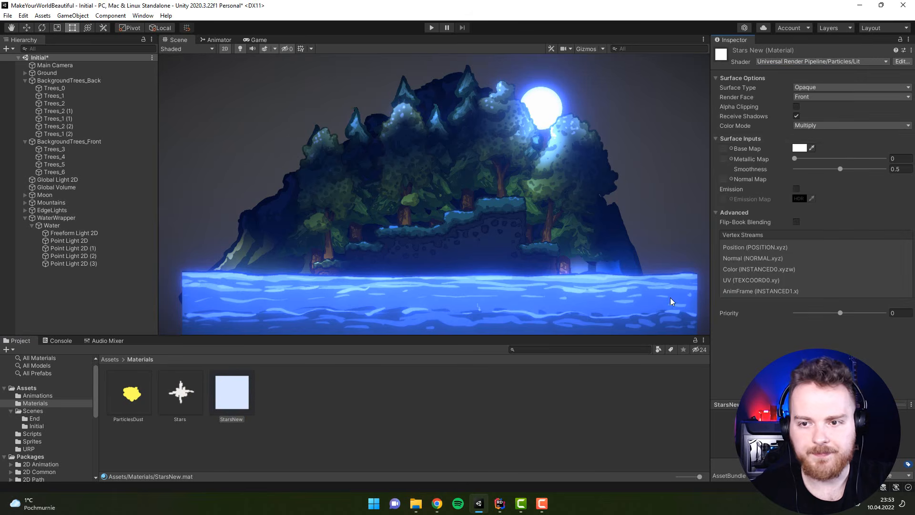
Assign the Star texture as the StarsNew material's base map and set its surface type to Transparent.
click(731, 148)
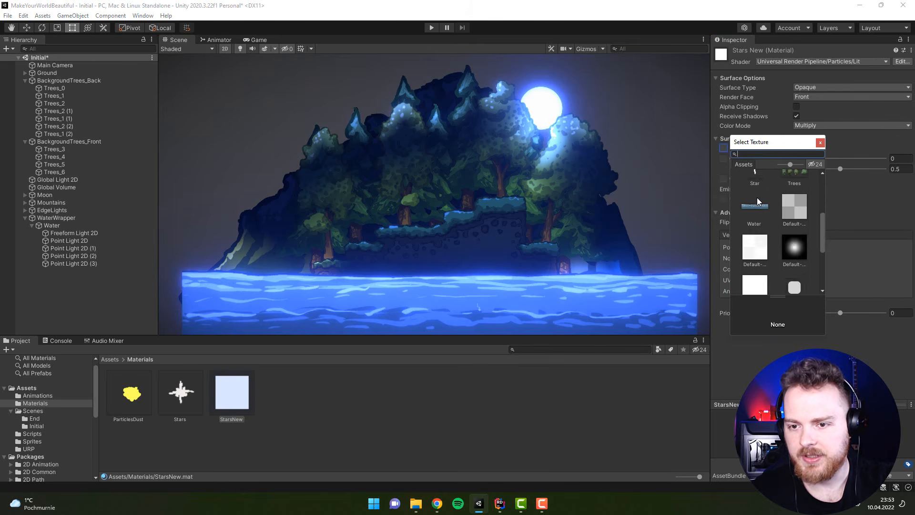
scroll(758, 200, up, 2)
double_click(747, 230)
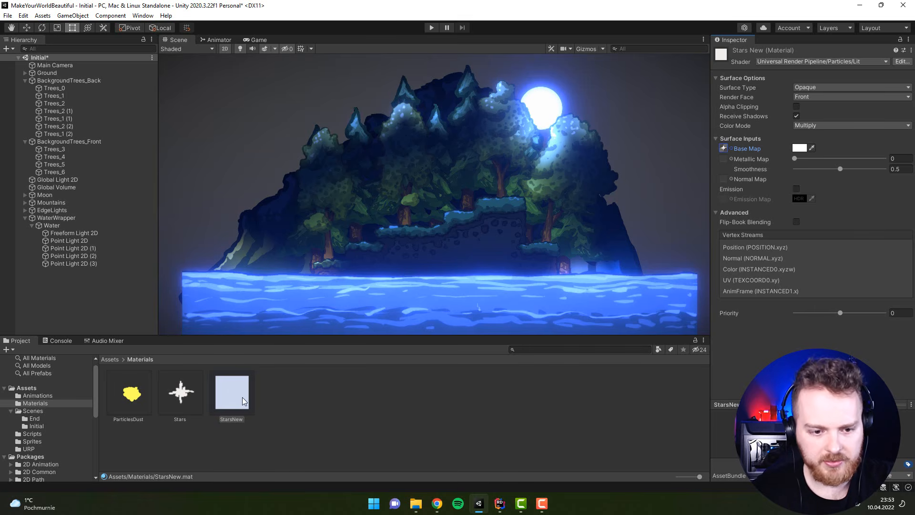
click(802, 88)
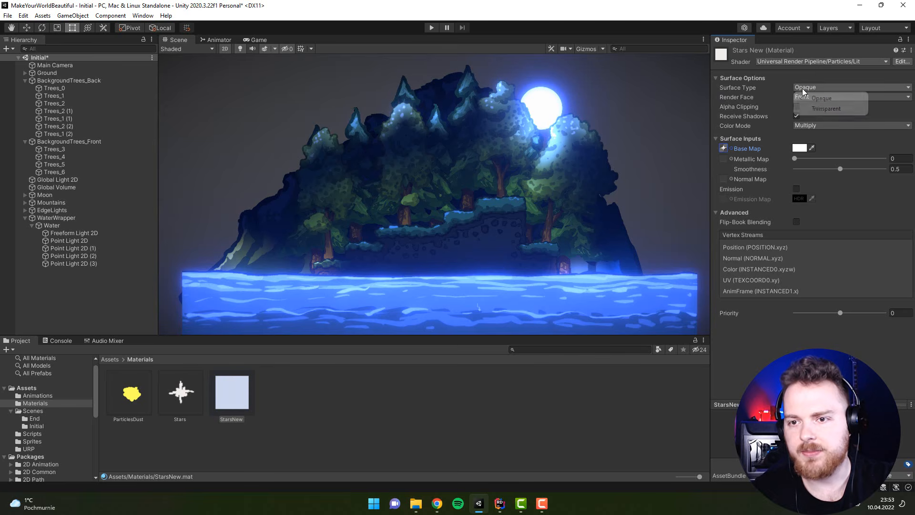
click(826, 108)
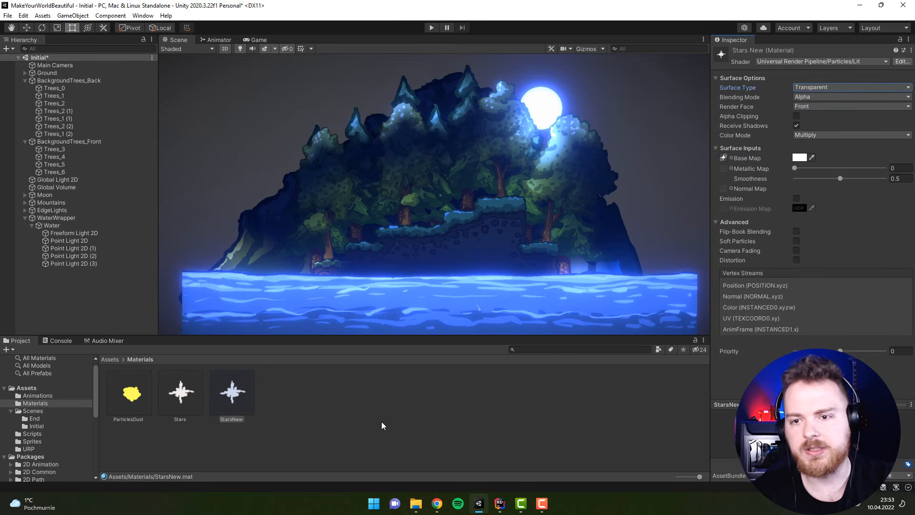
click(285, 411)
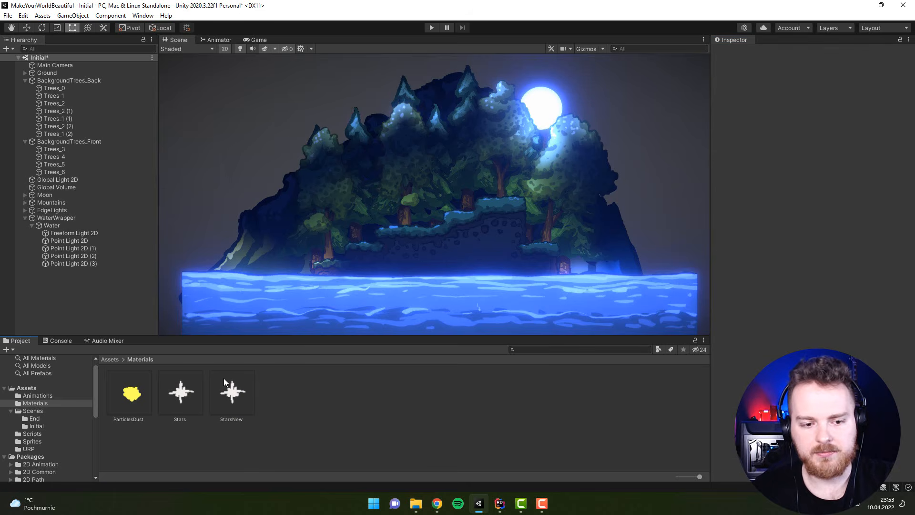
Collapse the tree and water groups in the scene hierarchy and create a particle system named Stars.
click(224, 378)
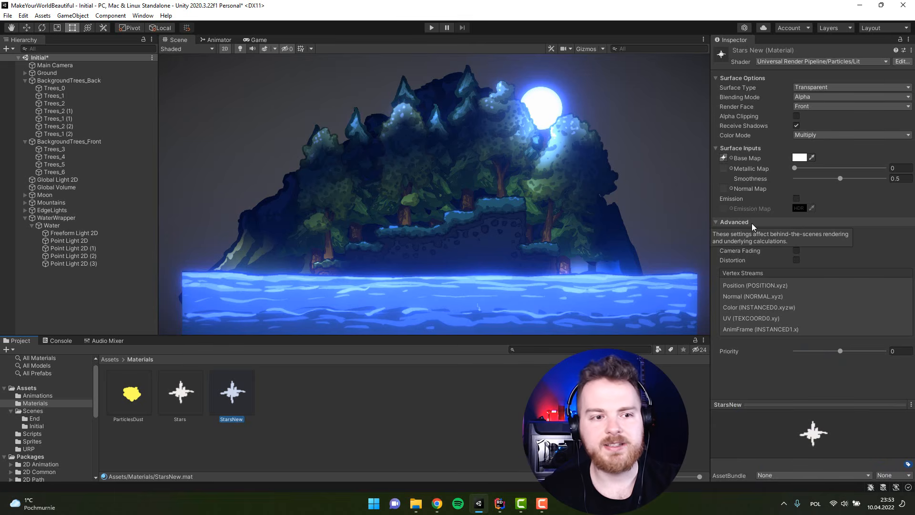
click(25, 80)
click(25, 88)
click(25, 134)
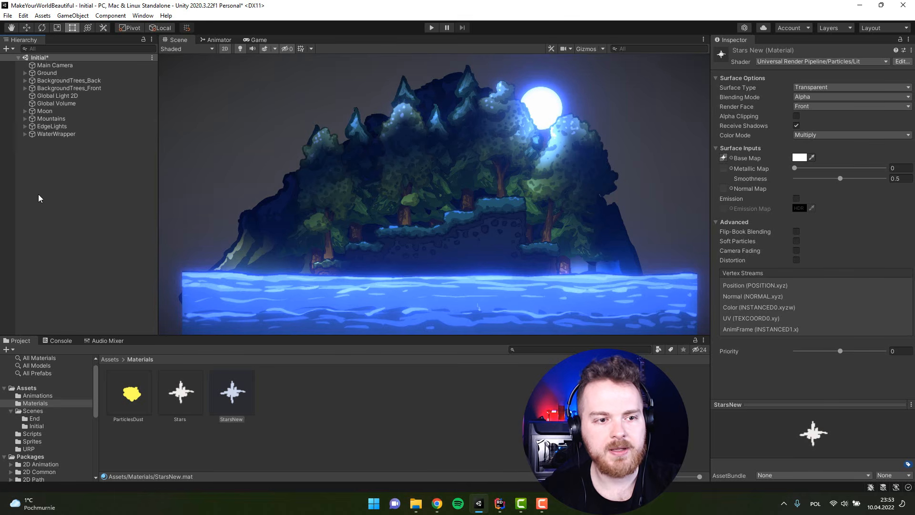
right_click(42, 164)
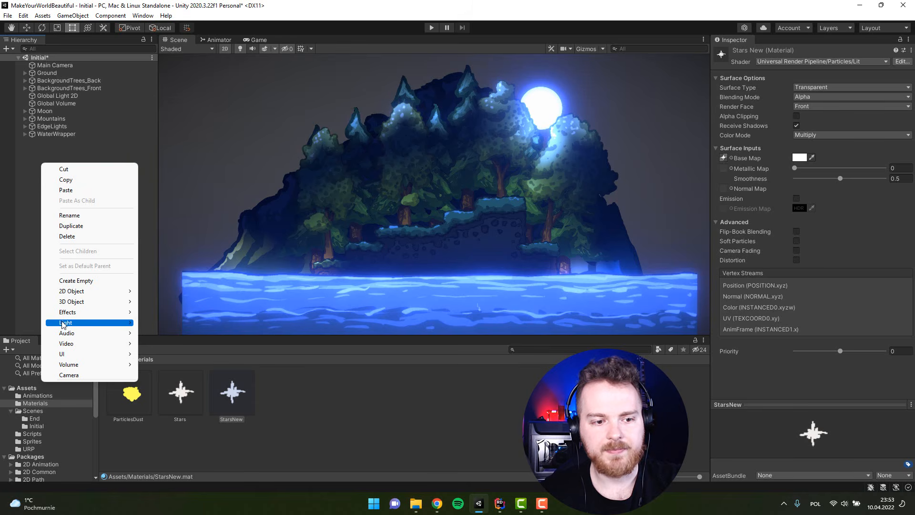
mouse_move(66, 312)
click(162, 312)
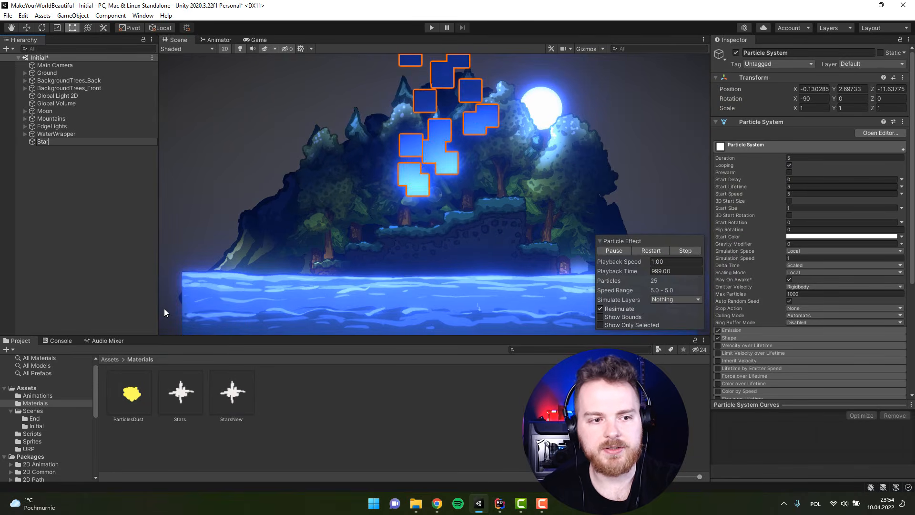
text(Stars)
key(Return)
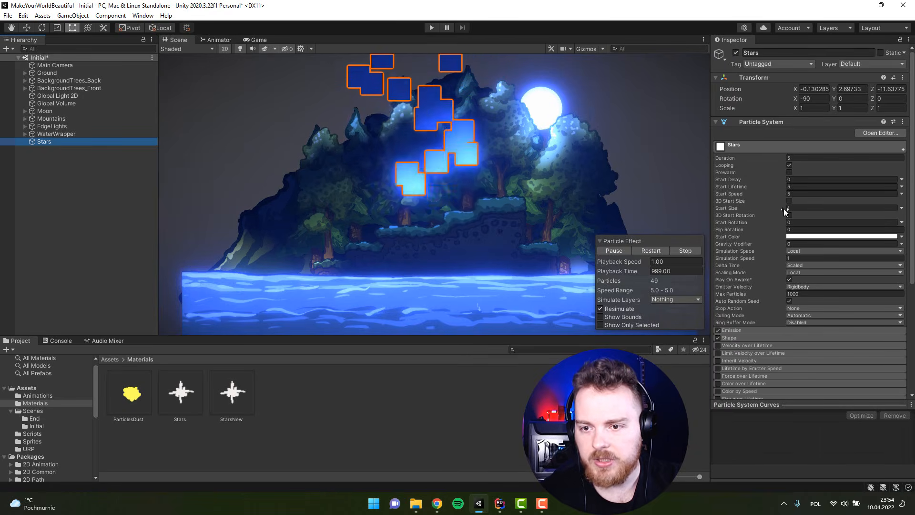
Set the Stars particle system's duration to 8 and its start lifetime to random between the constants 5 and 8.
click(766, 158)
text(8)
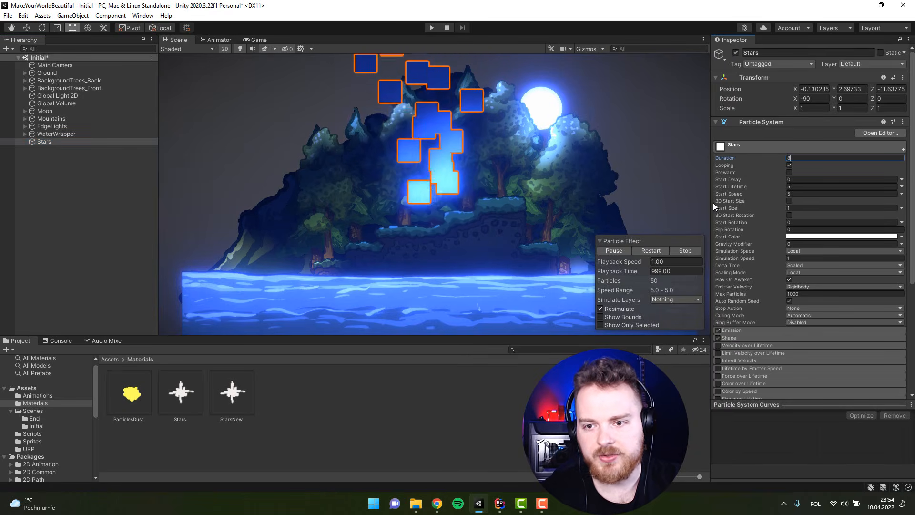
click(781, 188)
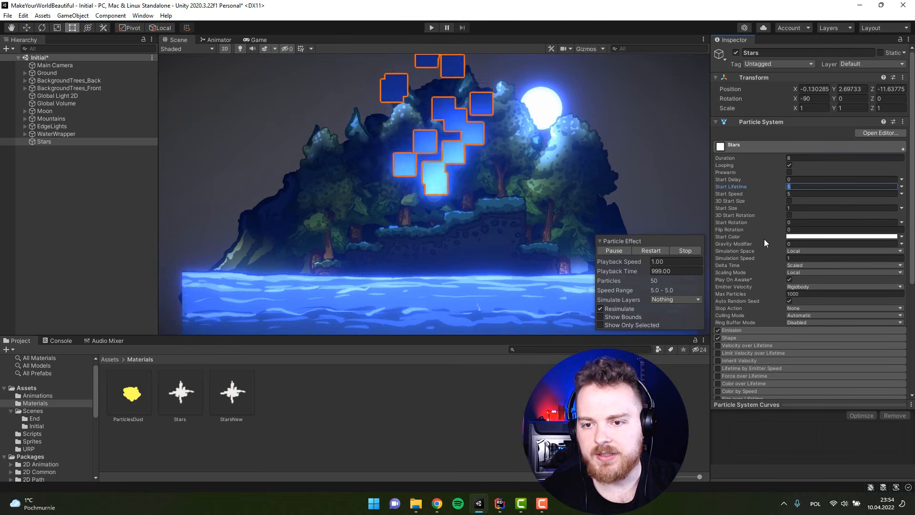
click(901, 186)
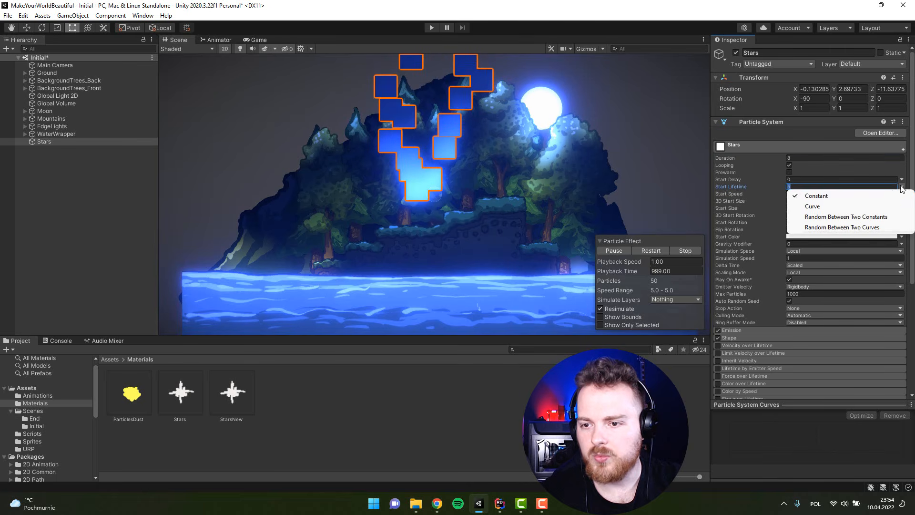
click(810, 217)
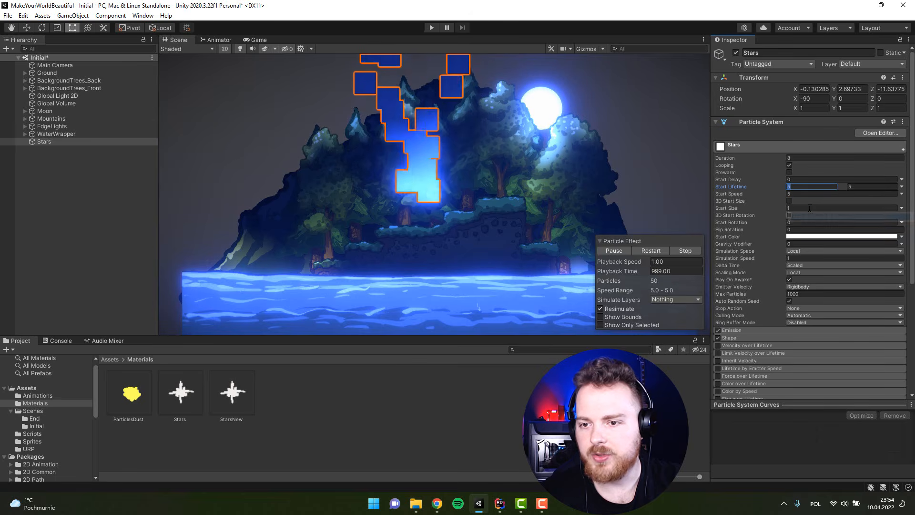
click(873, 186)
text(8)
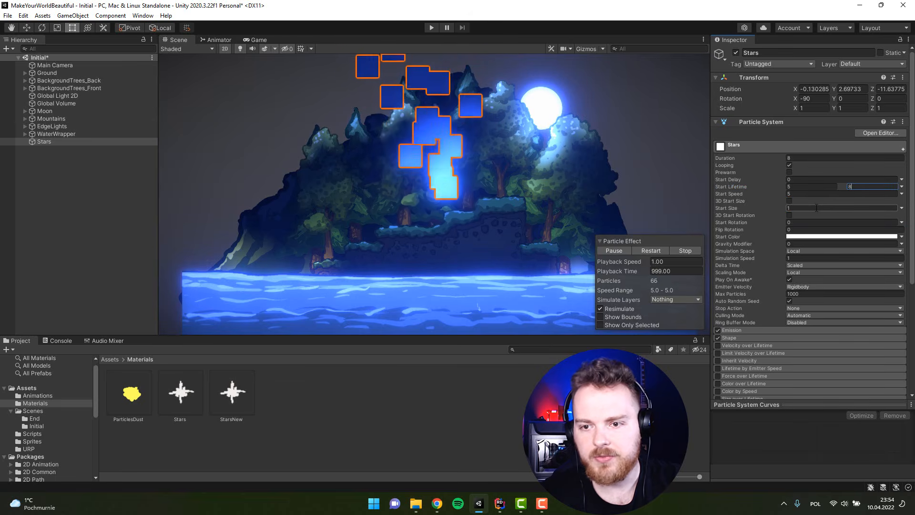
Set the Stars particles' start speed to 0 and their start size to random between the constants 0.2 and 0.5.
click(794, 193)
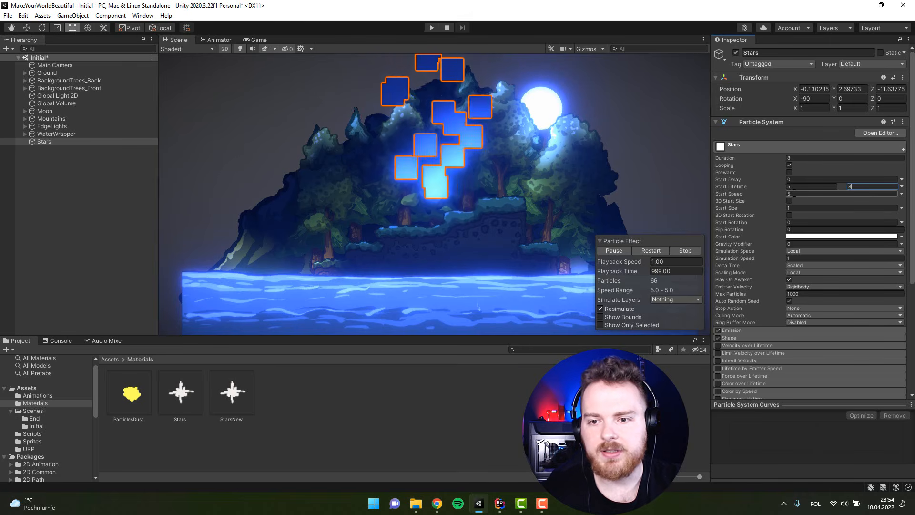
text(0)
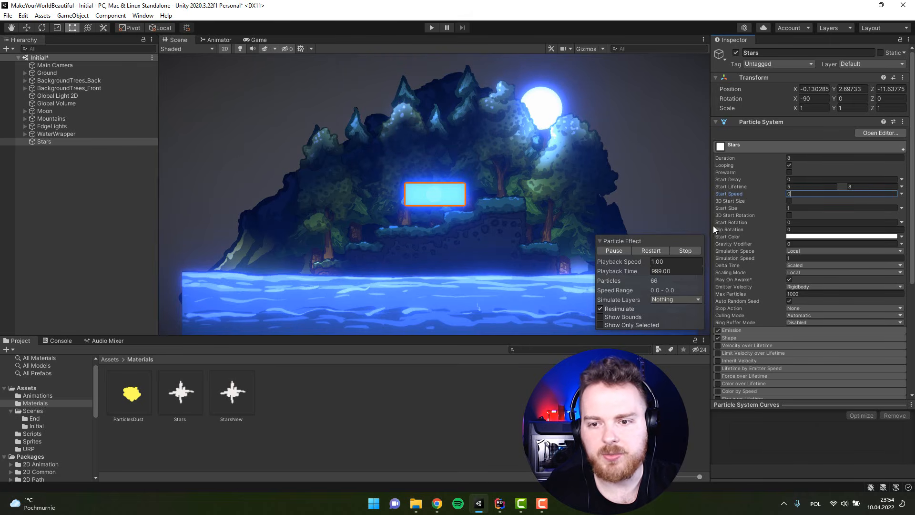
click(902, 208)
click(813, 237)
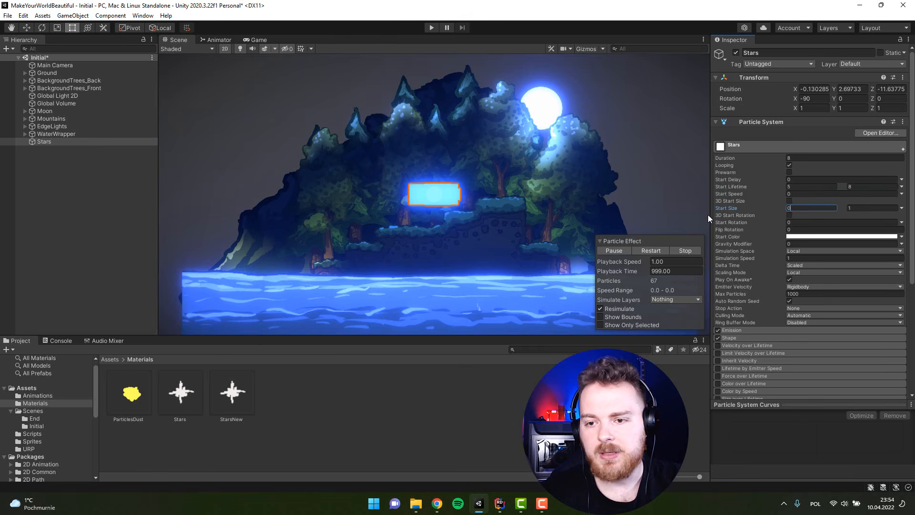
text(0,2)
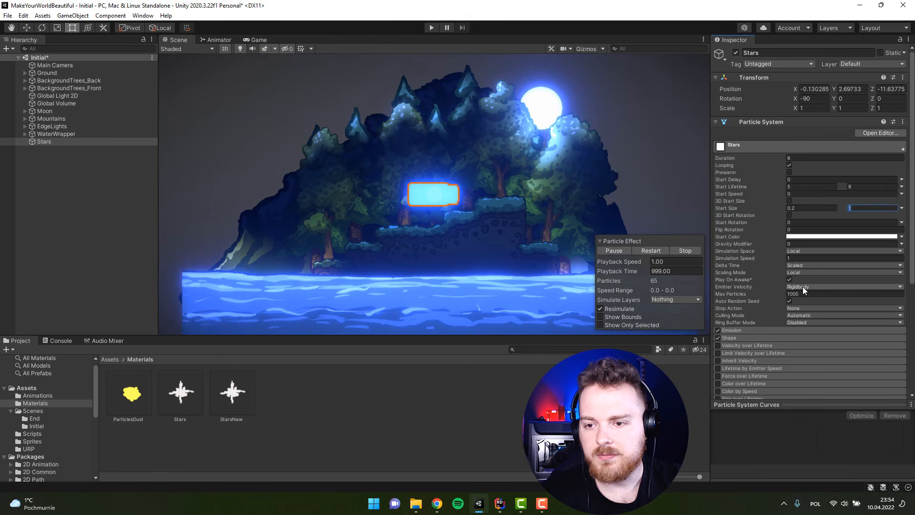
text(05)
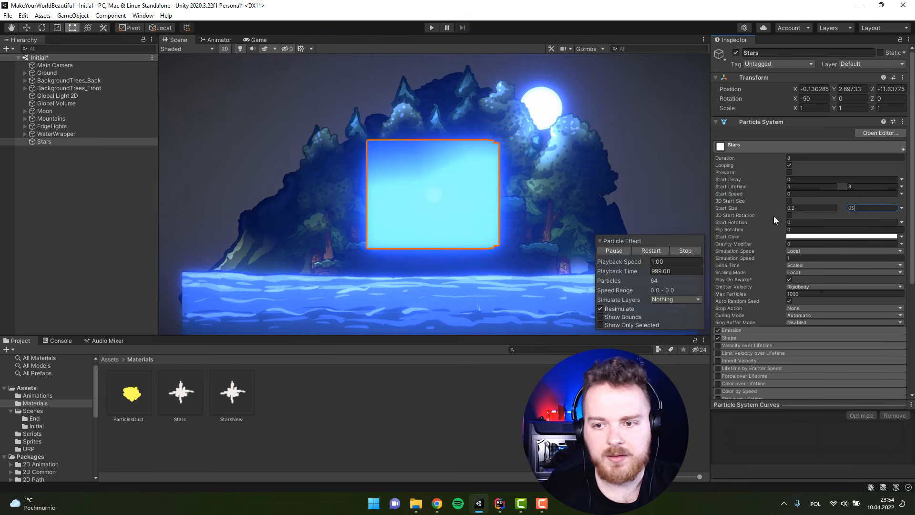
key(BackSpace)
text(,2)
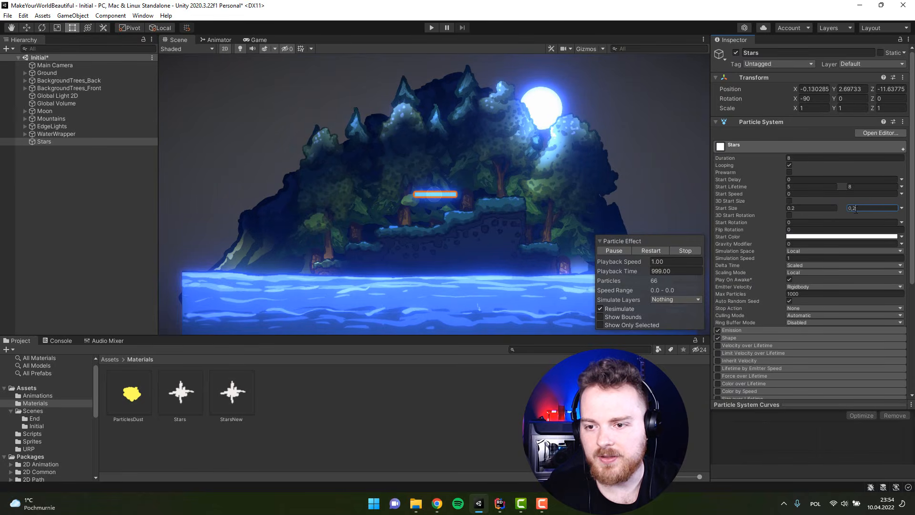
key(BackSpace)
text(5)
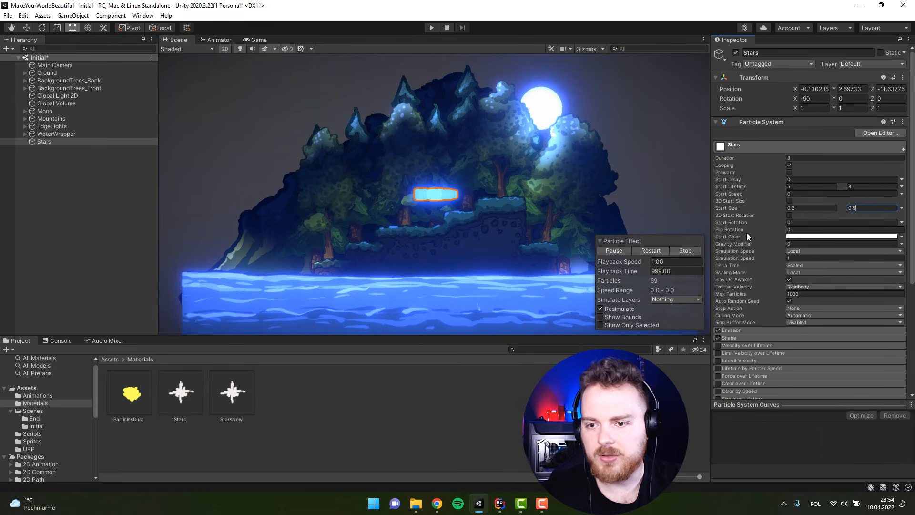
Assign the StarsNew material to the Stars particle system's renderer.
scroll(746, 232, down, 5)
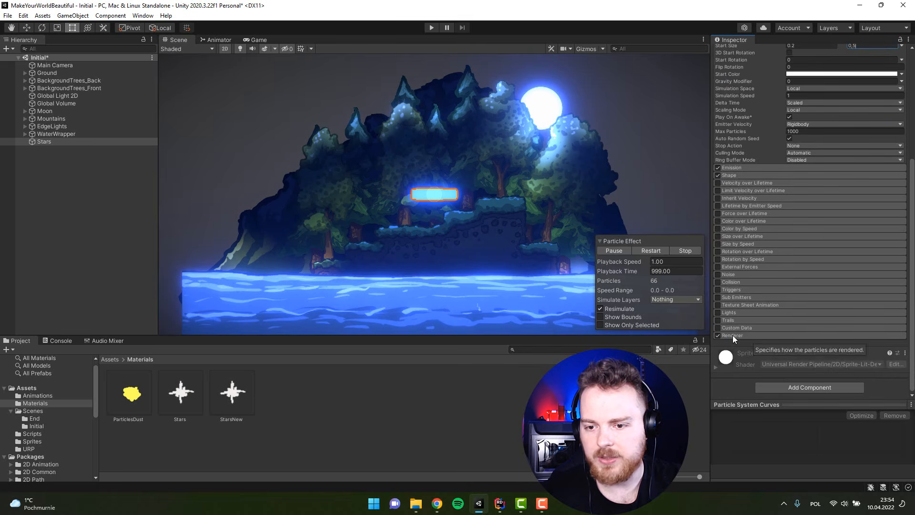
click(733, 336)
scroll(757, 316, down, 5)
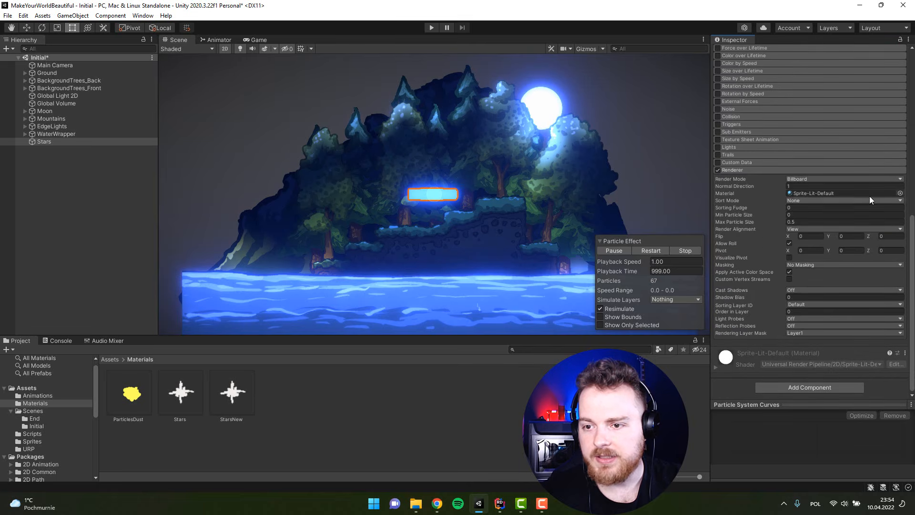
drag(785, 209, 805, 194)
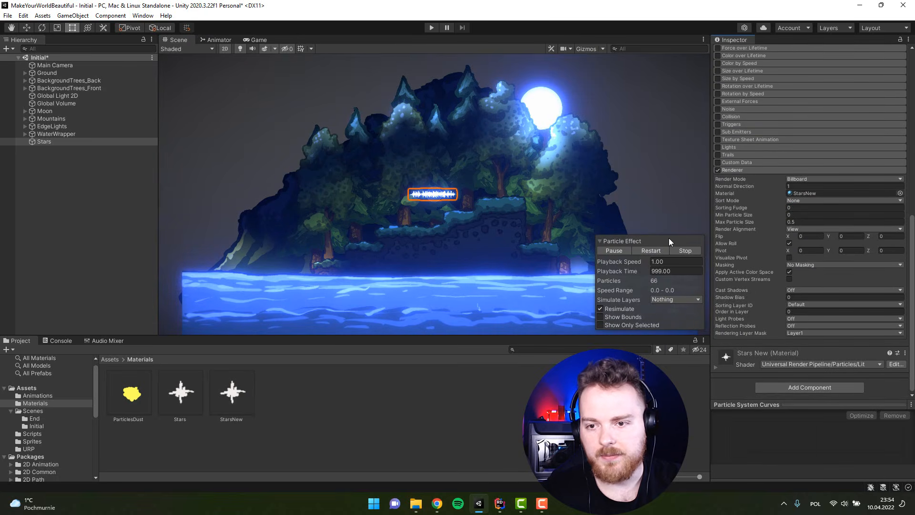
Change the Stars particle system's emission shape to Box.
scroll(782, 245, up, 10)
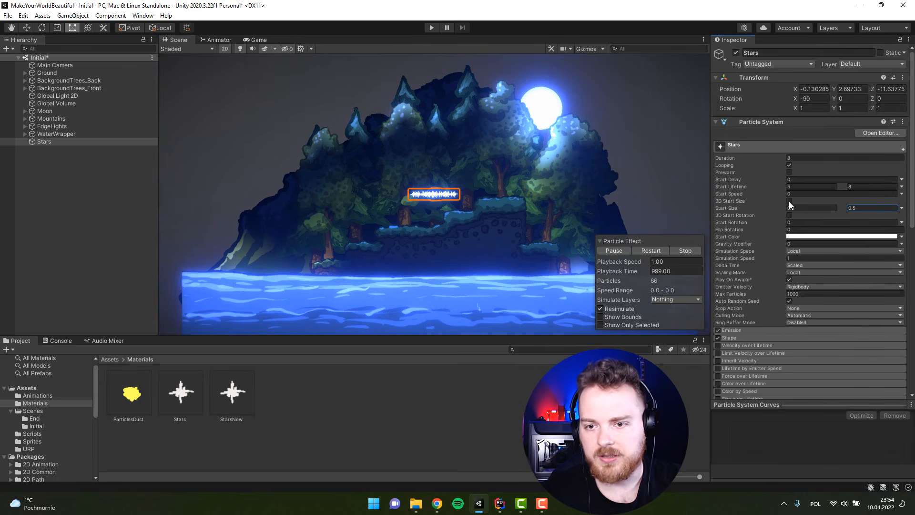
scroll(793, 230, down, 3)
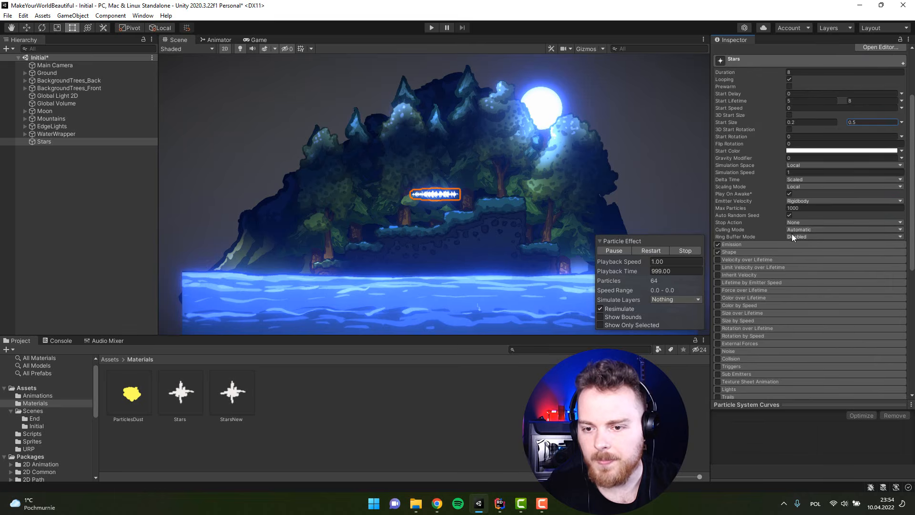
click(730, 251)
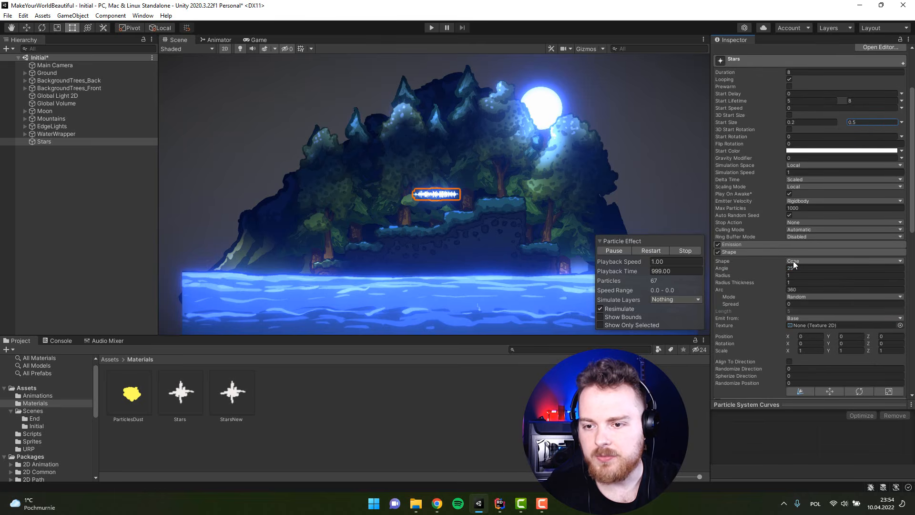
click(794, 261)
click(813, 312)
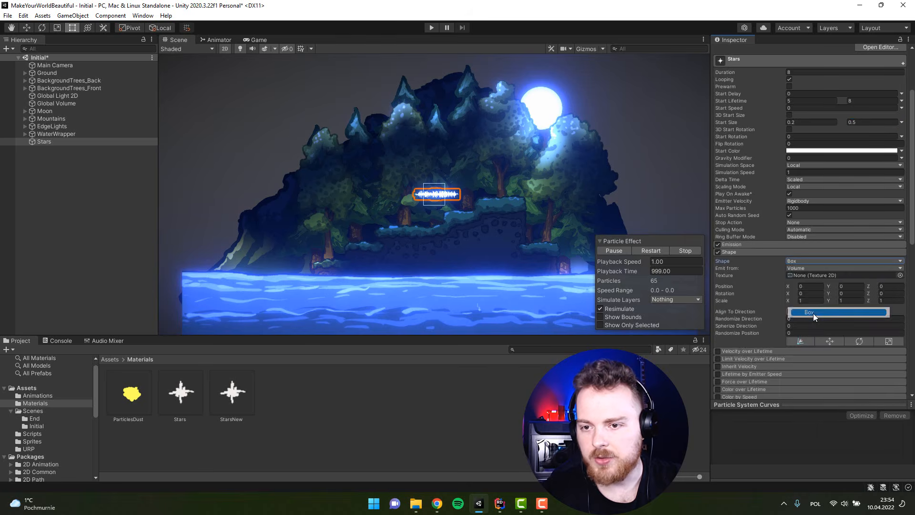
Reset the Stars object's transform to its default position, rotation and scale.
scroll(800, 251, up, 3)
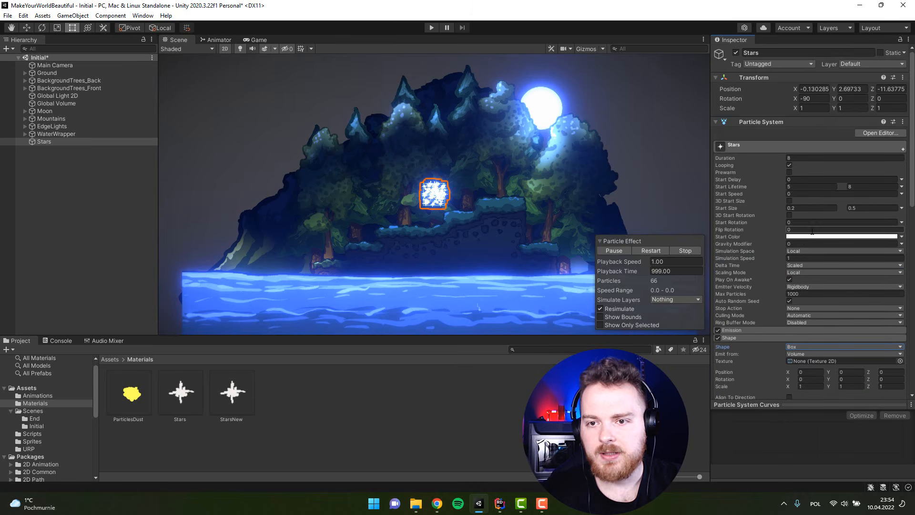
click(900, 78)
click(903, 77)
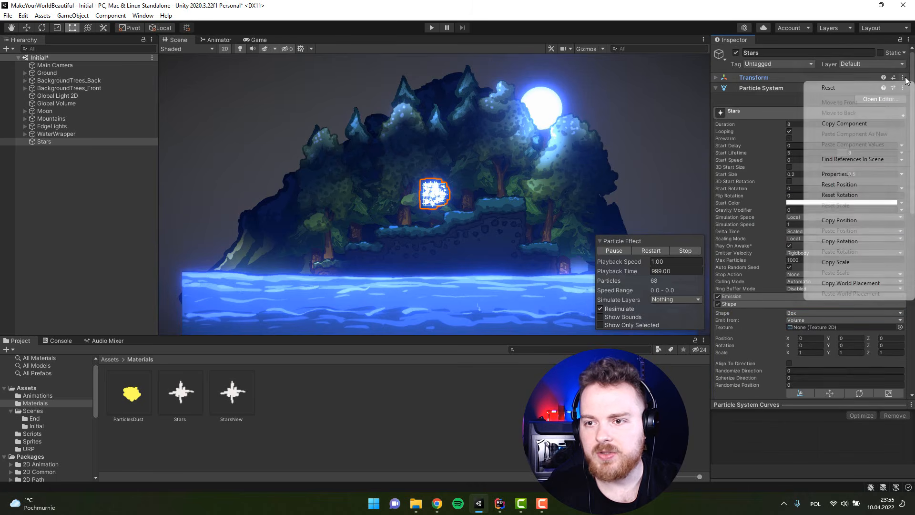
click(891, 88)
Scale the Stars emitter's box shape to 25 in X and 10 in Y.
scroll(781, 271, down, 3)
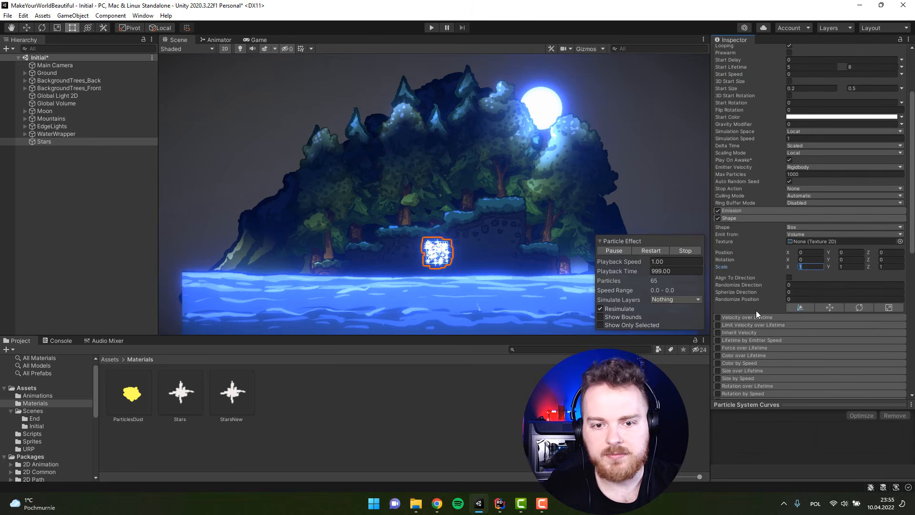
text(20)
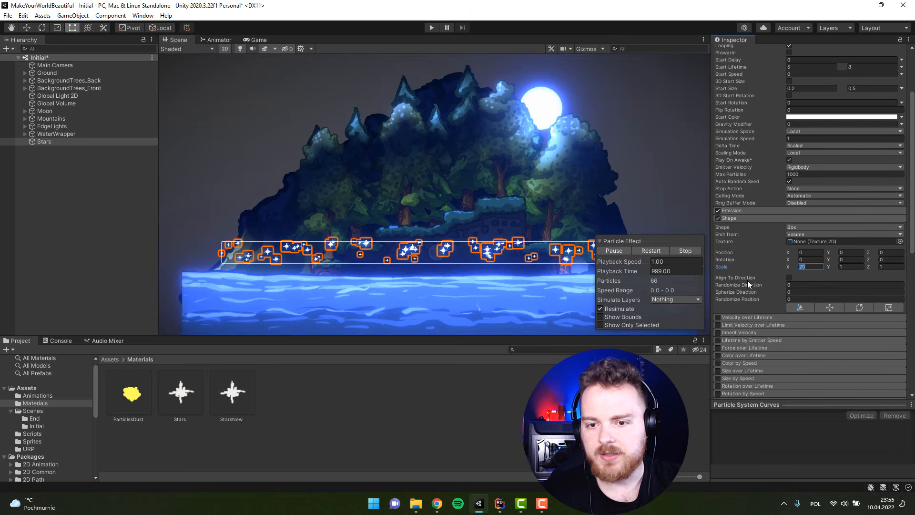
text(25)
scroll(489, 221, down, 4)
middle_drag(484, 206, 453, 124)
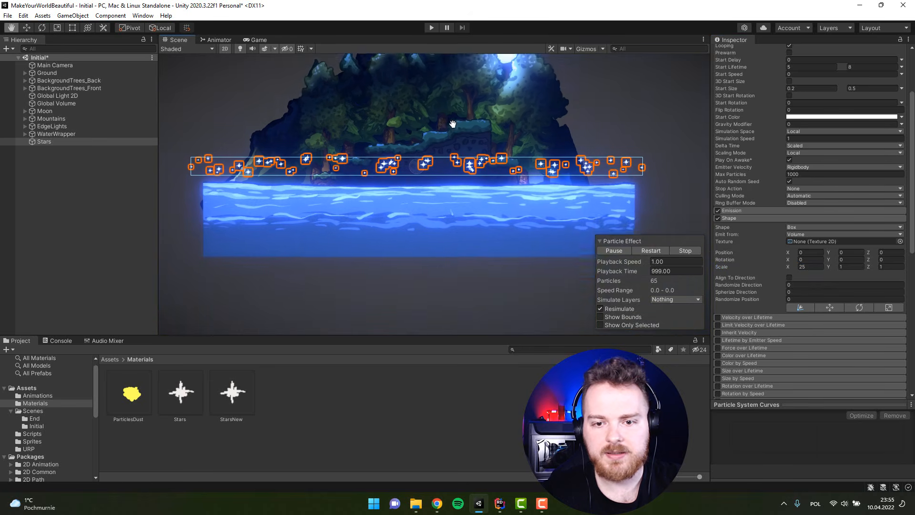
click(850, 267)
text(20)
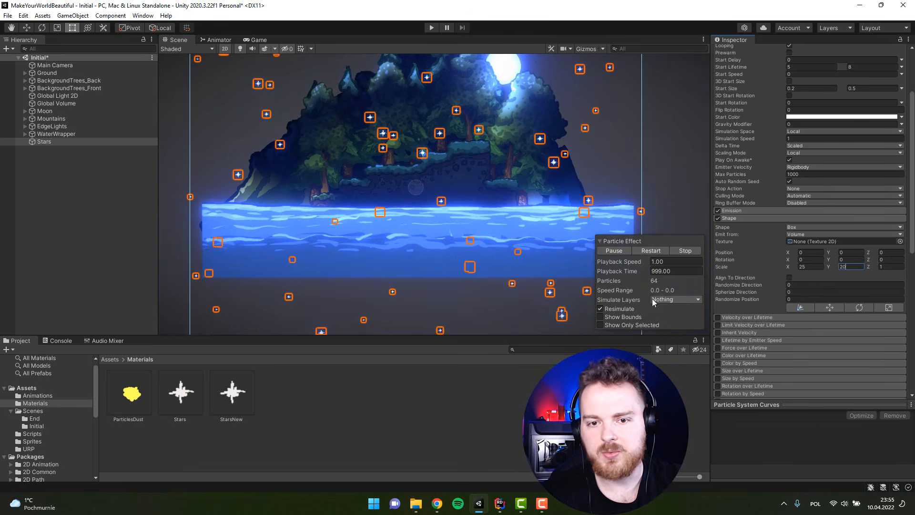
scroll(547, 270, down, 5)
click(848, 267)
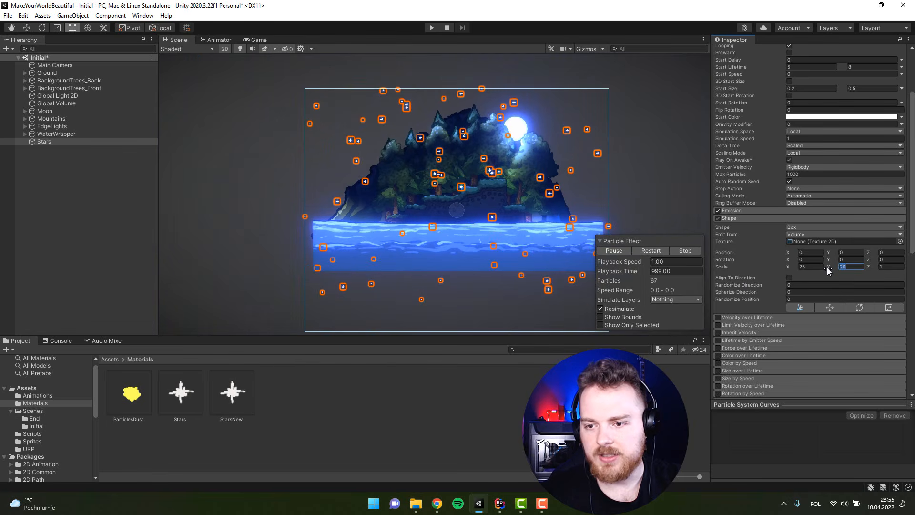
text(10)
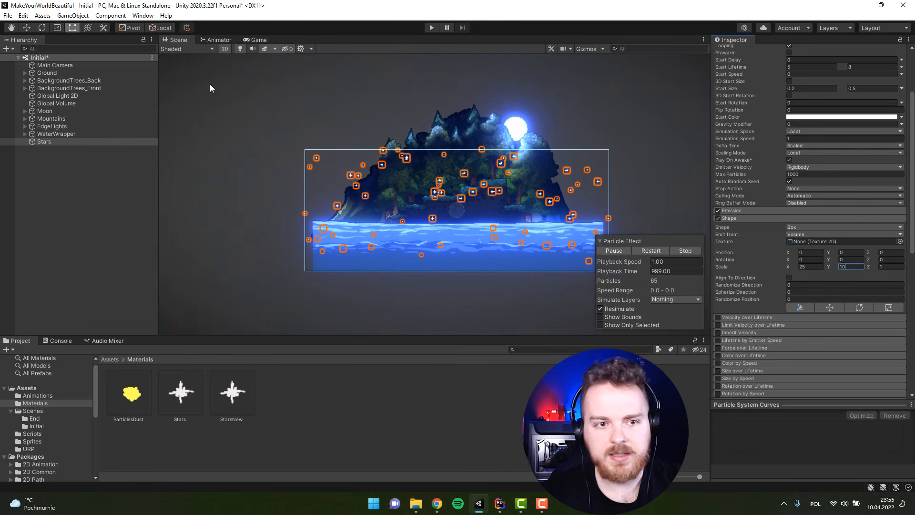
Move the Stars emitter straight up so its box covers the island and sky down to the water's surface.
click(28, 28)
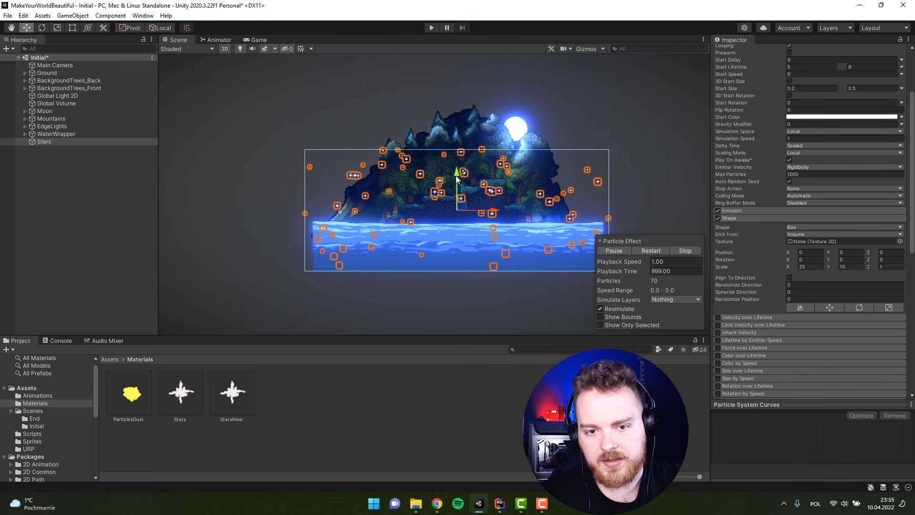
drag(457, 177, 458, 130)
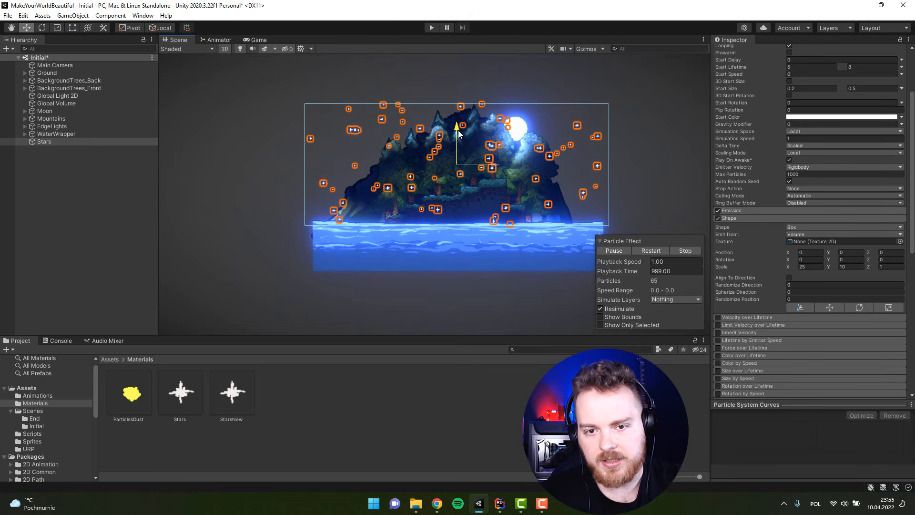
middle_drag(498, 228, 462, 250)
scroll(461, 250, up, 5)
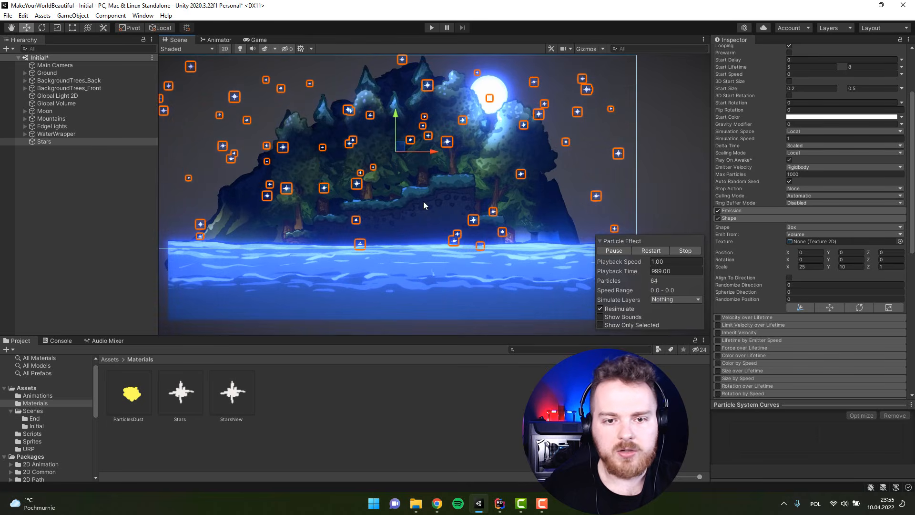
Enable Size over Lifetime on the Stars particle system and make its size curve a flat line at 1.0.
middle_drag(423, 201, 437, 227)
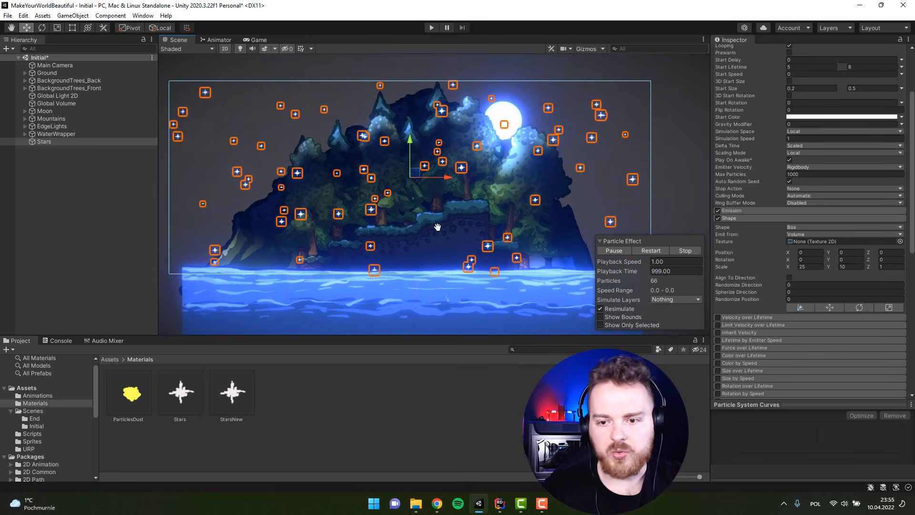
click(733, 217)
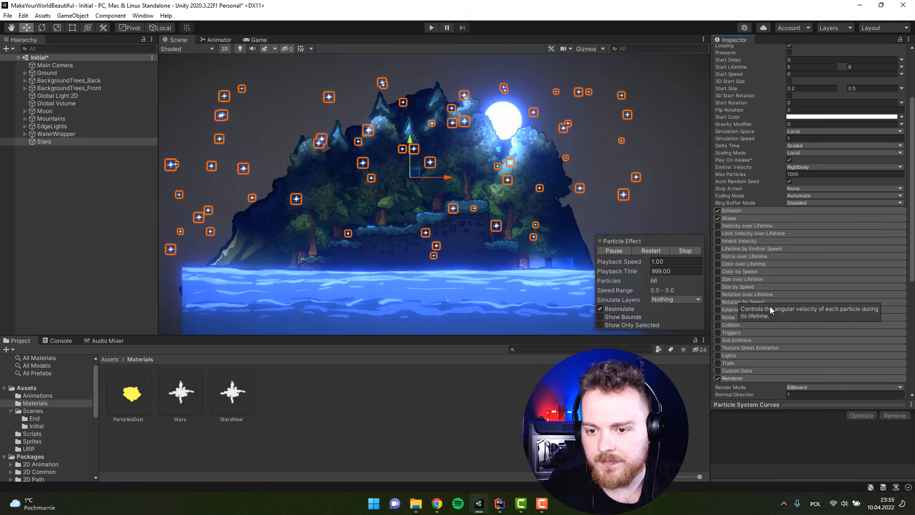
click(718, 279)
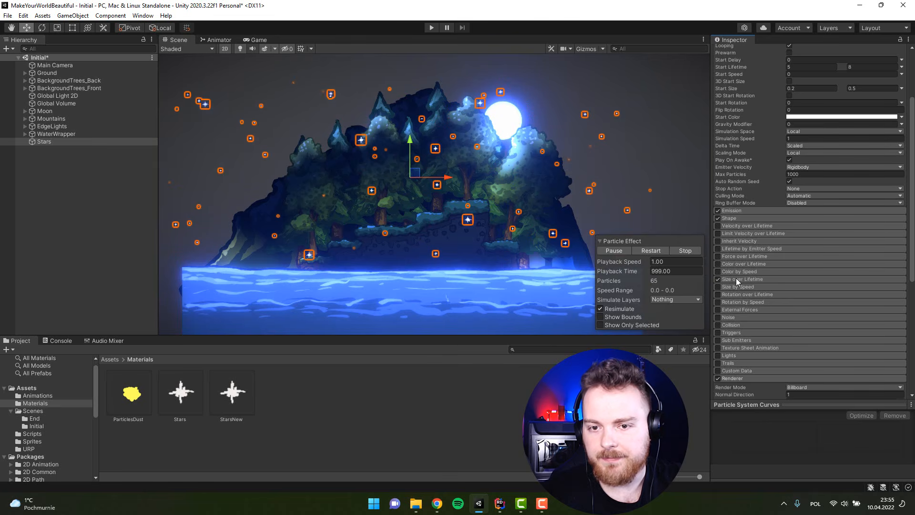
click(741, 279)
click(822, 295)
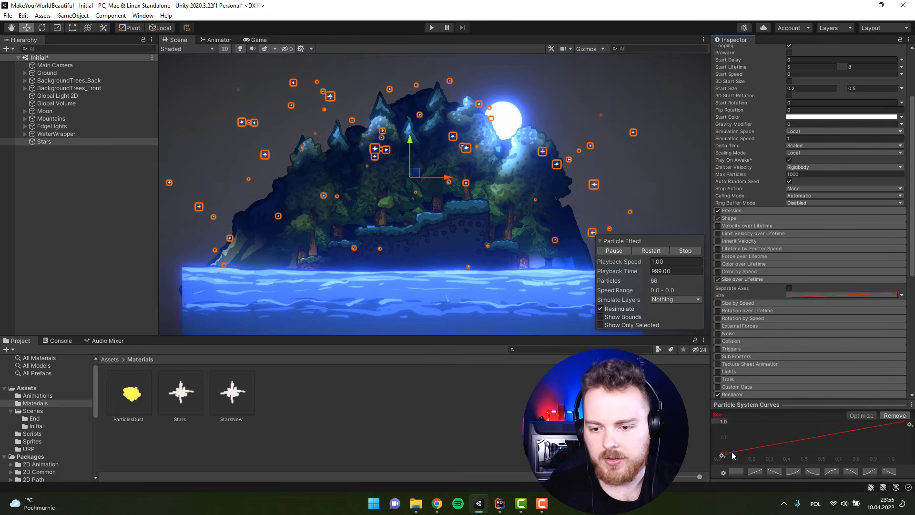
click(737, 470)
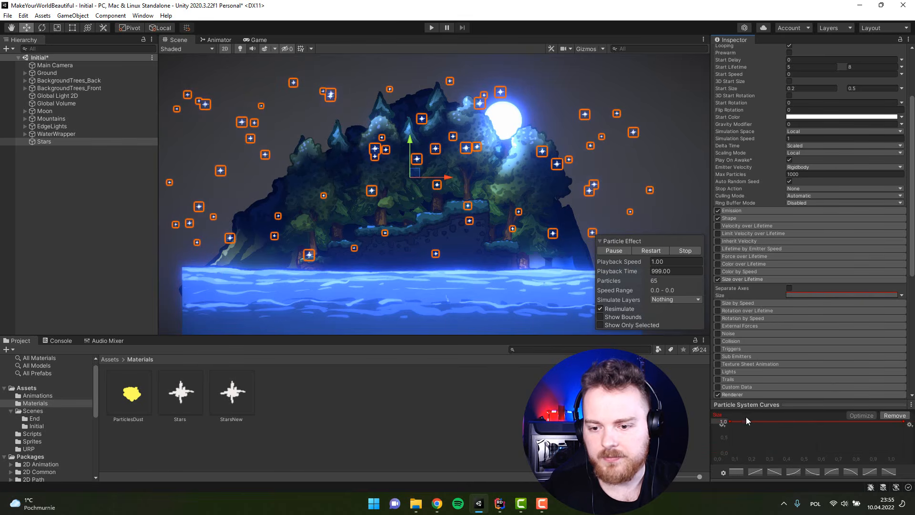
Add a key near the middle of the size curve and lower both end keys to 0 so stars grow and shrink.
right_click(820, 421)
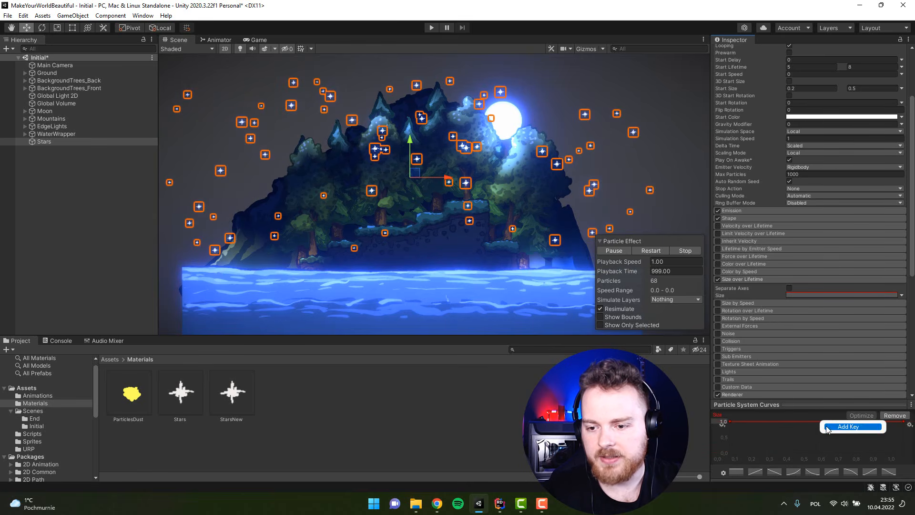
click(832, 428)
click(819, 421)
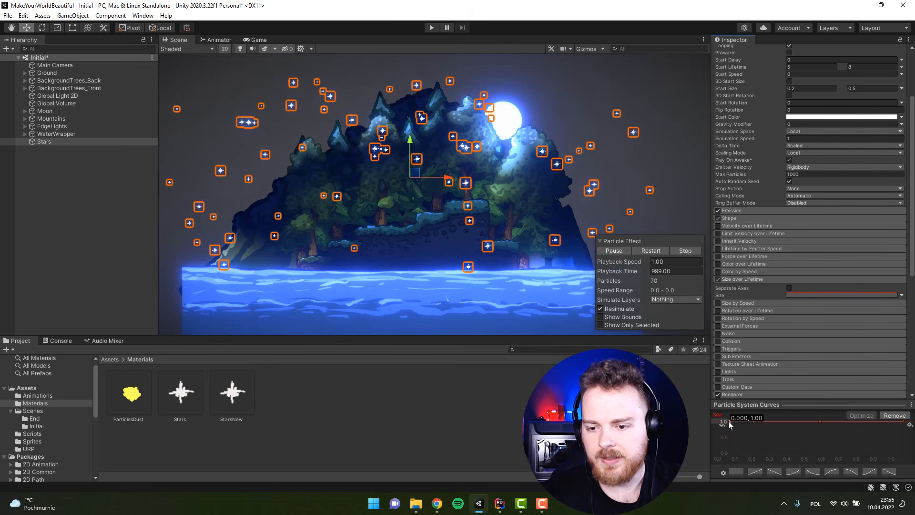
drag(729, 422, 726, 464)
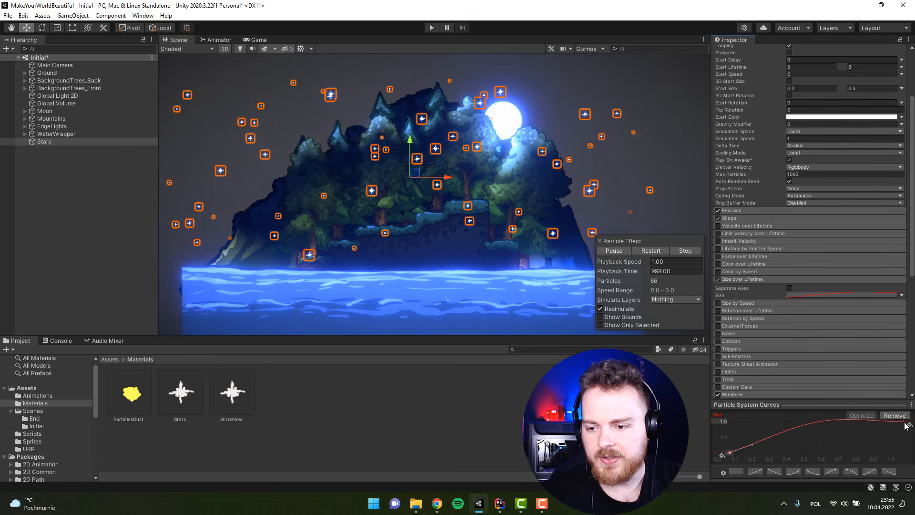
drag(904, 422, 905, 453)
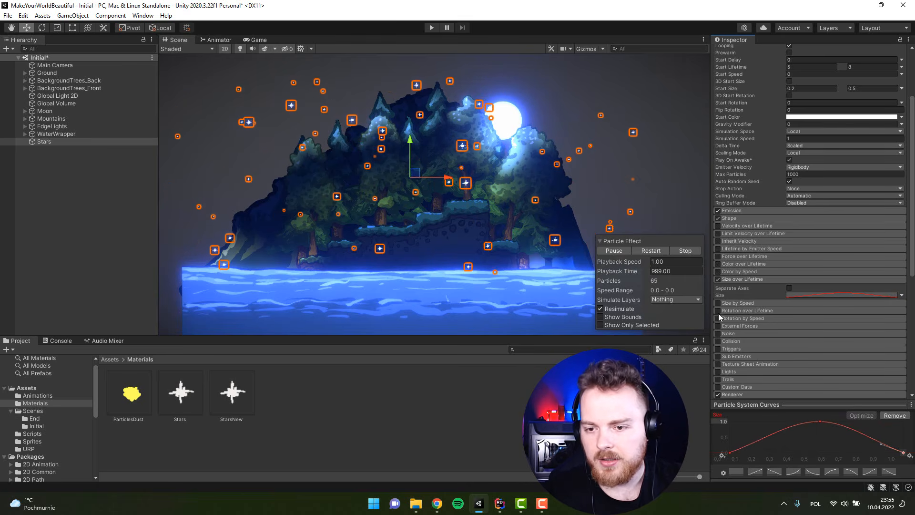
Set the Stars renderer's sorting layer to BackgroundBack.
click(742, 395)
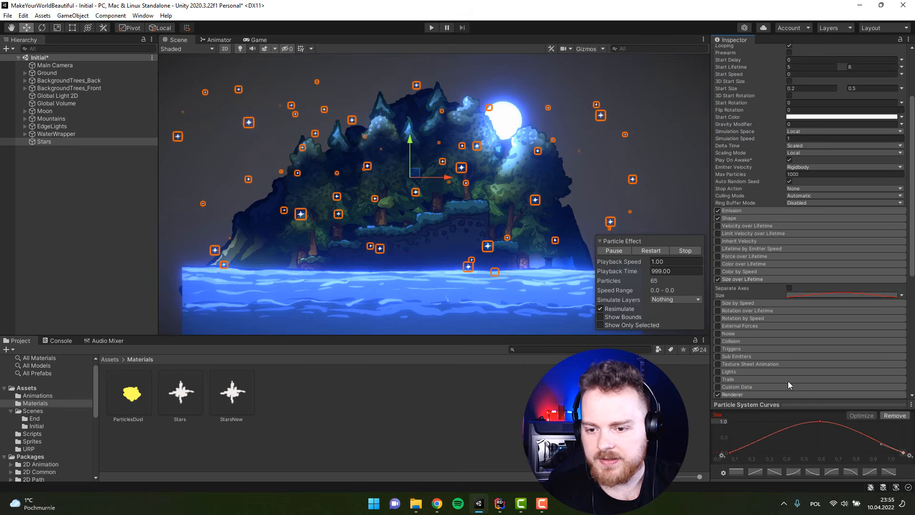
scroll(773, 286, down, 10)
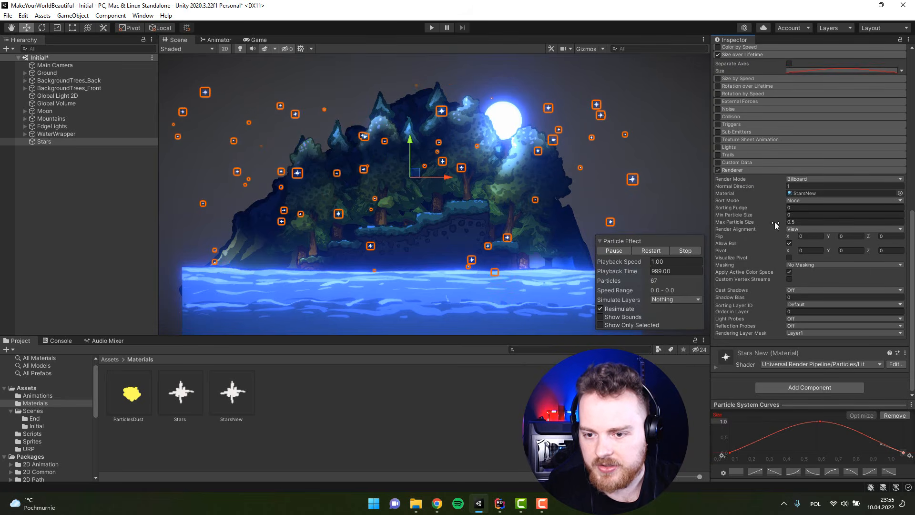
click(798, 305)
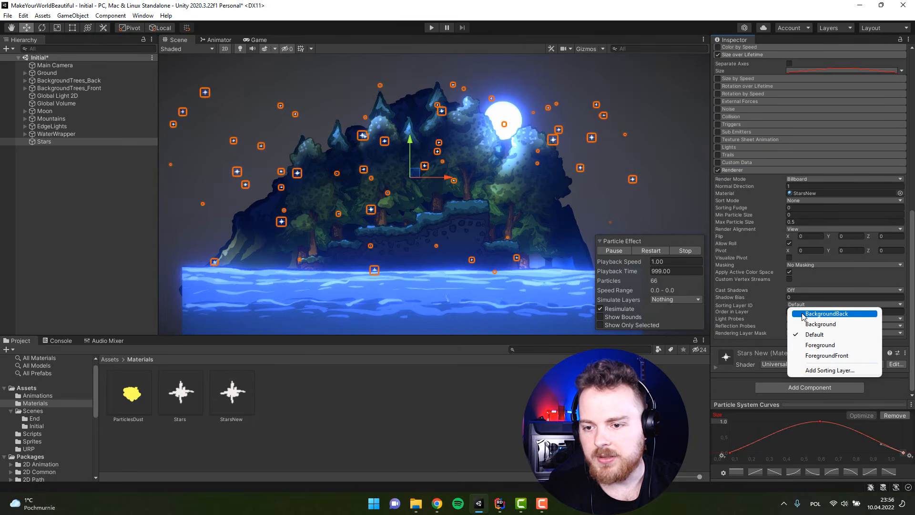
click(804, 315)
Set the Stars renderer's shadow bias to -5.
click(776, 300)
text(-5)
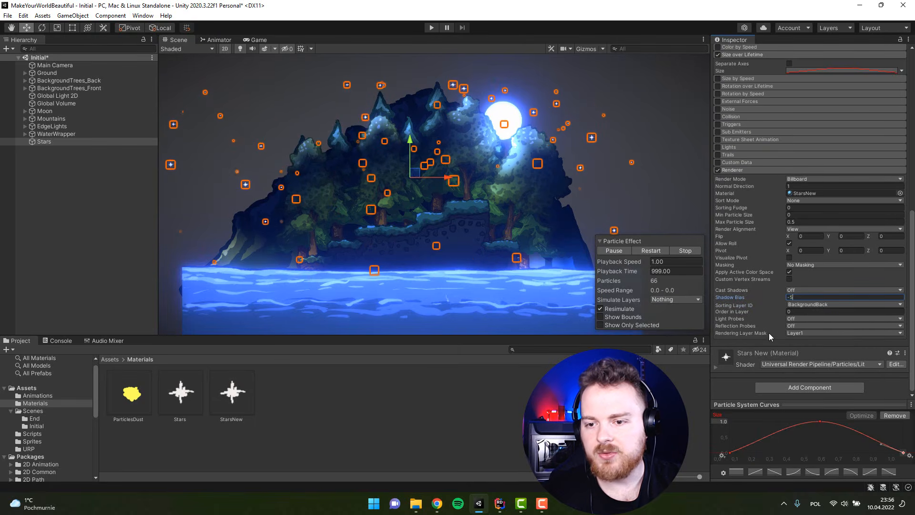
Run the scene in Play mode to check how the stars look behind the island, and stop it again.
click(756, 169)
click(684, 161)
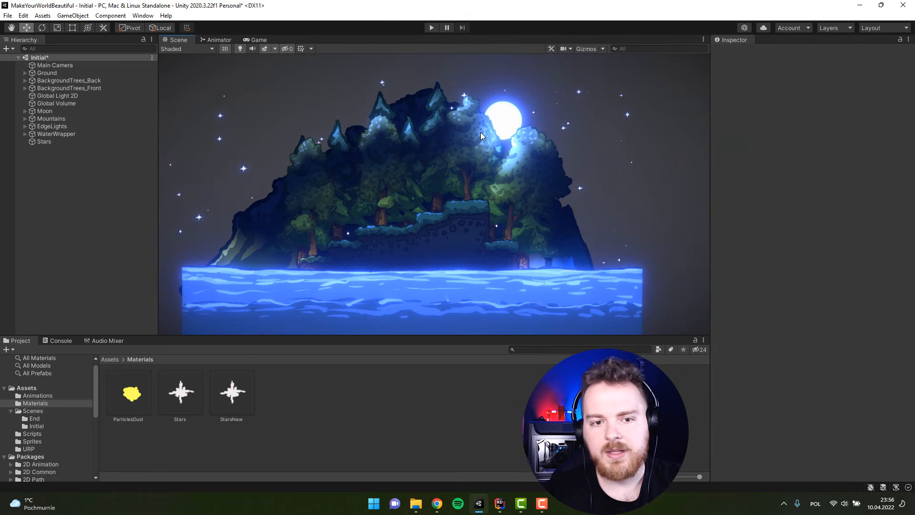
click(430, 28)
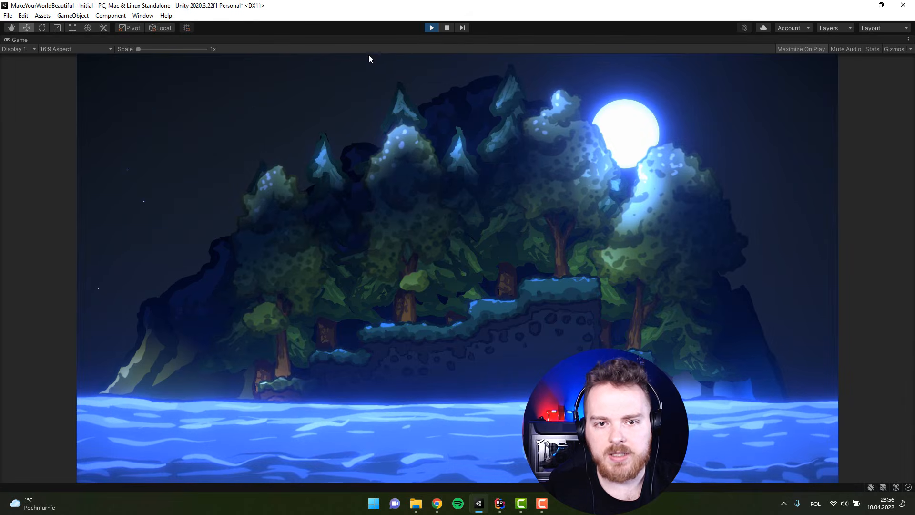
click(431, 28)
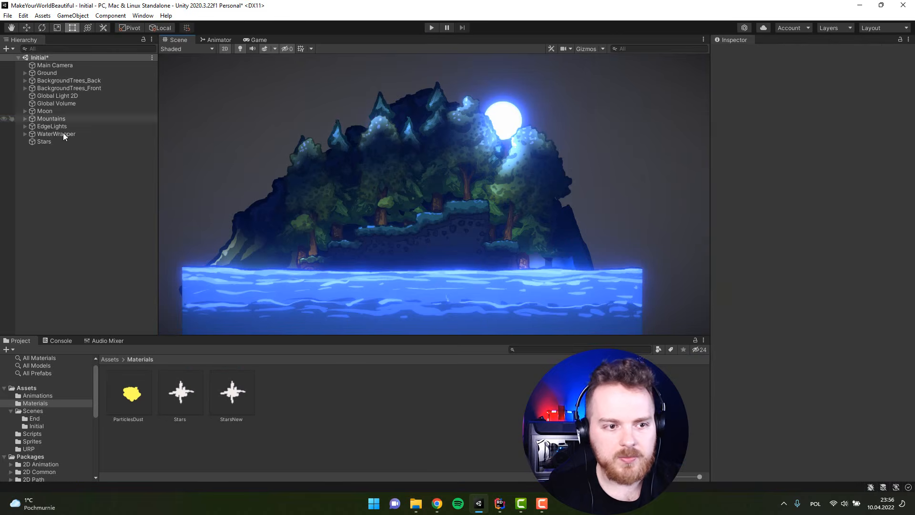
Set the Stars renderer's shadow bias to 0 and its order in layer to -5.
click(63, 141)
scroll(777, 258, down, 5)
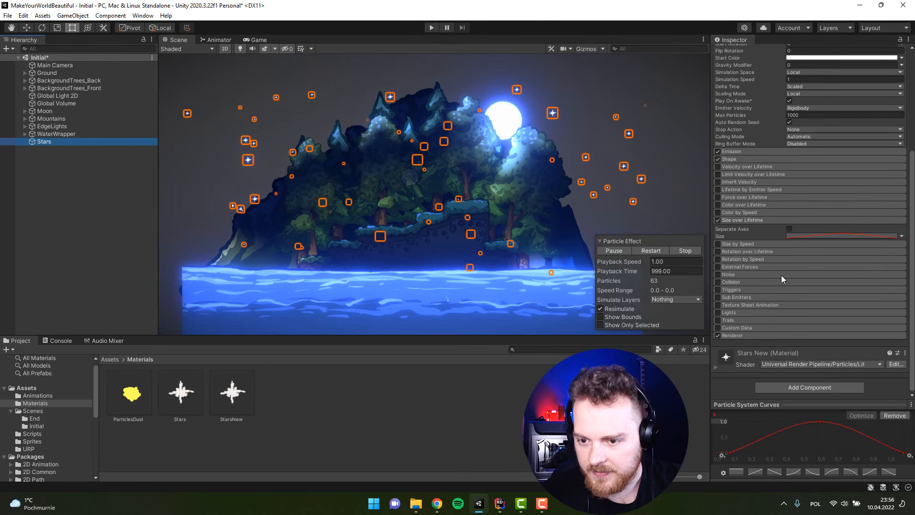
click(751, 333)
scroll(758, 319, down, 5)
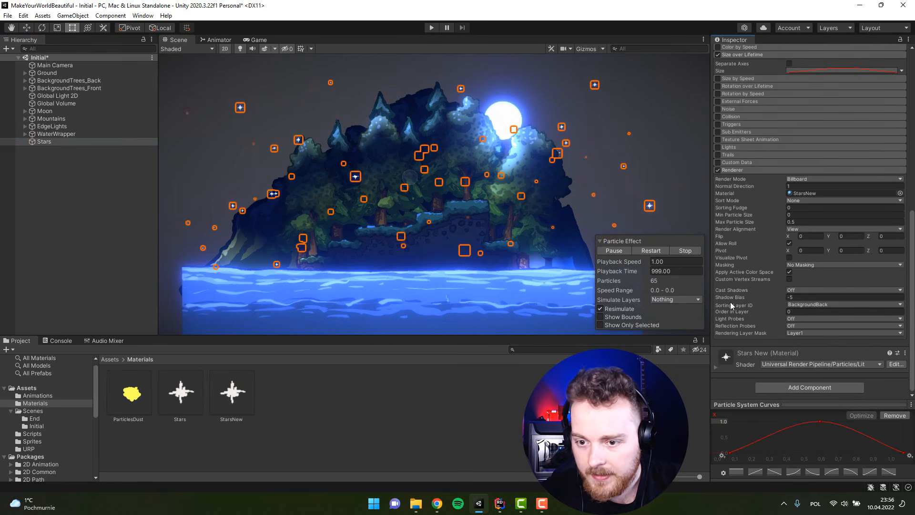
click(810, 297)
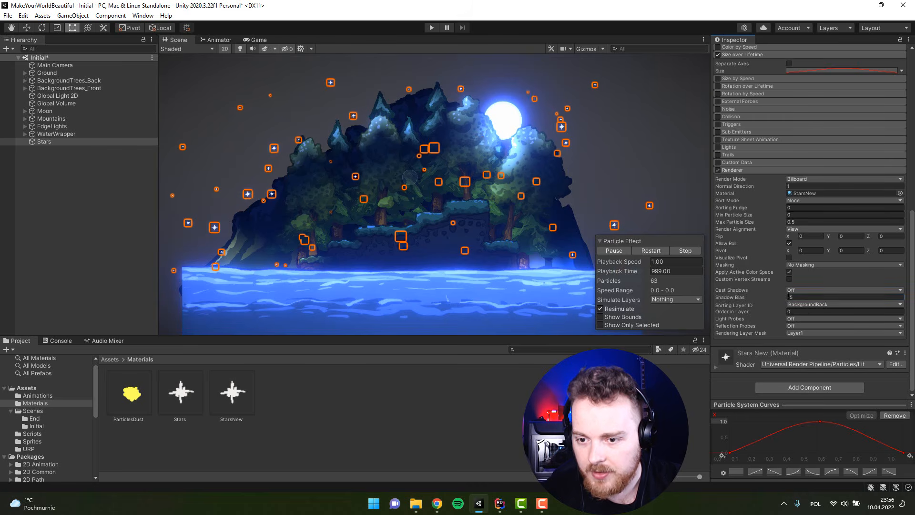
text(0)
click(792, 311)
text(-5)
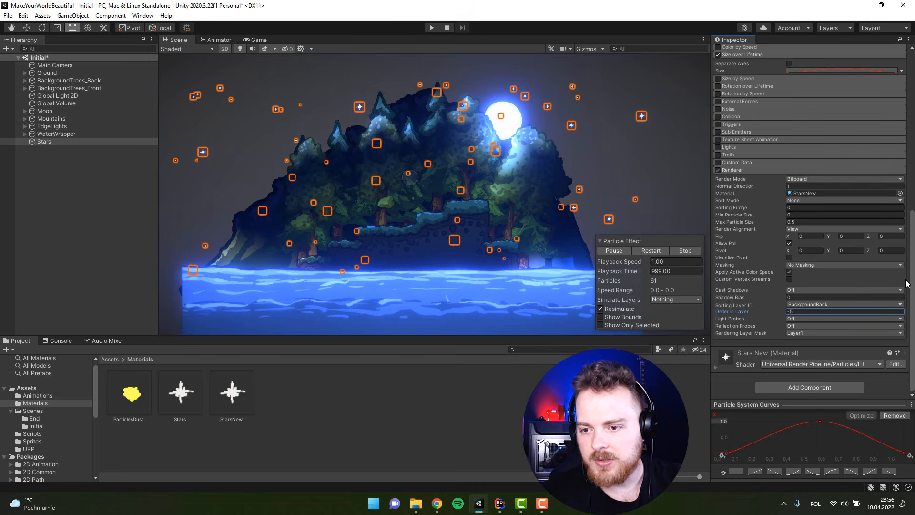
Enable Prewarm on the Stars particle system and run the scene to preview it.
scroll(810, 253, up, 10)
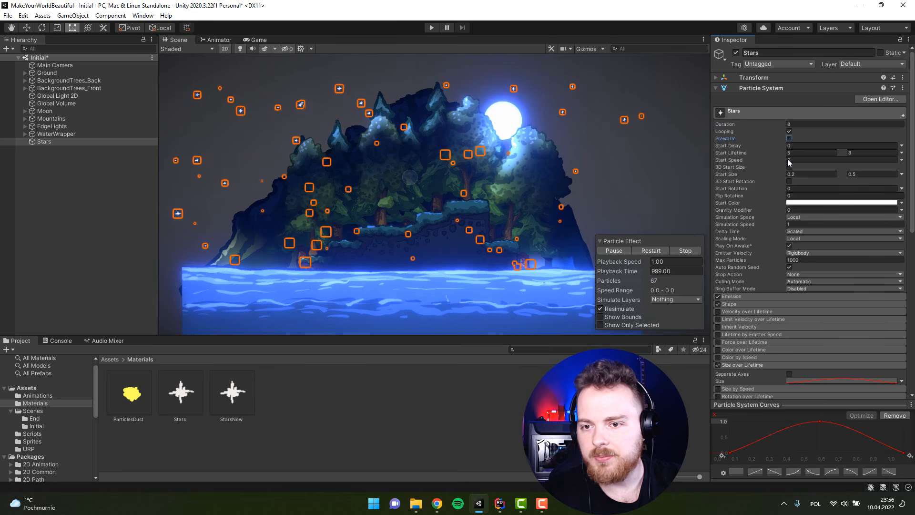
click(789, 138)
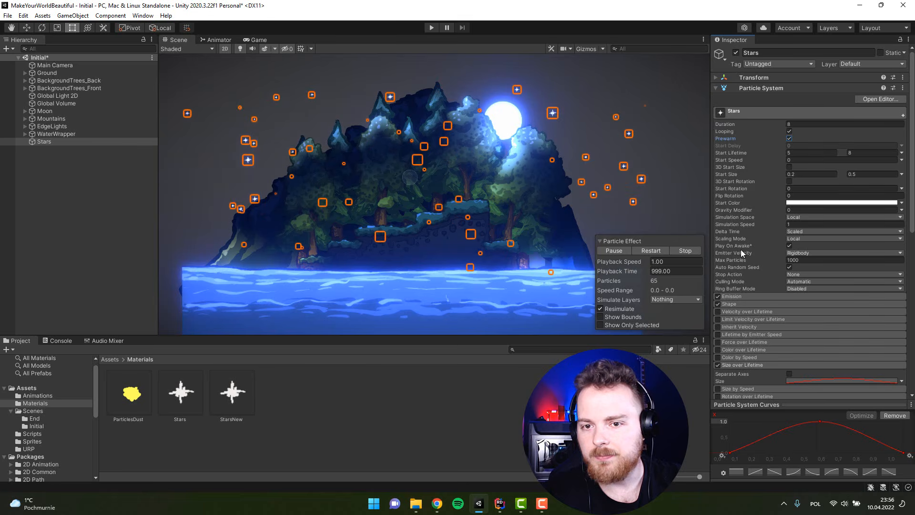
click(755, 88)
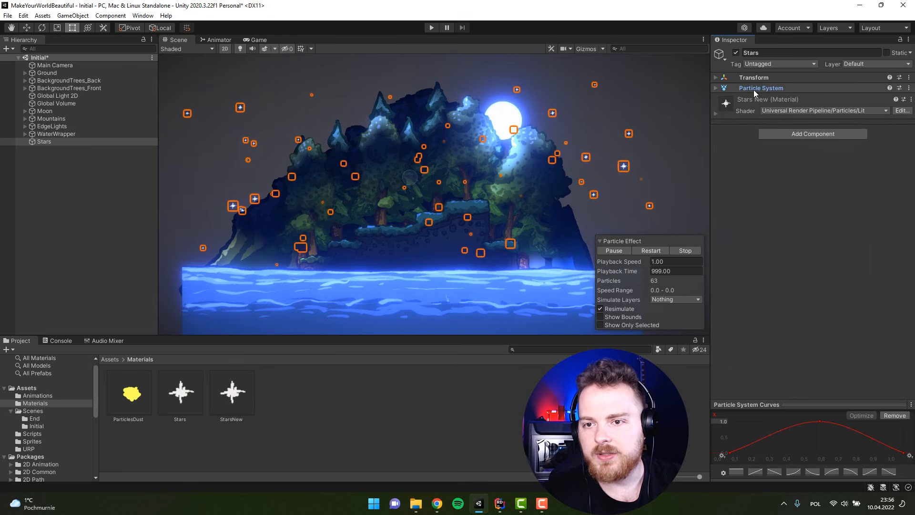
click(431, 27)
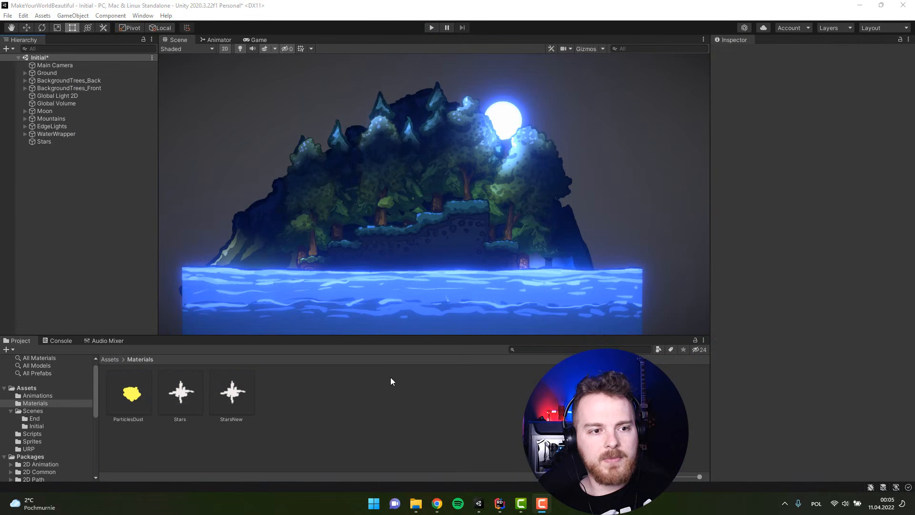
Create a new particle system at the scene root and name it LightBugs.
right_click(66, 174)
mouse_move(91, 323)
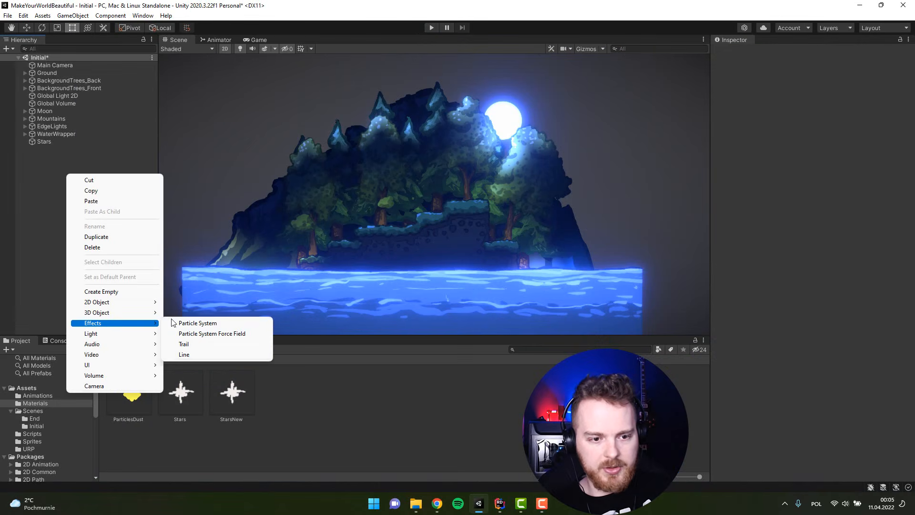
click(184, 324)
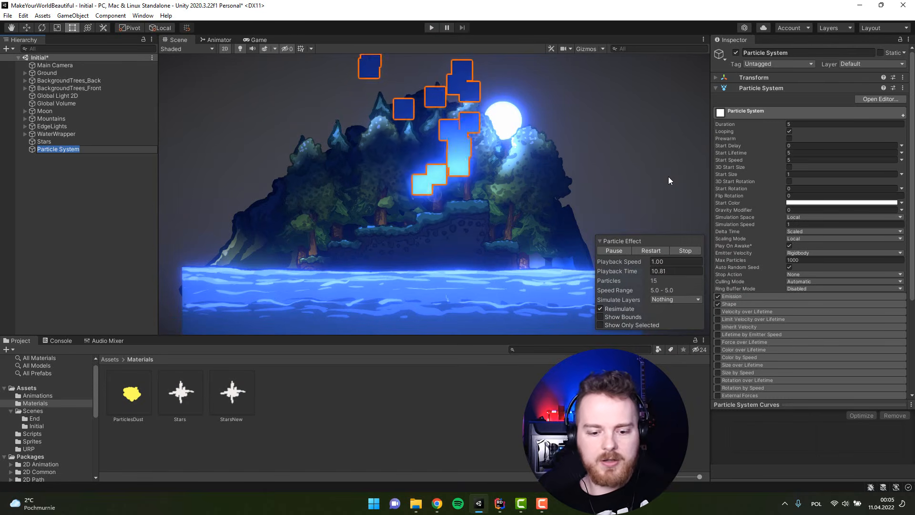
text(LightBugs)
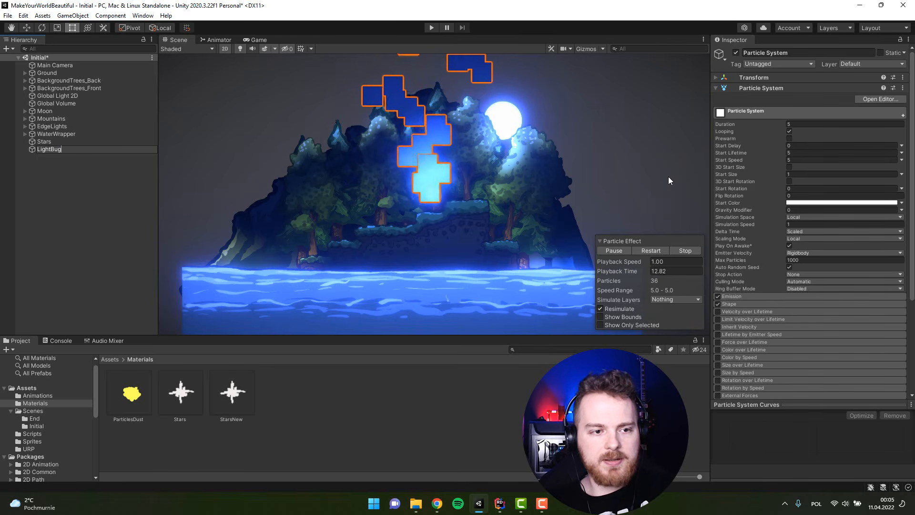
key(Return)
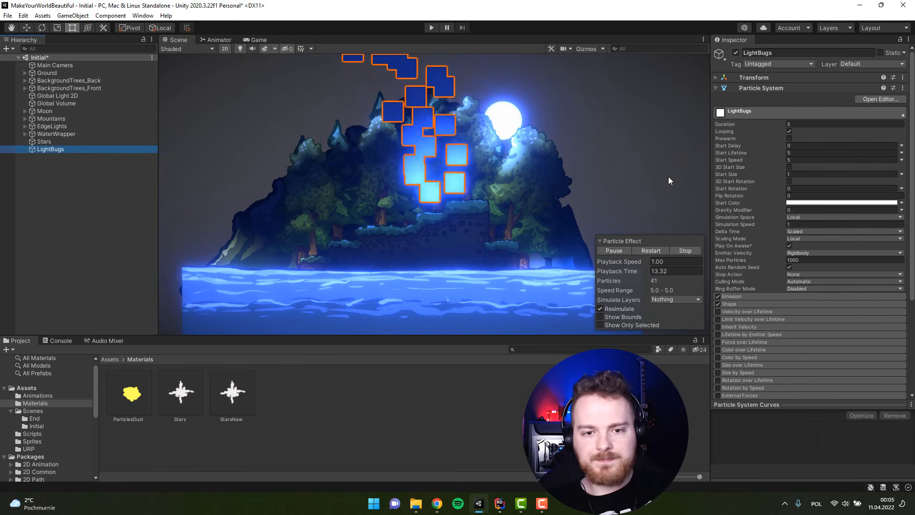
Change the LightBugs particle system's emission shape to Box.
click(738, 303)
click(738, 303)
scroll(758, 287, down, 3)
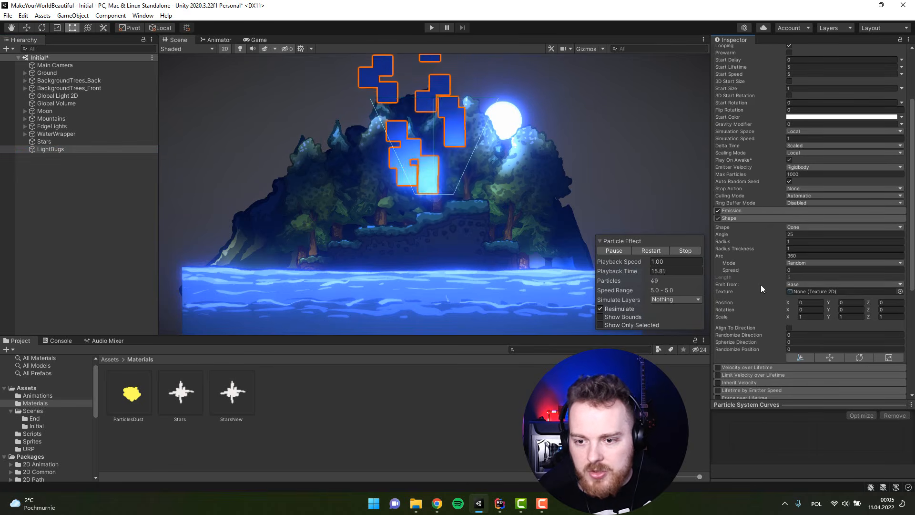
click(792, 234)
click(811, 227)
click(801, 279)
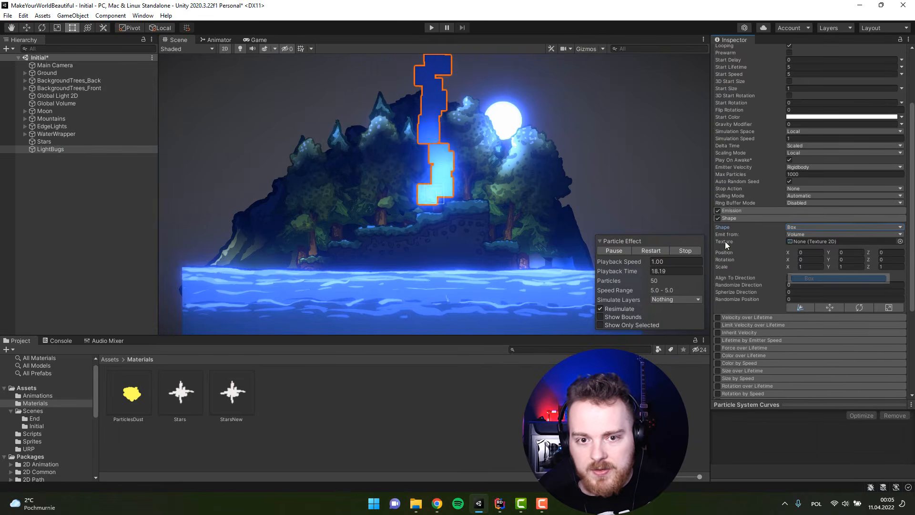
Reset the LightBugs transform and move the emitter straight up to about Y 3.03, in front of the trees.
scroll(804, 212, up, 3)
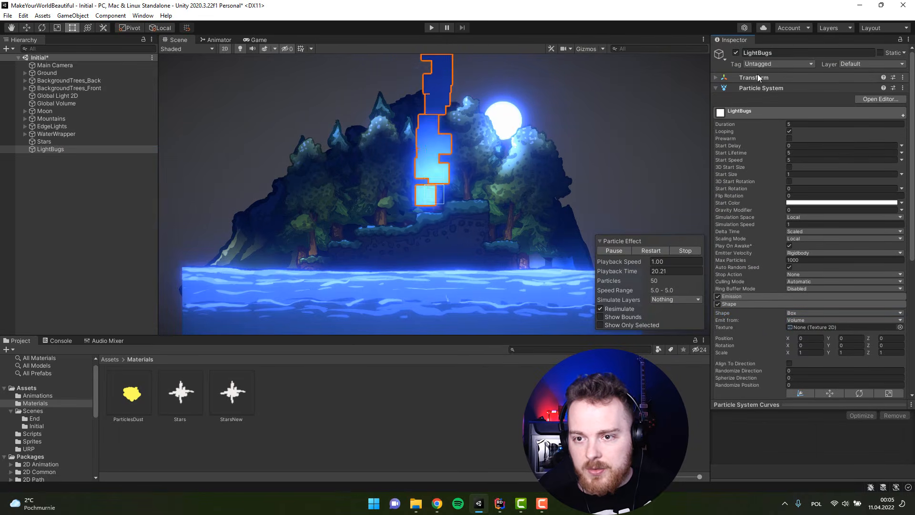
click(724, 78)
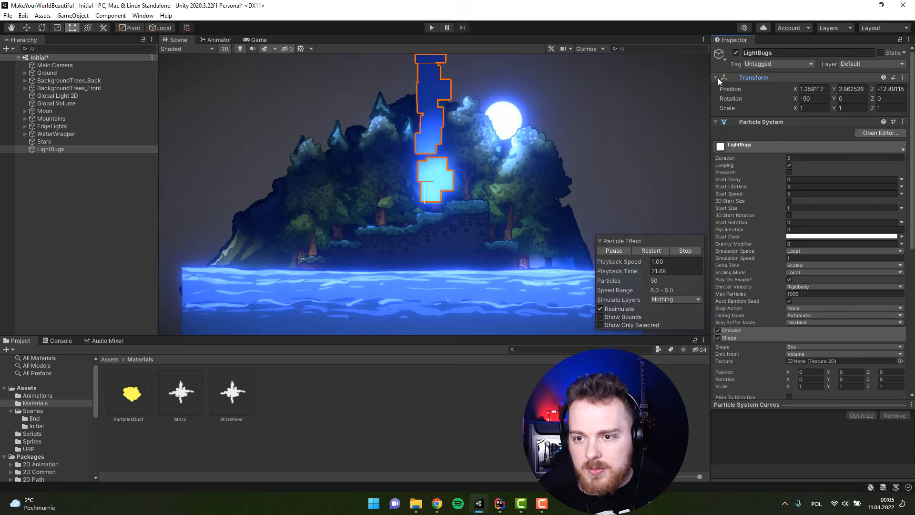
click(903, 78)
click(825, 87)
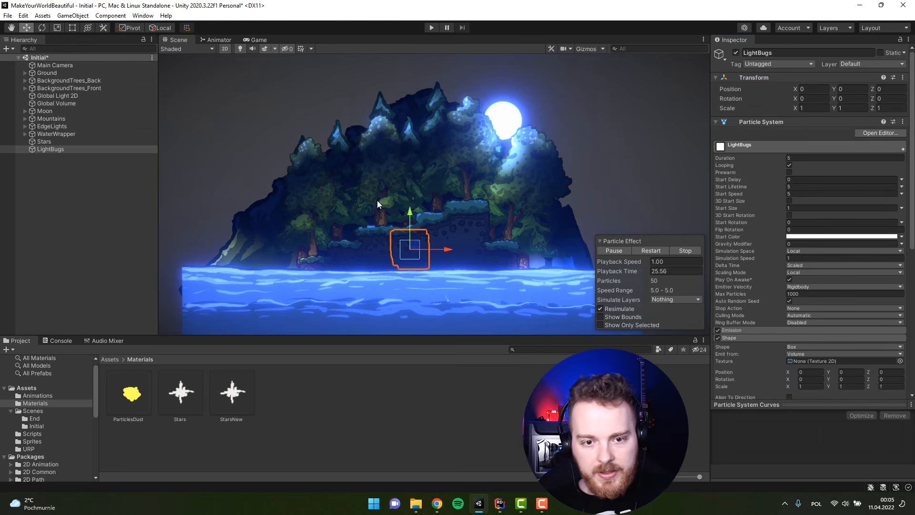
drag(410, 215, 410, 159)
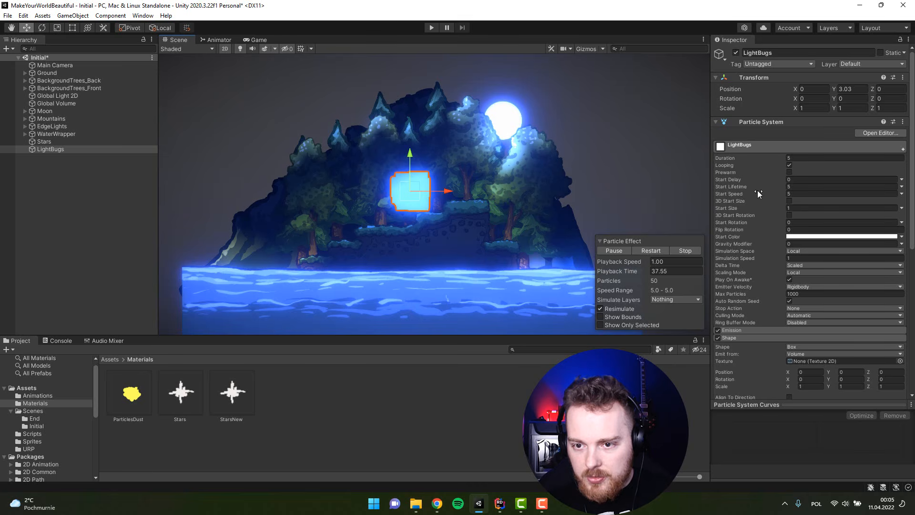
Make the LightBugs start size random between two constants, 0.1 and 0.2.
click(901, 208)
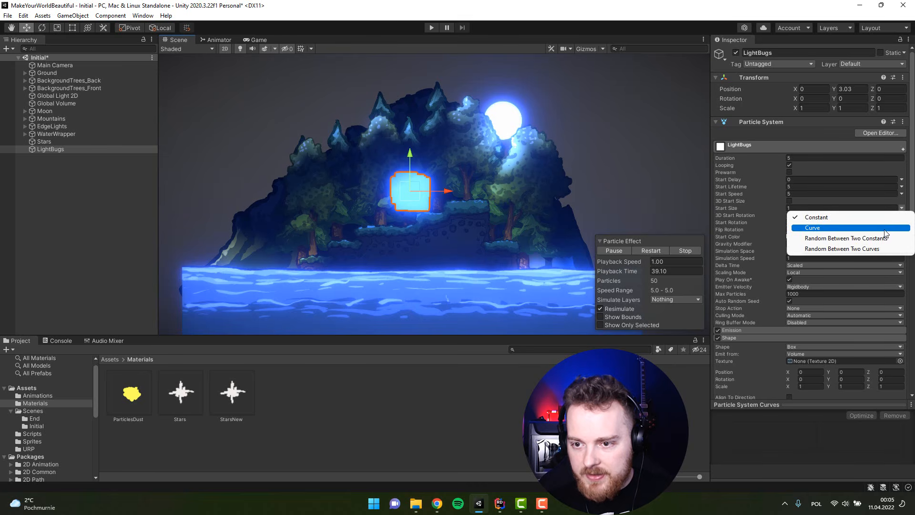
click(858, 238)
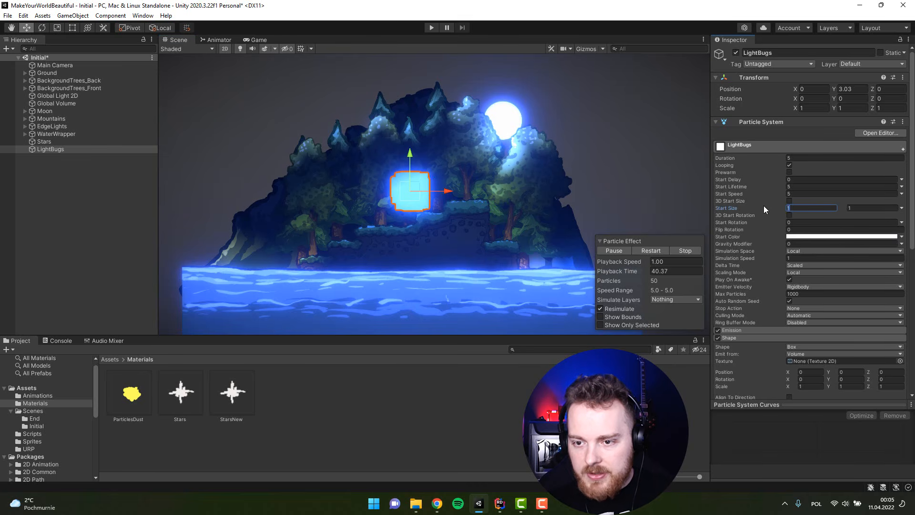
text(0.1)
click(853, 208)
text(0.)
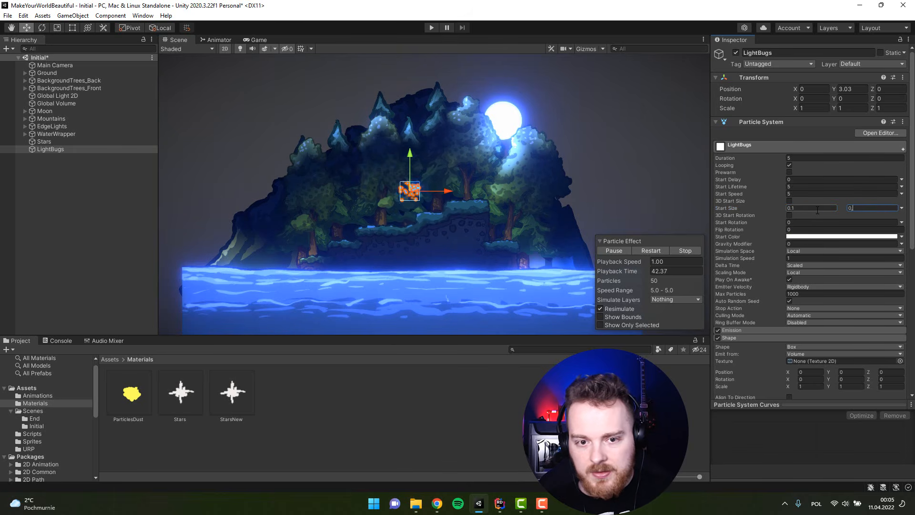
text(2)
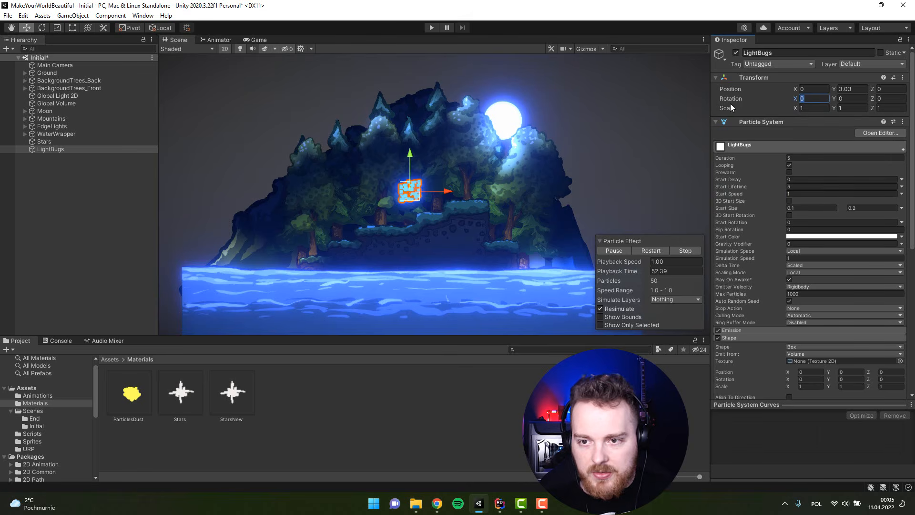
Set the LightBugs X rotation to -90 so particles rise, and set their start speed to 0.2.
text(-90)
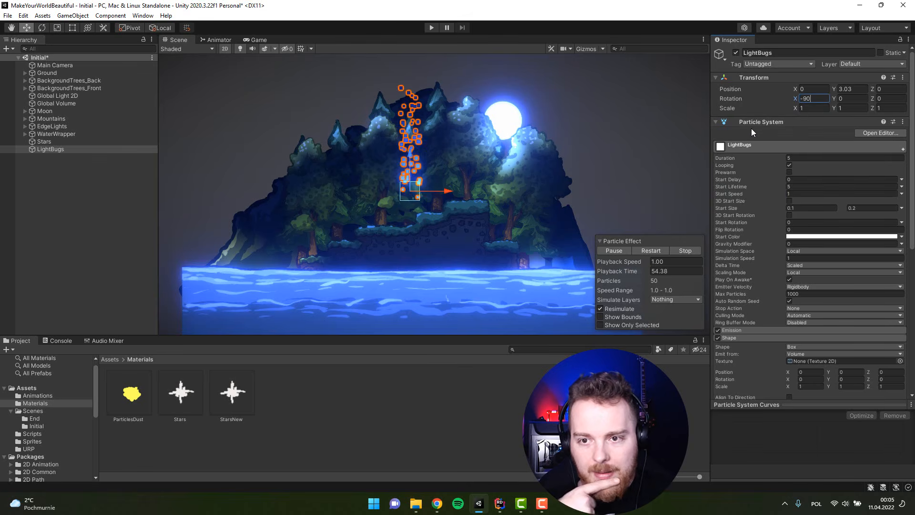
click(795, 193)
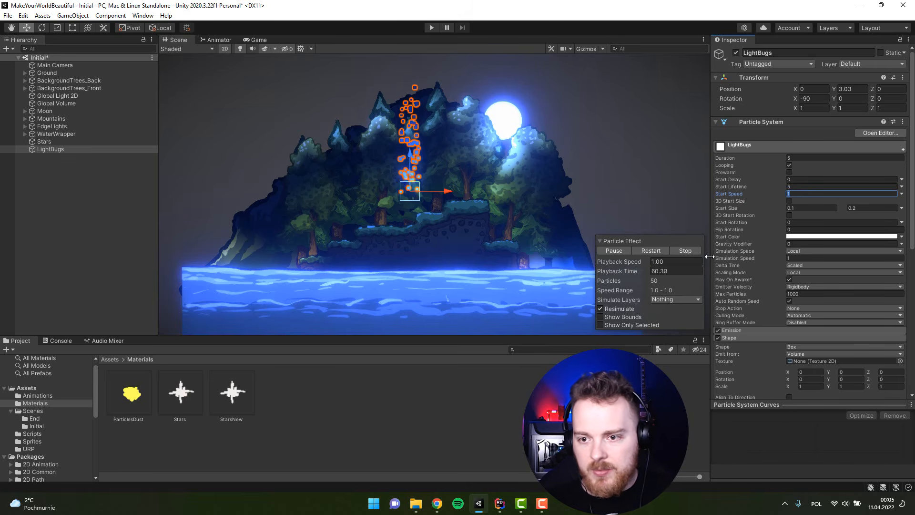
text(0,5)
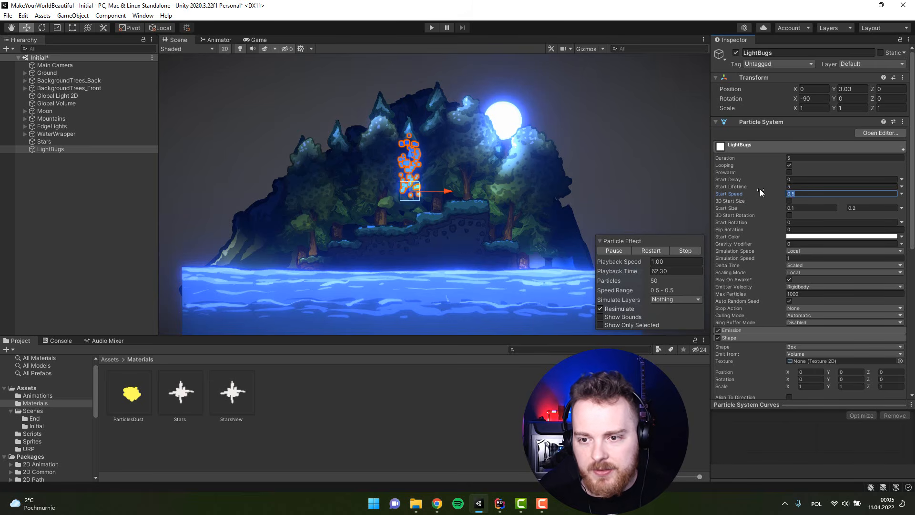
text(0,2)
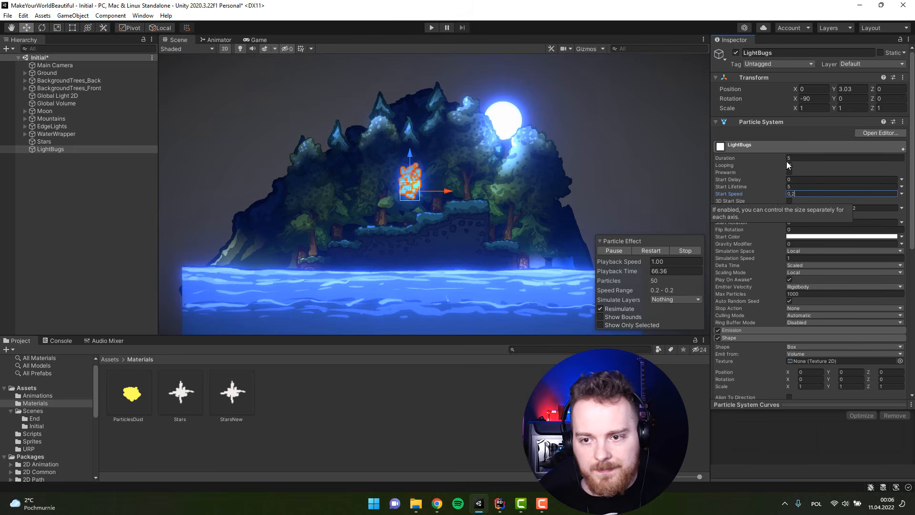
Set both the duration and the start lifetime of the LightBugs particle system to 8.
click(773, 158)
key(Return)
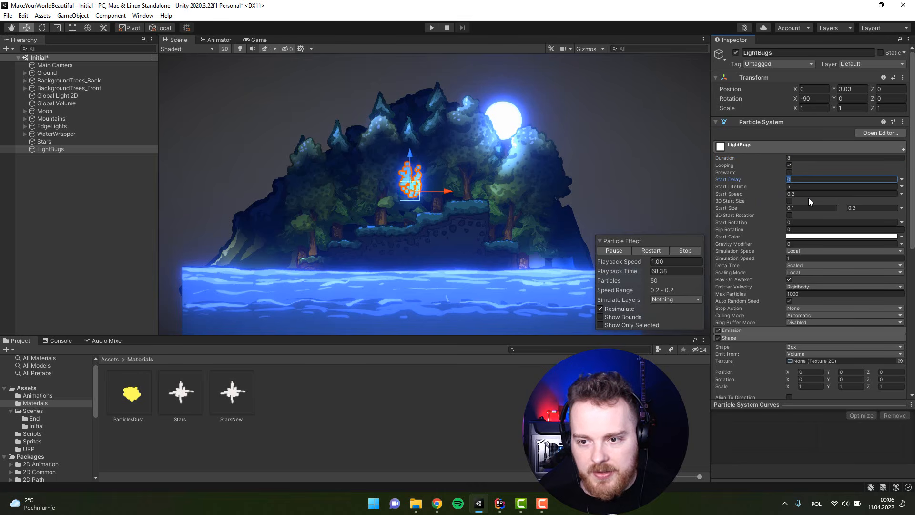
click(797, 186)
text(8)
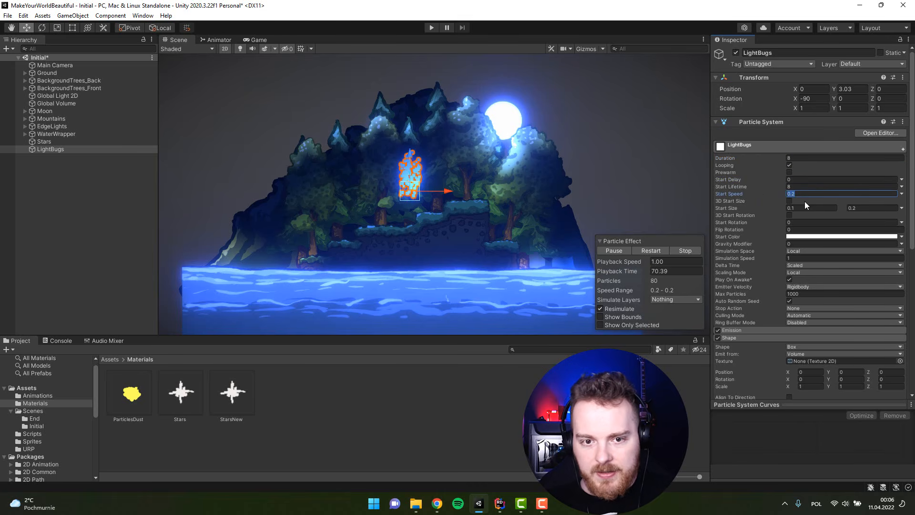
Widen the LightBugs box emission shape by setting its X scale to 4.
scroll(780, 265, down, 4)
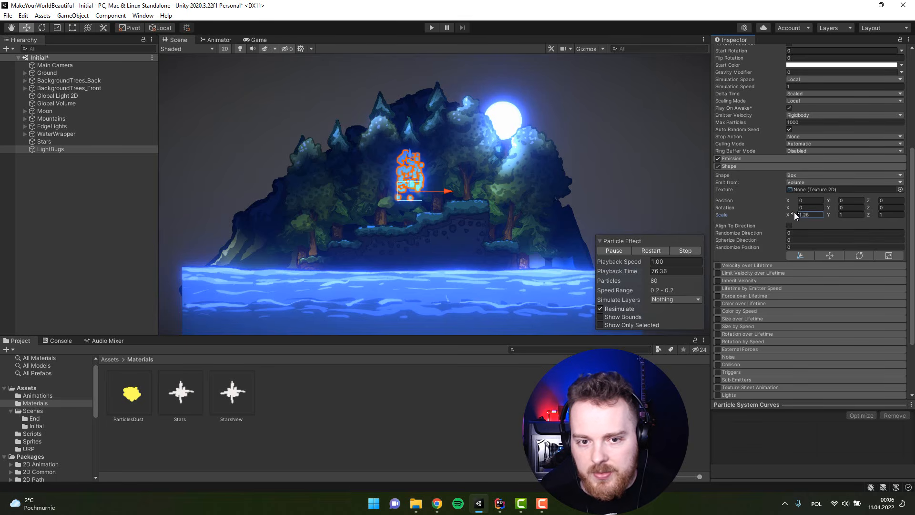
drag(794, 212, 809, 213)
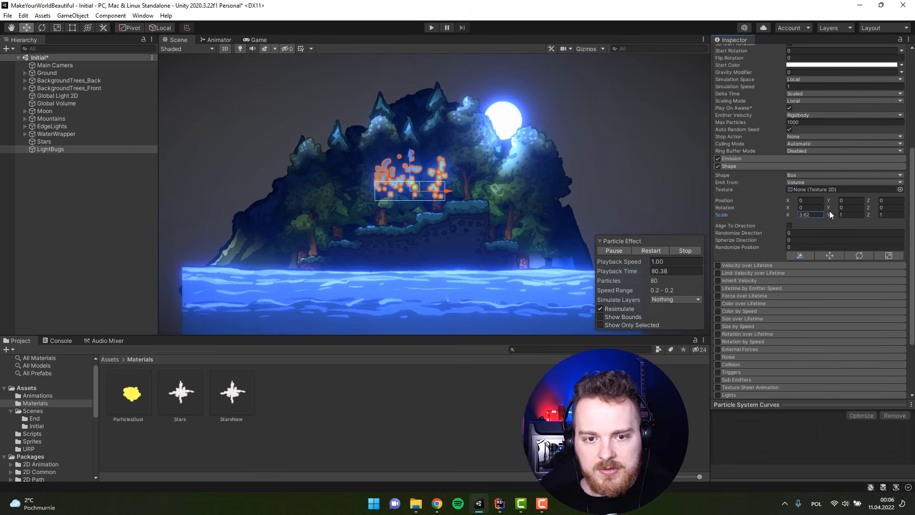
drag(834, 209, 835, 210)
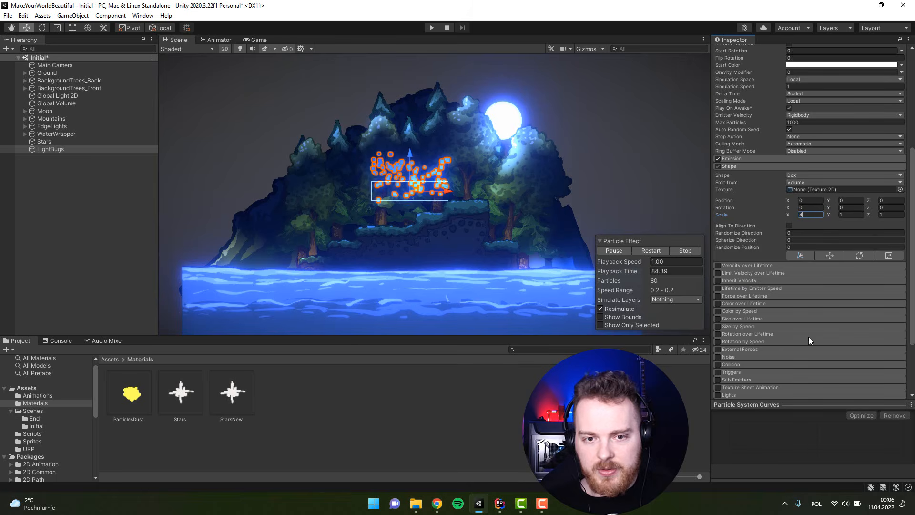
click(737, 168)
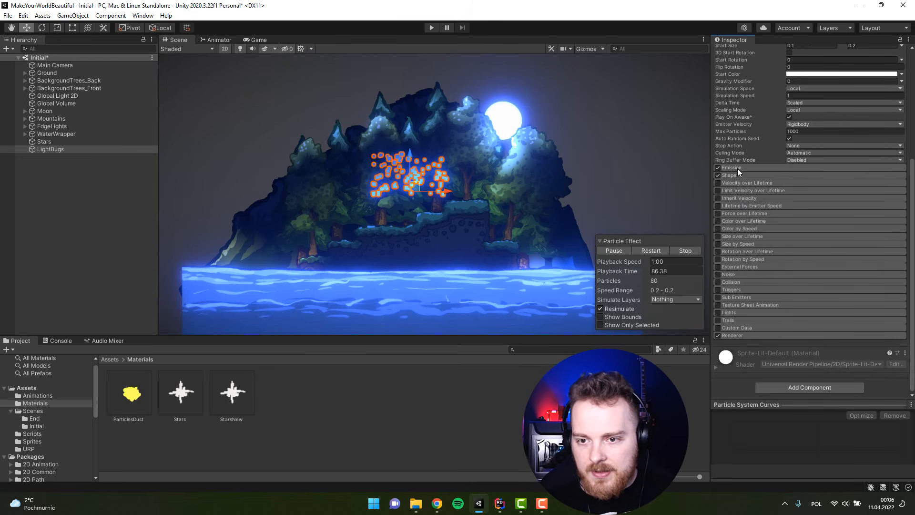
Set the LightBugs emission rate over time to 3.
click(740, 169)
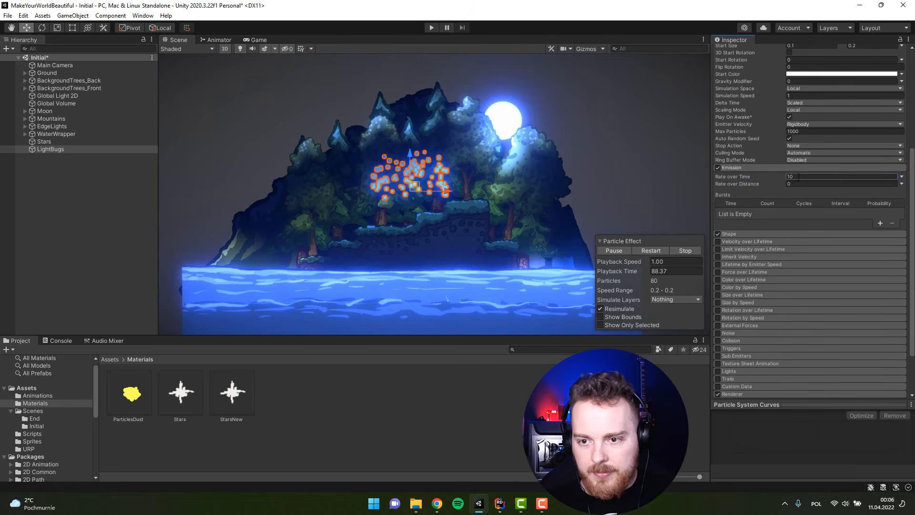
text(5)
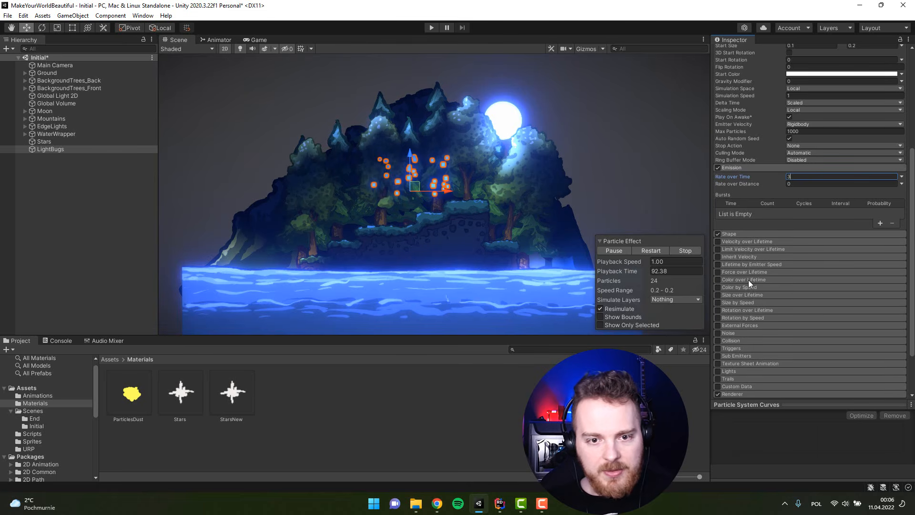
click(754, 166)
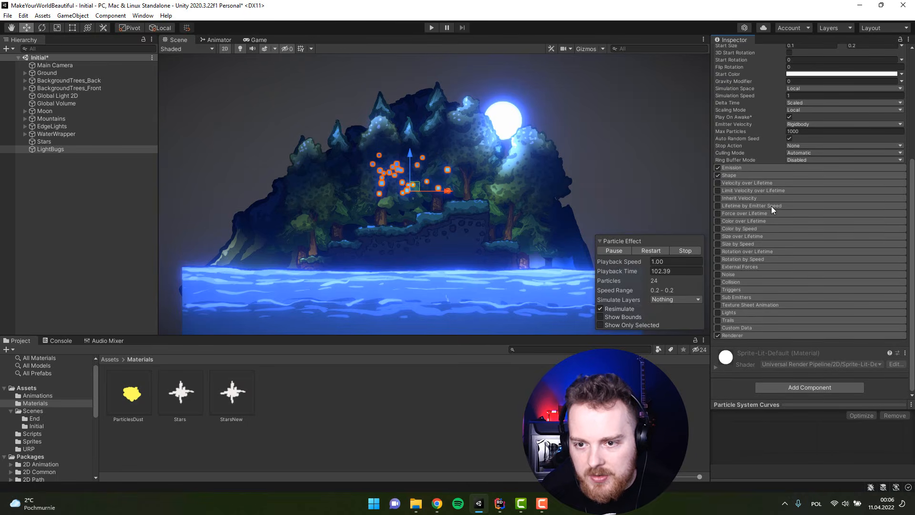
Enable Velocity over Lifetime on LightBugs and make linear X velocity random between two constants, -0.2 and 0.2.
click(736, 183)
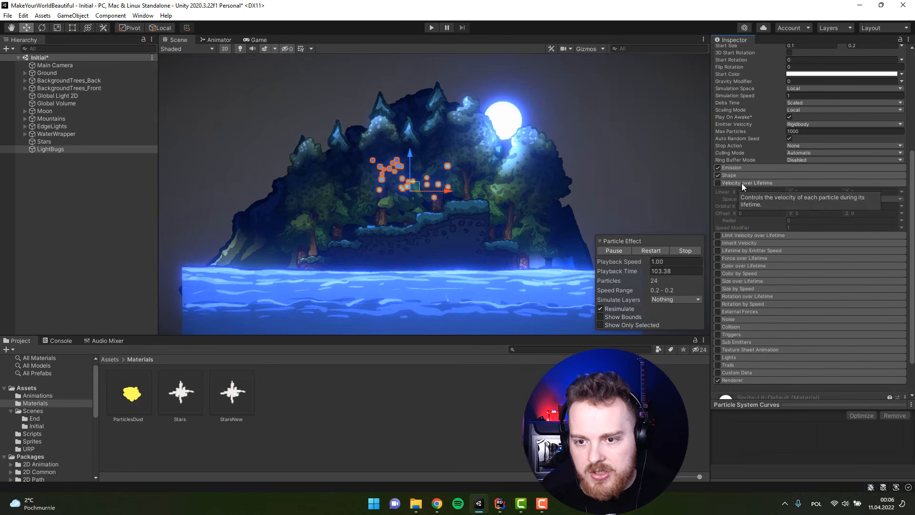
click(717, 184)
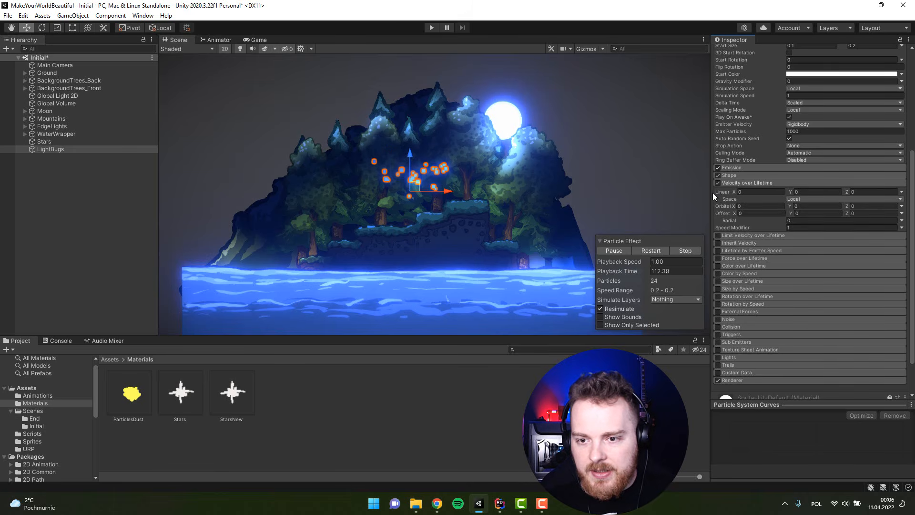
click(902, 193)
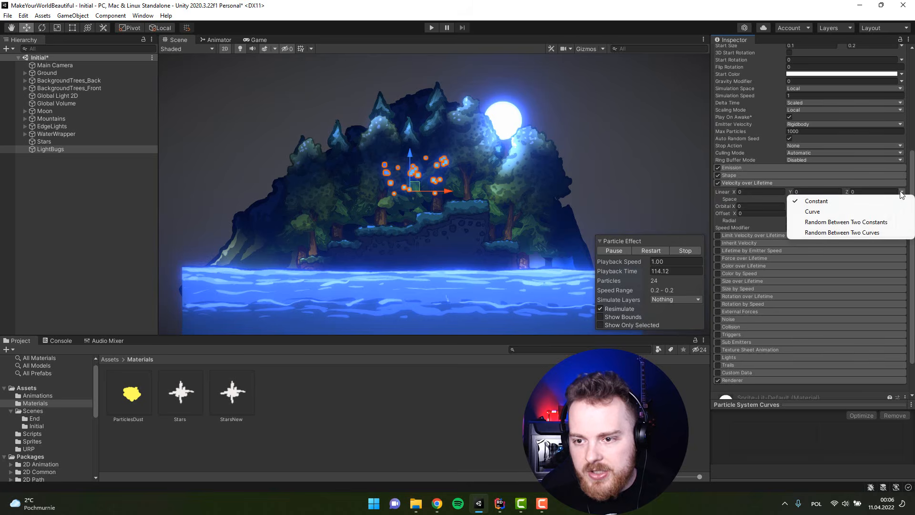
click(815, 223)
click(739, 192)
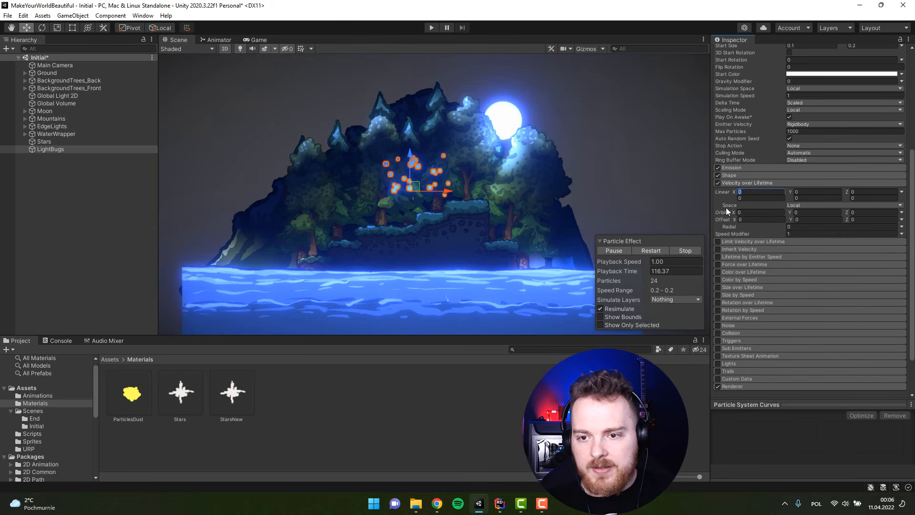
text(-0,2)
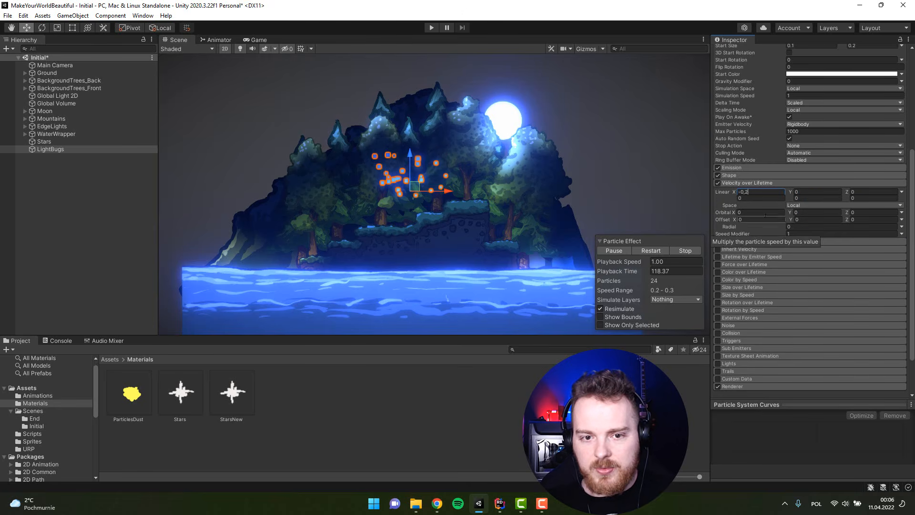
key(Tab)
text(0,2)
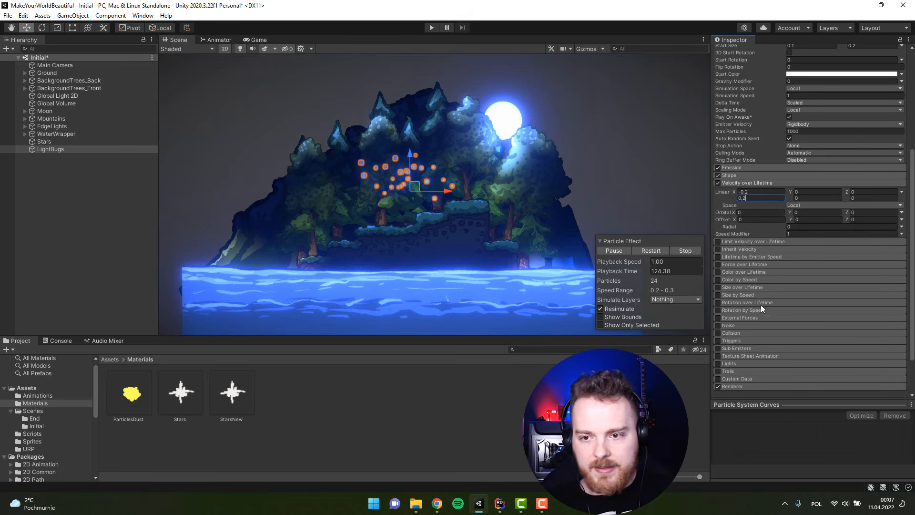
click(750, 184)
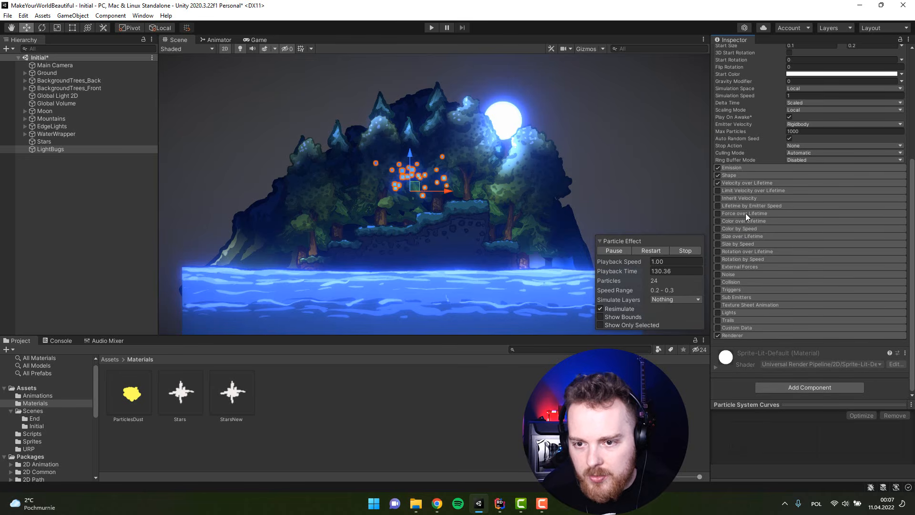
Enable Size over Lifetime on LightBugs and apply the preset curve that falls smoothly from 1 to 0.
click(718, 236)
click(732, 237)
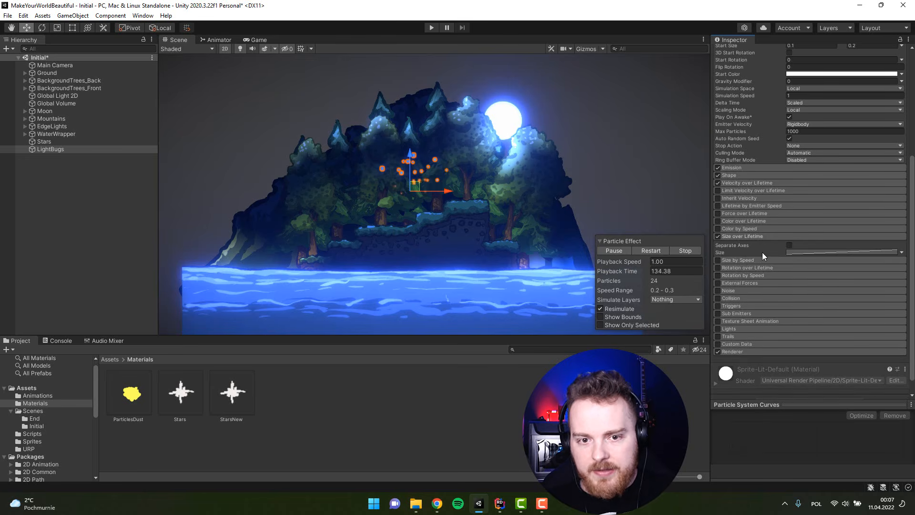
click(800, 250)
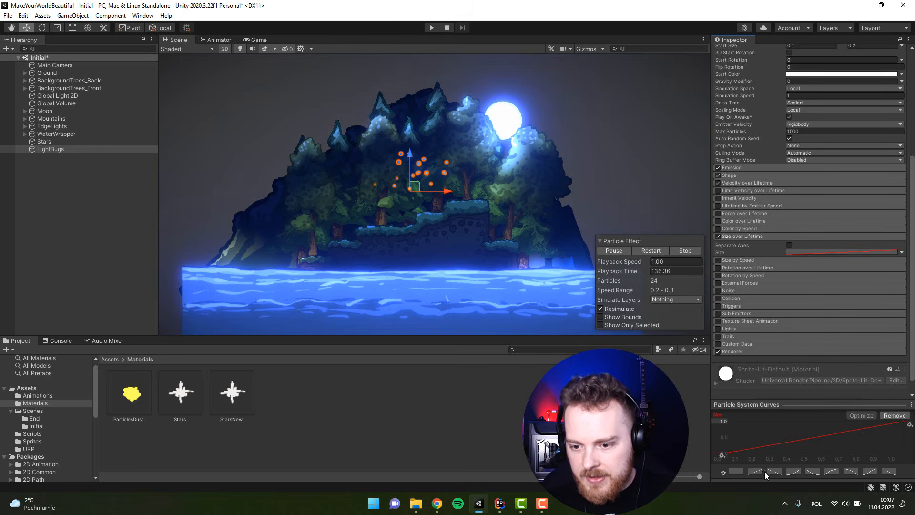
click(850, 472)
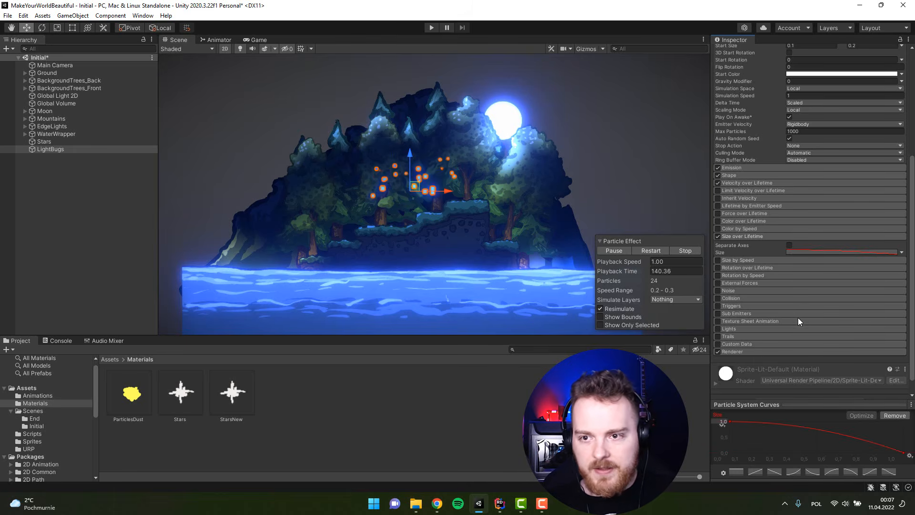
Try a saturated yellow start color on the LightBugs particles and check it in the scene.
scroll(836, 243, up, 3)
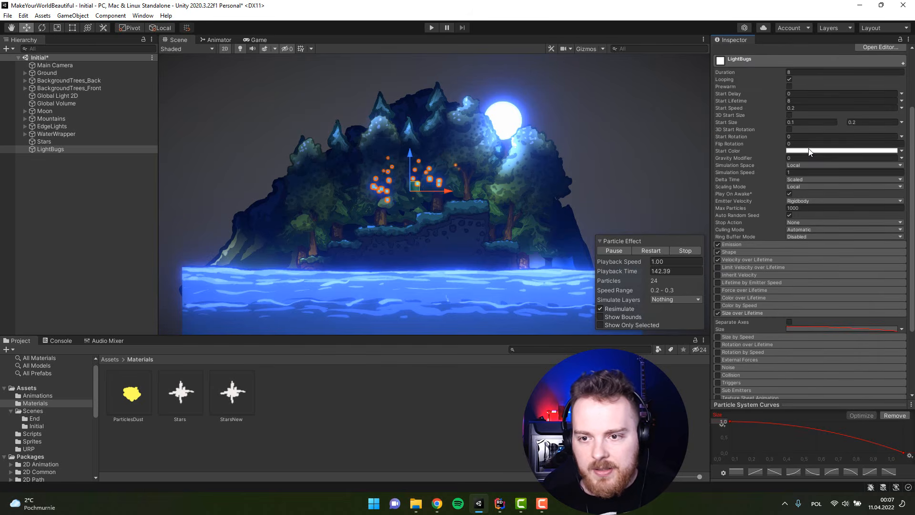
click(809, 152)
click(879, 182)
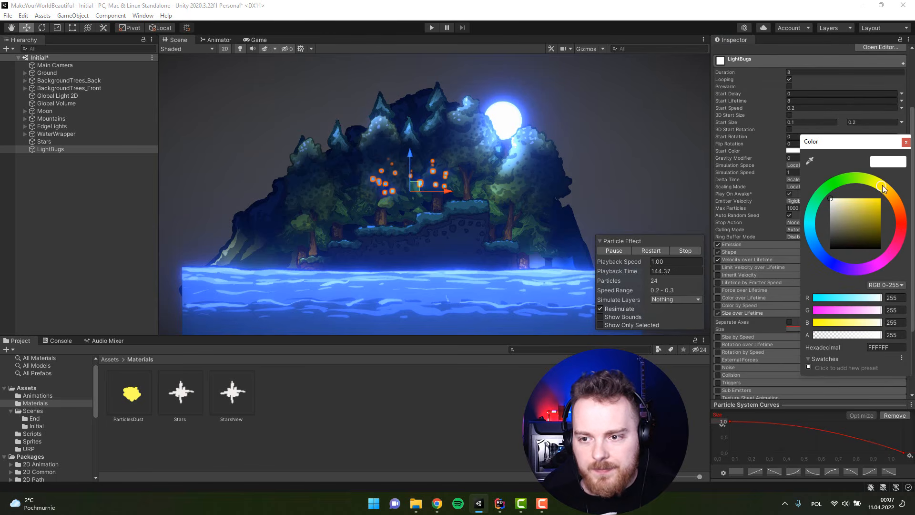
click(879, 202)
click(519, 414)
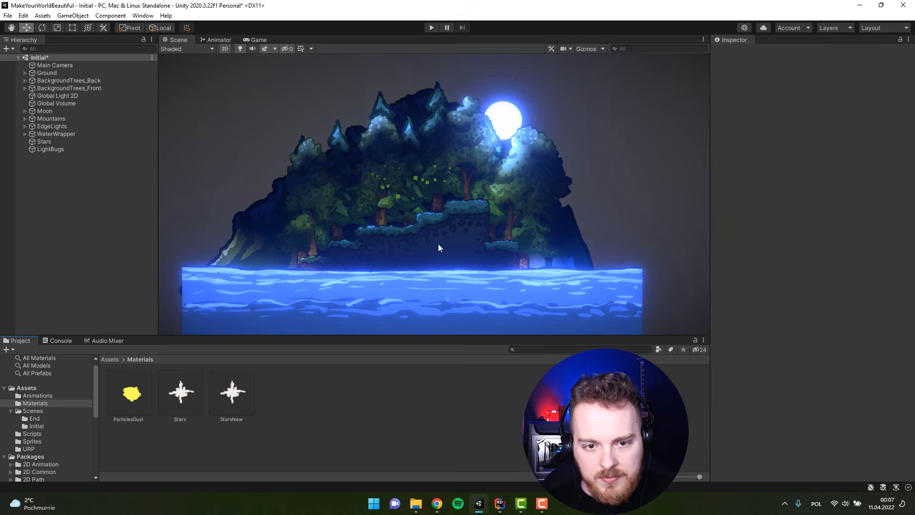
click(396, 198)
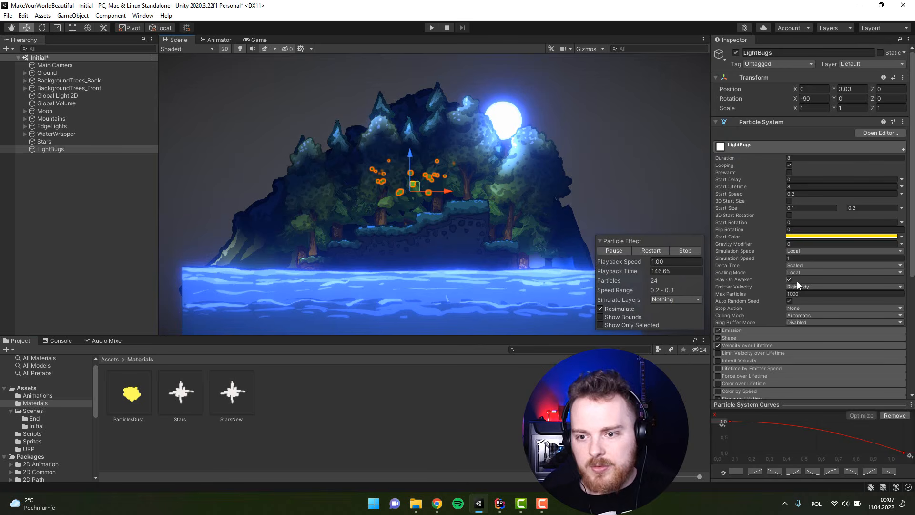
Set the LightBugs start color back to white, FFFFFF.
click(800, 236)
drag(840, 295, 799, 265)
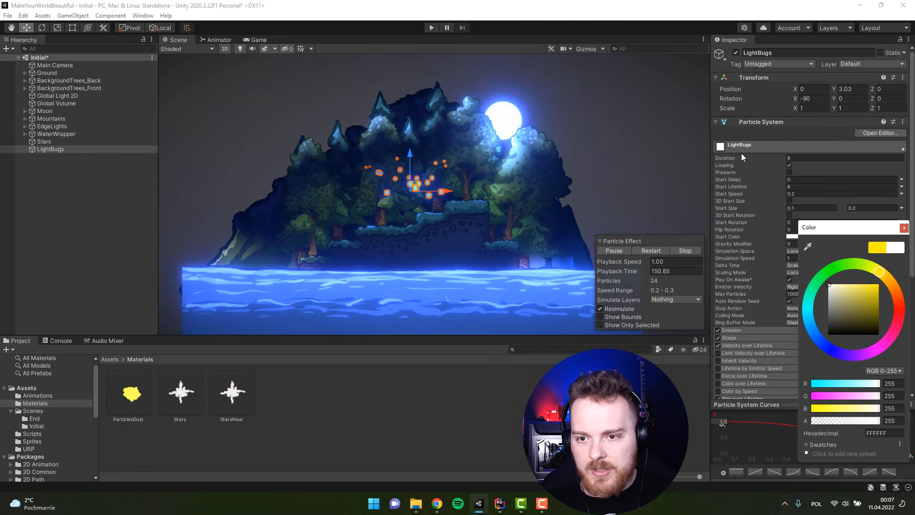
click(596, 426)
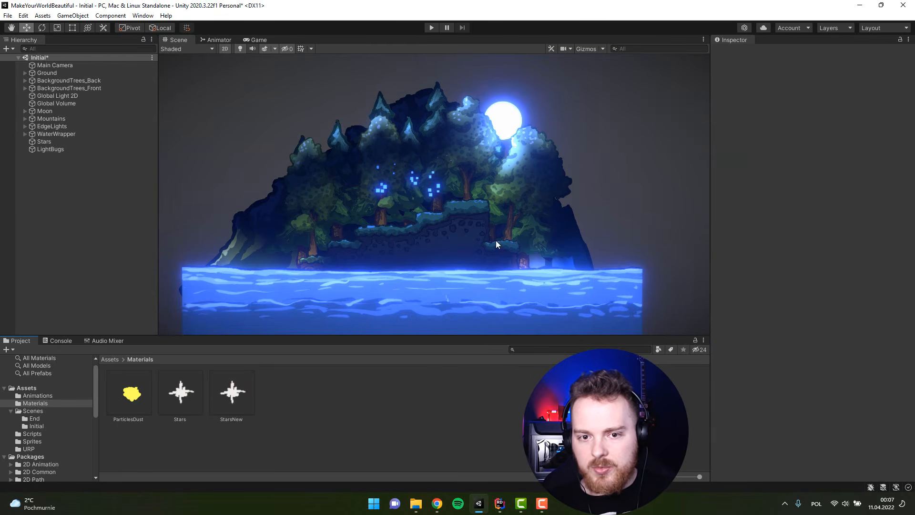
click(430, 190)
Create a new material named Lightbugs in the Materials folder.
click(279, 389)
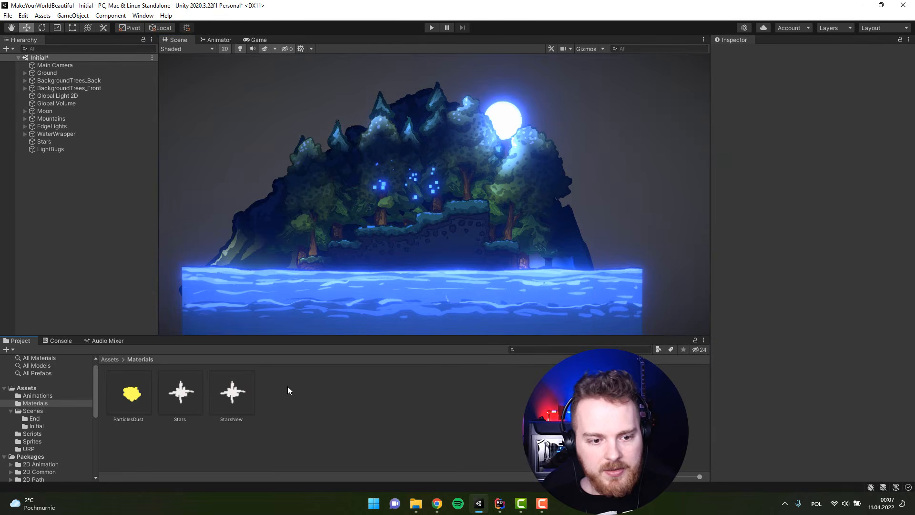
right_click(288, 390)
mouse_move(357, 126)
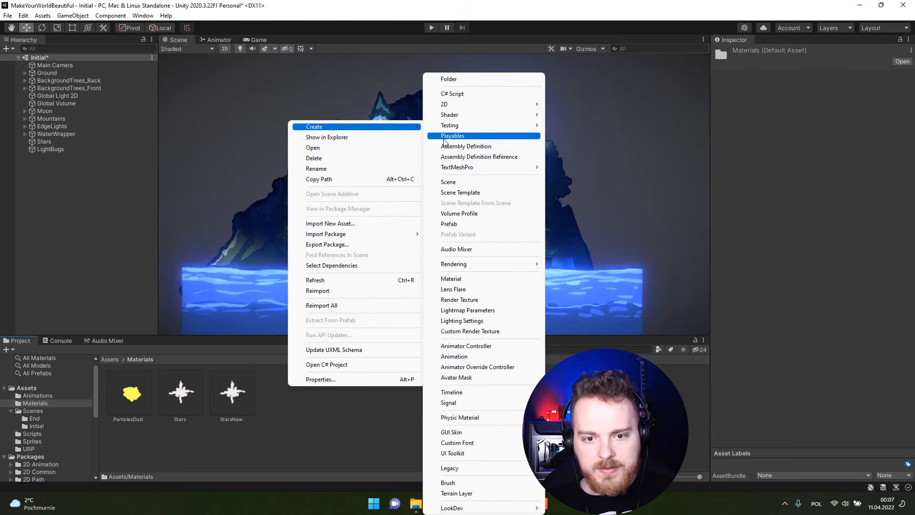
click(451, 278)
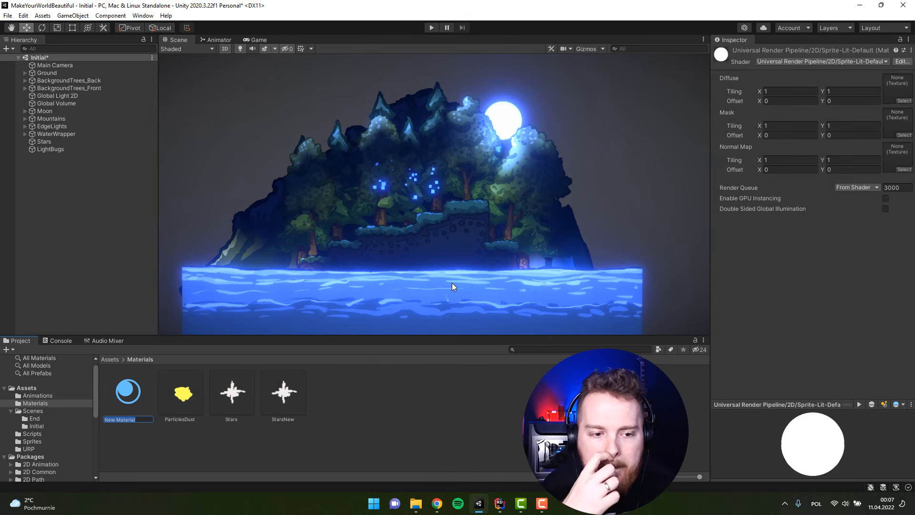
text(Light)
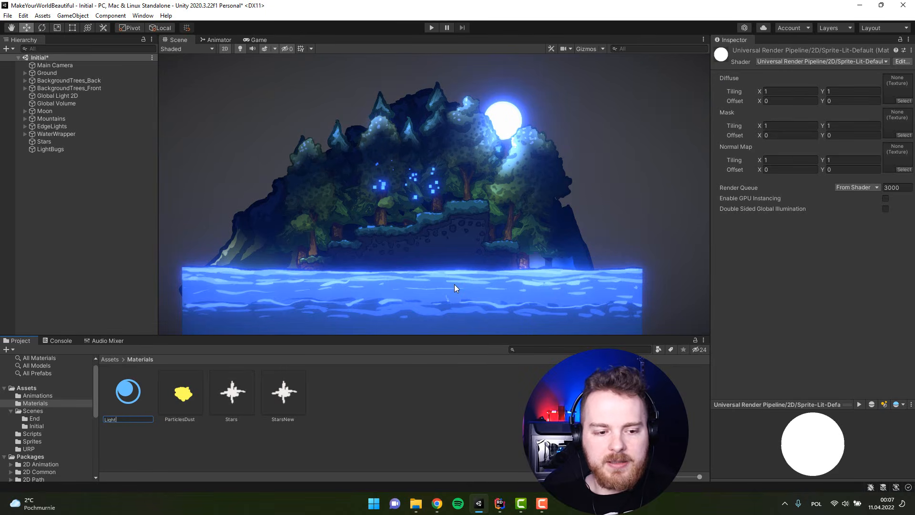
text(bugs)
key(Return)
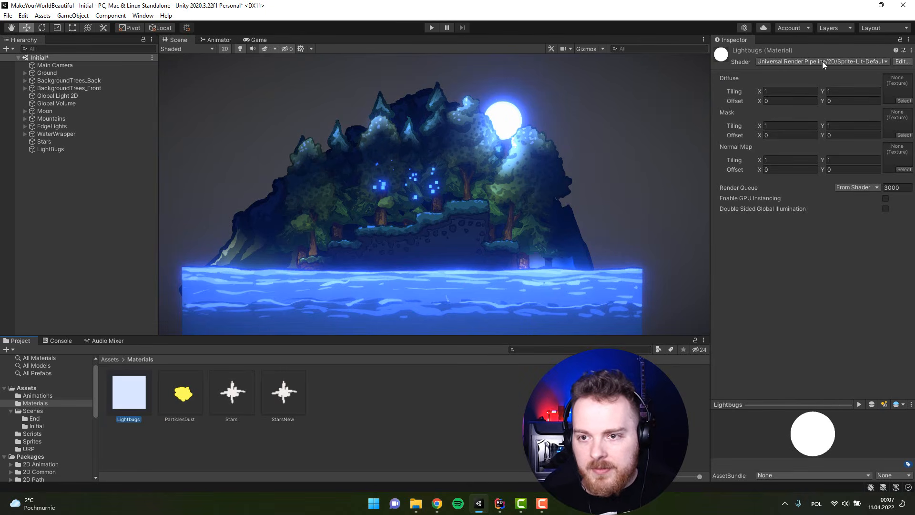
Set the Lightbugs material's shader to Universal Render Pipeline/Particles/Lit.
click(789, 61)
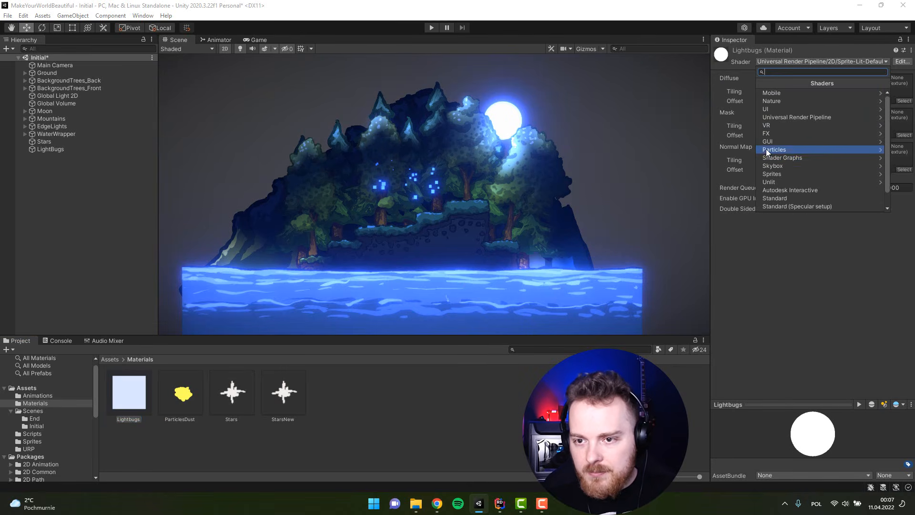
click(769, 117)
click(782, 116)
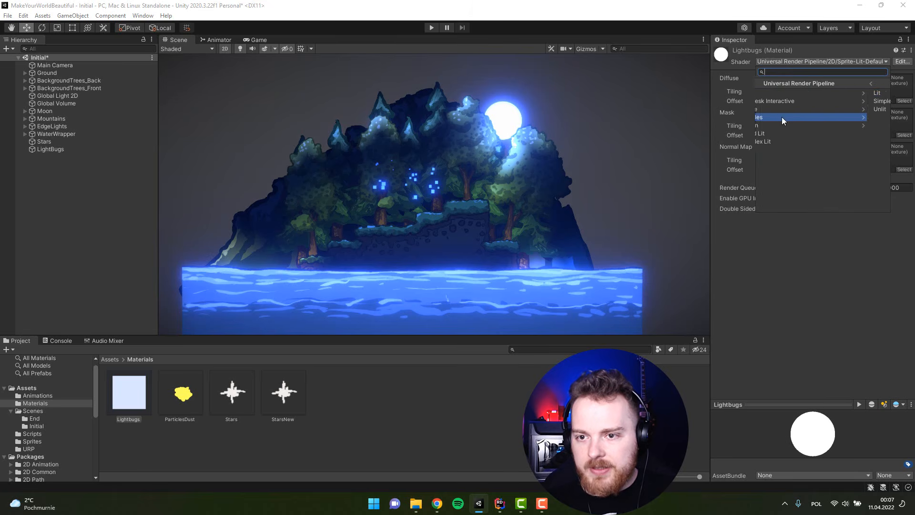
click(771, 95)
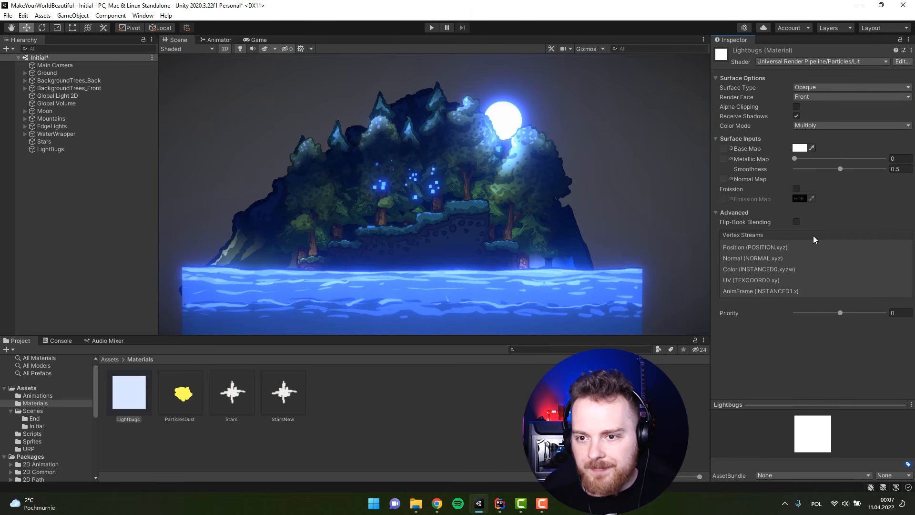
Assign the Moon texture as the Lightbugs material's Base Map and set its Surface Type to Transparent.
click(731, 148)
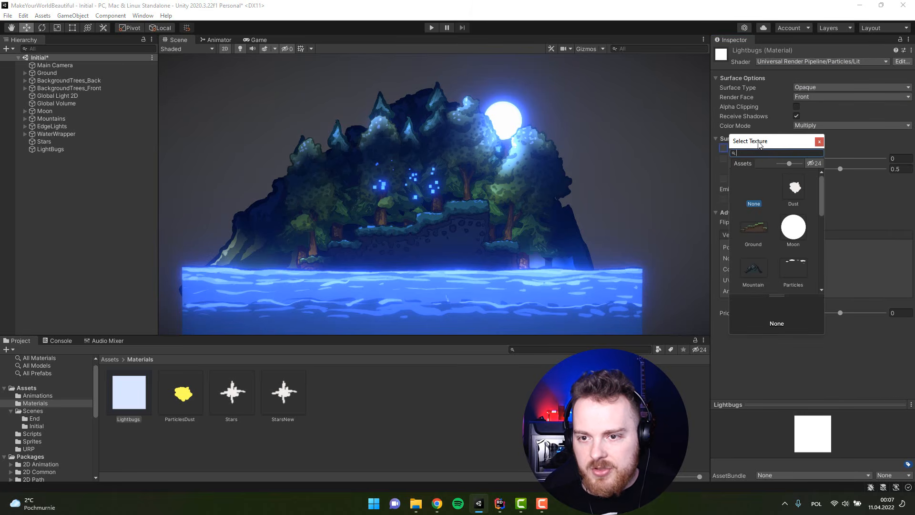
drag(760, 144, 804, 161)
scroll(806, 241, down, 5)
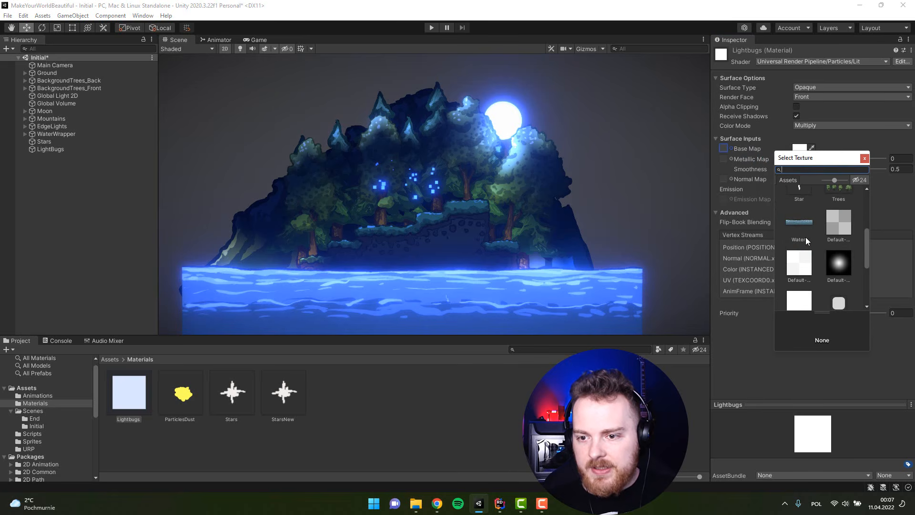
scroll(808, 276, up, 5)
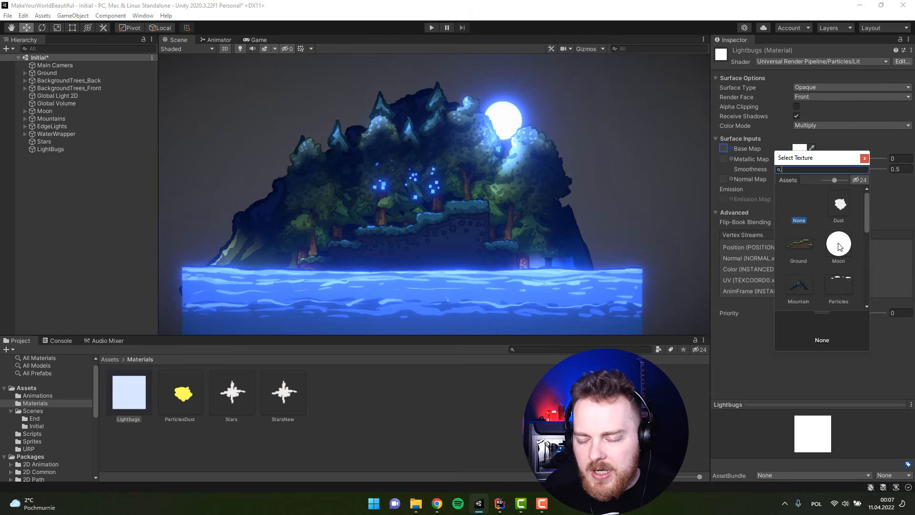
click(839, 247)
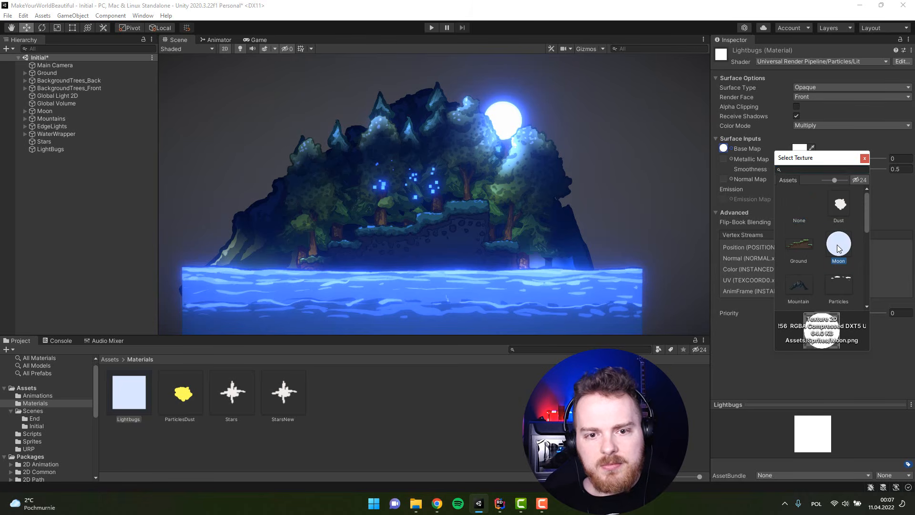
double_click(839, 248)
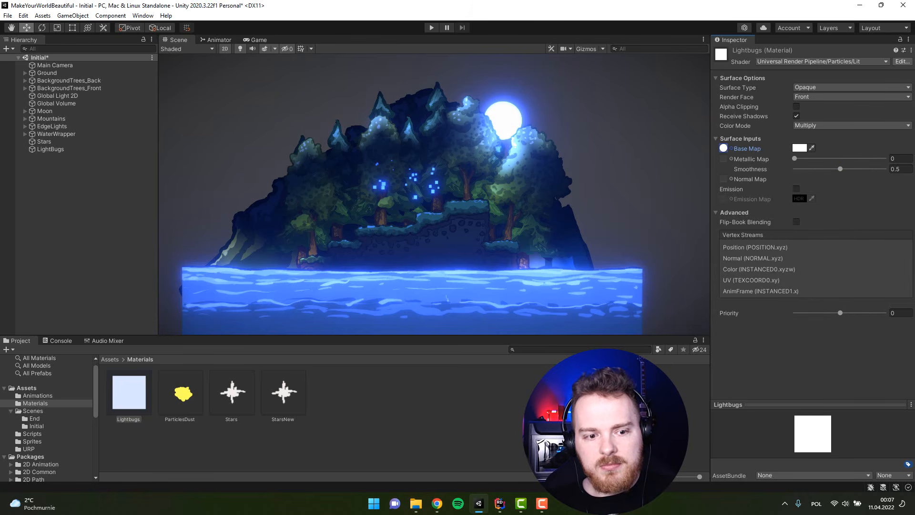
click(804, 88)
click(811, 110)
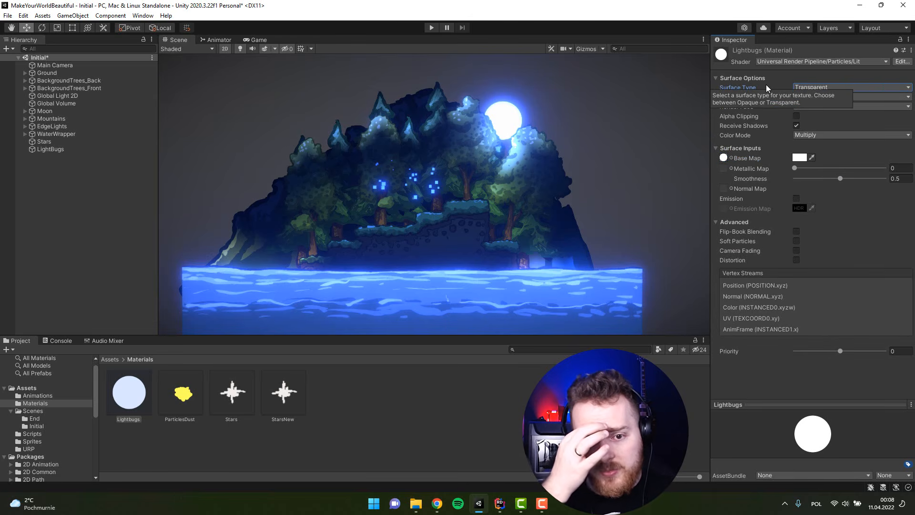
Use the Lightbugs material in the Renderer module of the LightBugs particle system.
click(66, 149)
scroll(805, 199, down, 5)
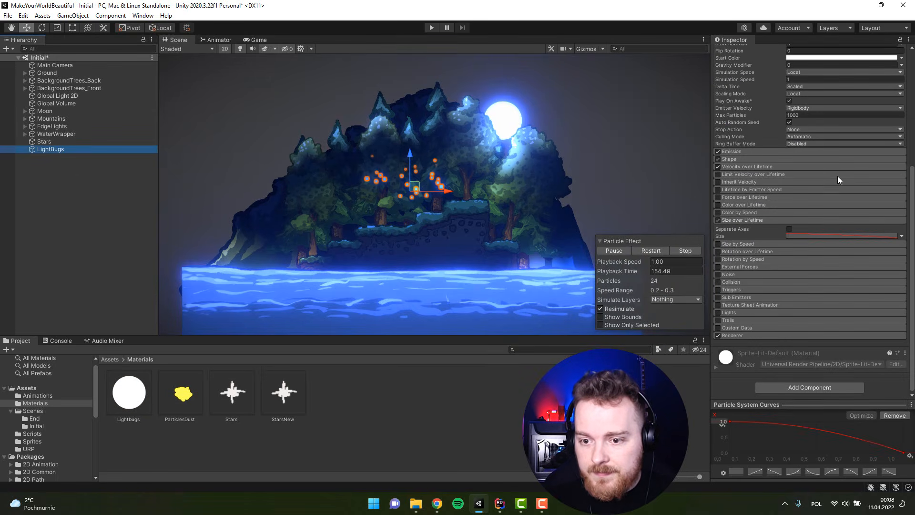
click(729, 335)
scroll(737, 333, down, 5)
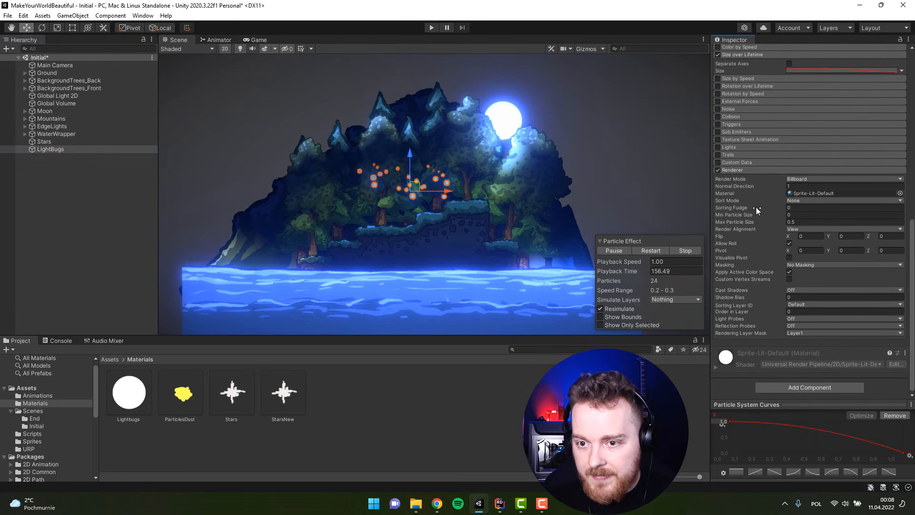
drag(136, 400, 808, 195)
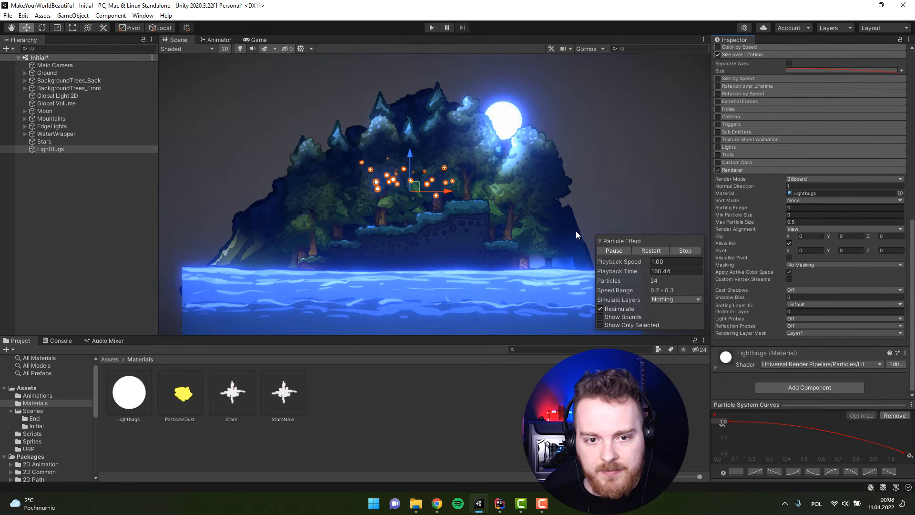
click(414, 376)
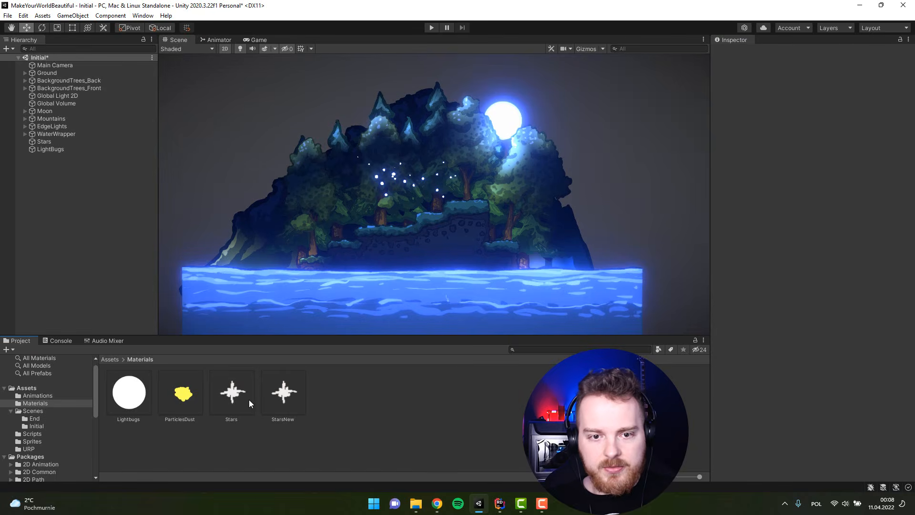
Set the Lightbugs material's Base Map color to saturated yellow, FFE100.
click(128, 396)
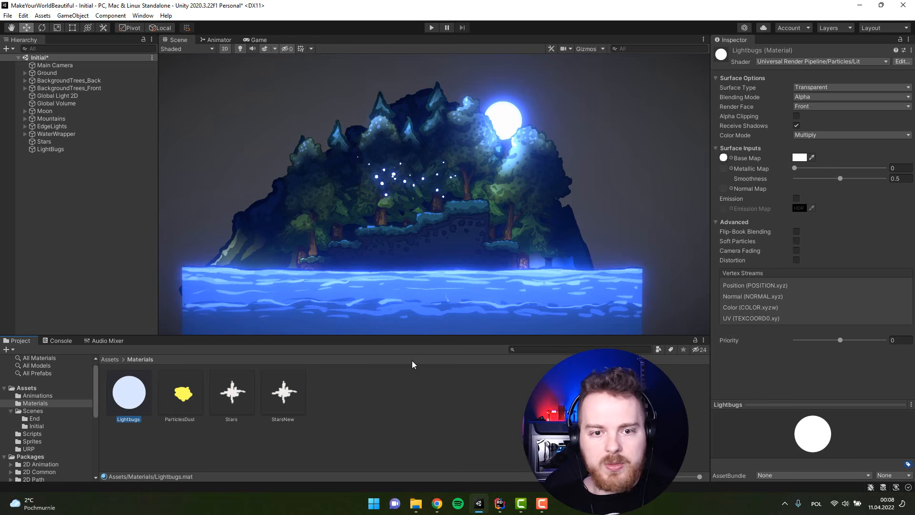
click(800, 159)
click(880, 197)
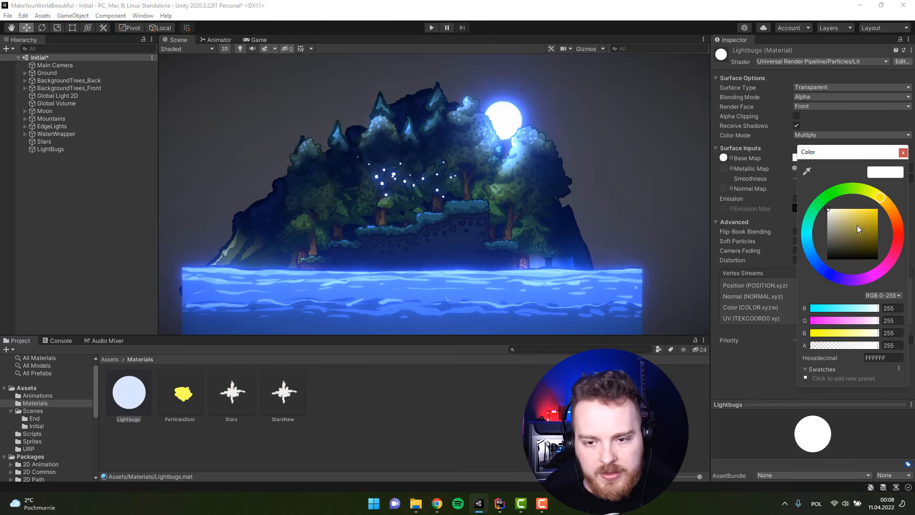
drag(858, 228, 878, 208)
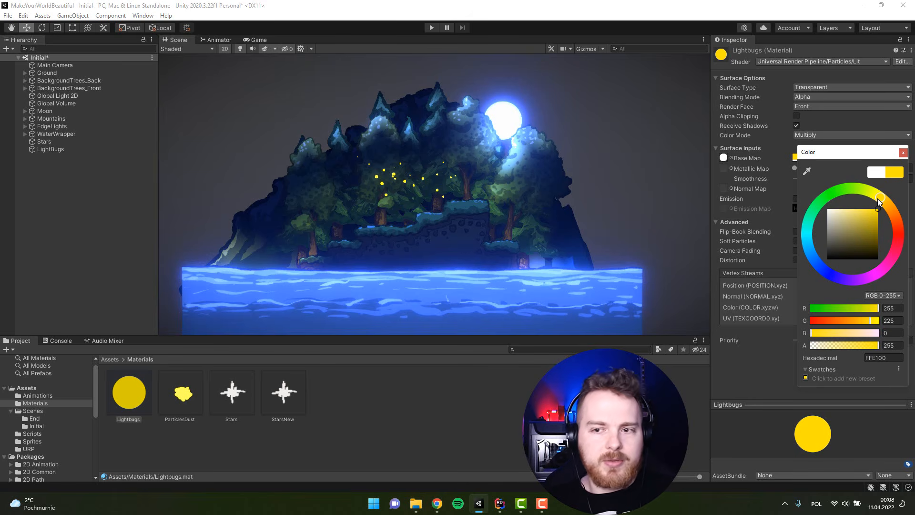
click(393, 392)
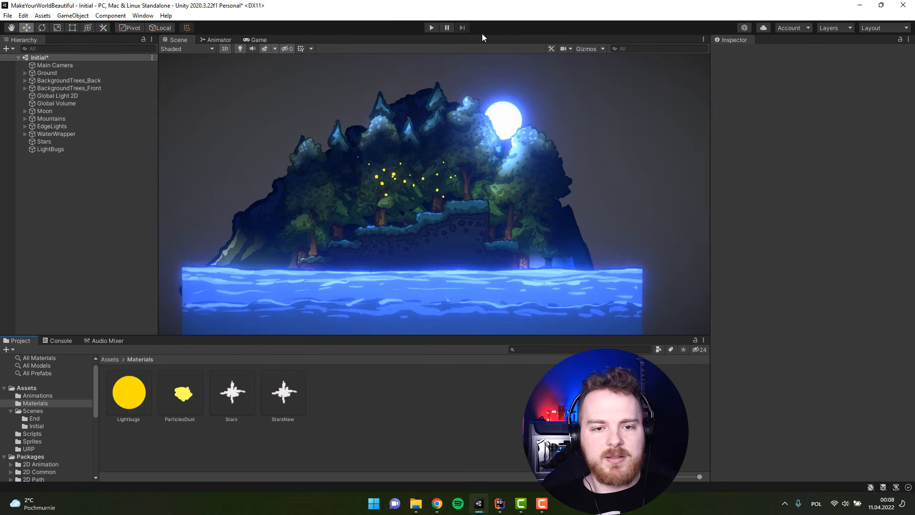
Move the LightBugs object down and slightly left in the scene, to about X -1.07, Y 1.
click(55, 151)
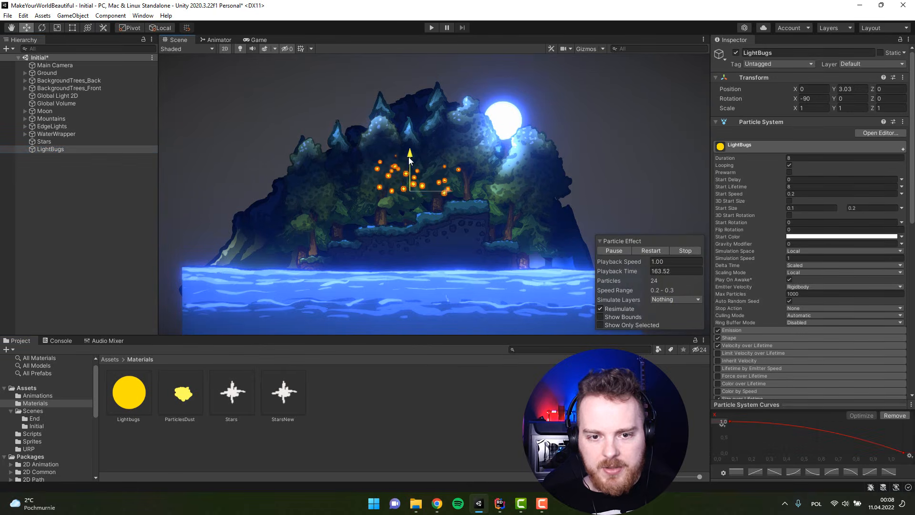
drag(409, 159, 409, 199)
drag(444, 230, 432, 235)
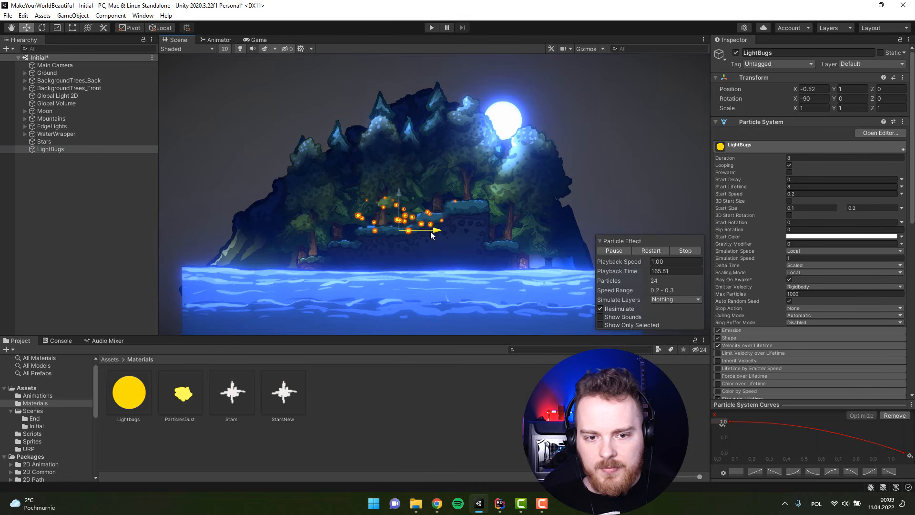
Put the LightBugs renderer on the Background sorting layer with Order in Layer 5.
scroll(769, 302, down, 10)
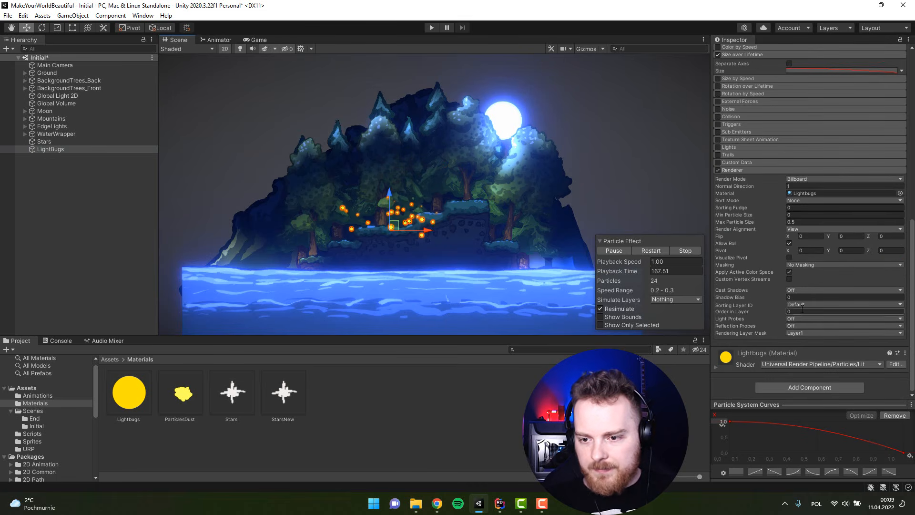
click(799, 304)
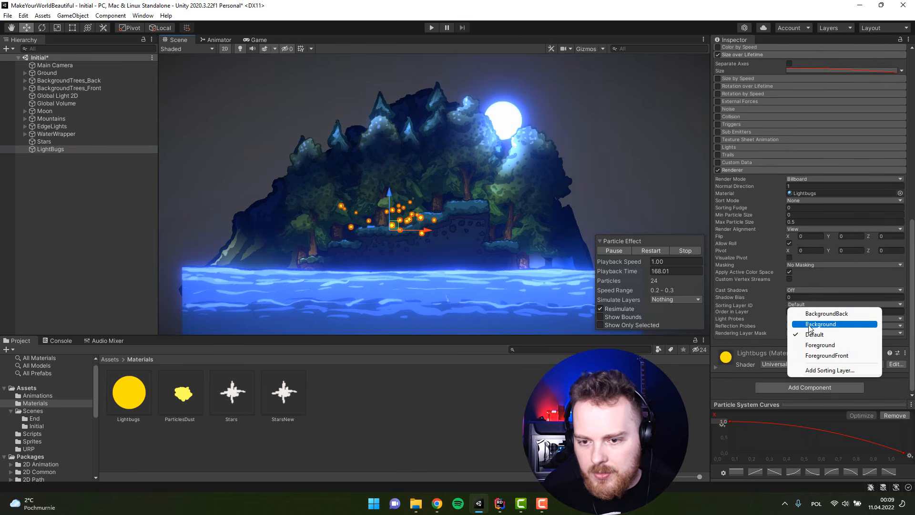
click(809, 325)
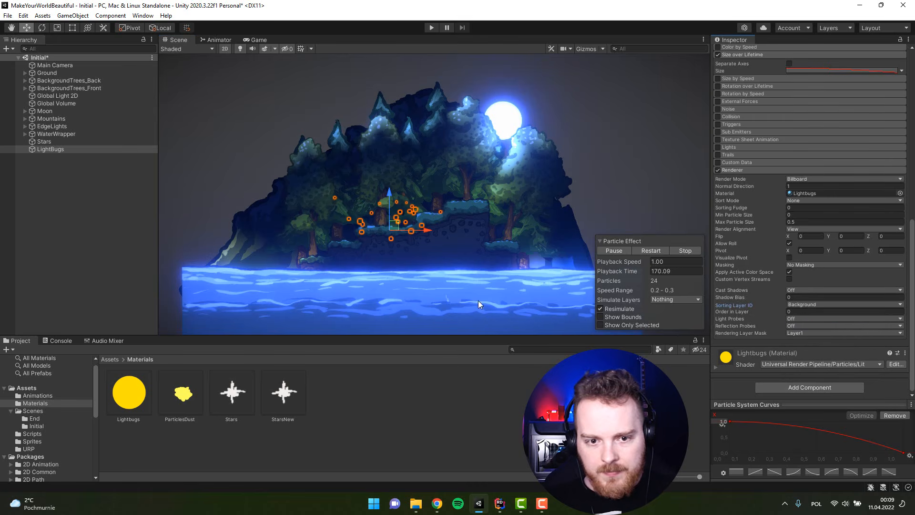
click(793, 311)
text(5)
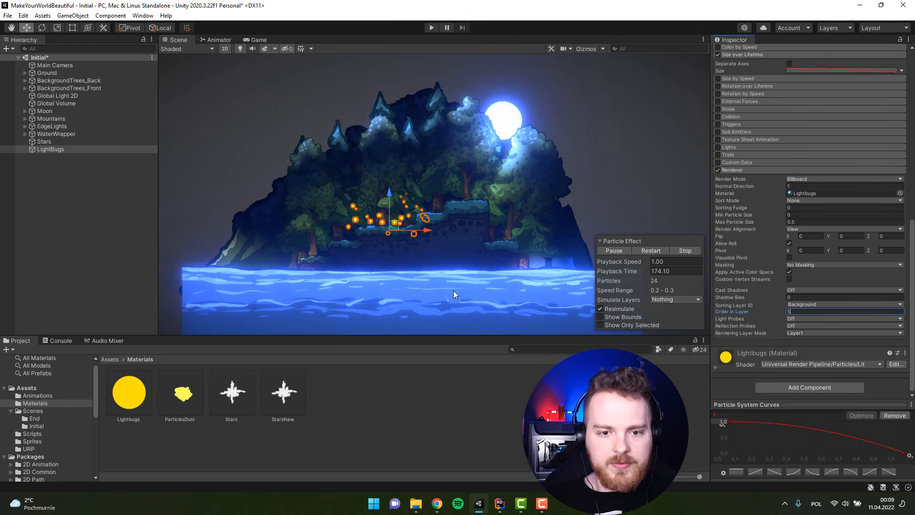
Duplicate LightBugs and place the copy lower down, by the trees at the left end of the ground.
click(48, 149)
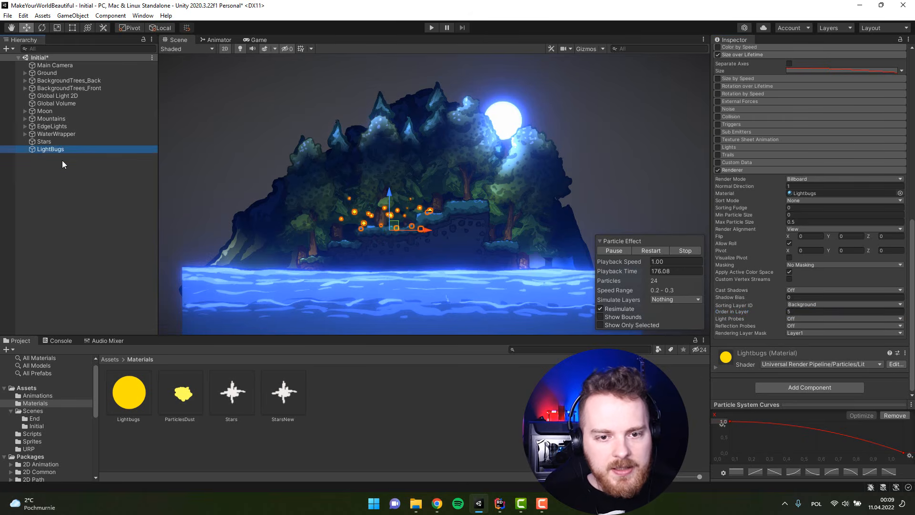
key(ctrl+d)
drag(409, 229, 339, 237)
drag(324, 196, 325, 218)
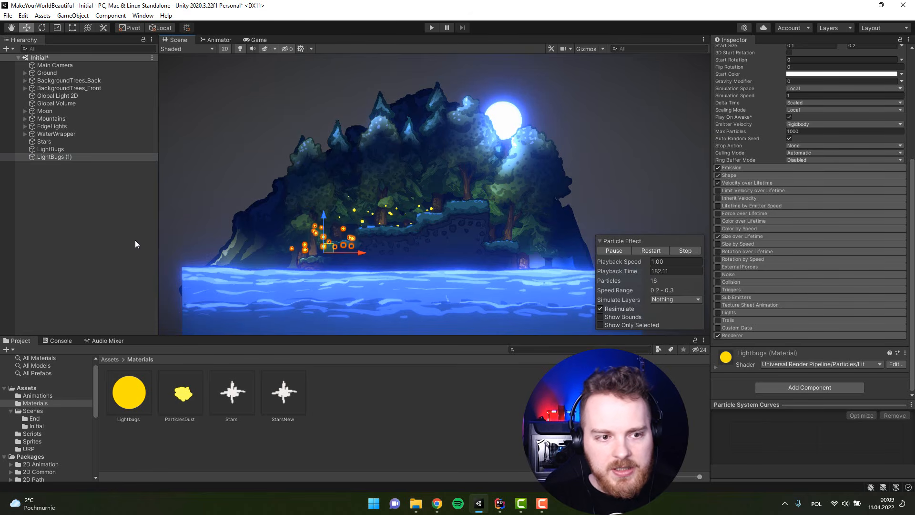
Duplicate the left LightBugs copy and place the new one above the small ledge at the right end of the ground.
key(ctrl+d)
drag(342, 253, 498, 260)
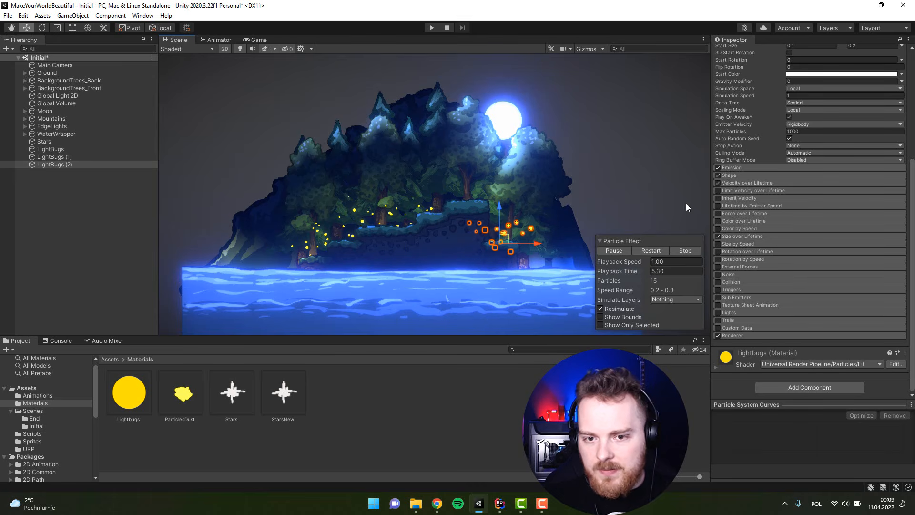
click(457, 417)
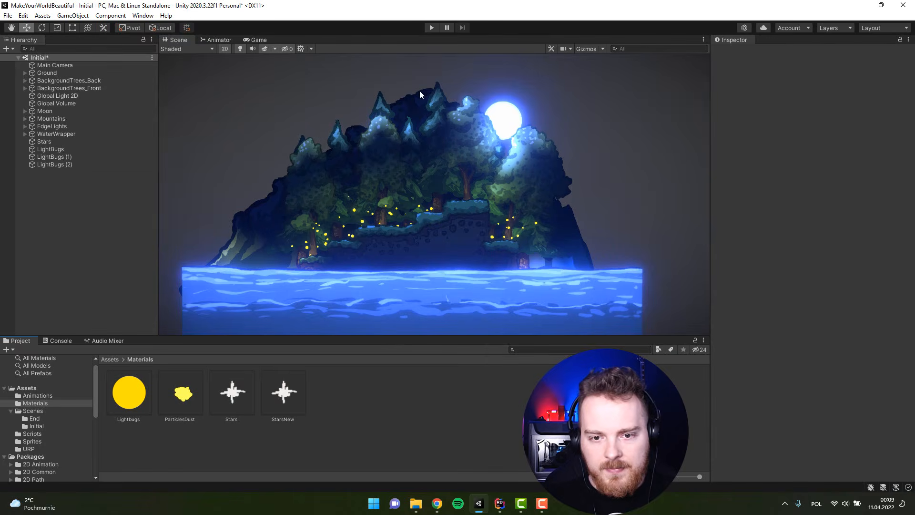
Preview the scene in Play mode, then set the start size of all three LightBugs systems to random between 0.05 and 0.1.
click(432, 28)
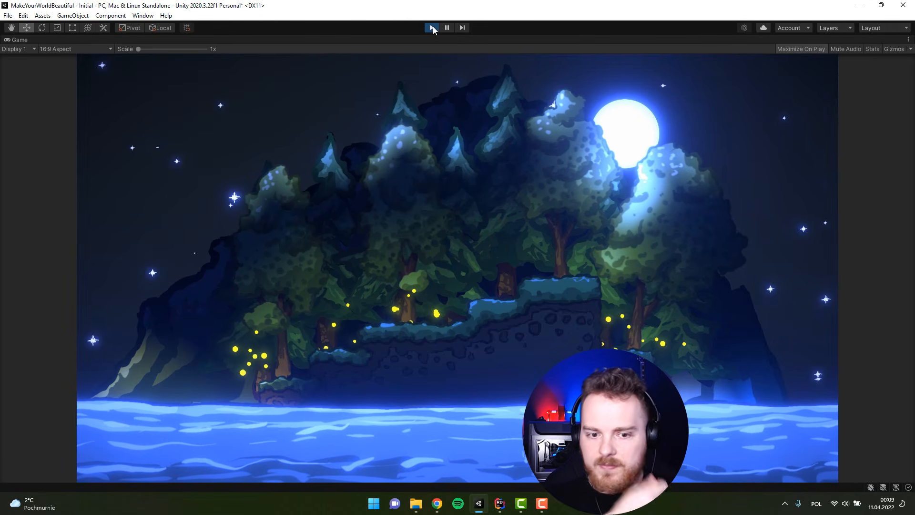
click(431, 28)
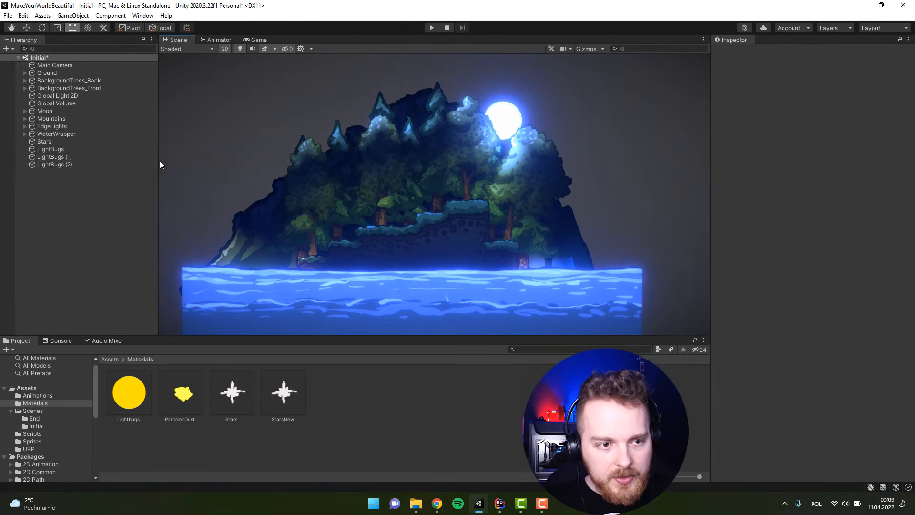
click(47, 149)
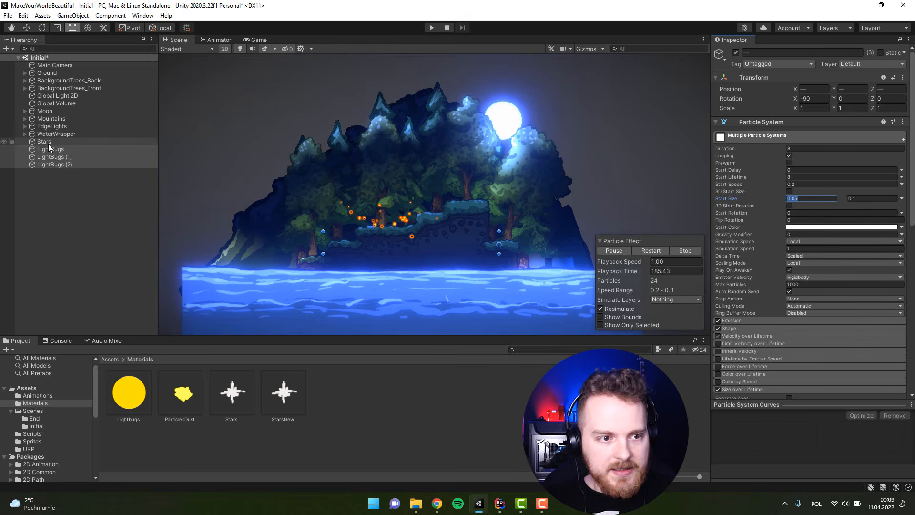
Set the maximum start size of the Stars particles to 0.3.
click(120, 142)
click(868, 208)
text(0)
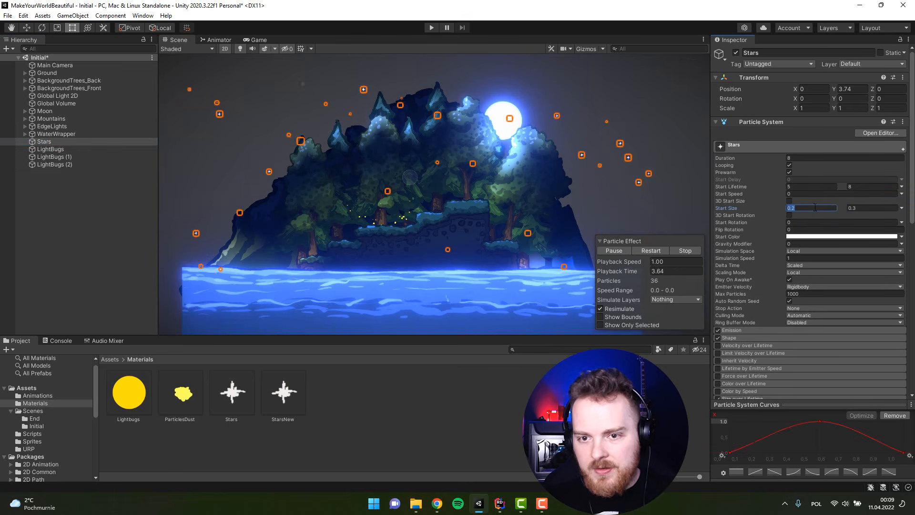
Enable Prewarm on all three LightBugs systems and preview the scene in Play mode.
click(60, 148)
shift+click(55, 164)
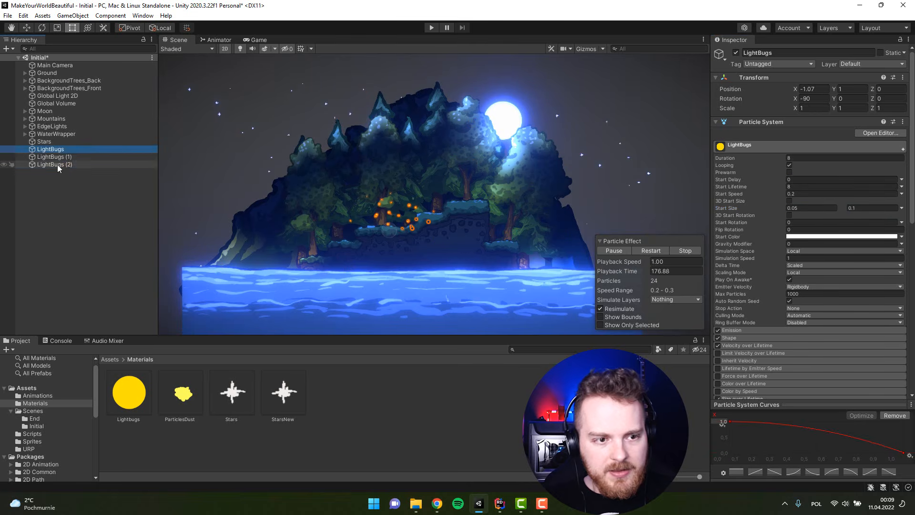
click(789, 162)
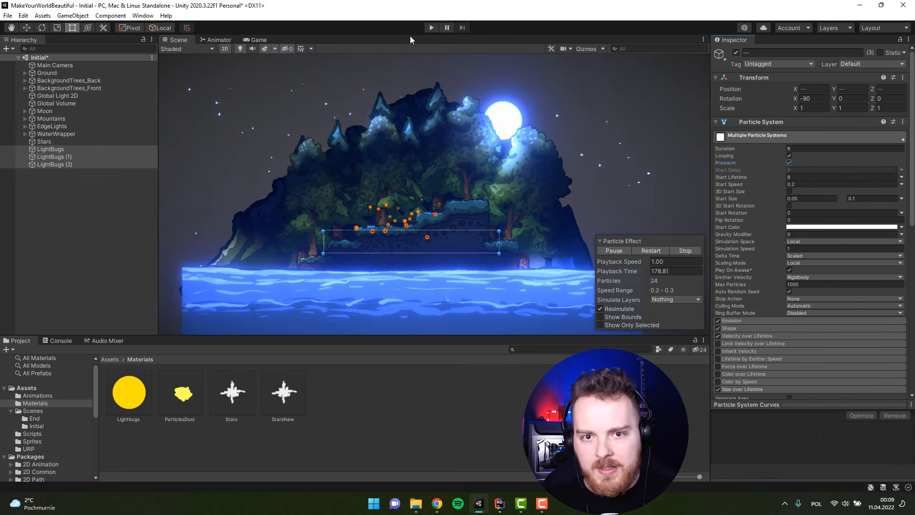
click(431, 27)
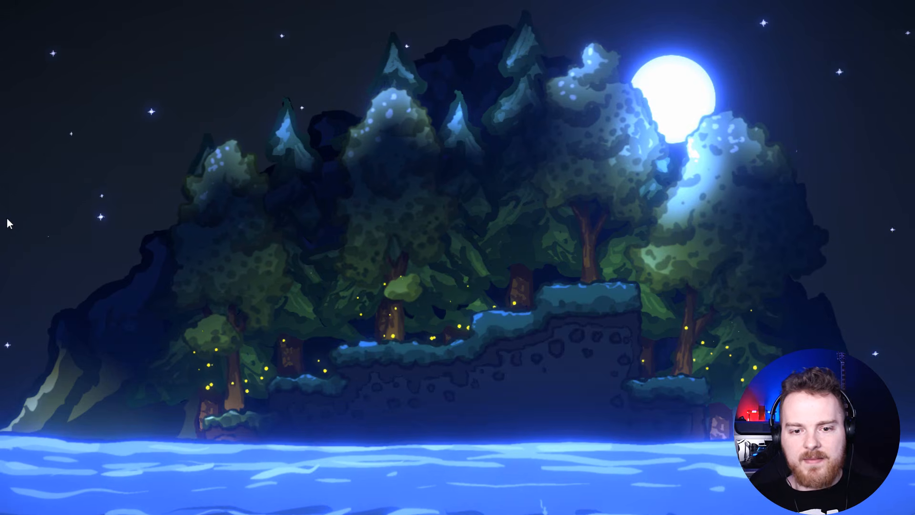